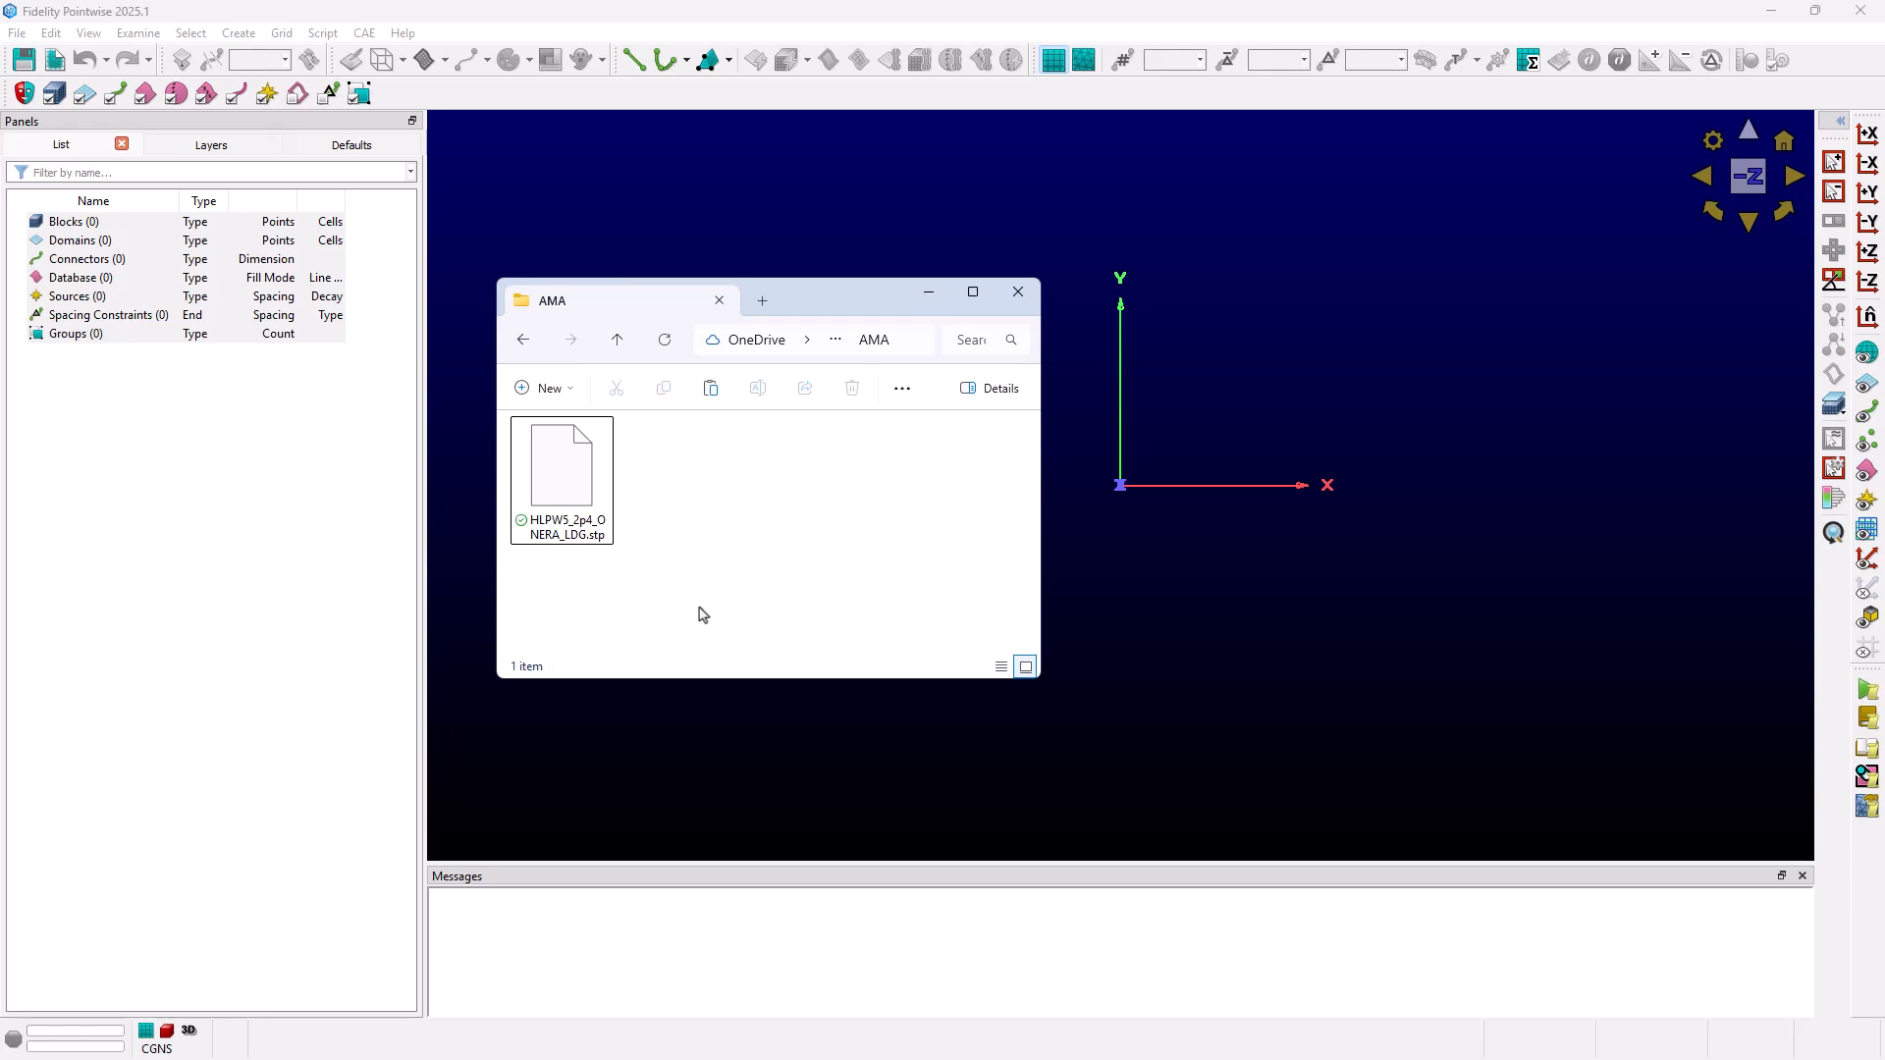
# - Import HLPW5_2p4_ONERA_LDG.stp from the AMA folder as database geometry, taking both units and model size from the file
pyautogui.click(557, 488)
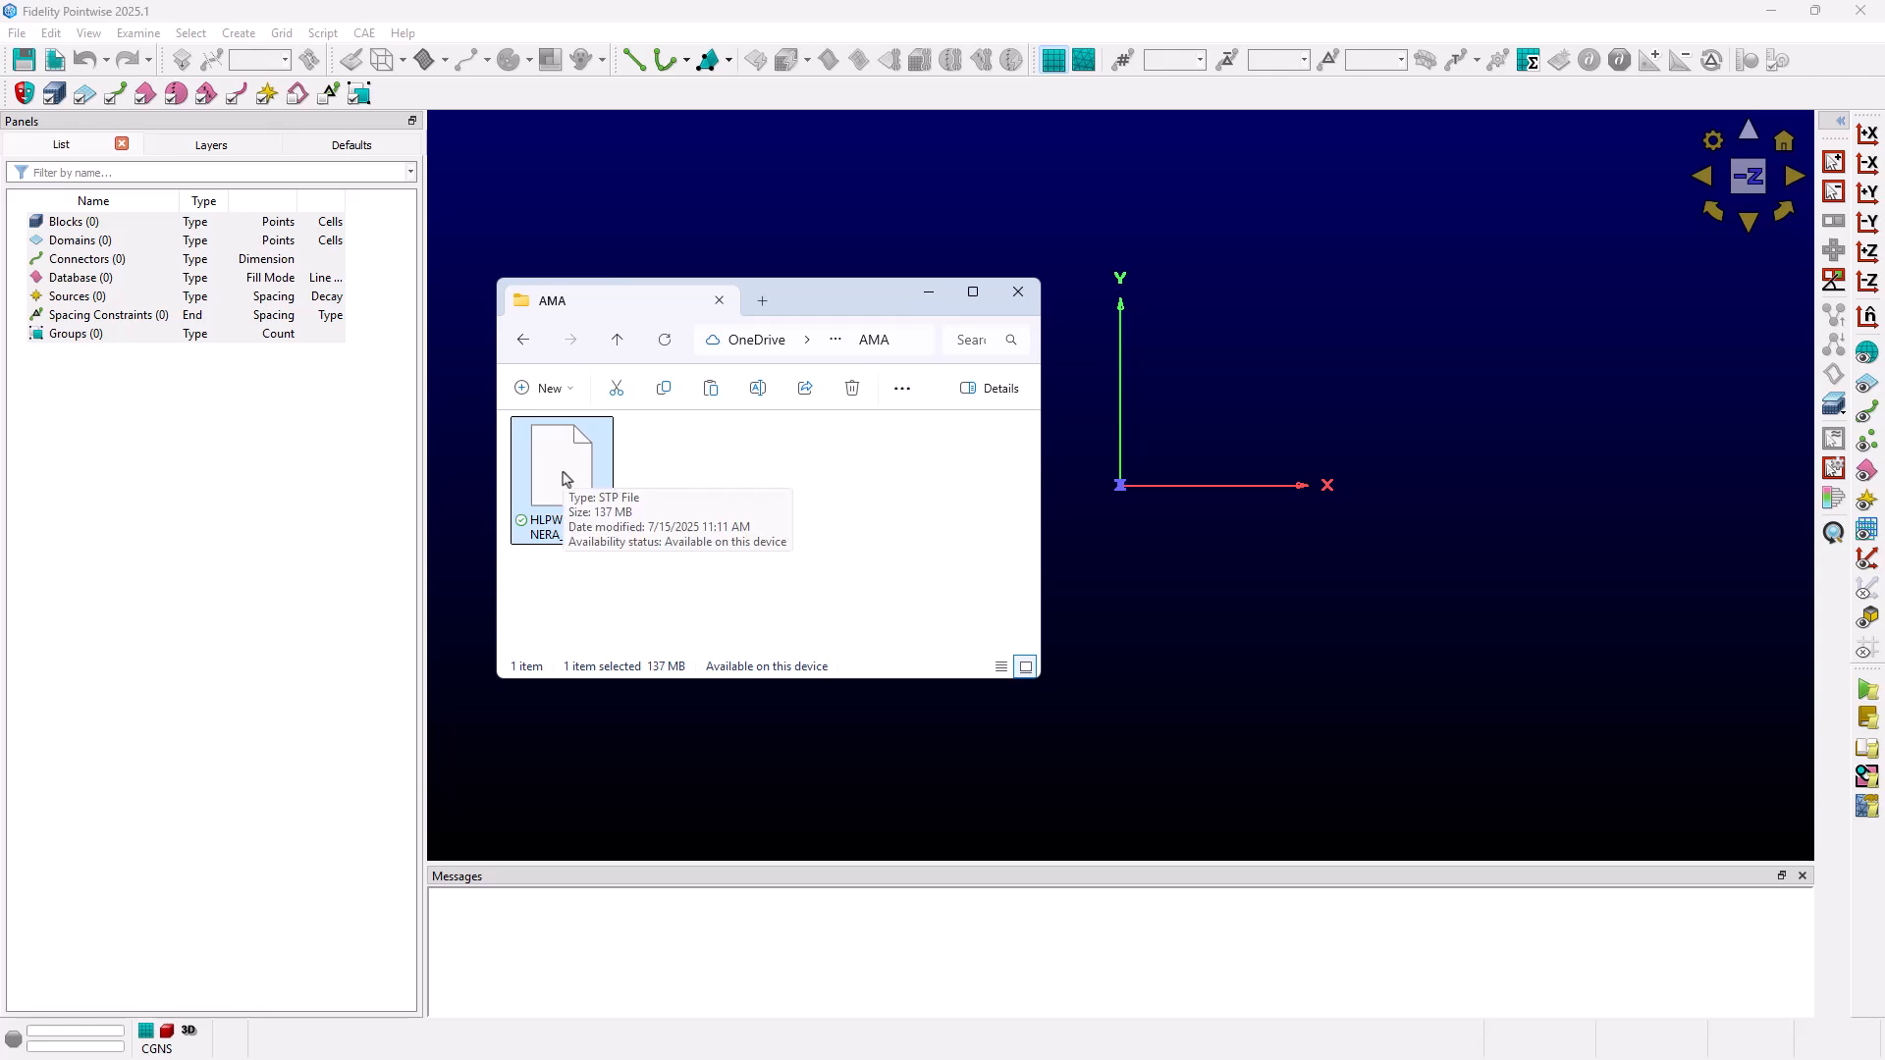
pyautogui.moveTo(565, 479); pyautogui.dragTo(232, 560)
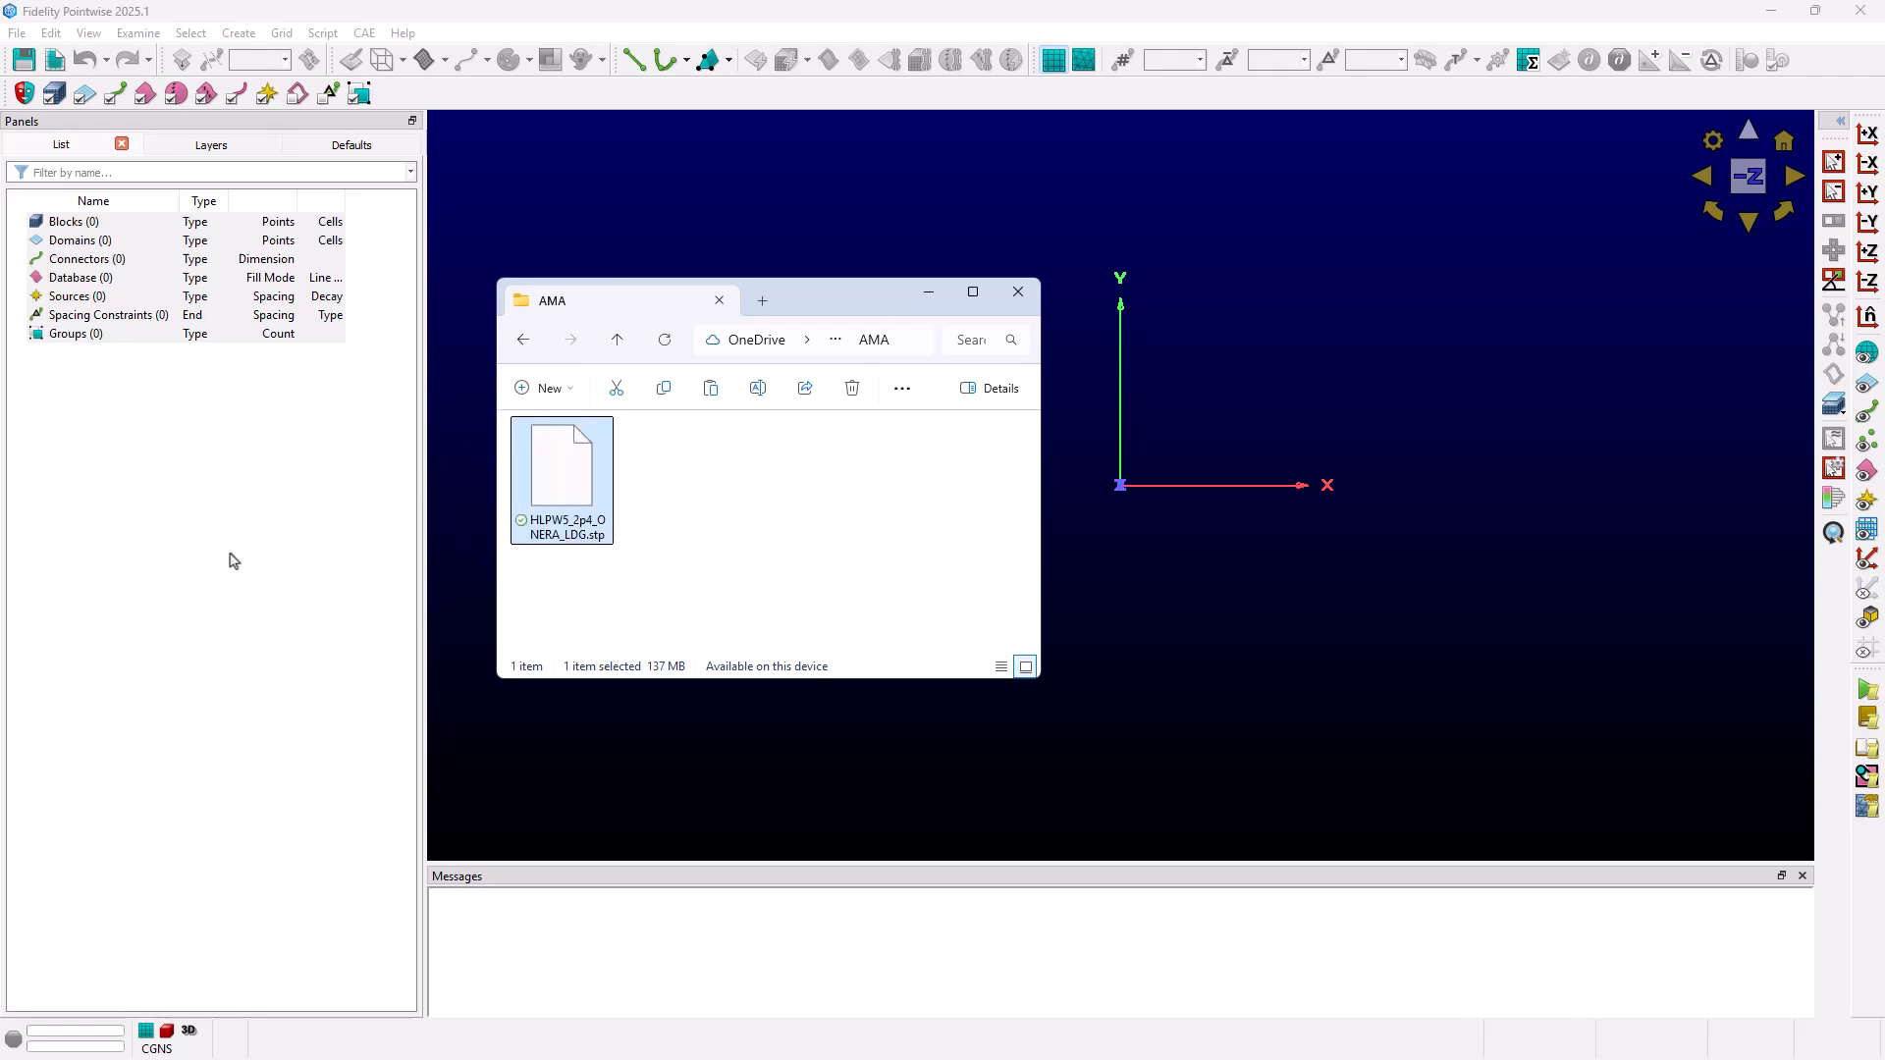
pyautogui.click(282, 614)
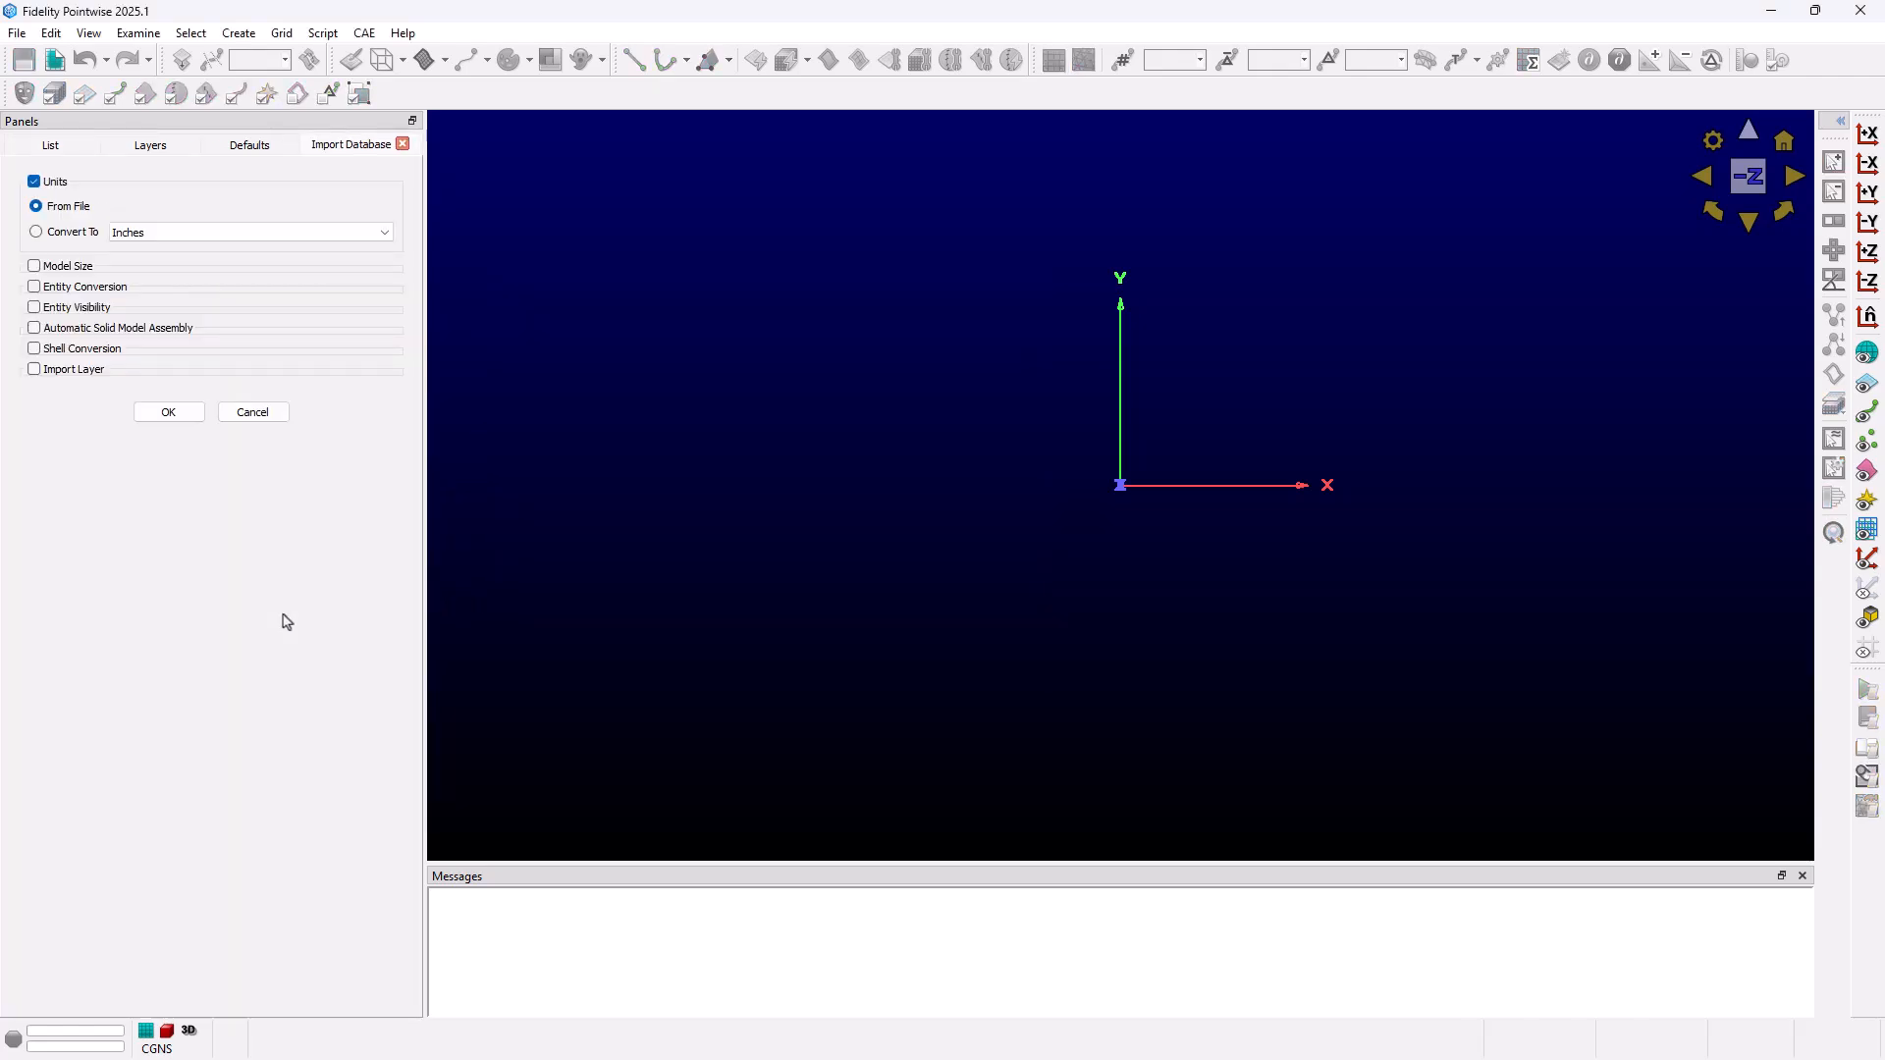
pyautogui.click(85, 267)
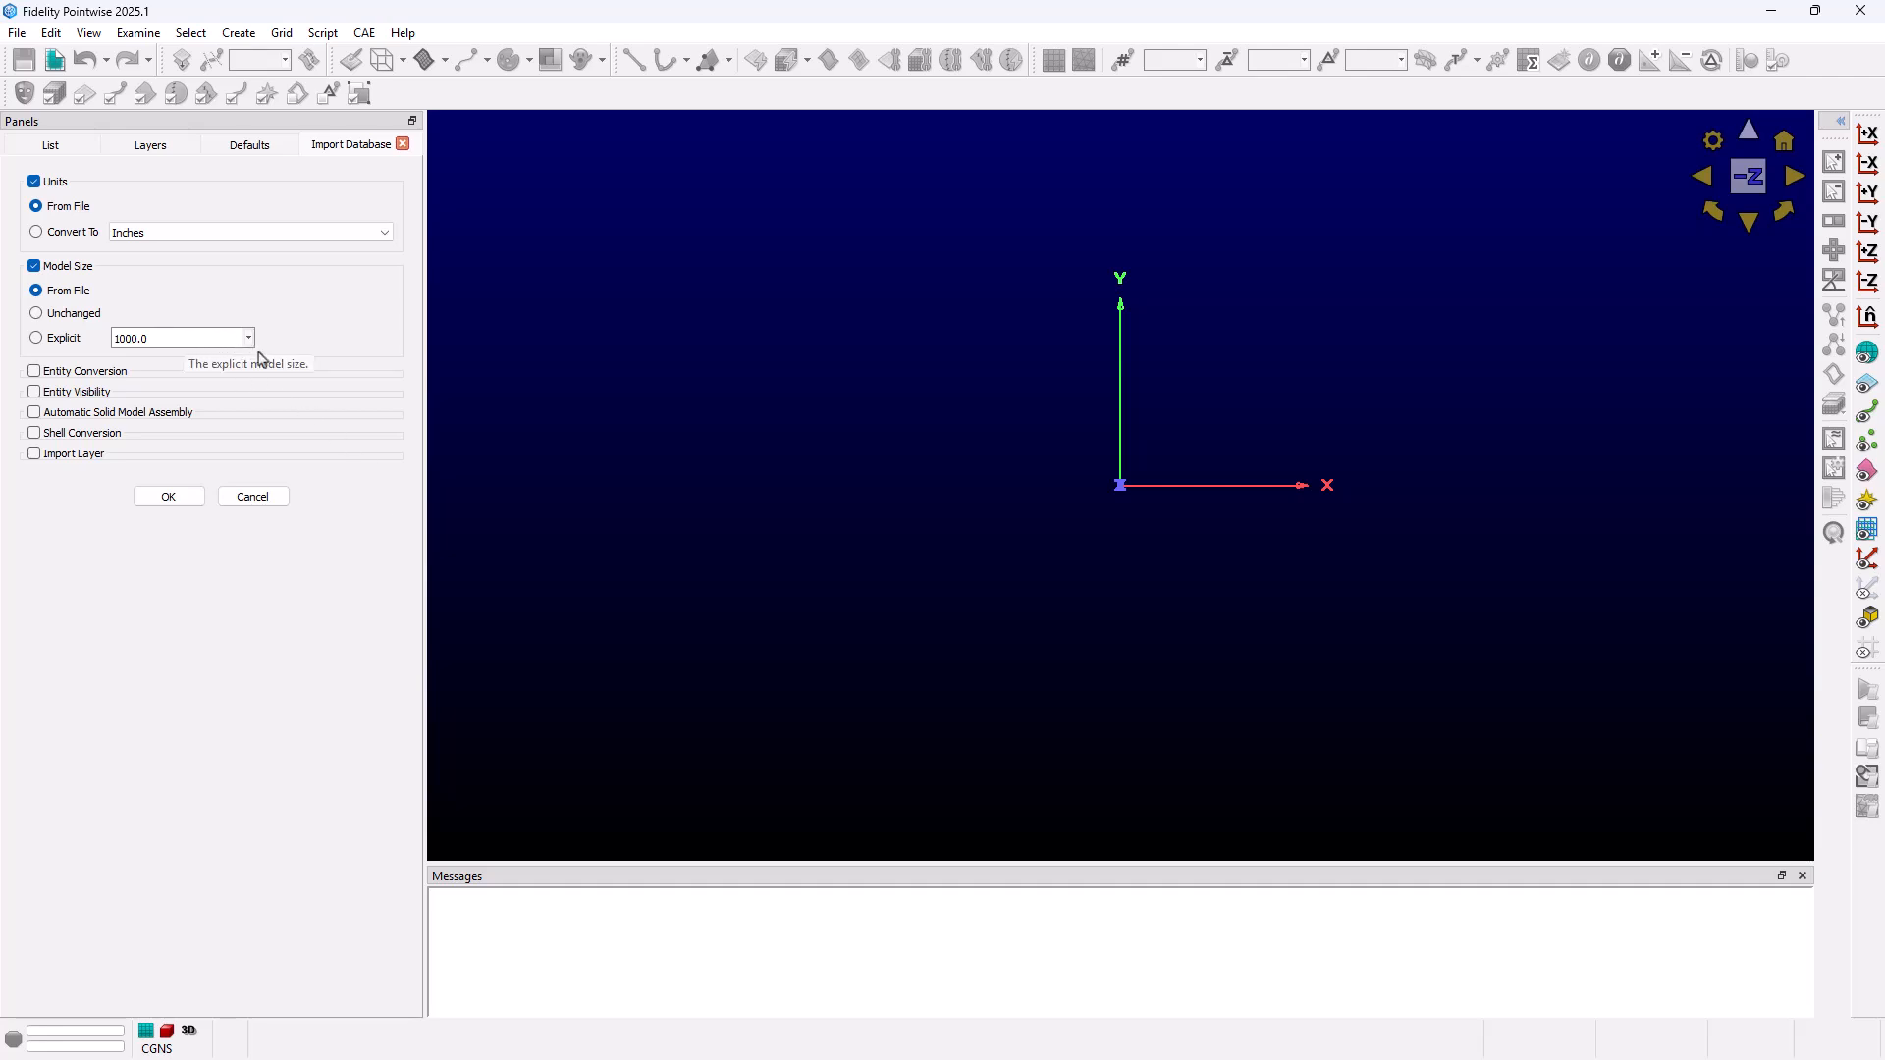
pyautogui.click(169, 497)
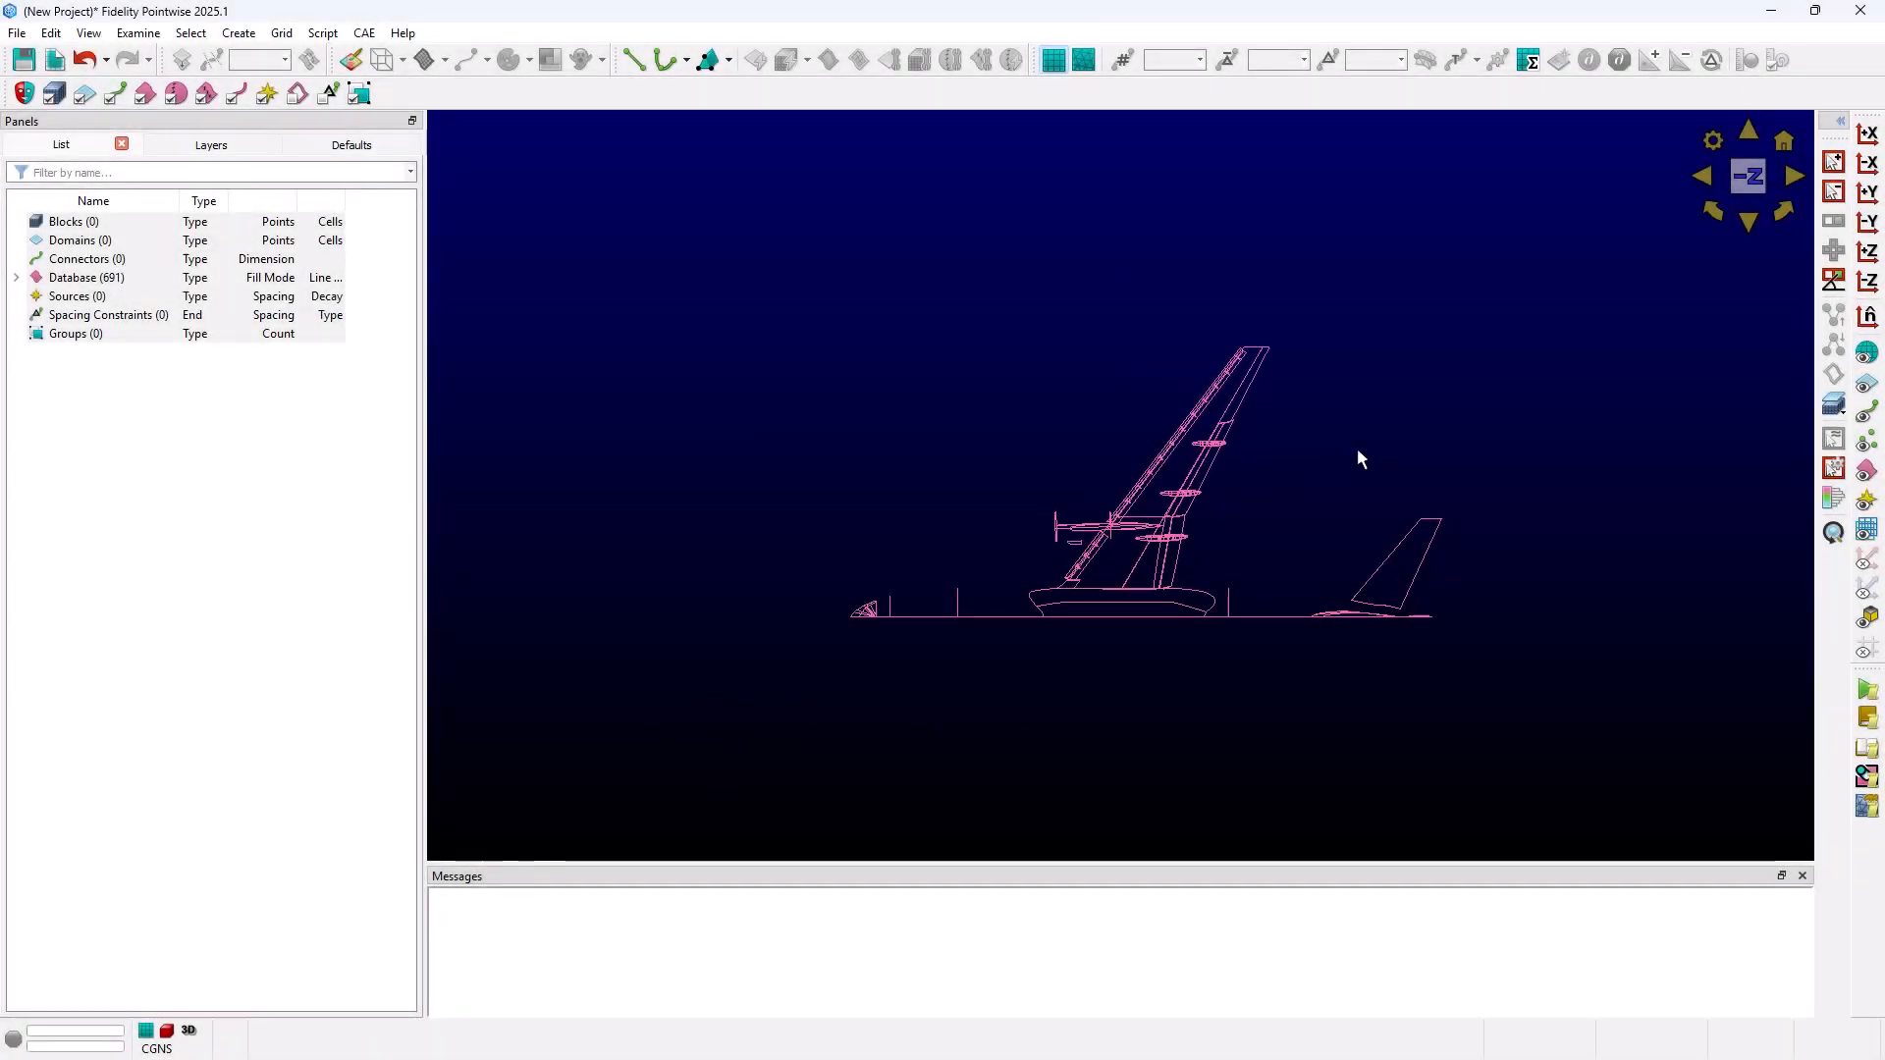
# - Review the project's characteristic length, model size and tolerance properties while viewing the imported aircraft, and close them without changes
pyautogui.scroll(2, 1356, 447)
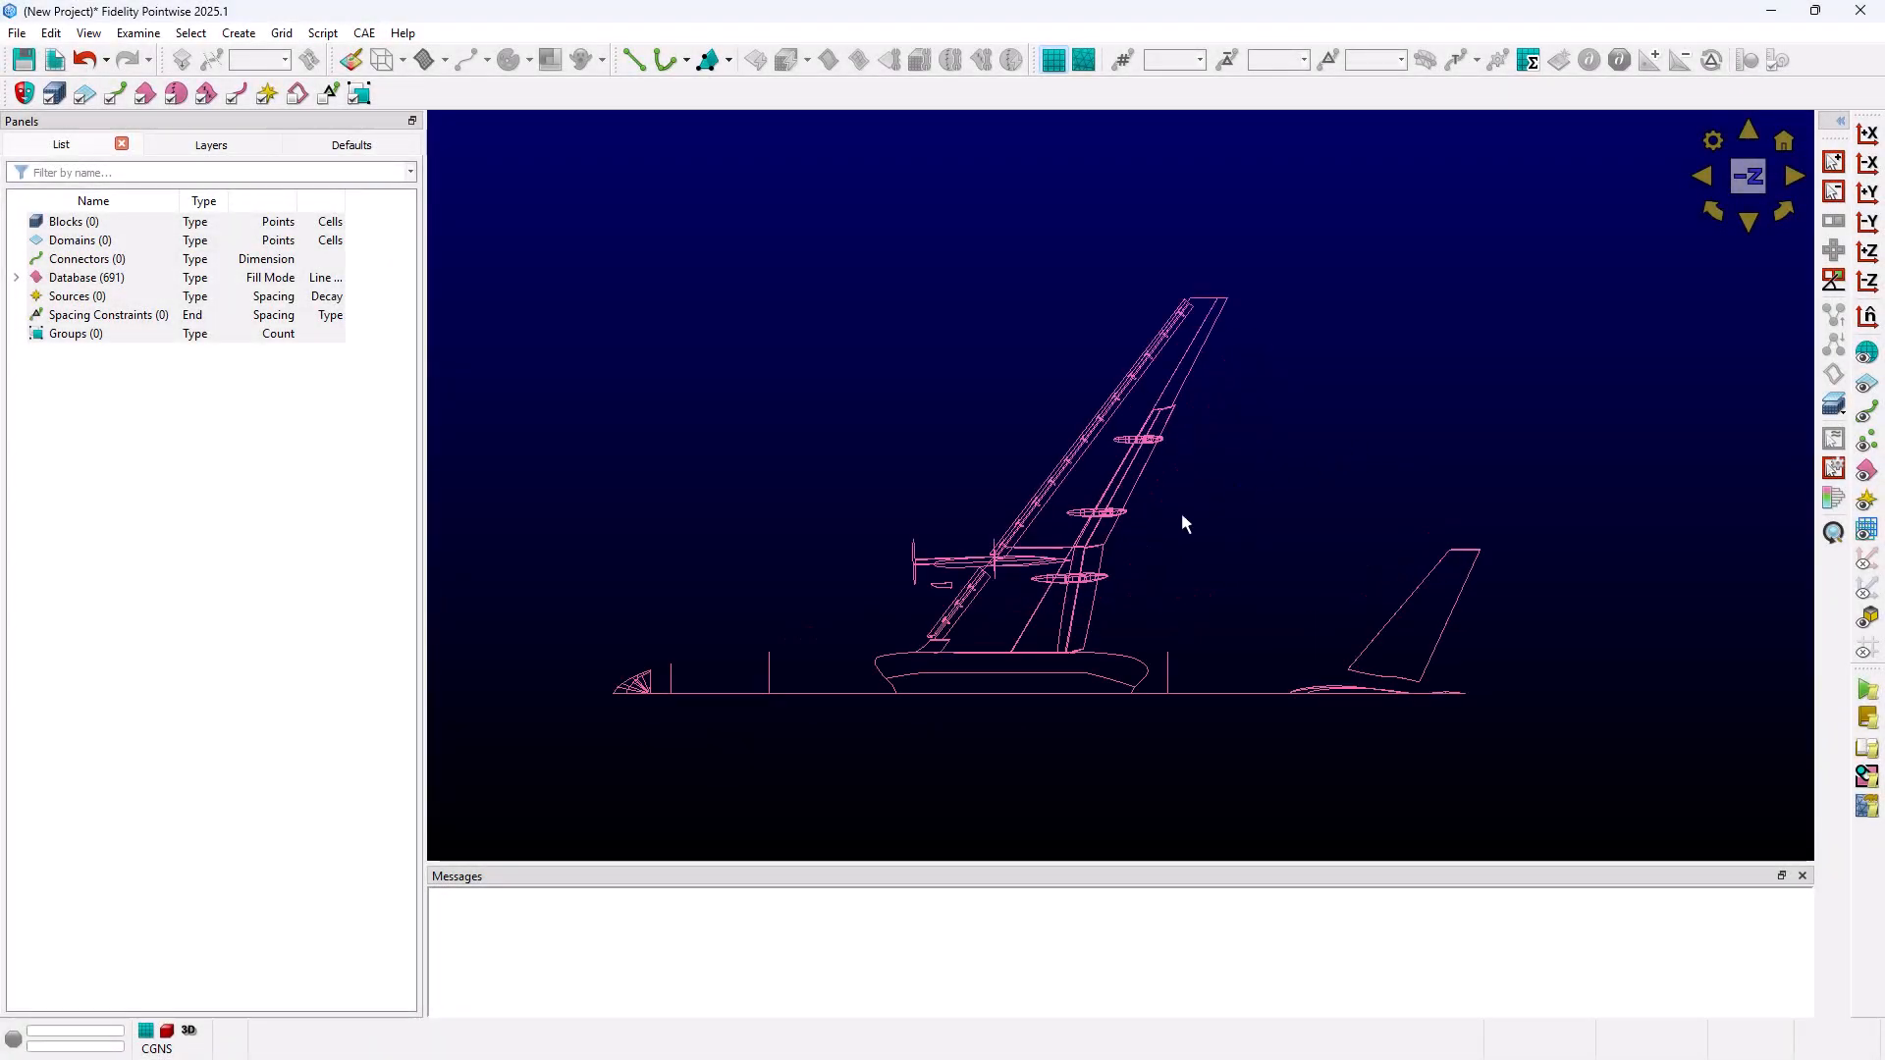
pyautogui.click(18, 34)
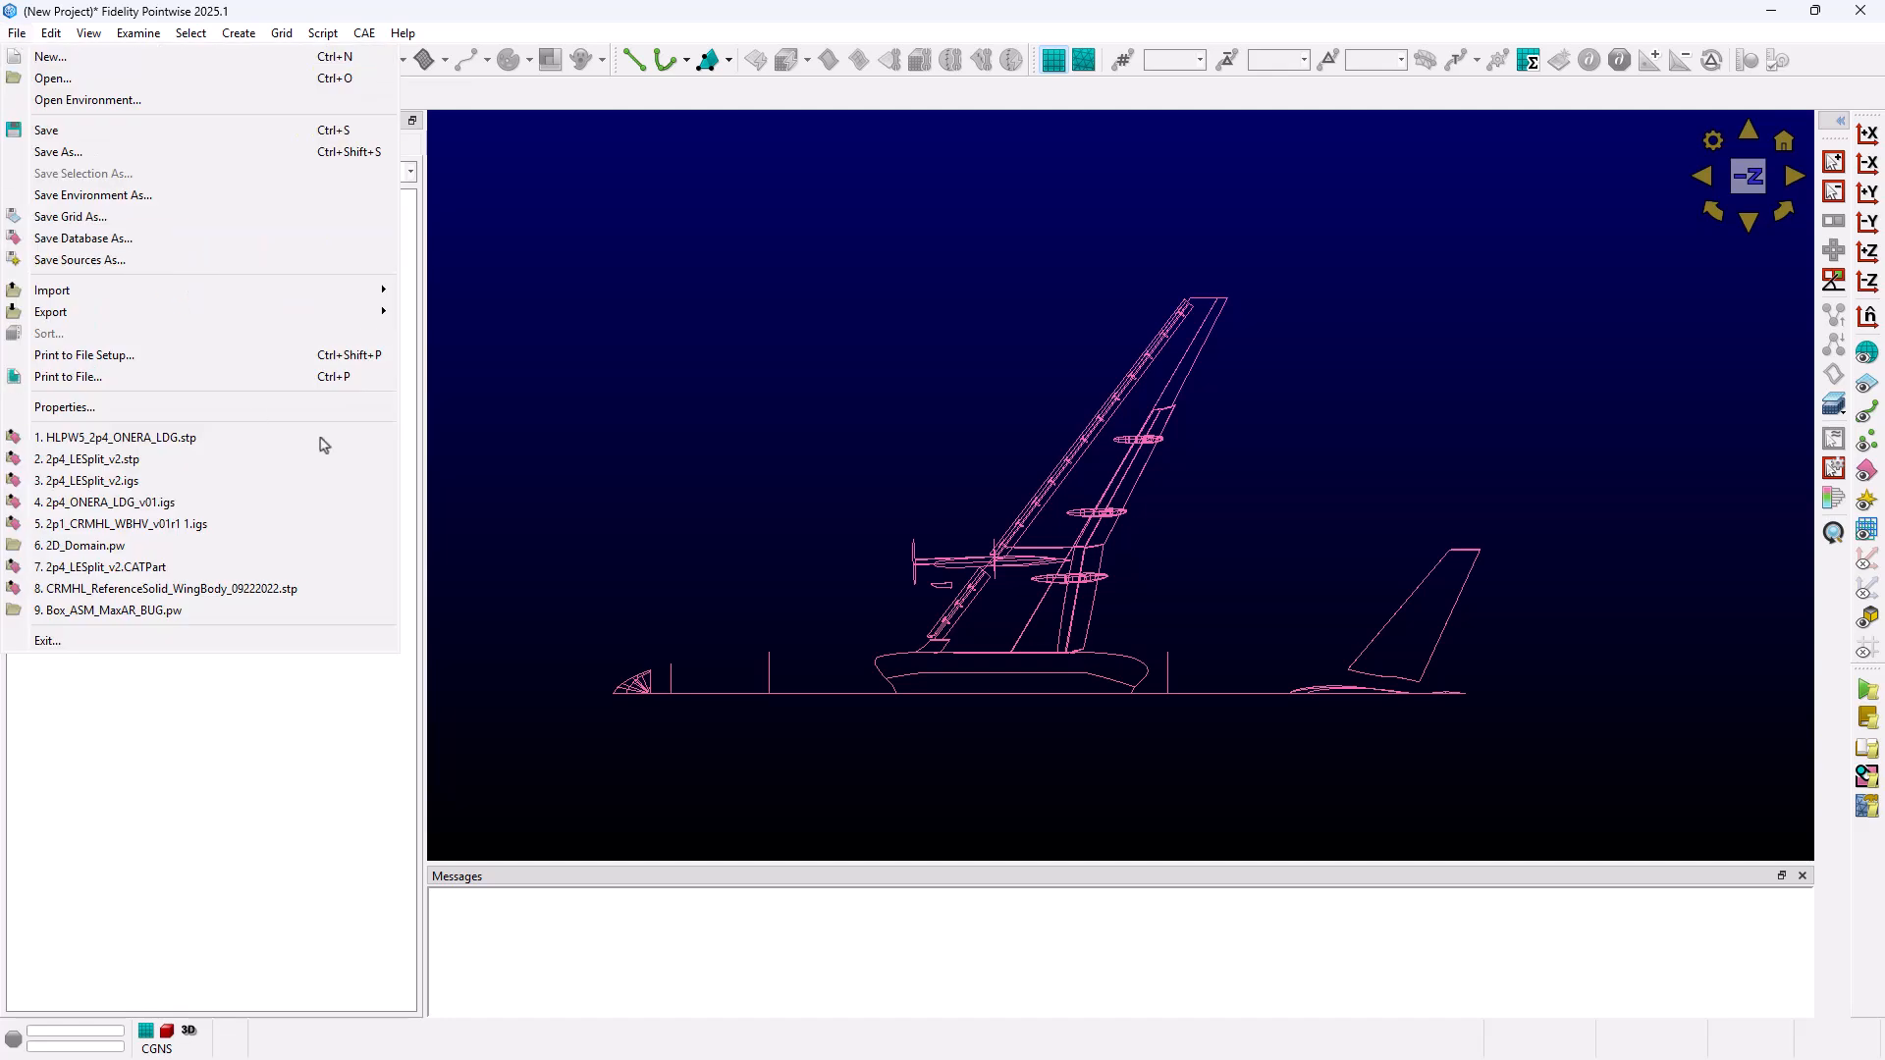
pyautogui.click(358, 409)
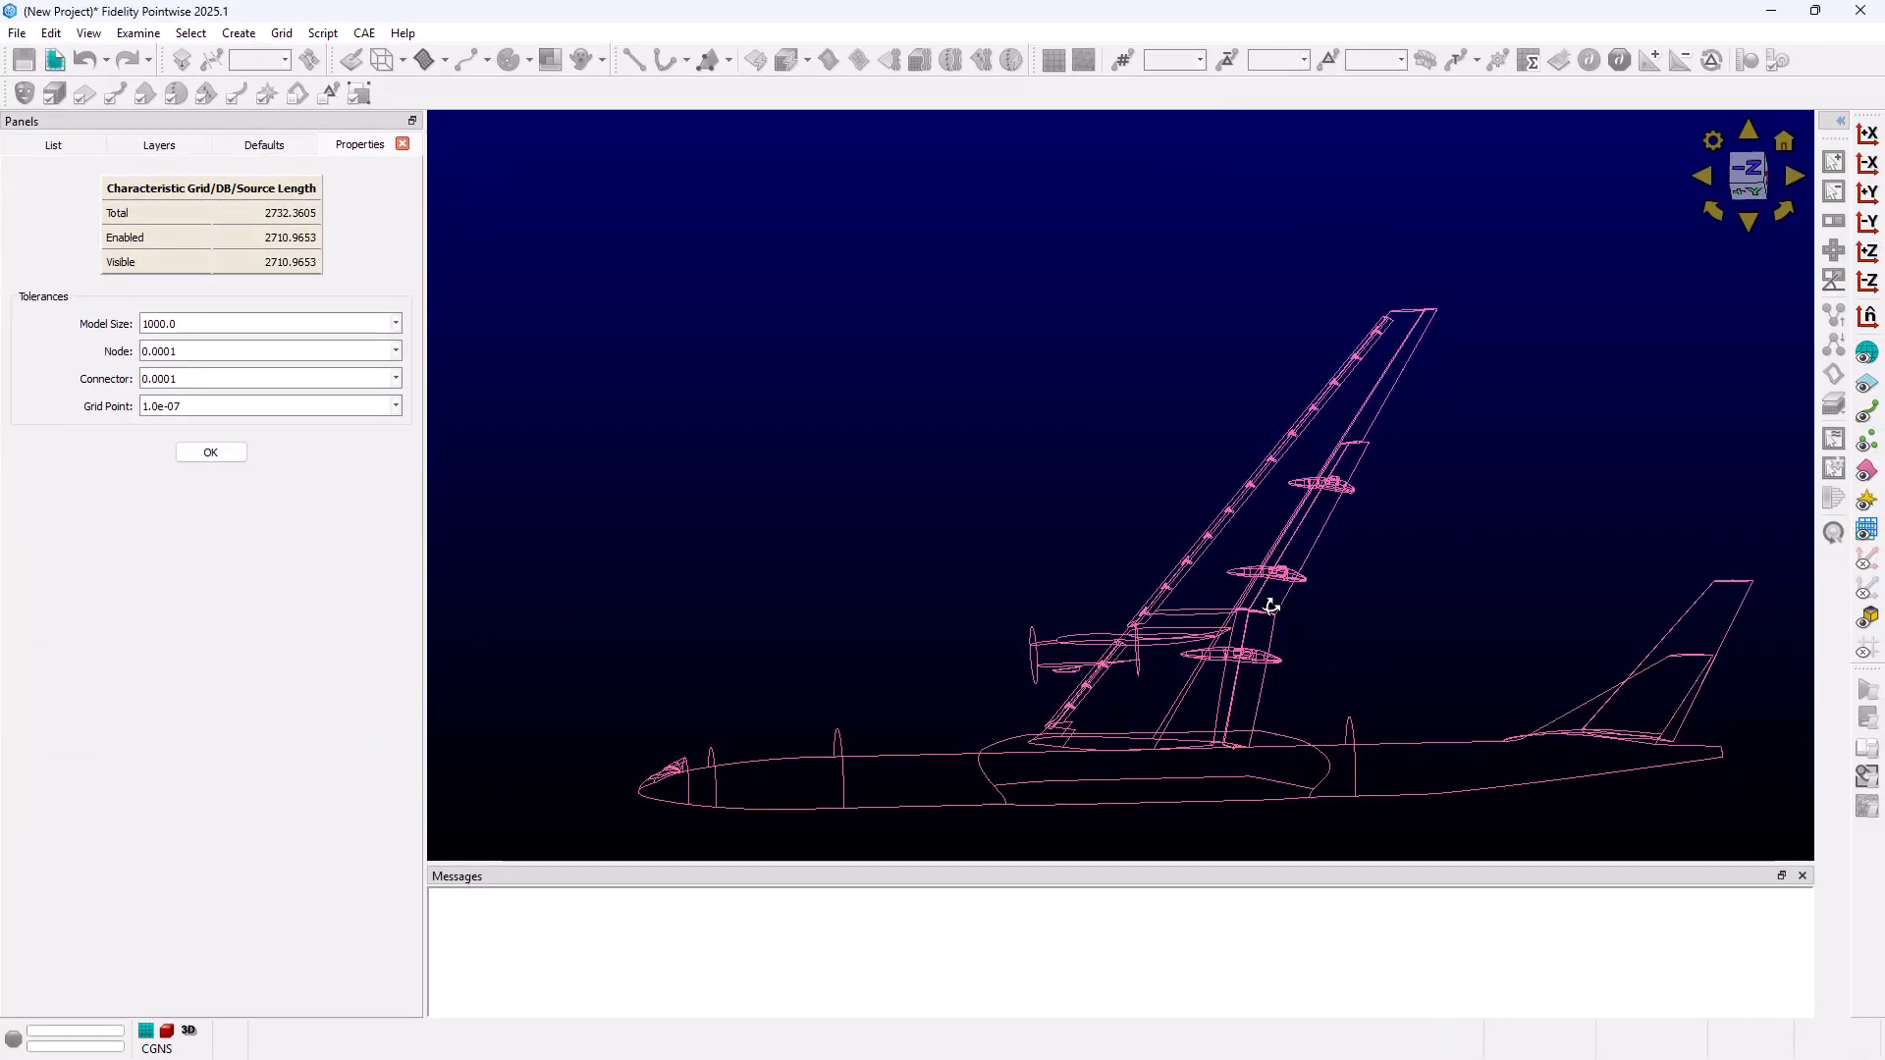
pyautogui.moveTo(1271, 606); pyautogui.dragTo(1748, 515, button='right')
pyautogui.click(222, 460)
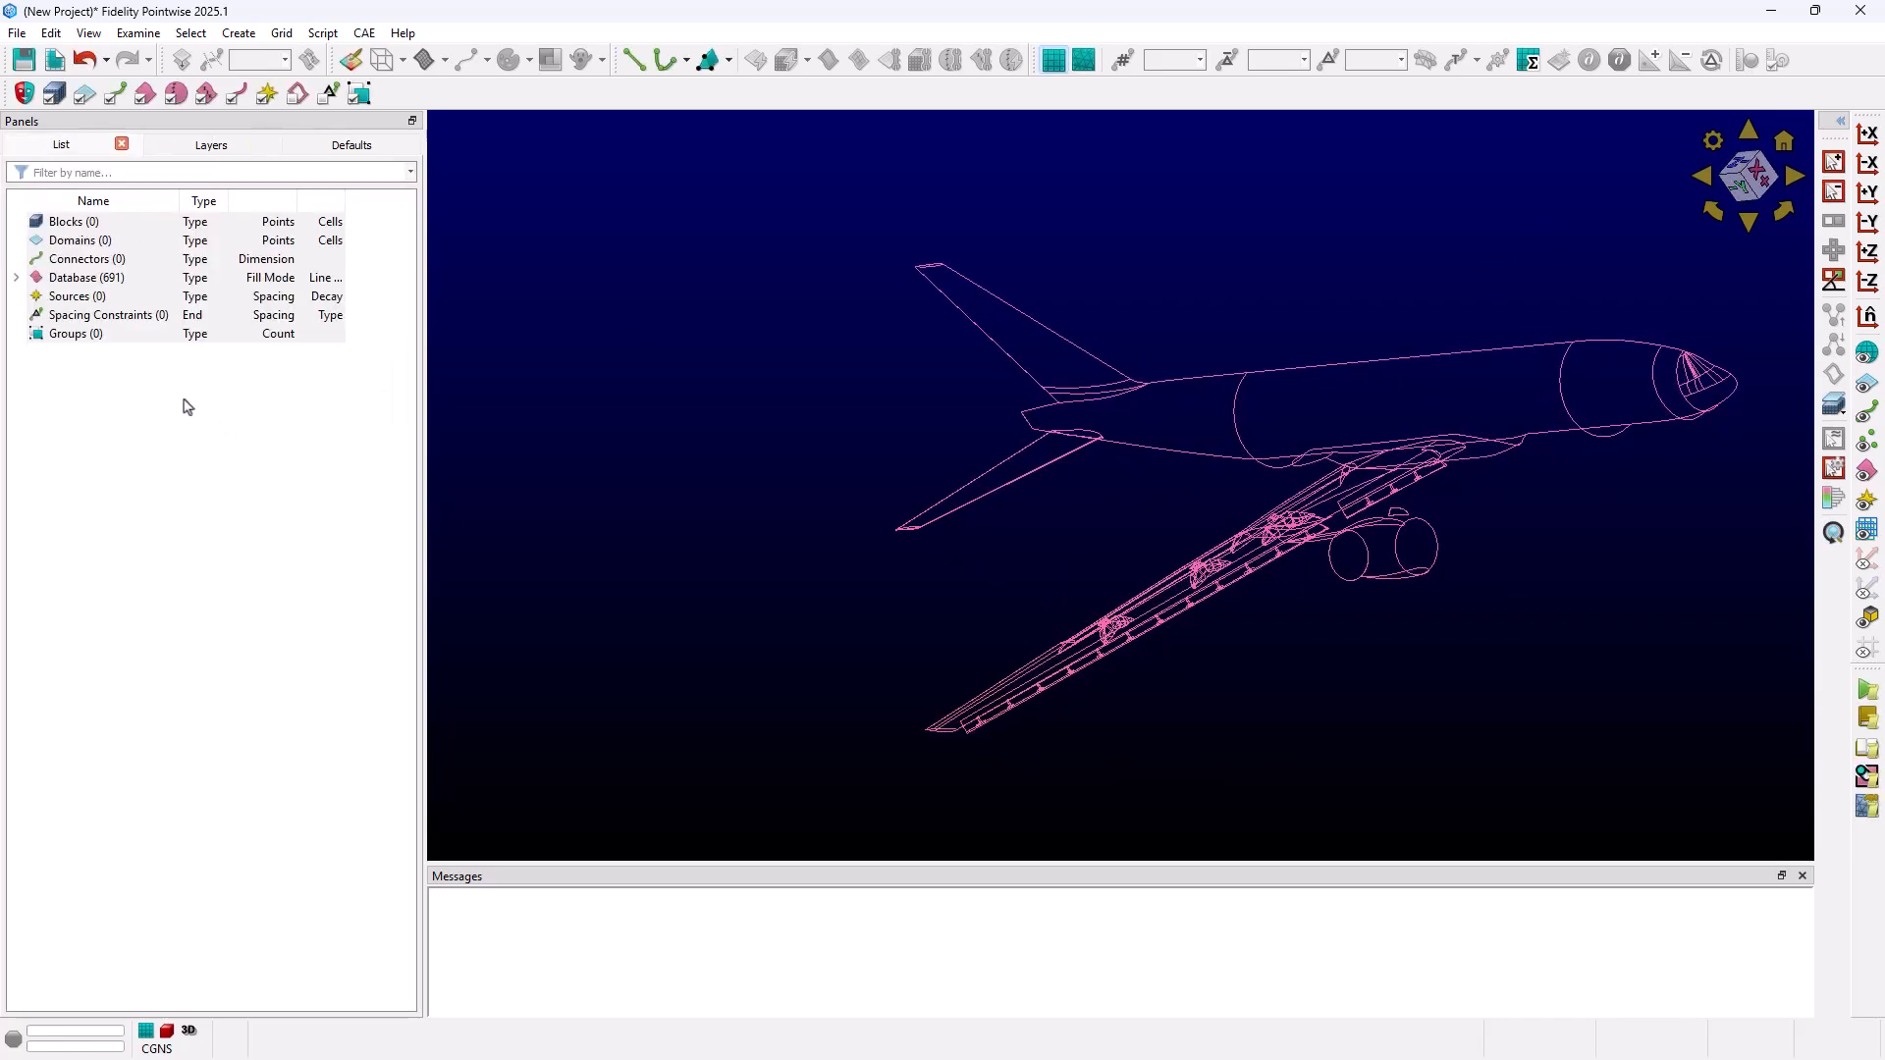
# - Run Assisted Model Assembly on all database entities of the aircraft, using the default edge tolerance
pyautogui.click(145, 278)
pyautogui.click(290, 39)
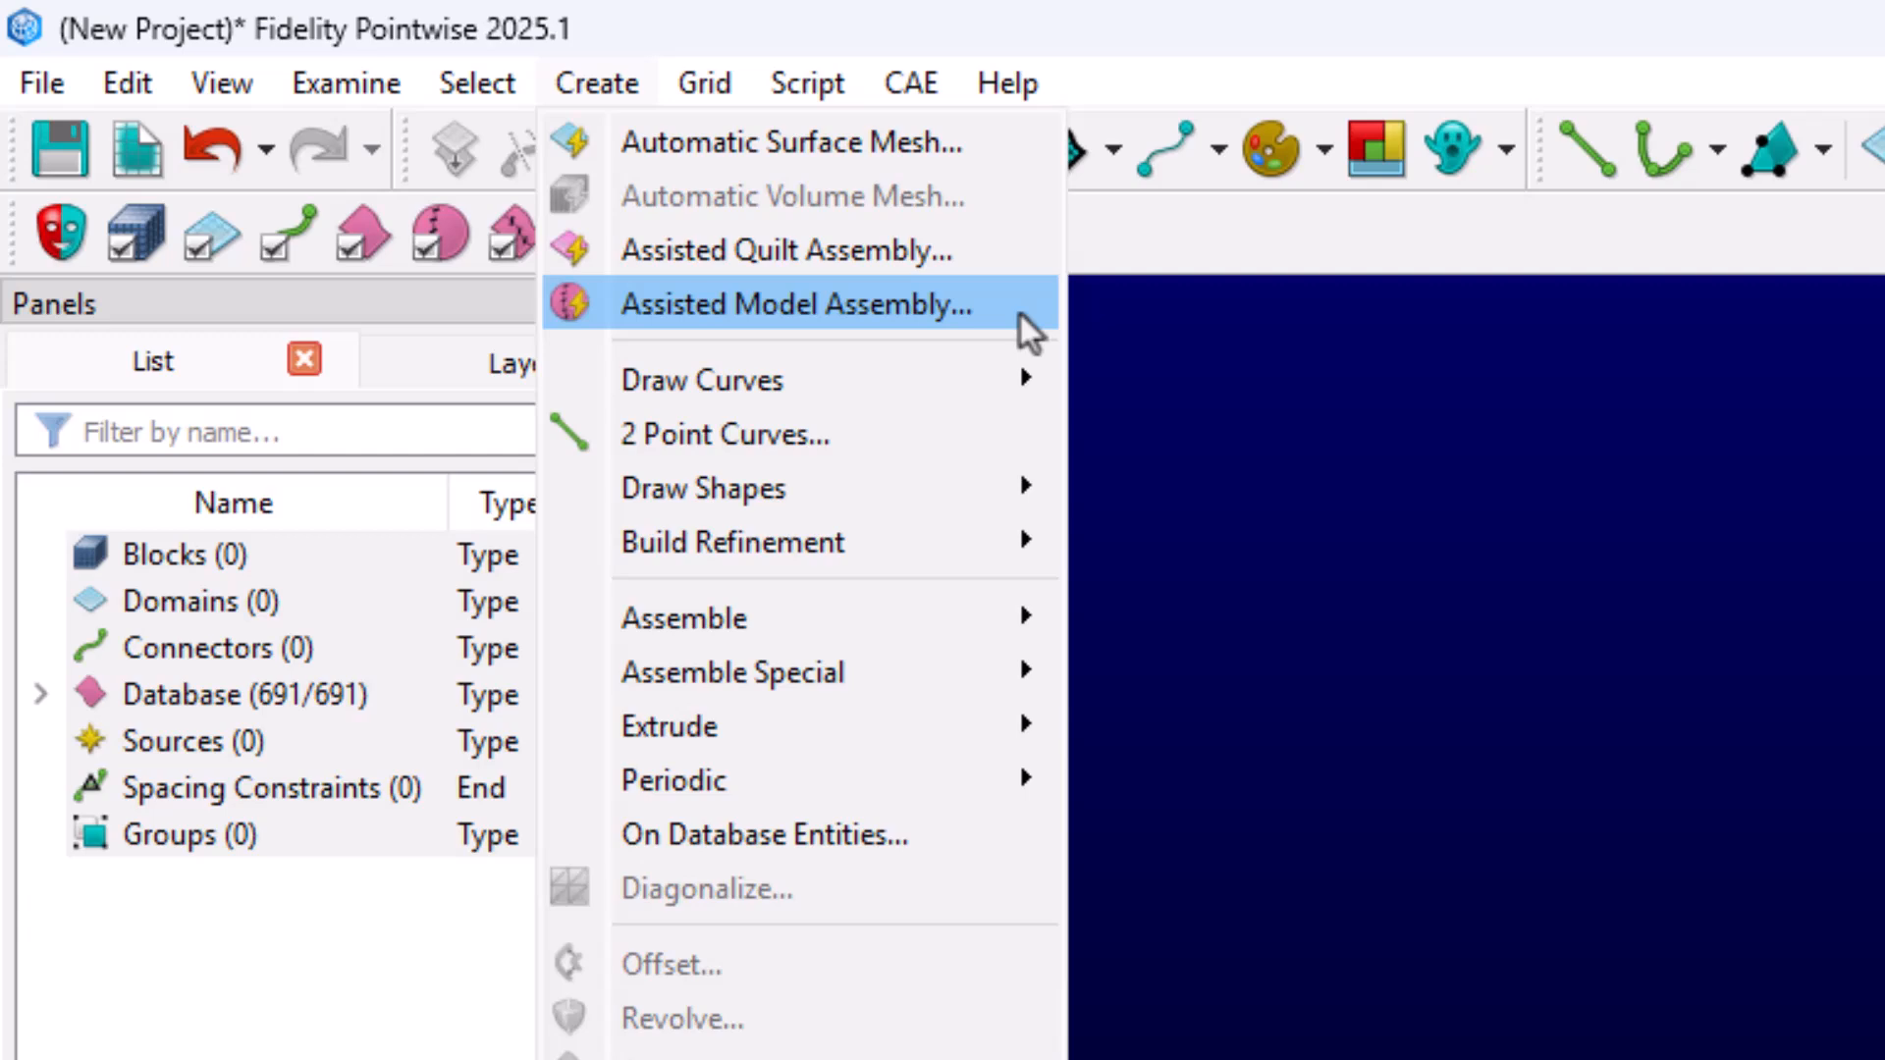
pyautogui.click(1021, 312)
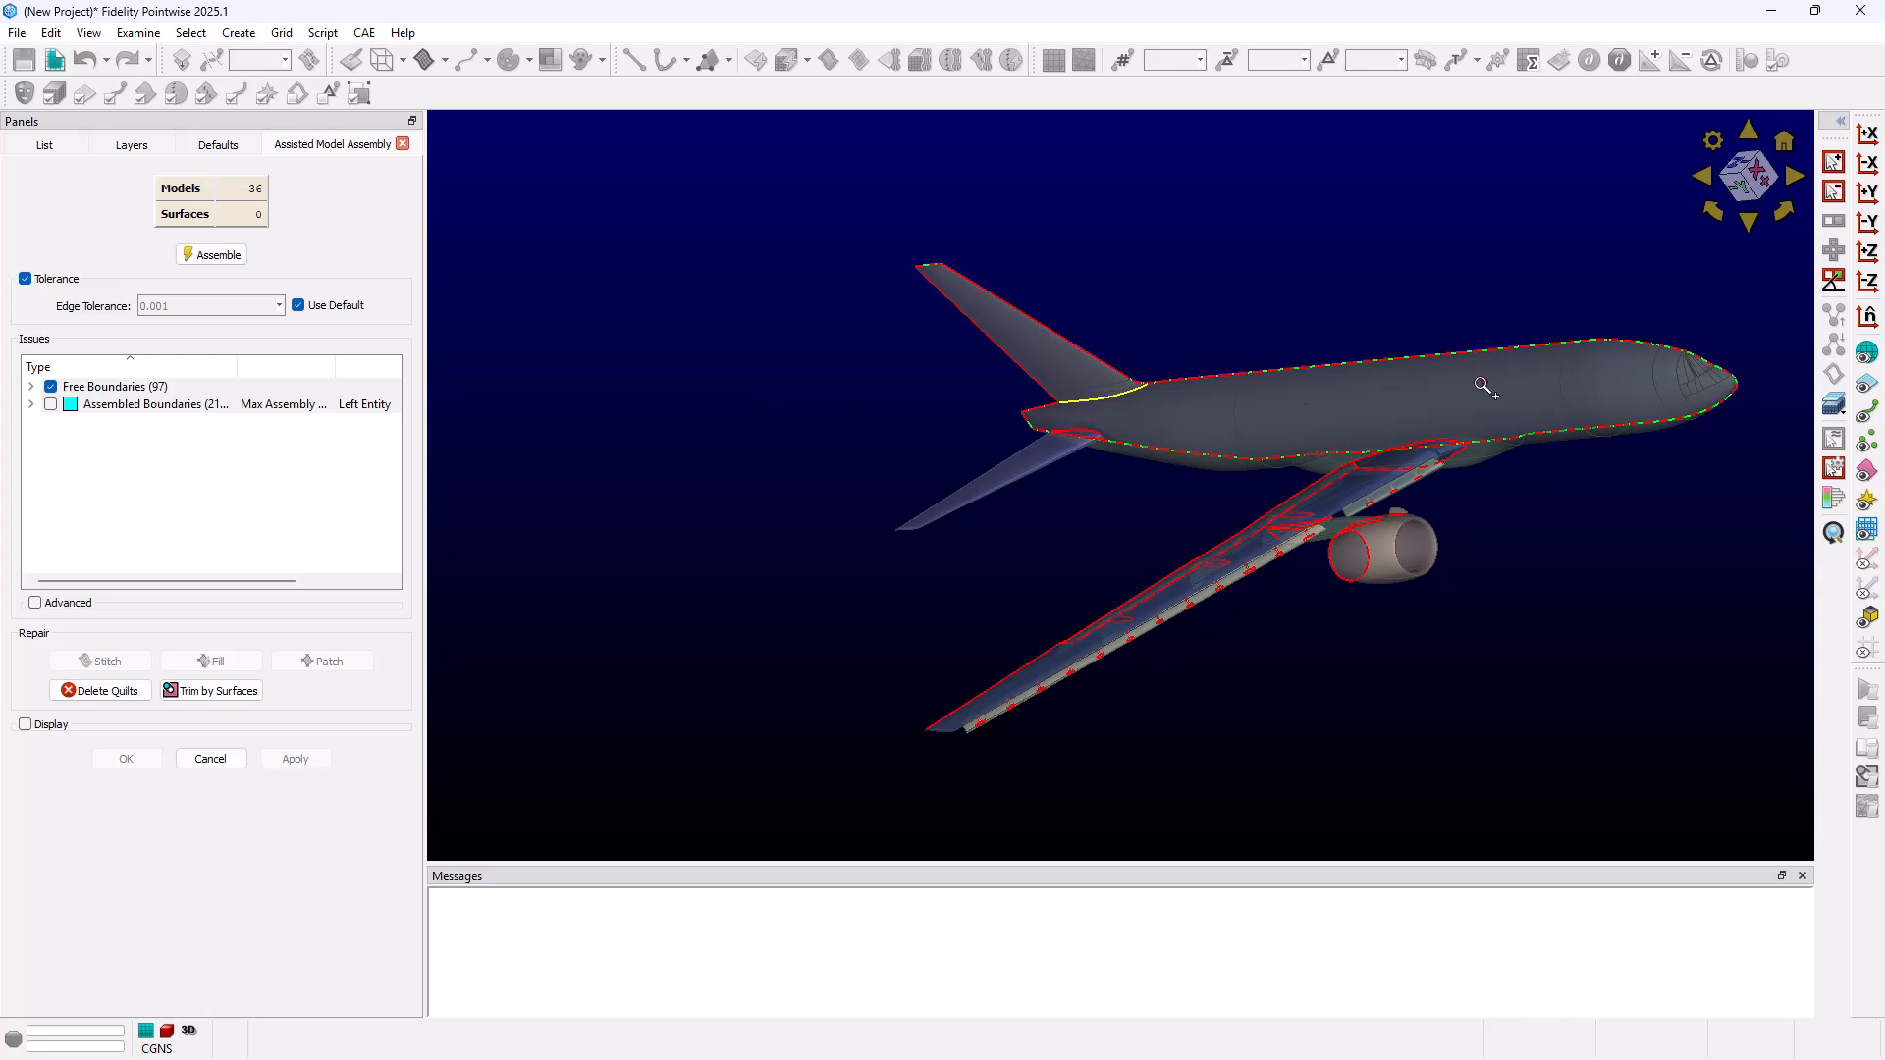
pyautogui.scroll(-10, 1540, 339)
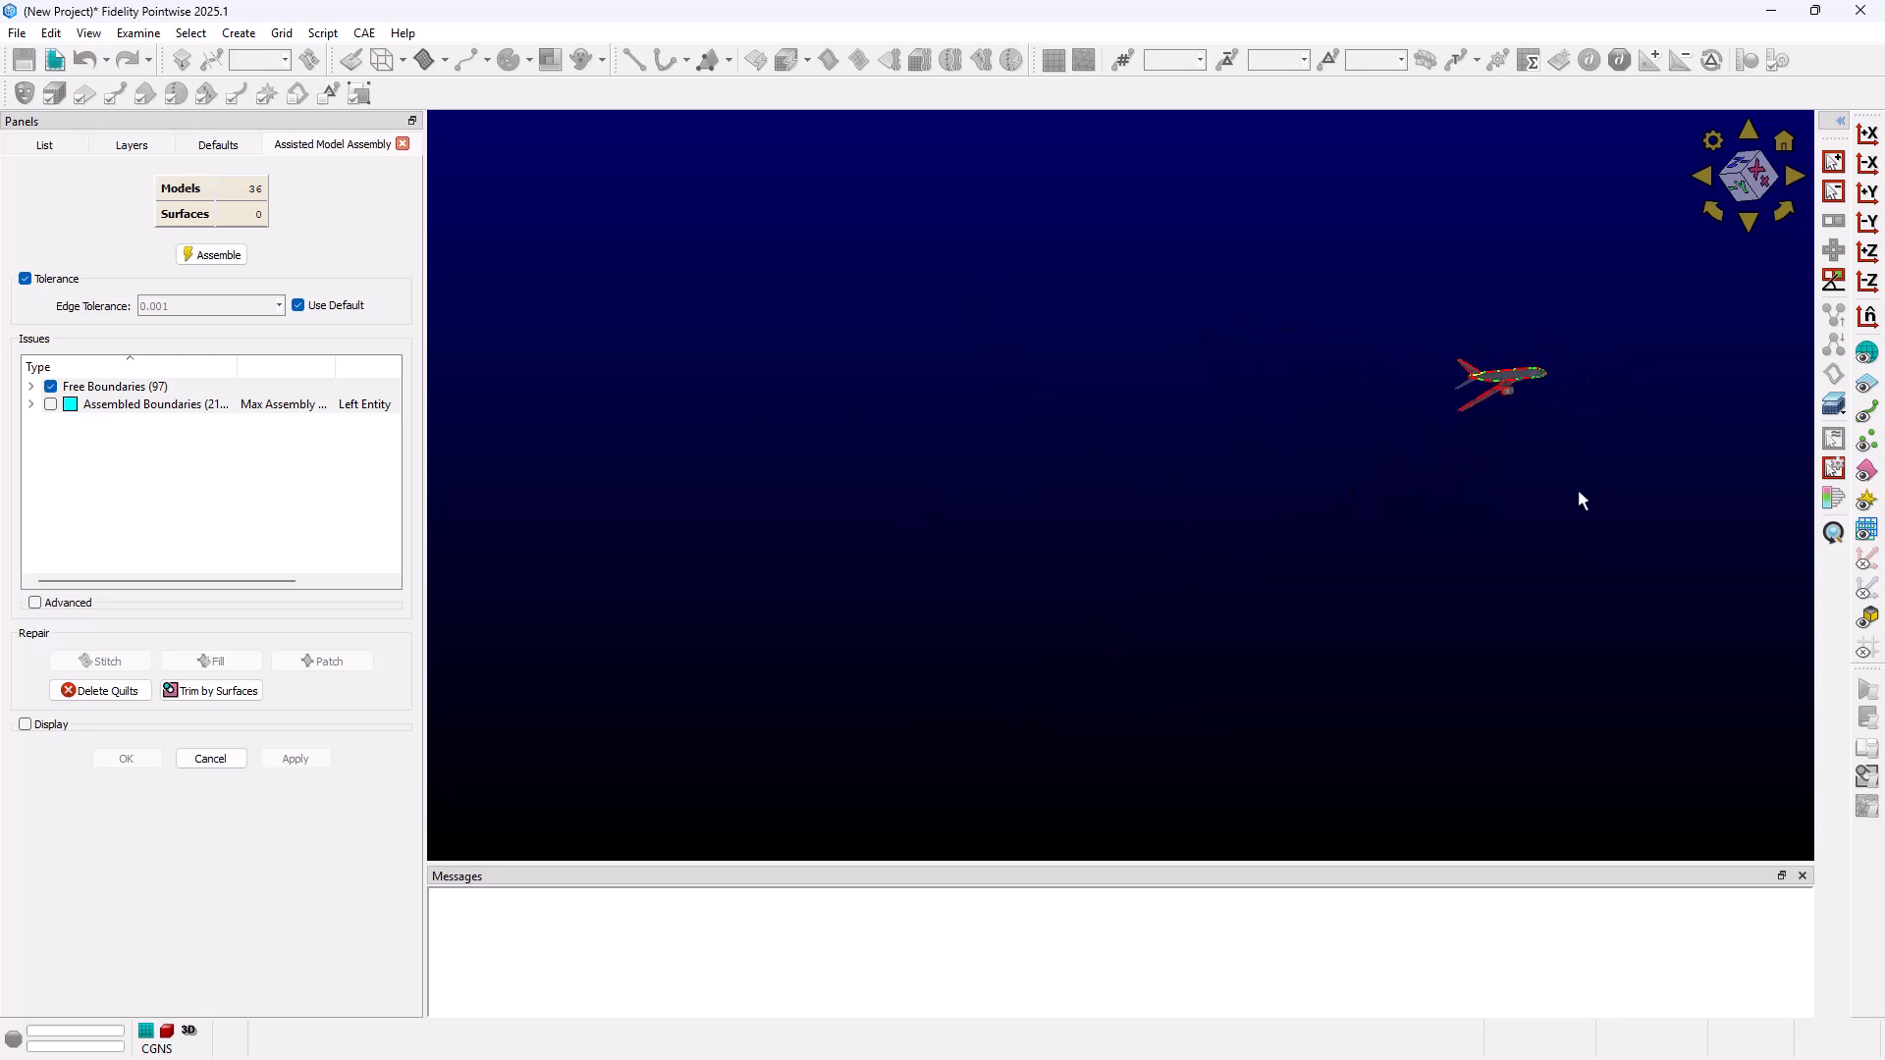
pyautogui.scroll(10, 1553, 371)
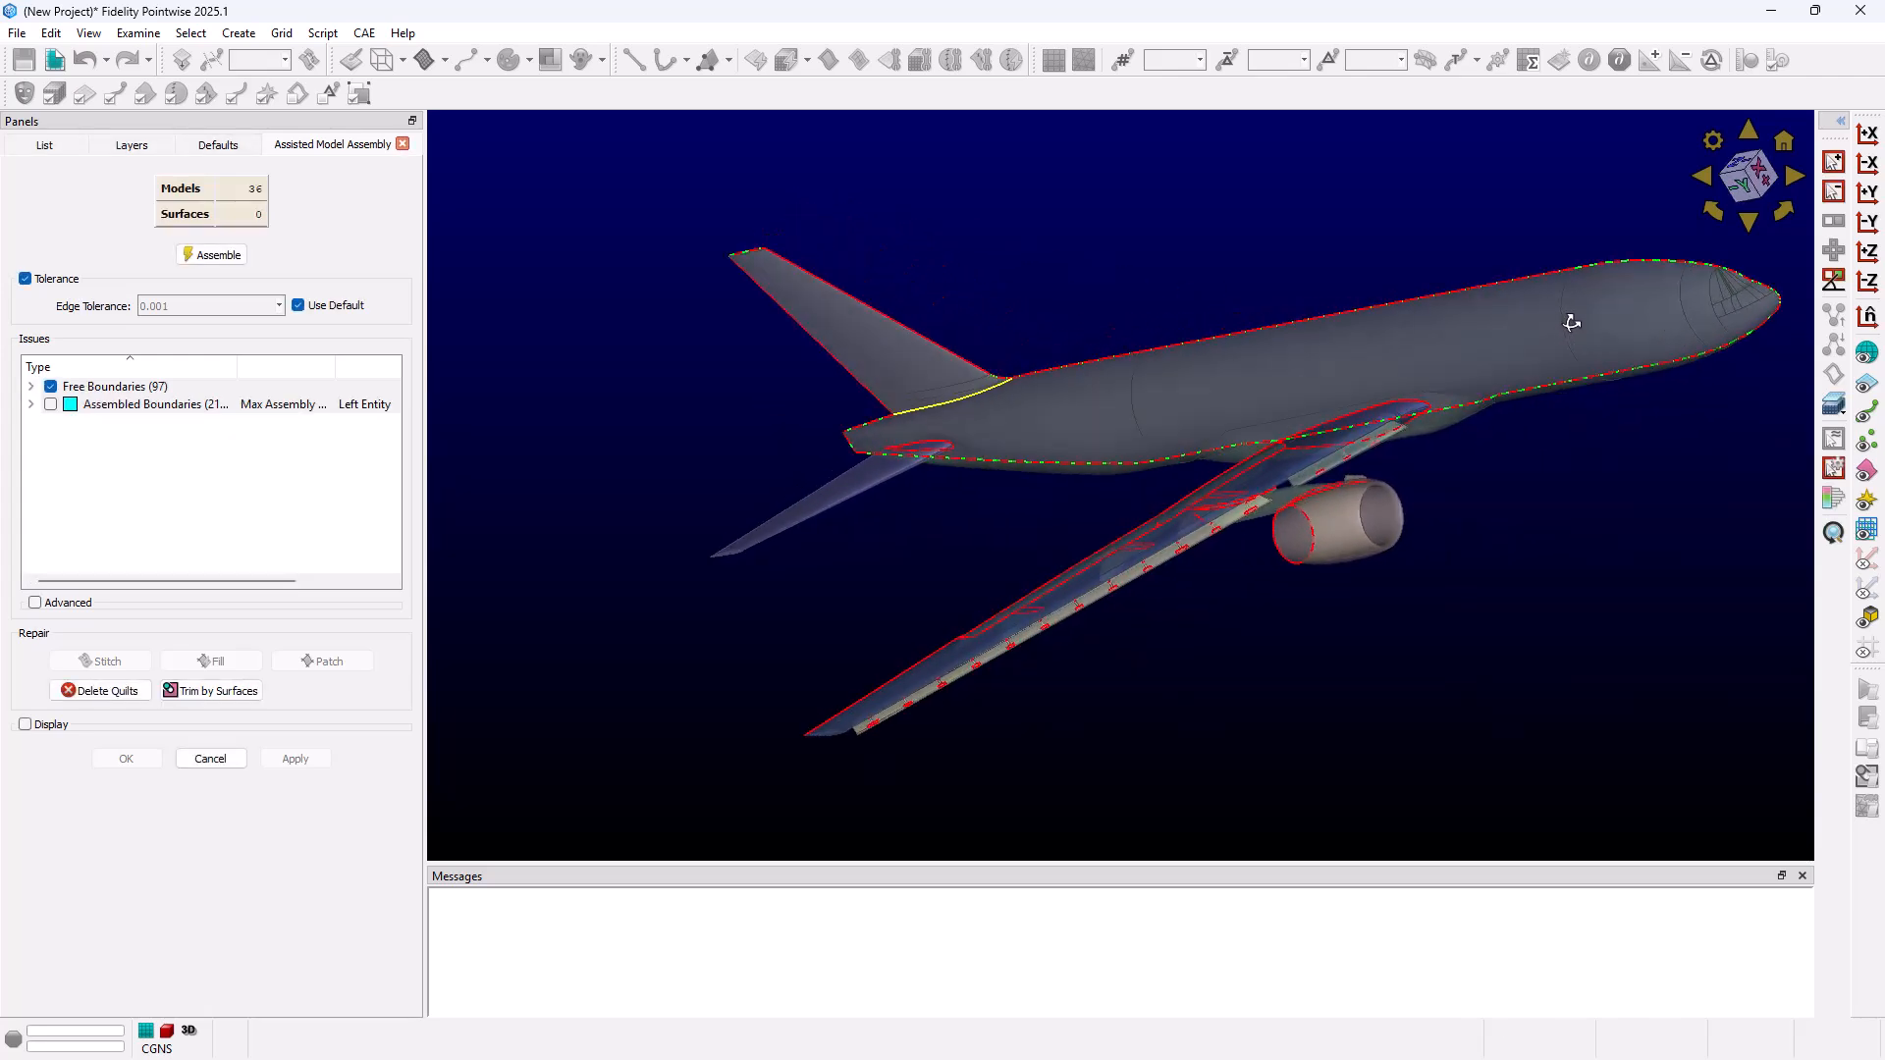
pyautogui.scroll(-3, 1064, 433)
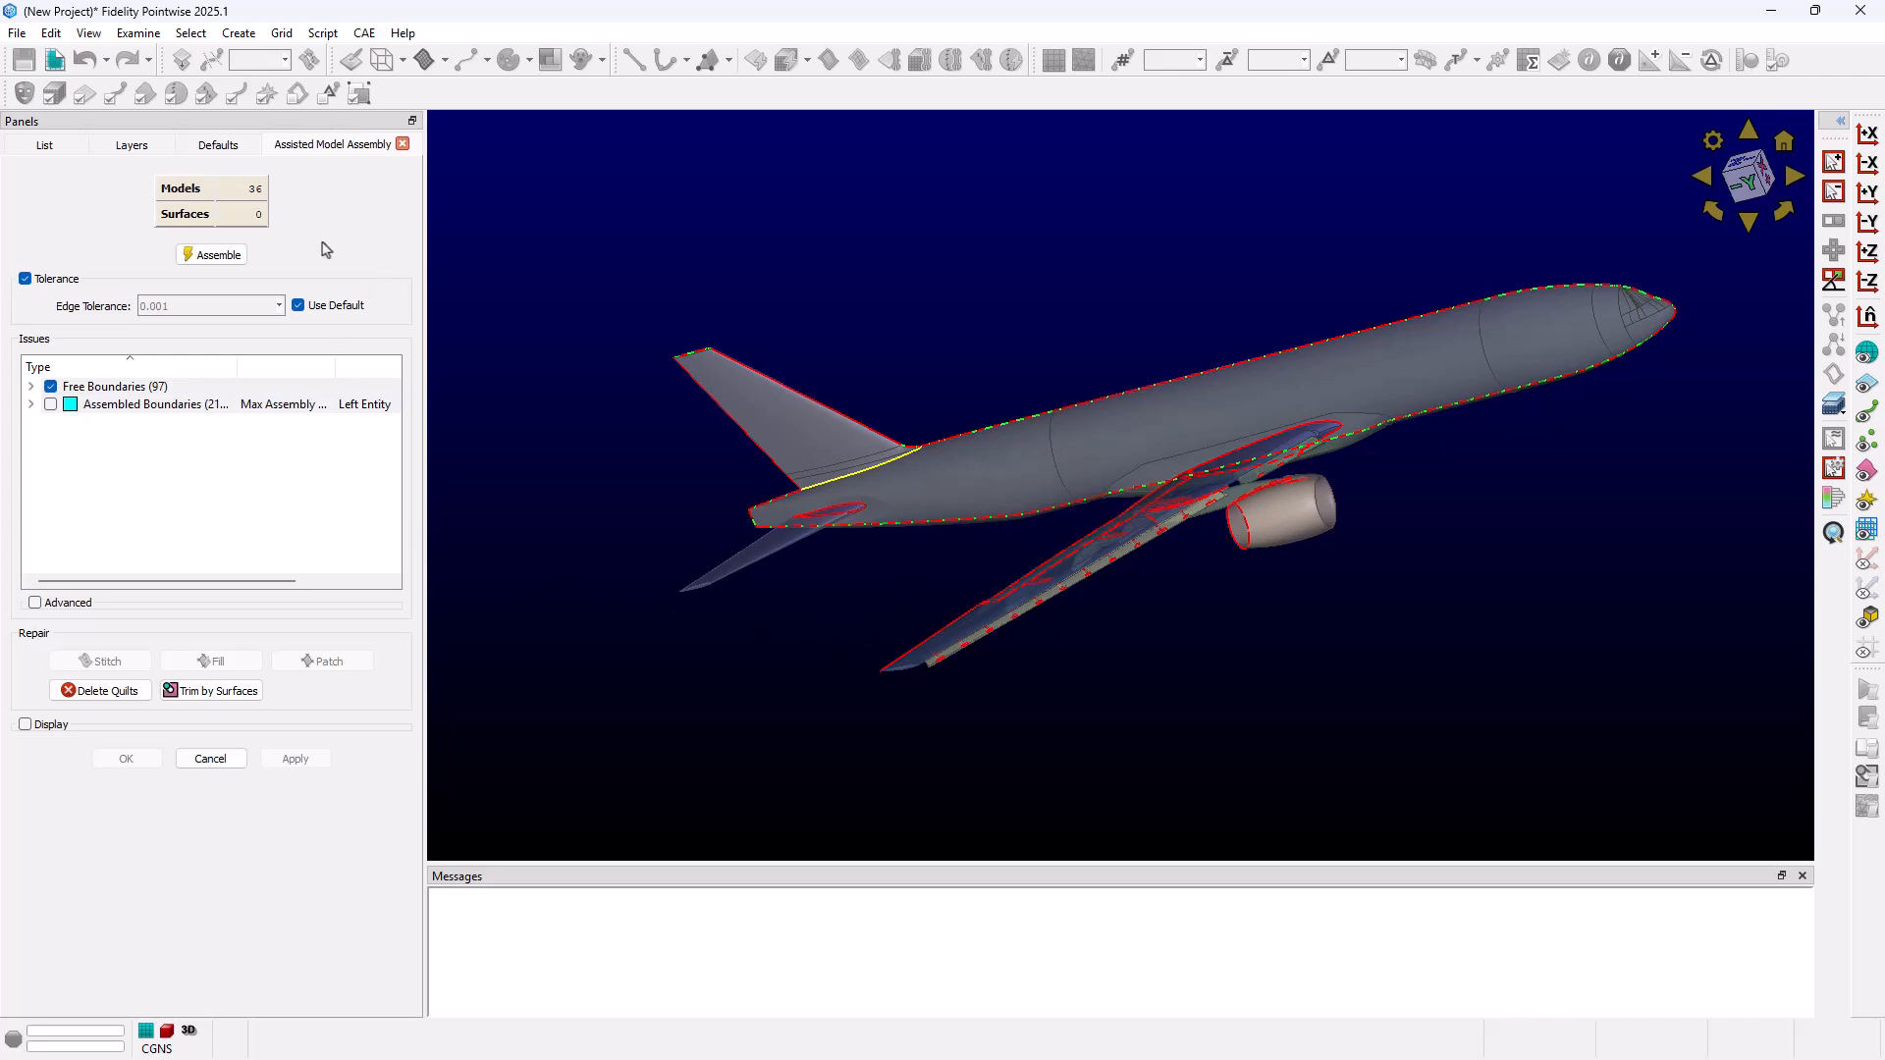
pyautogui.click(217, 255)
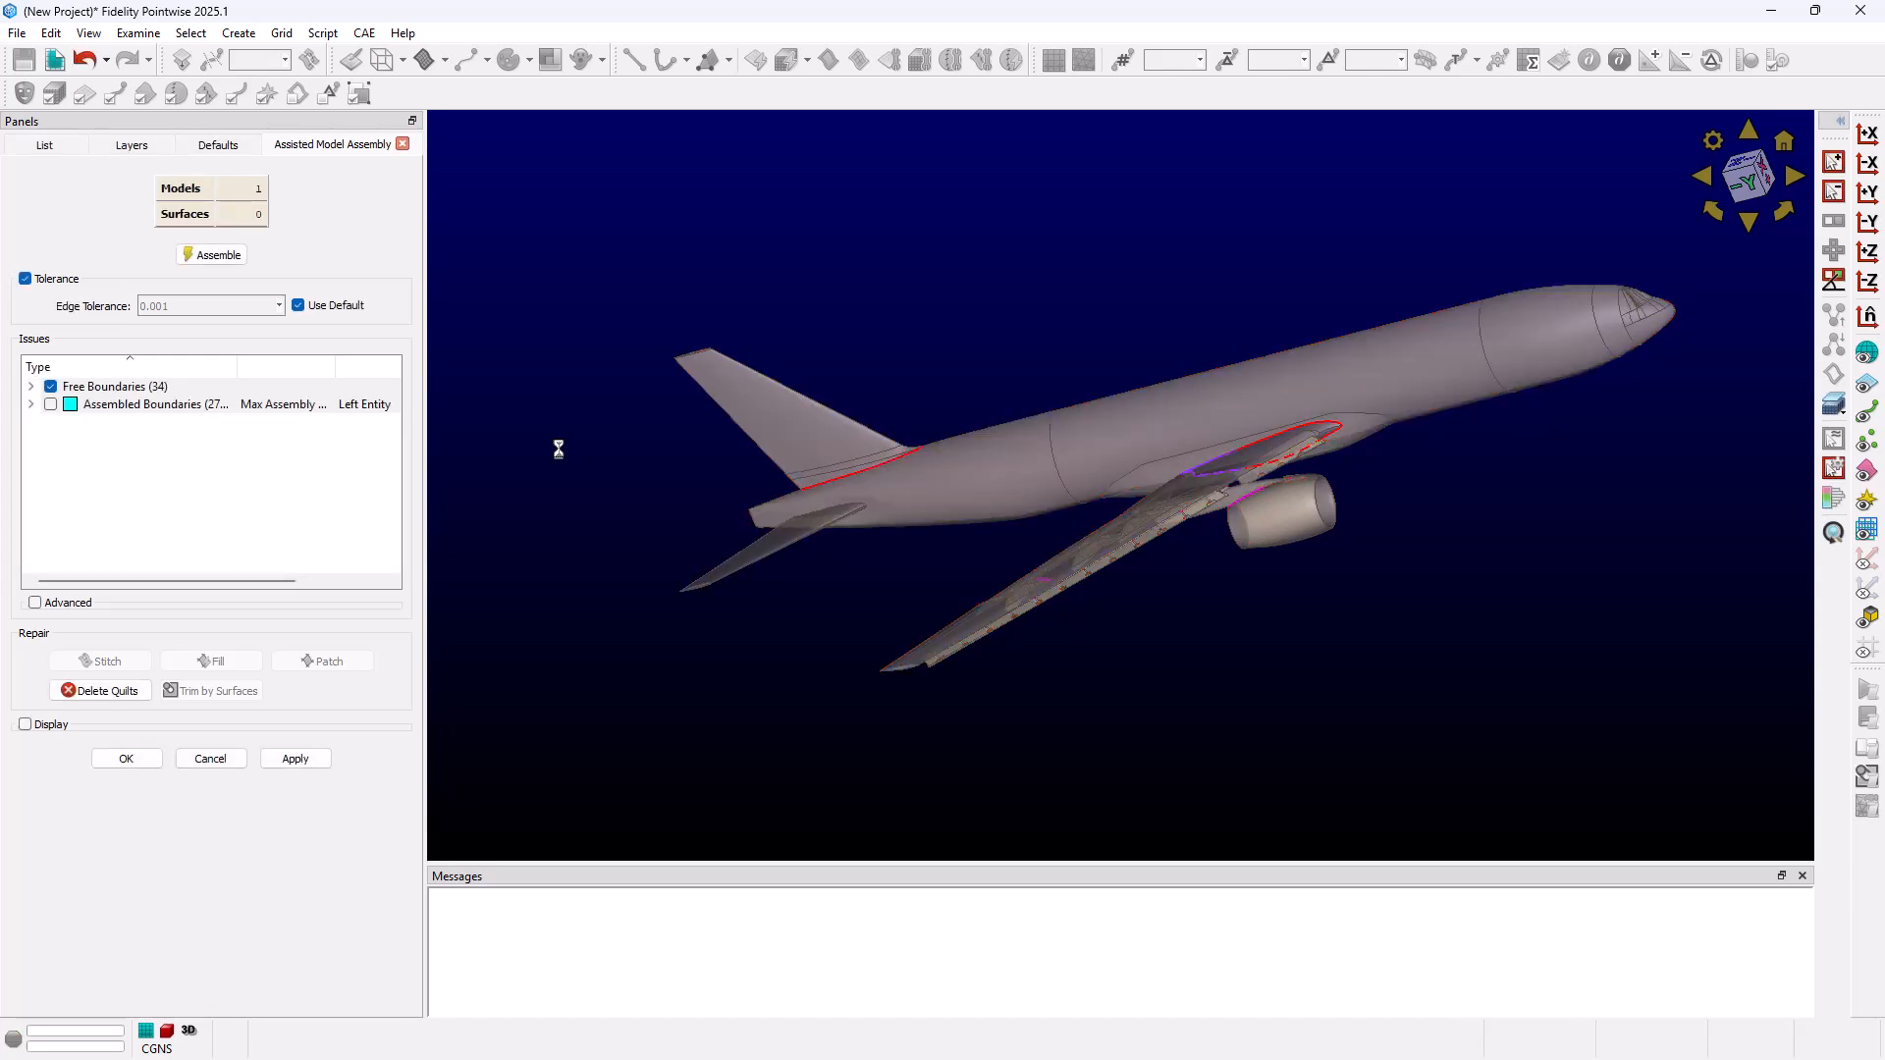
# - Display the assembled boundaries on the aircraft model to check them, and hide them again
pyautogui.moveTo(1158, 724); pyautogui.dragTo(1225, 672, button='right')
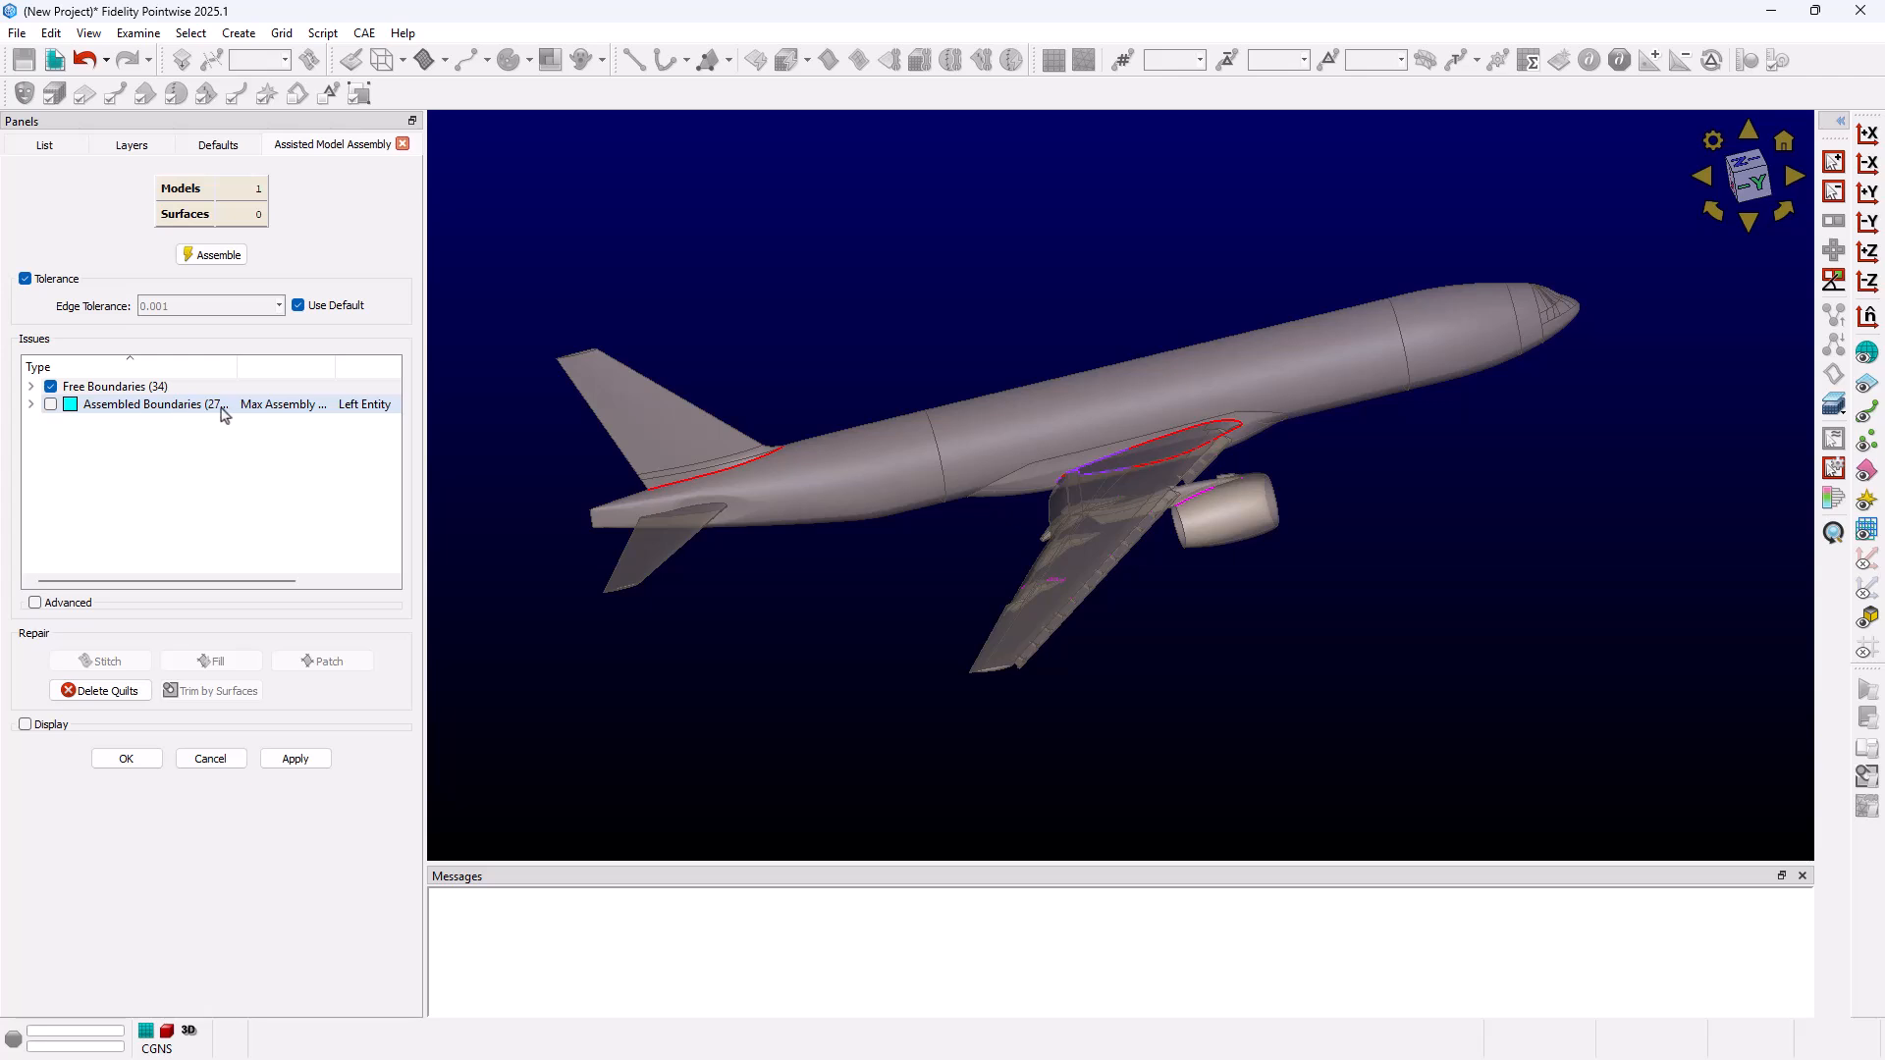
pyautogui.click(50, 405)
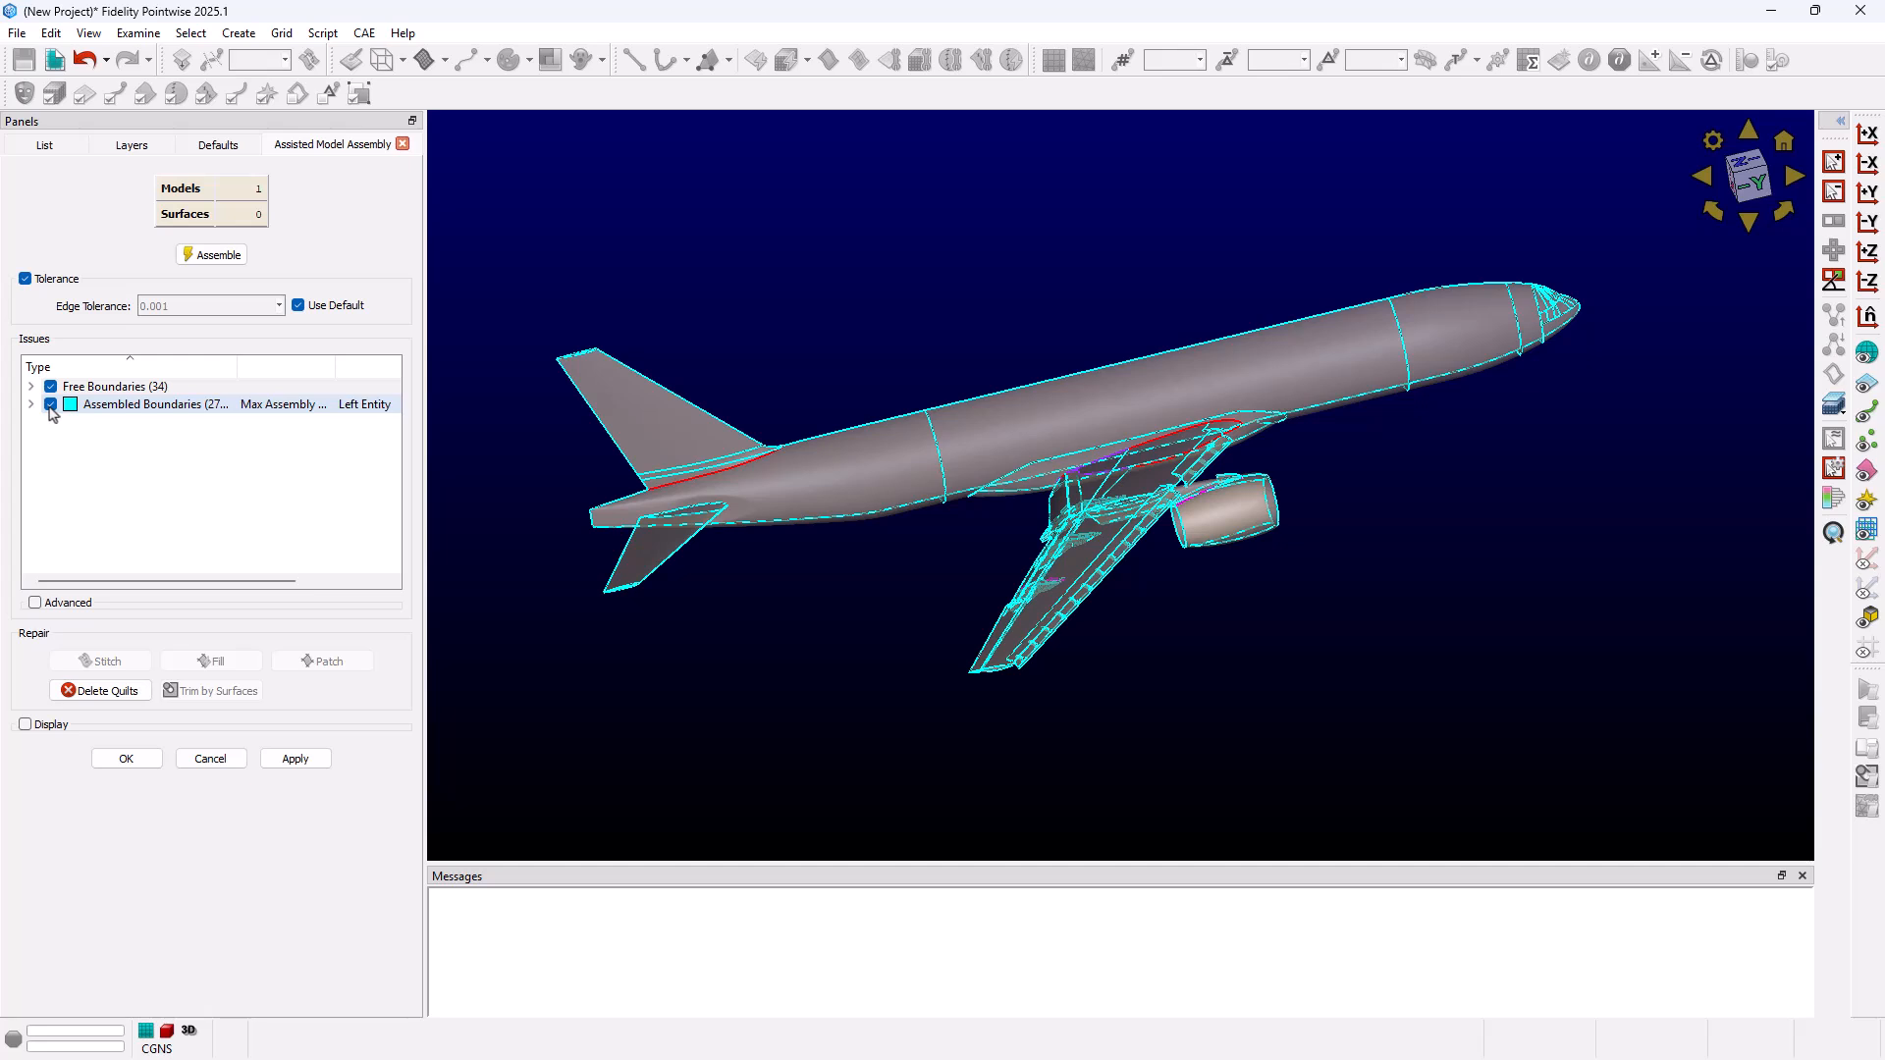
pyautogui.click(50, 405)
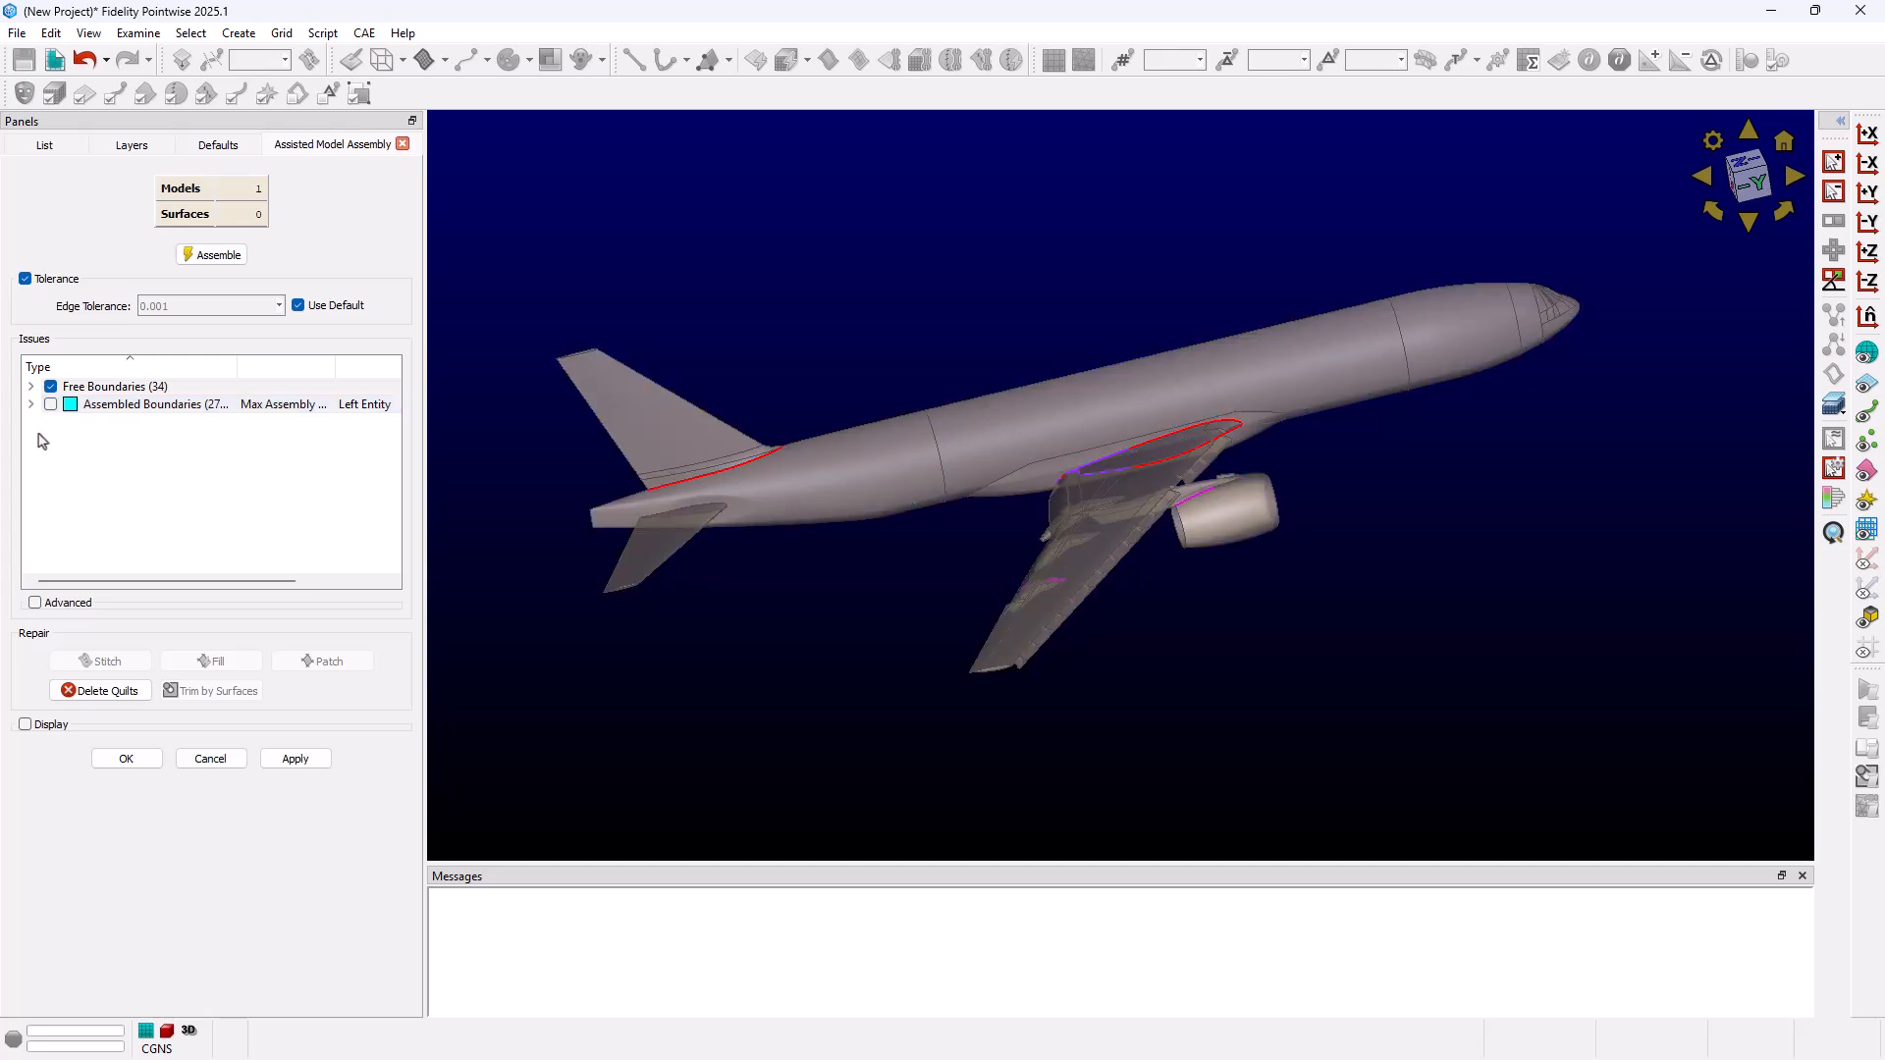
# - Expand the free boundary issues to list the lamina loop types and the individual slit groups
pyautogui.click(31, 387)
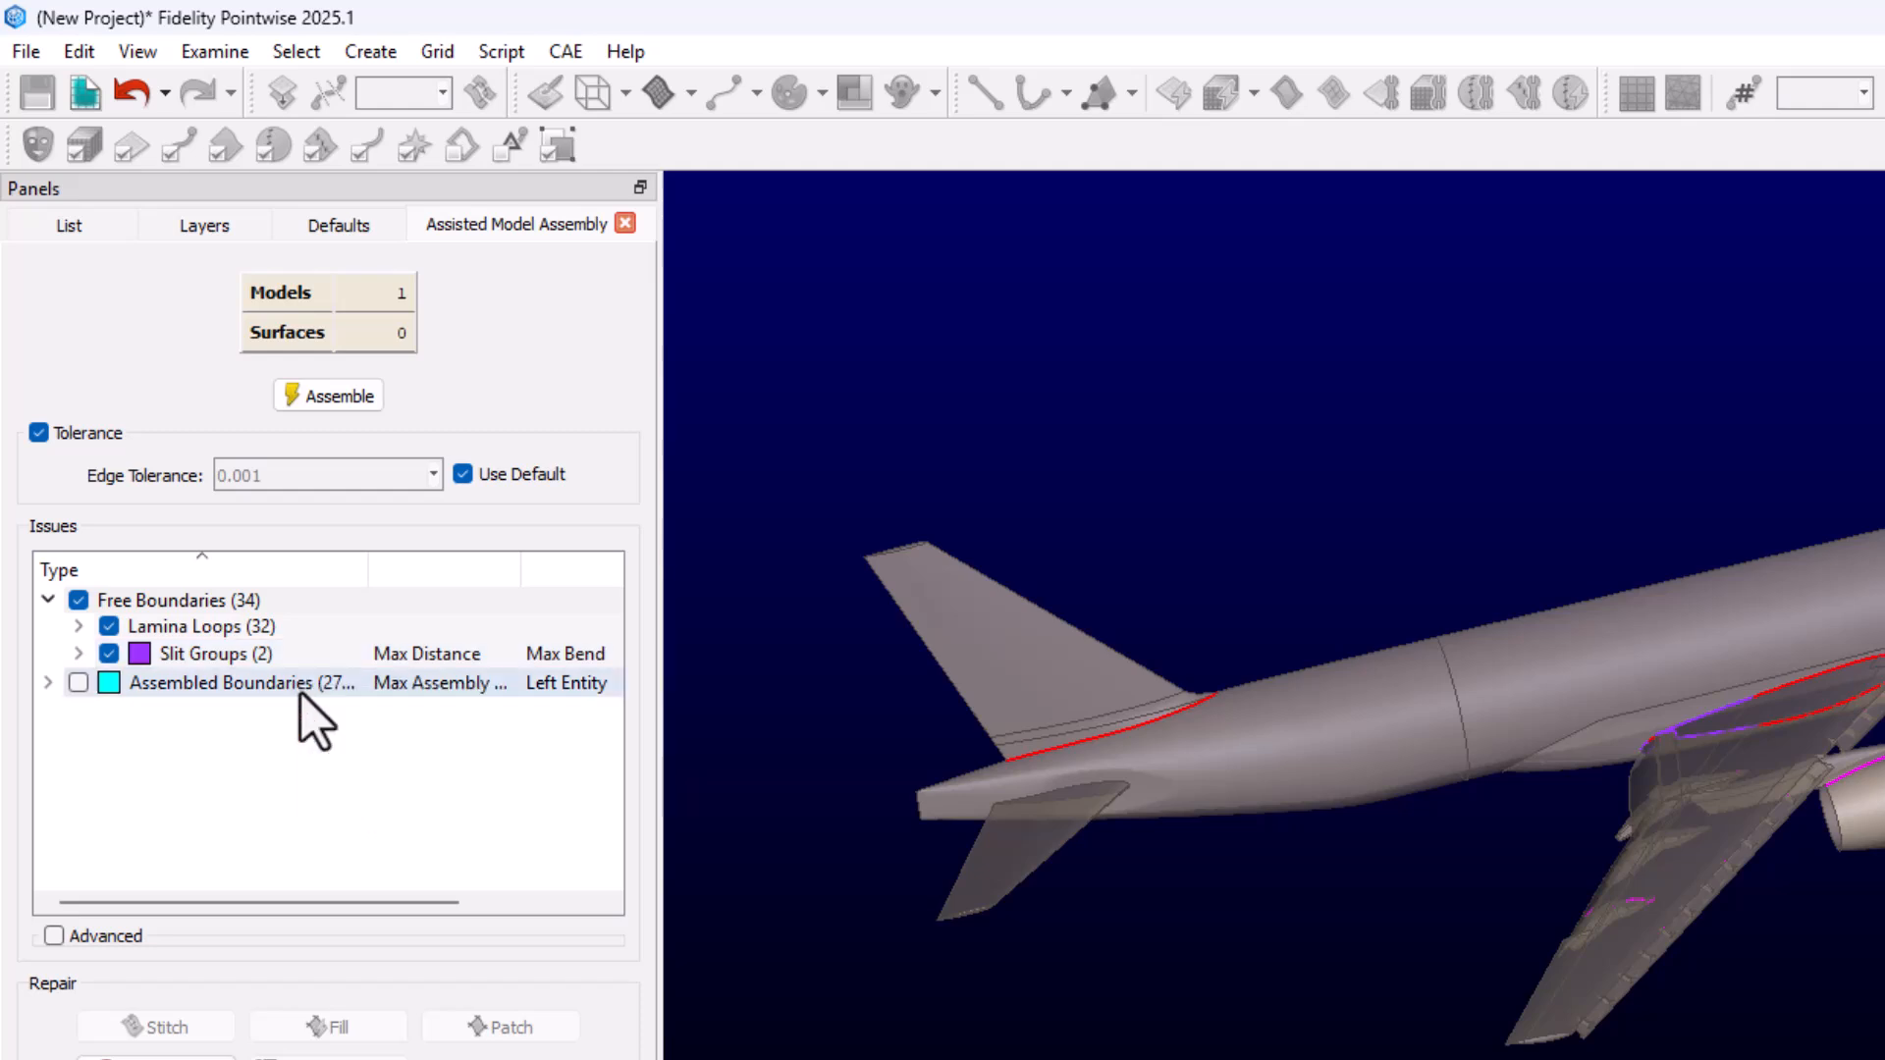
pyautogui.moveTo(288, 658)
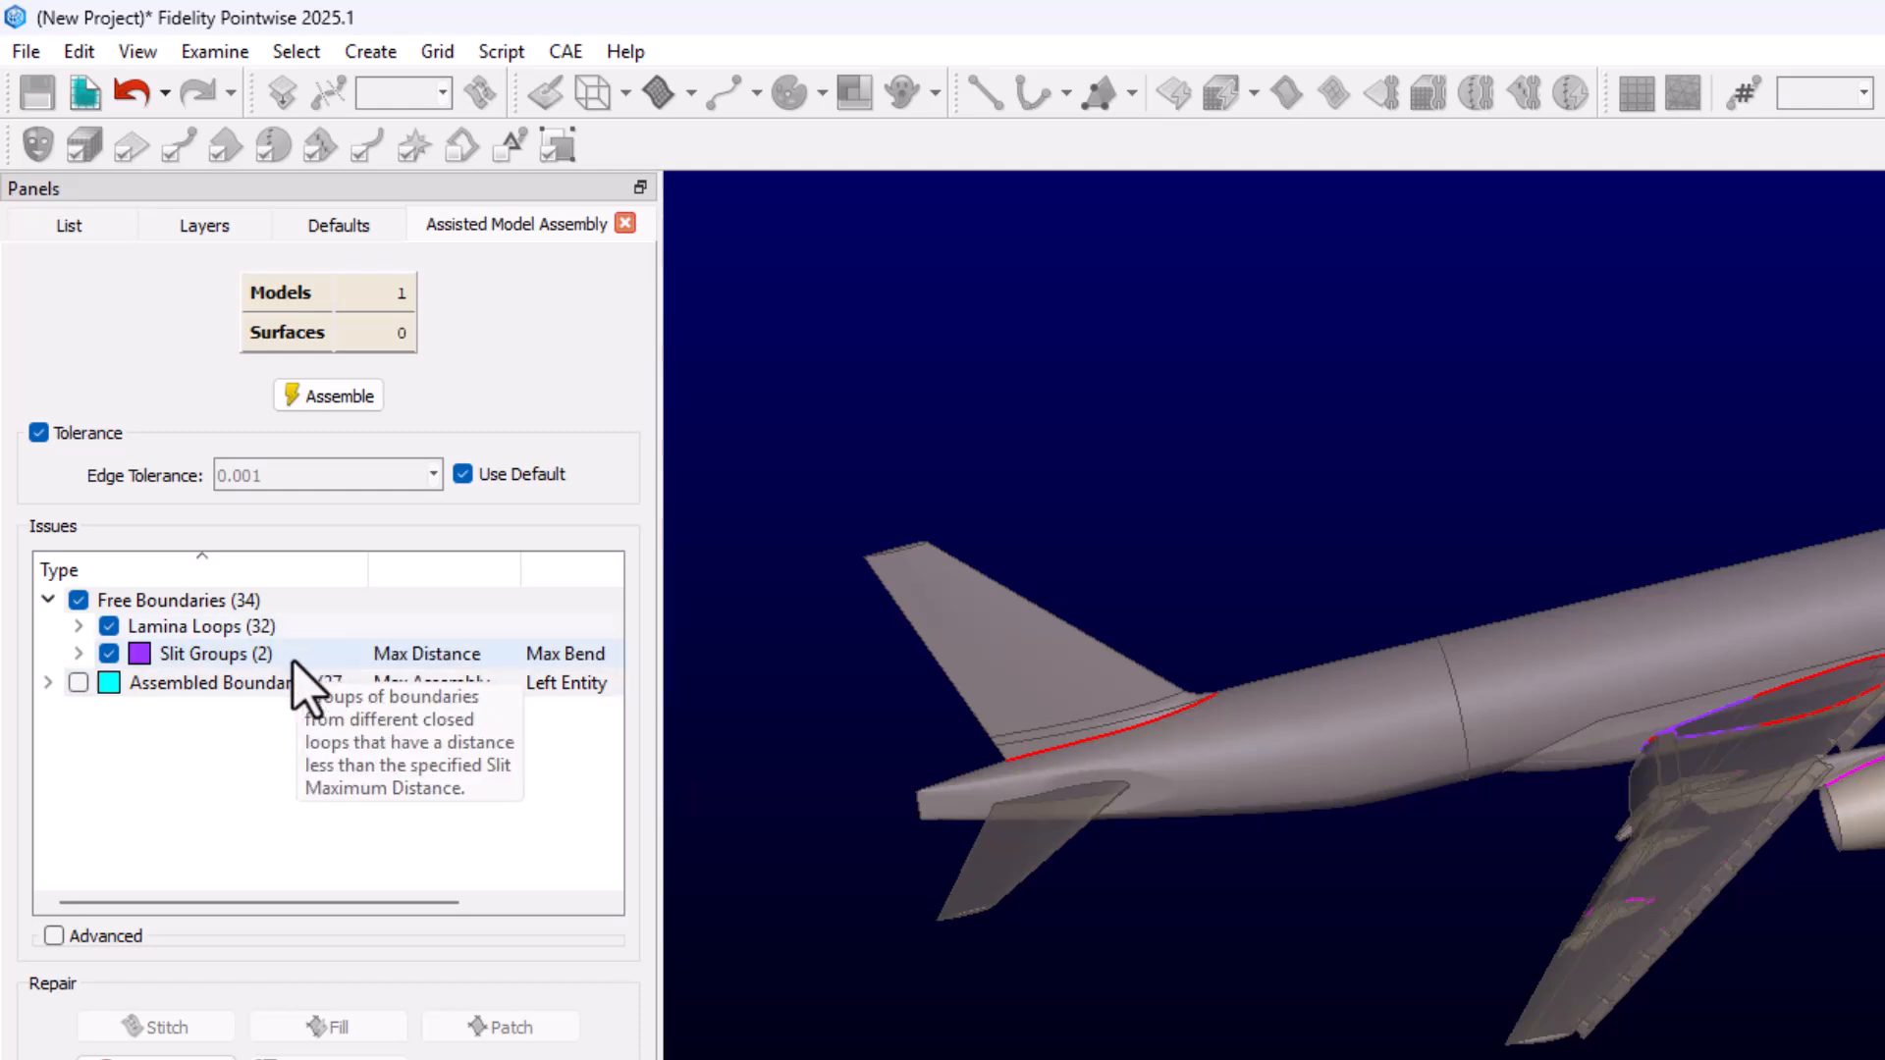
pyautogui.click(78, 654)
pyautogui.click(78, 627)
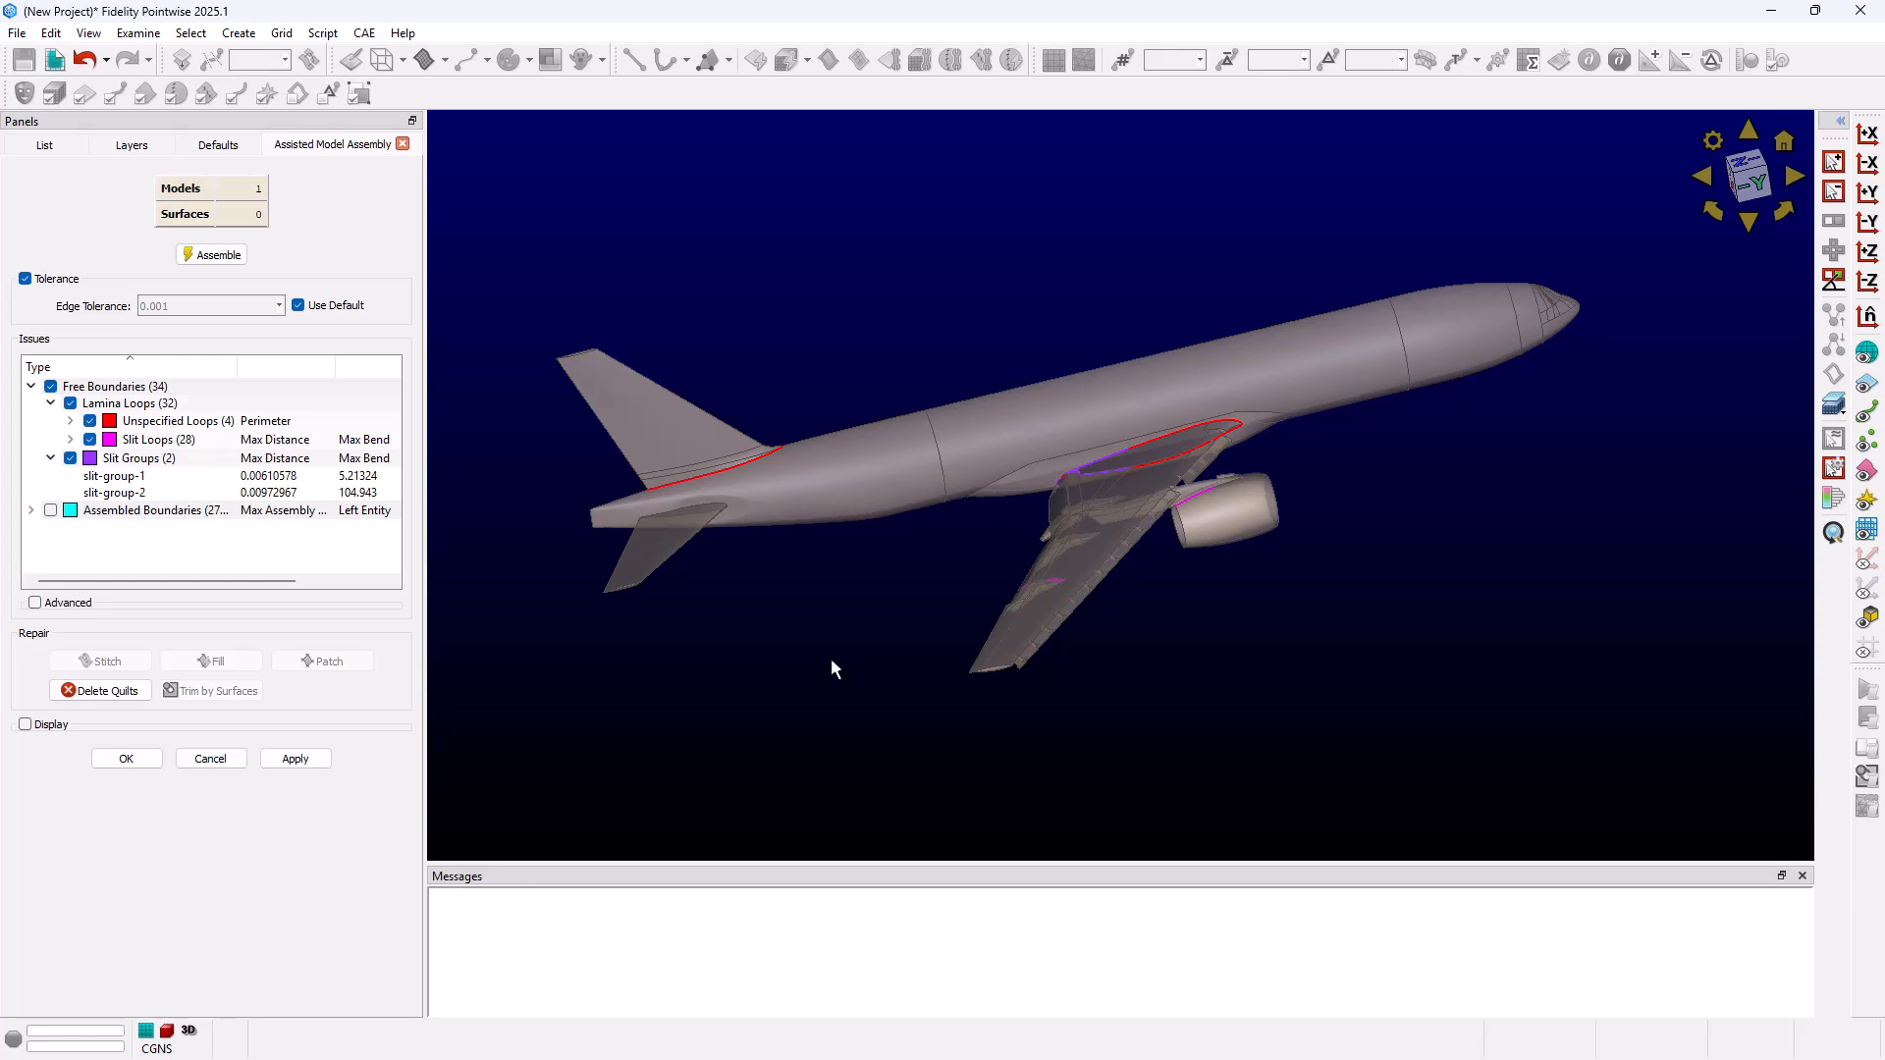
# - Examine the slit loop where the pylon meets the engine nacelle closely enough to see the gap between its edges
pyautogui.scroll(1, 838, 575)
pyautogui.scroll(-1, 838, 575)
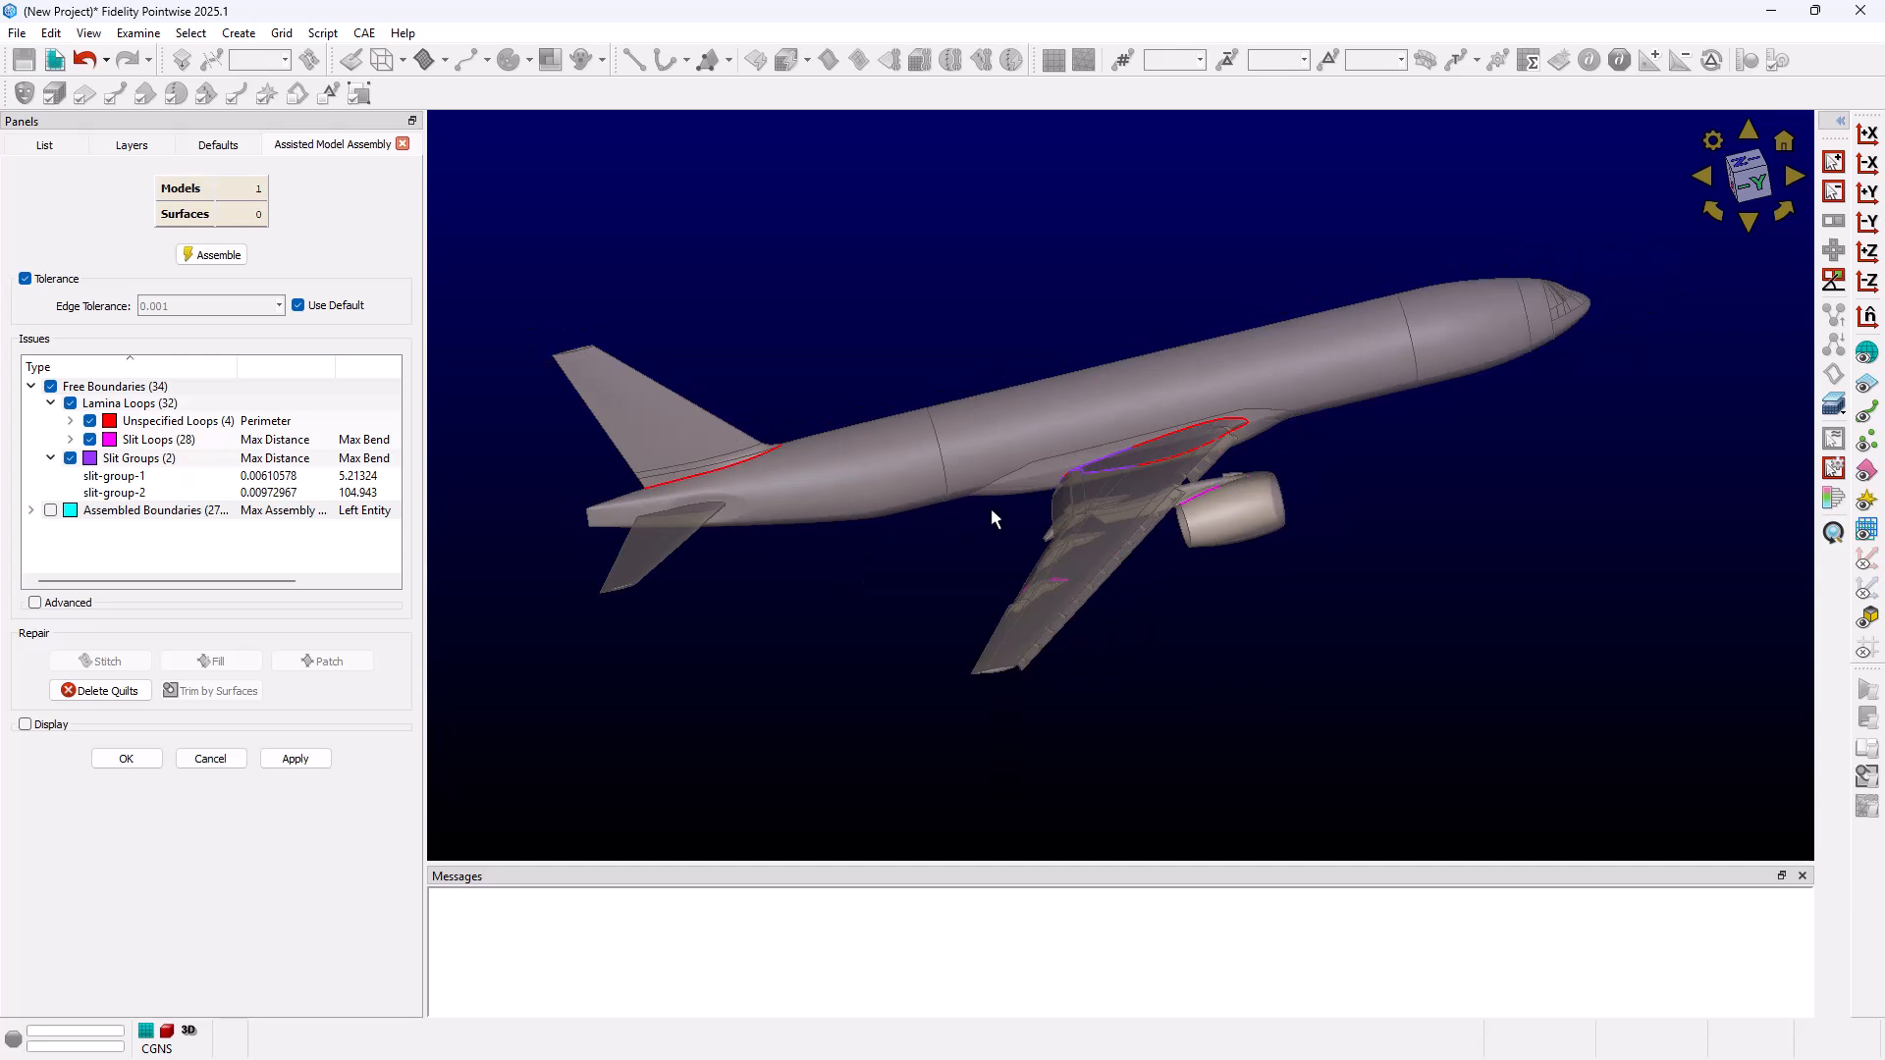
pyautogui.scroll(5, 1233, 521)
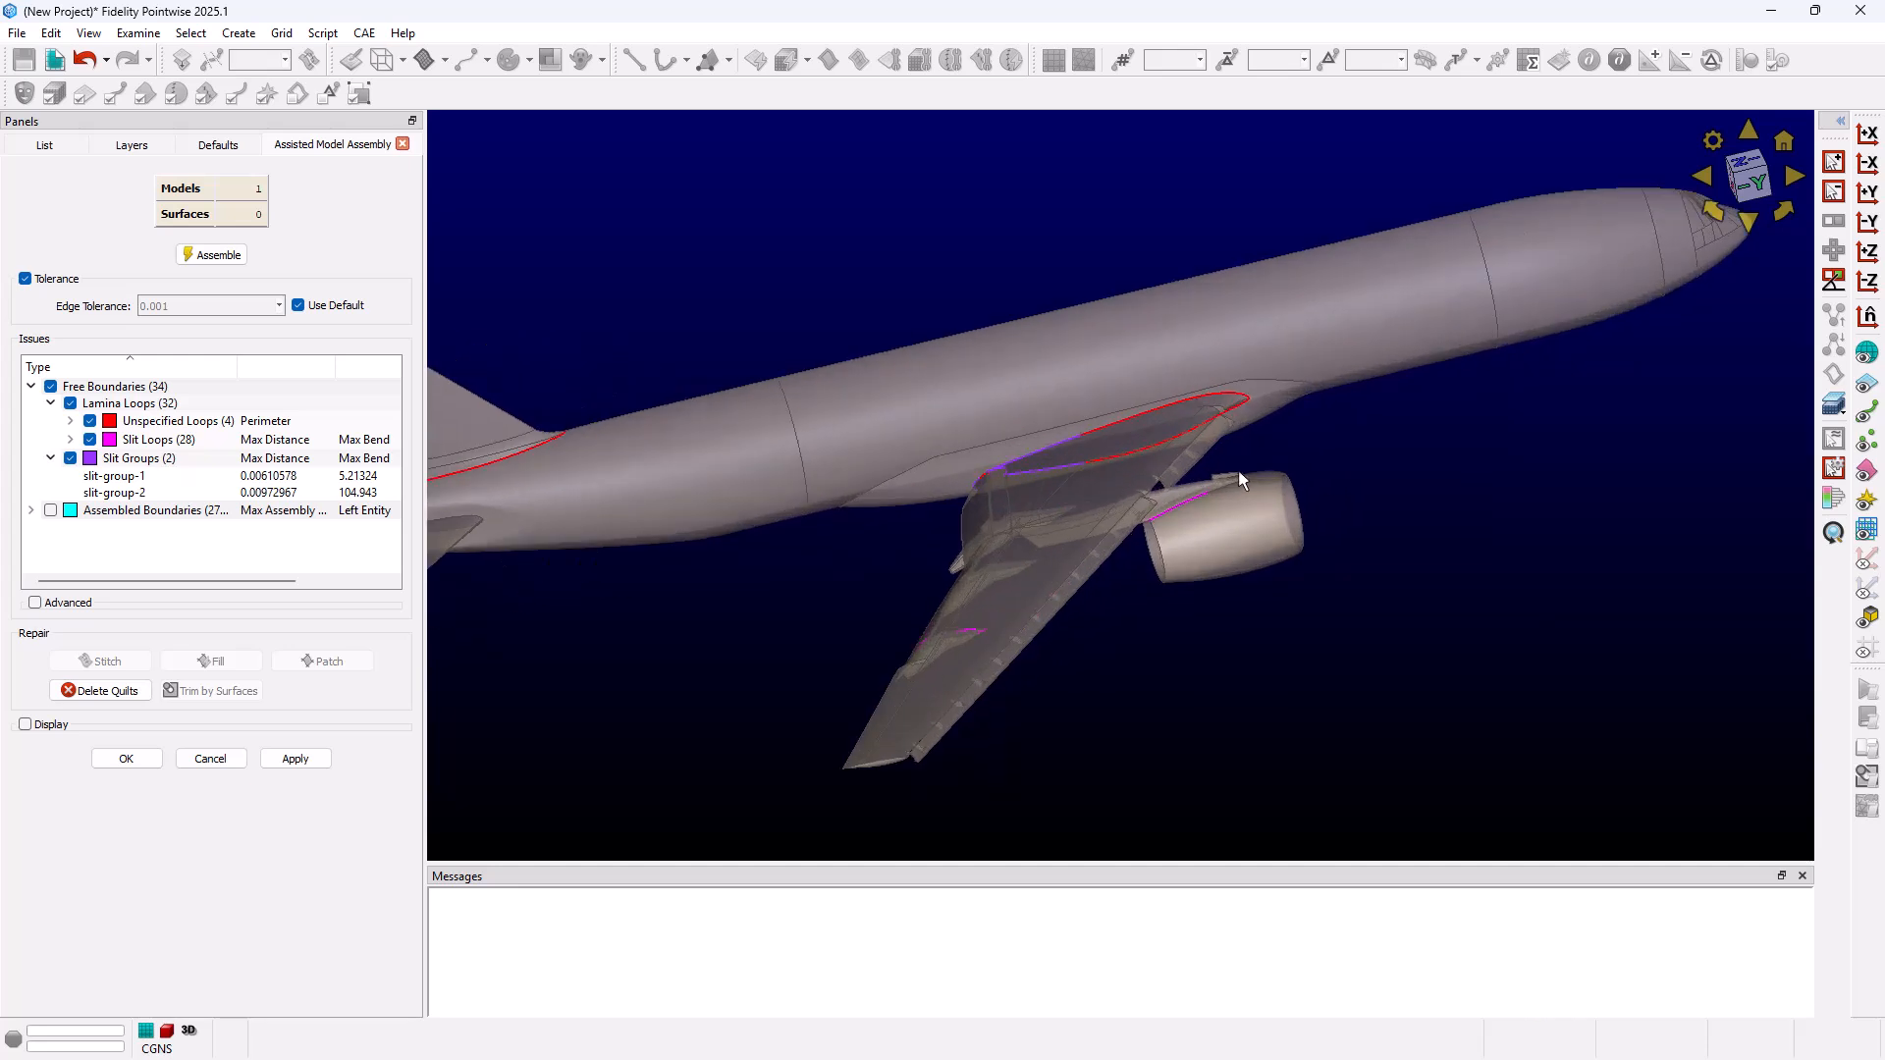
pyautogui.scroll(4, 1380, 531)
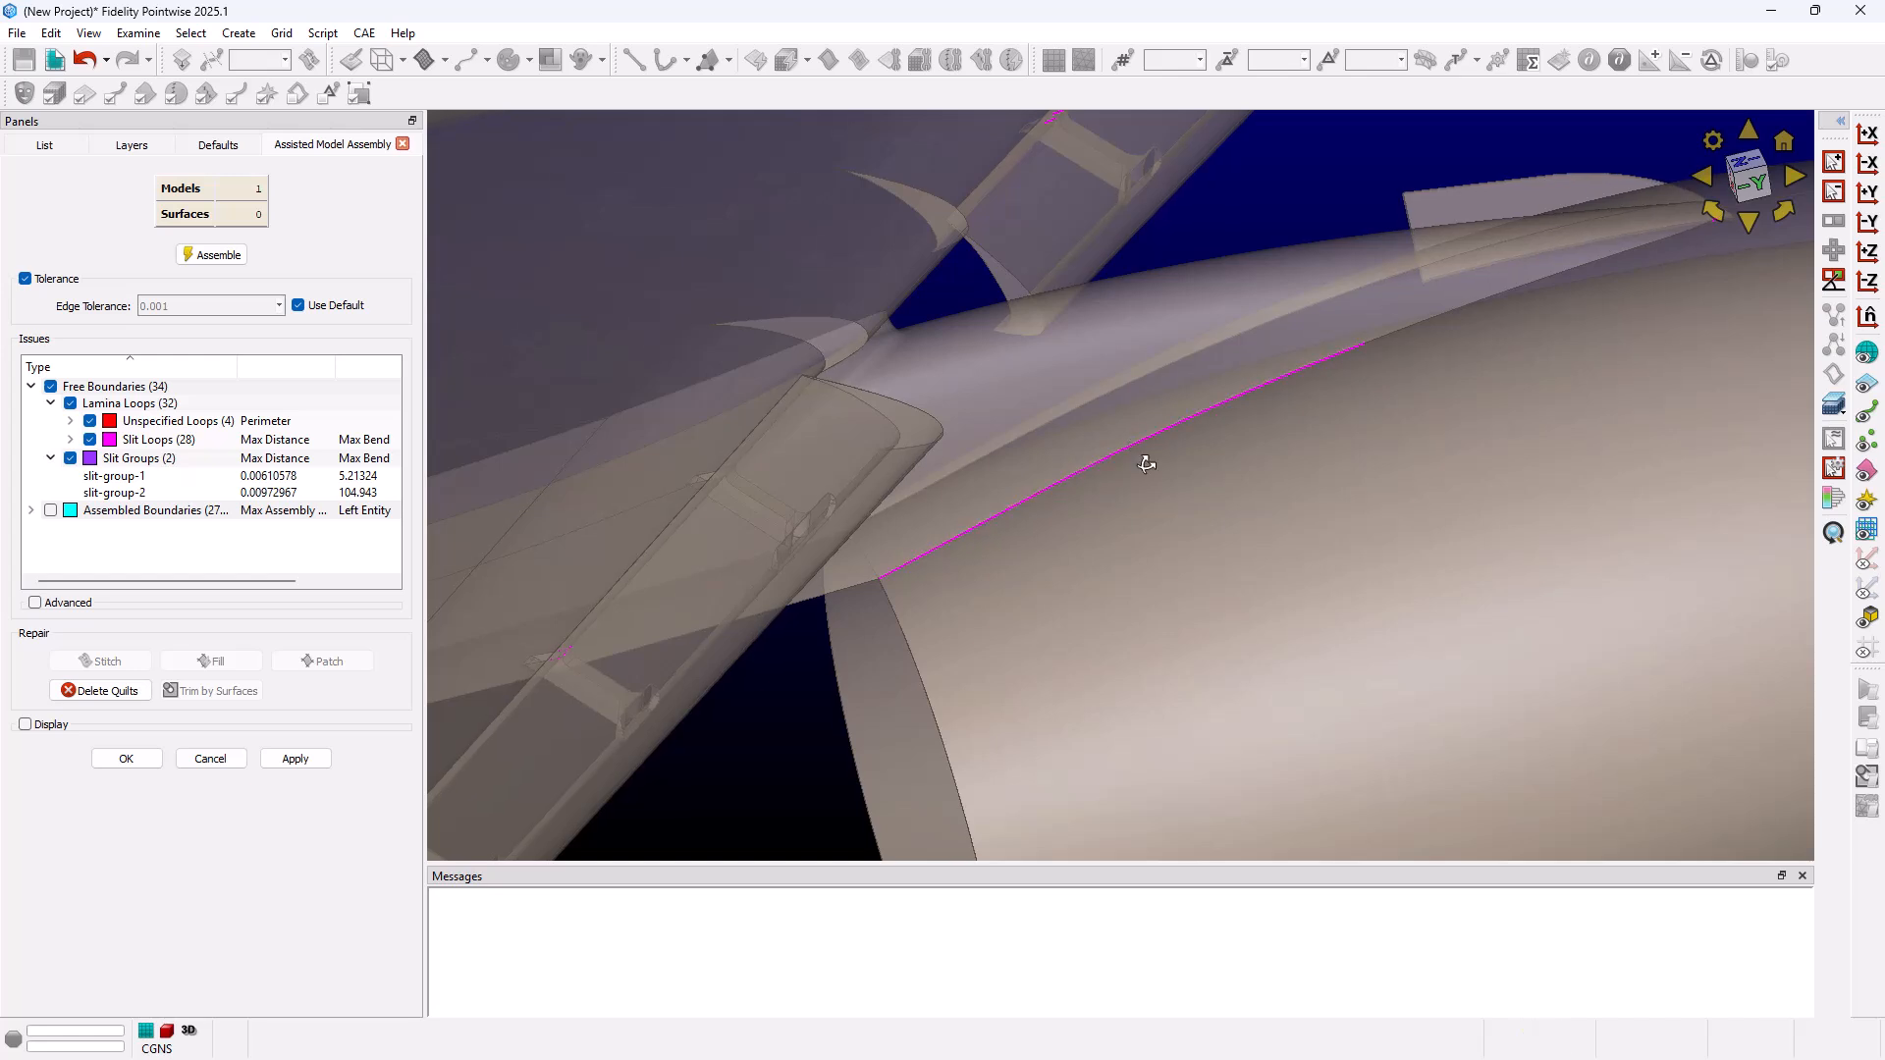
pyautogui.scroll(3, 1133, 450)
pyautogui.scroll(5, 1120, 452)
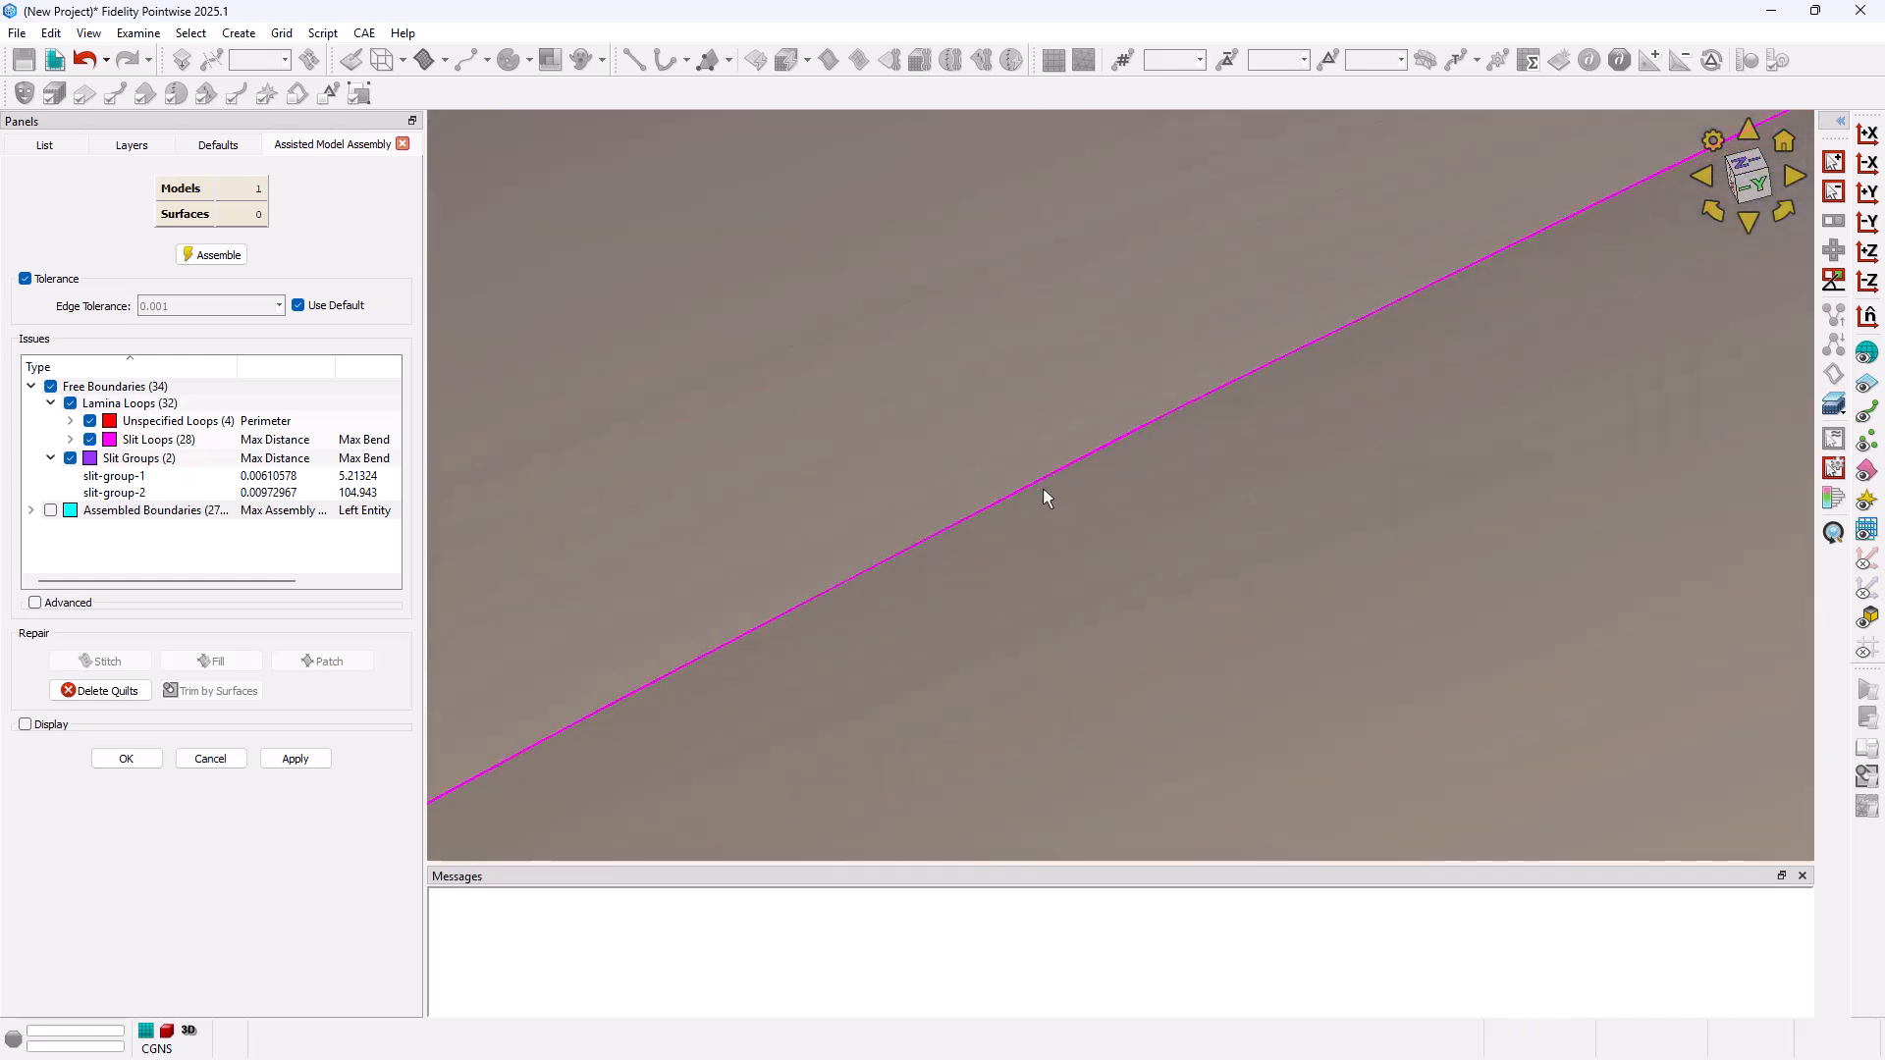
pyautogui.scroll(3, 1001, 530)
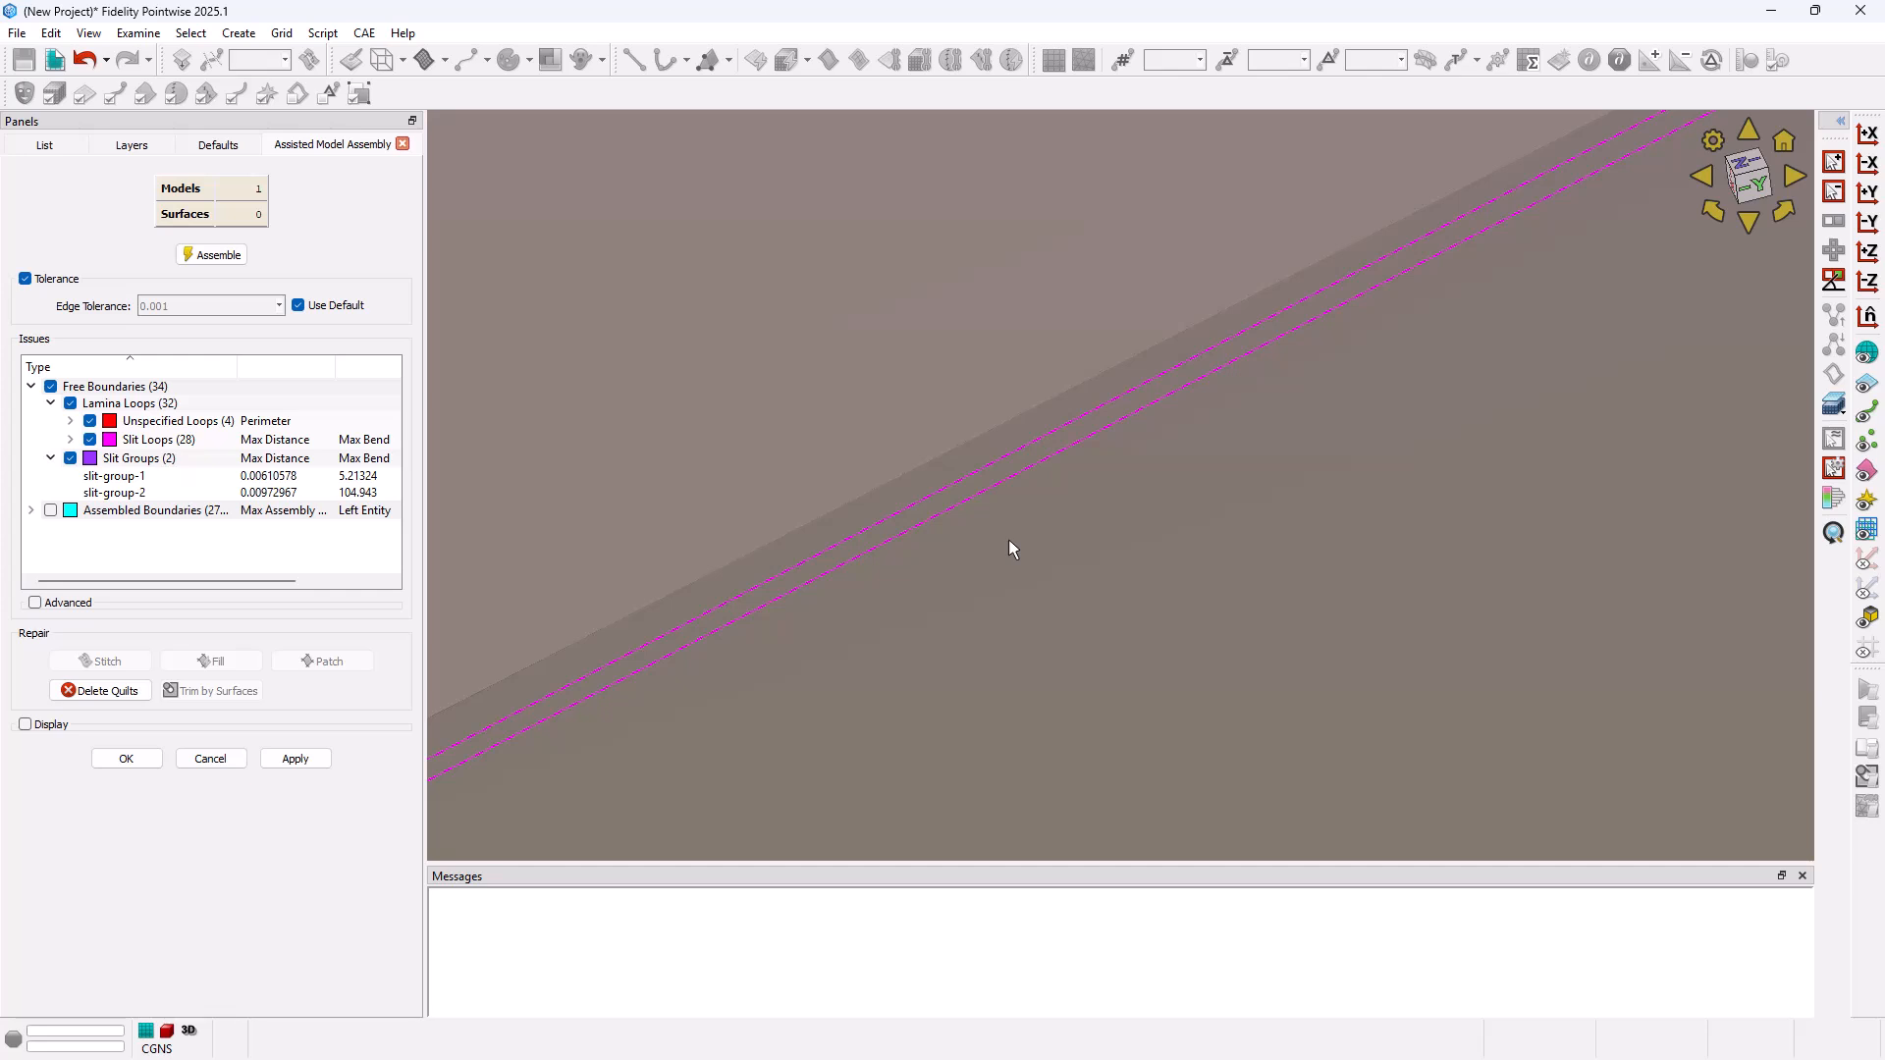
pyautogui.scroll(-2, 1031, 512)
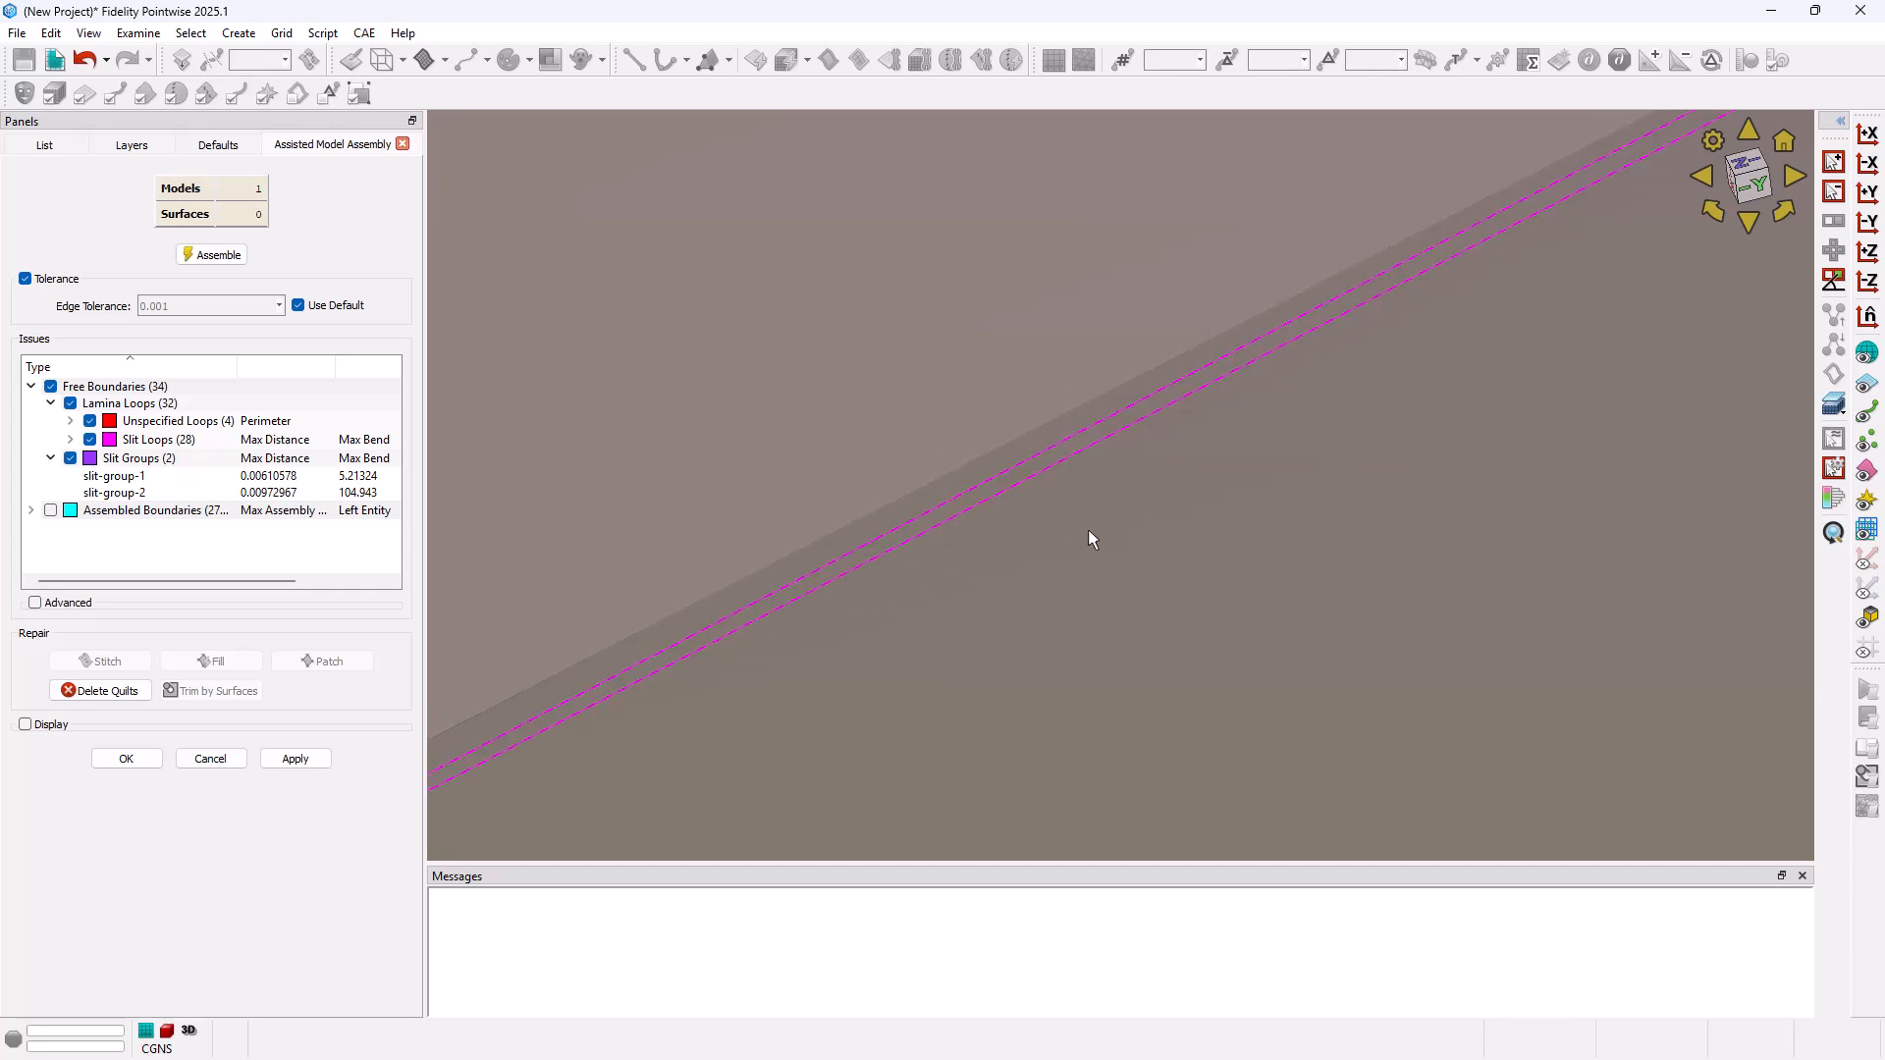
pyautogui.scroll(-3, 1098, 527)
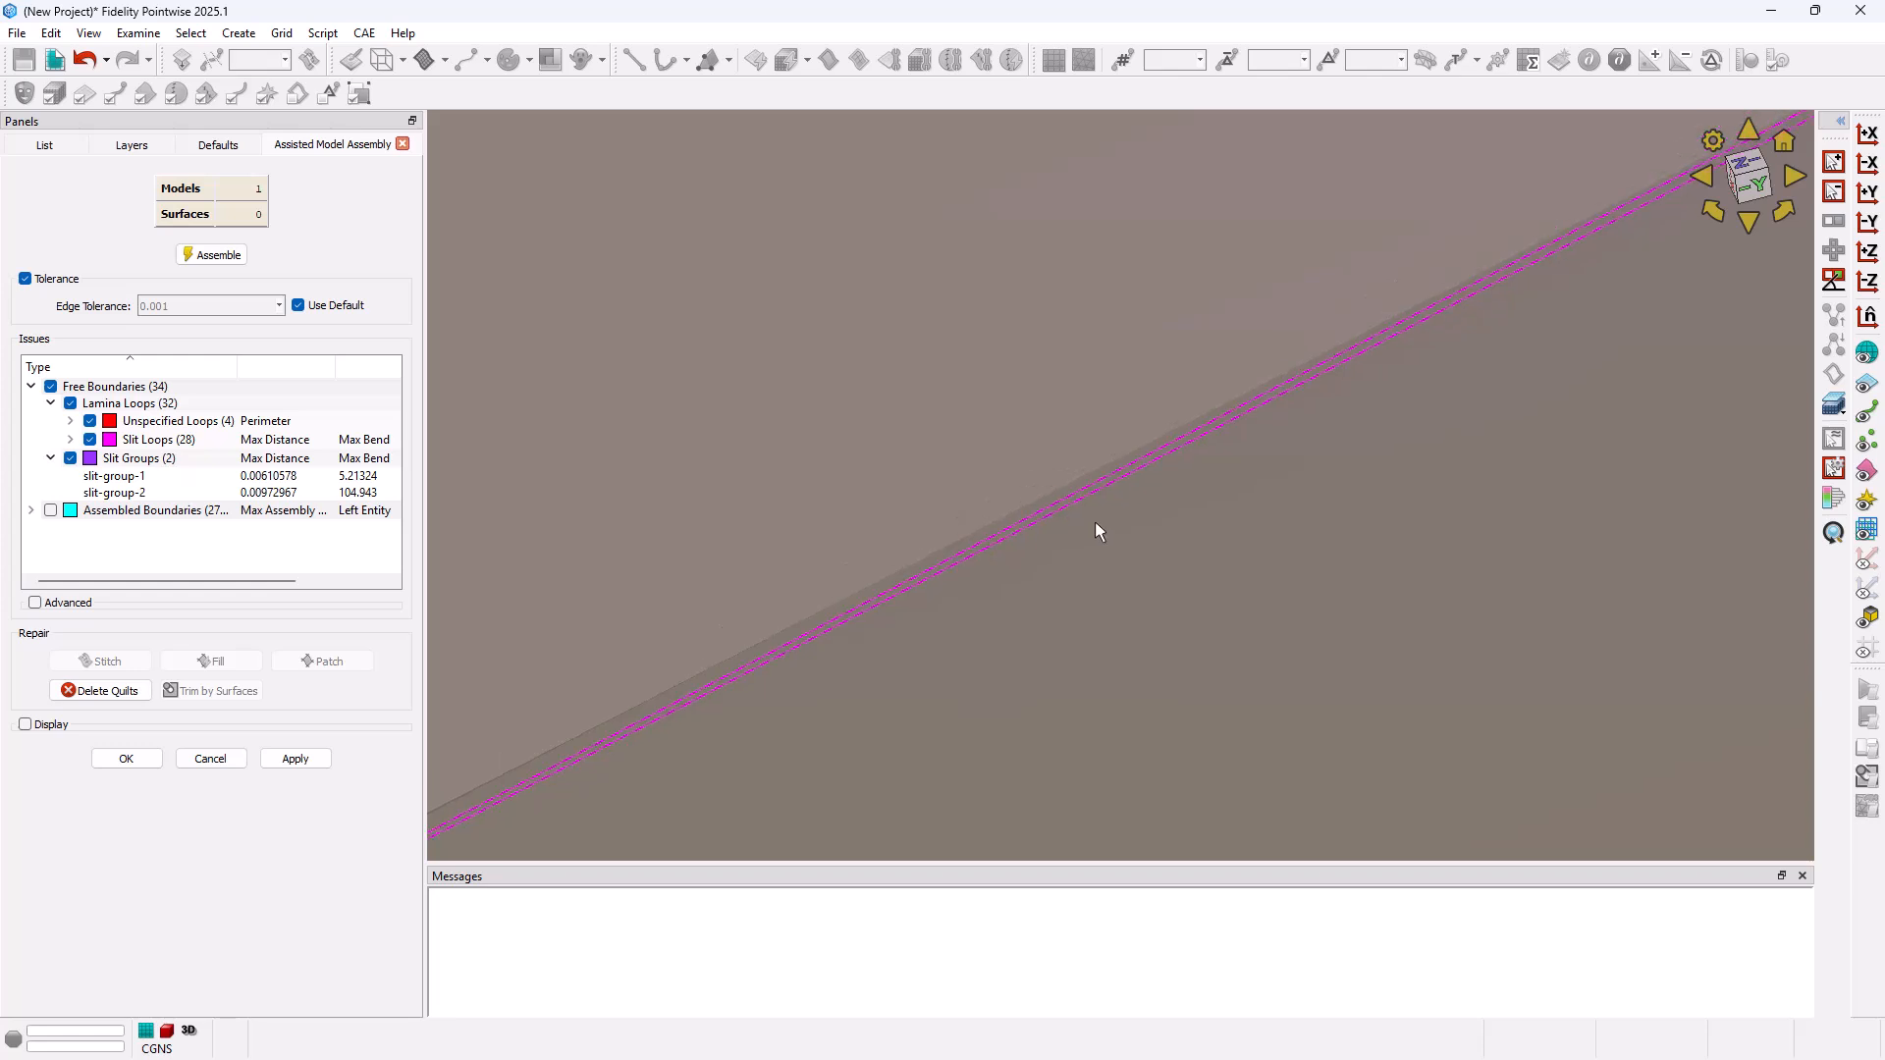
pyautogui.scroll(-3, 1082, 486)
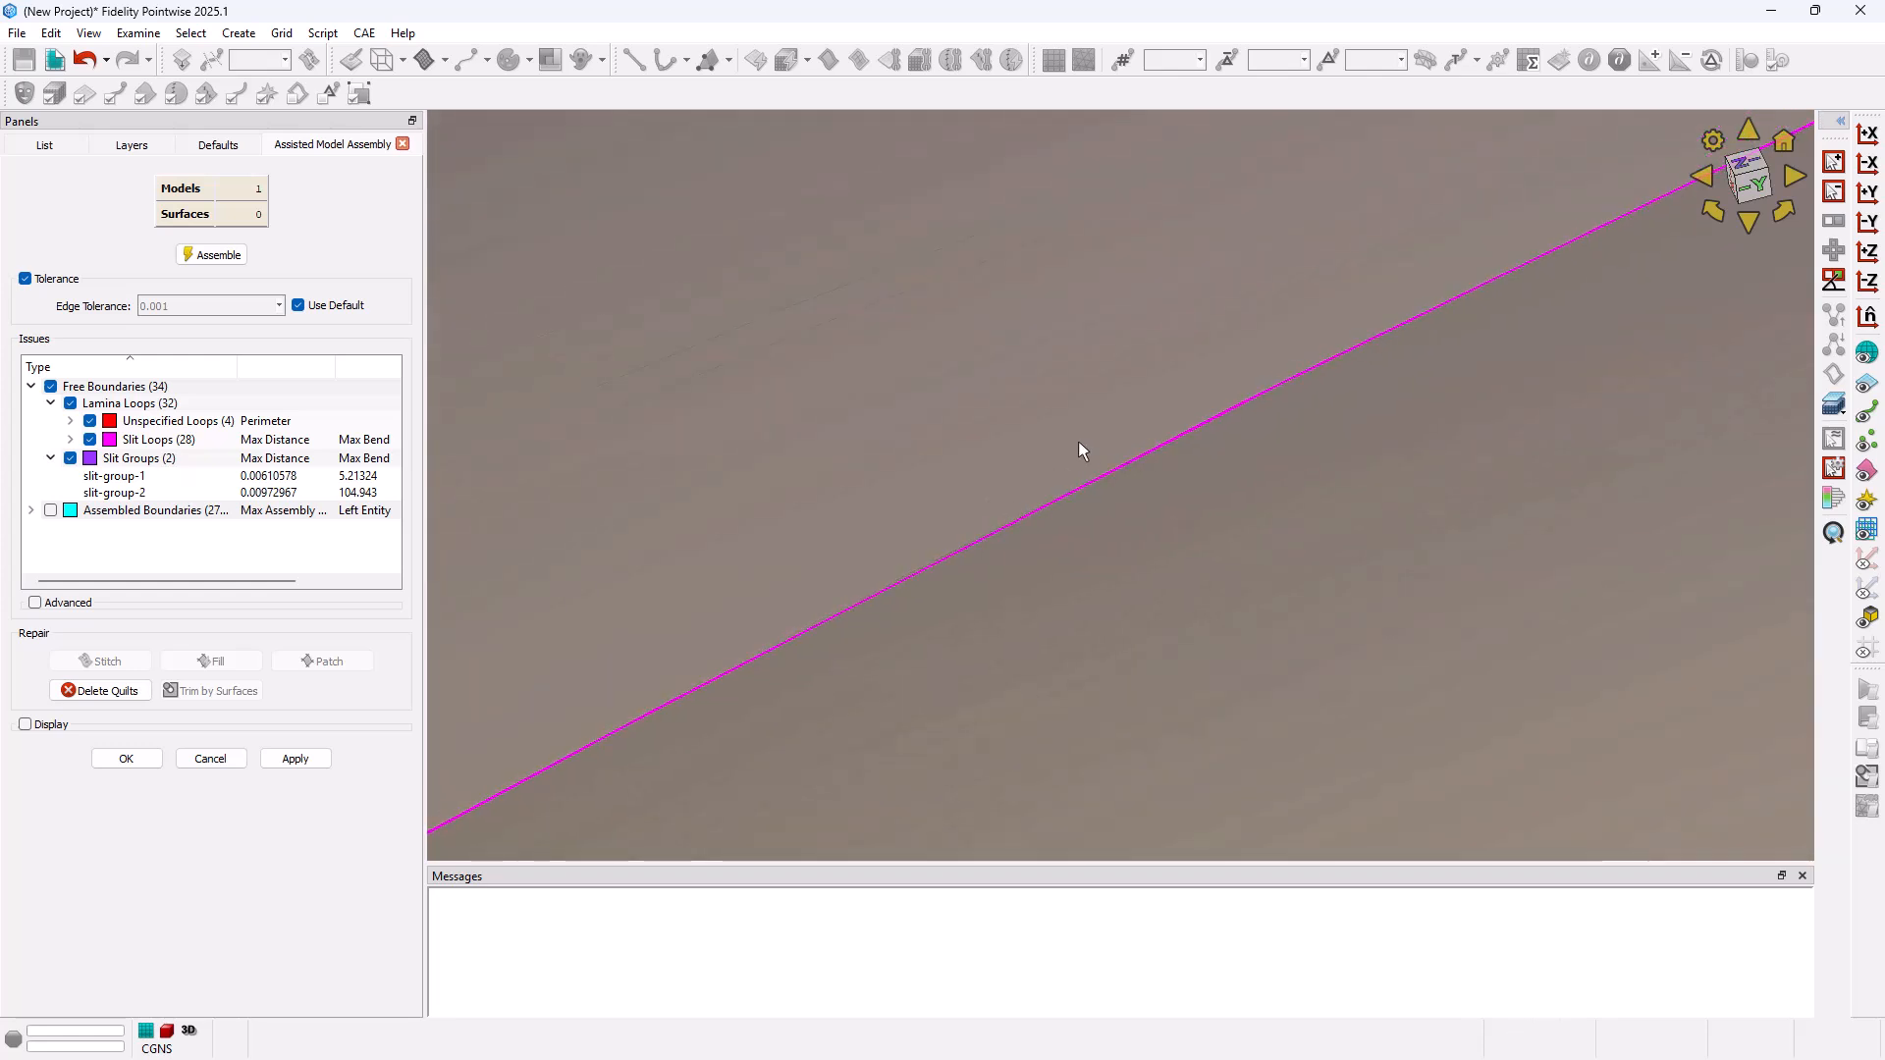
pyautogui.scroll(-5, 1080, 442)
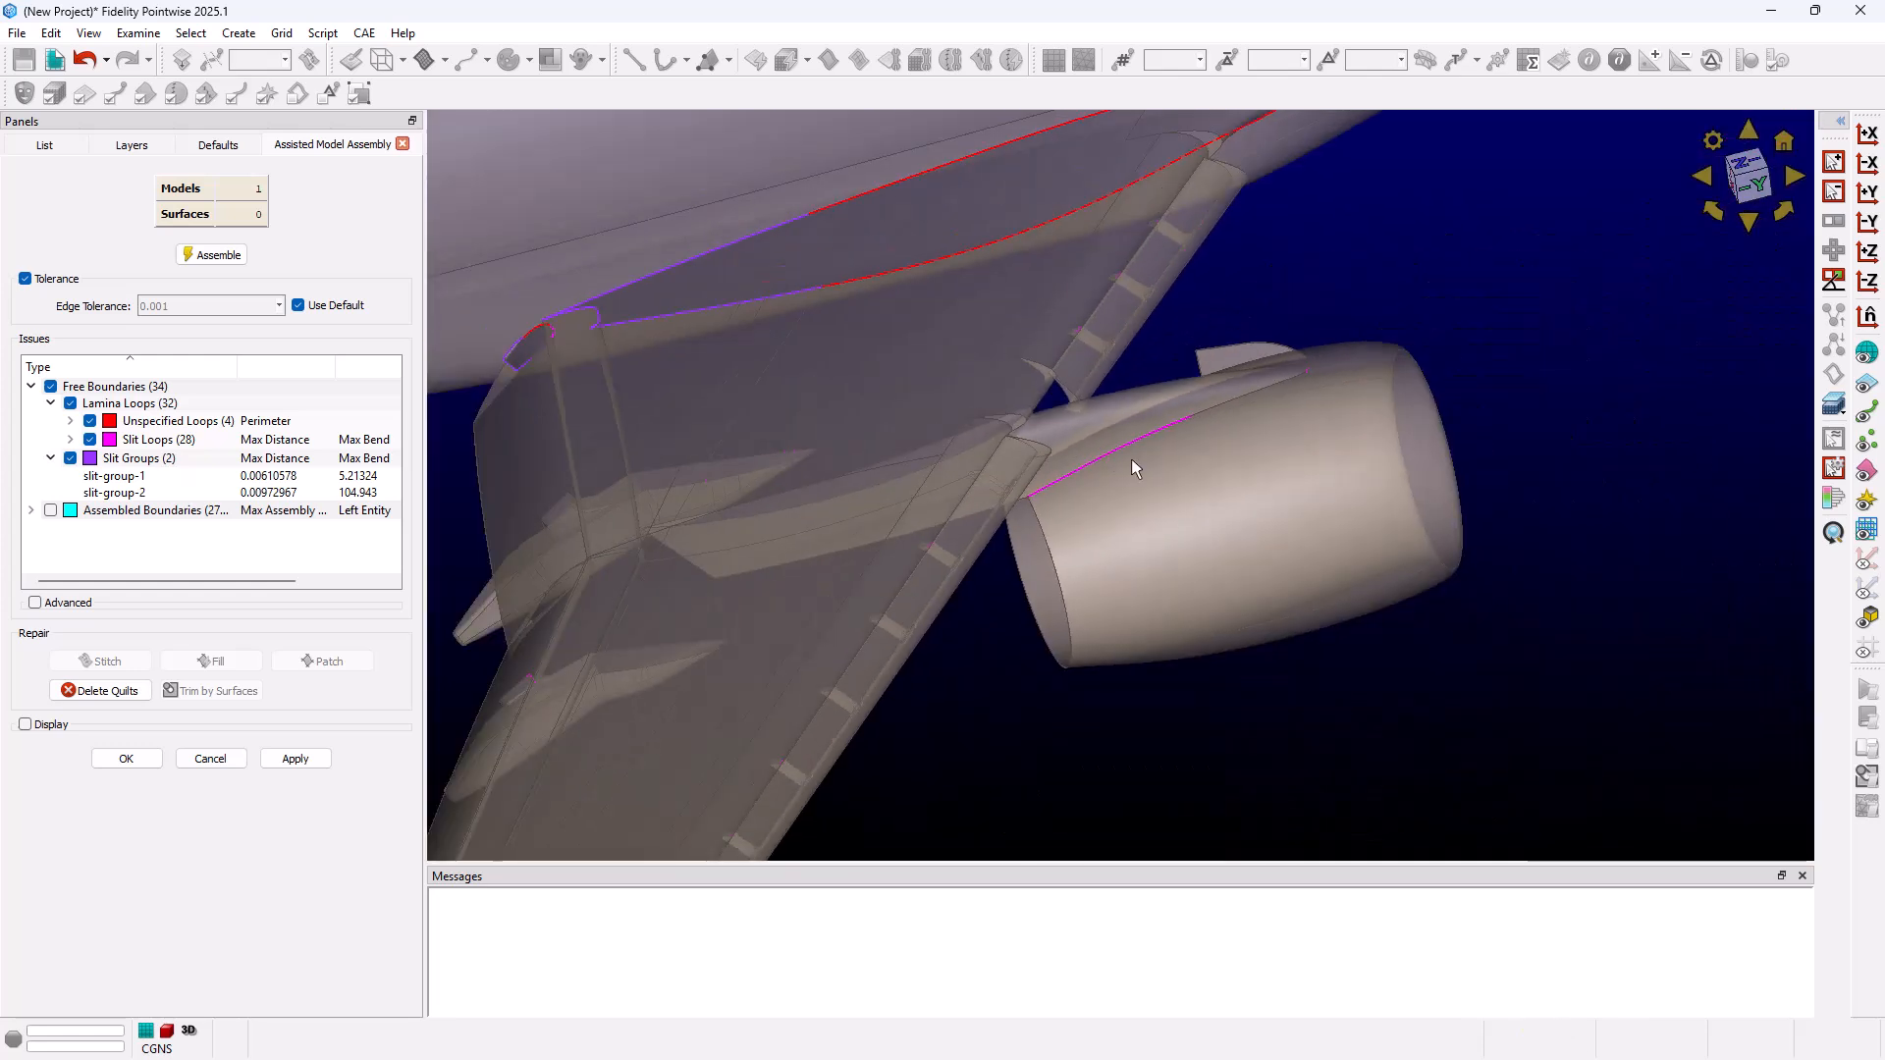
# - Examine the slit group and unspecified lamina loop boundaries at the wing root against the fuselage
pyautogui.scroll(10, 879, 331)
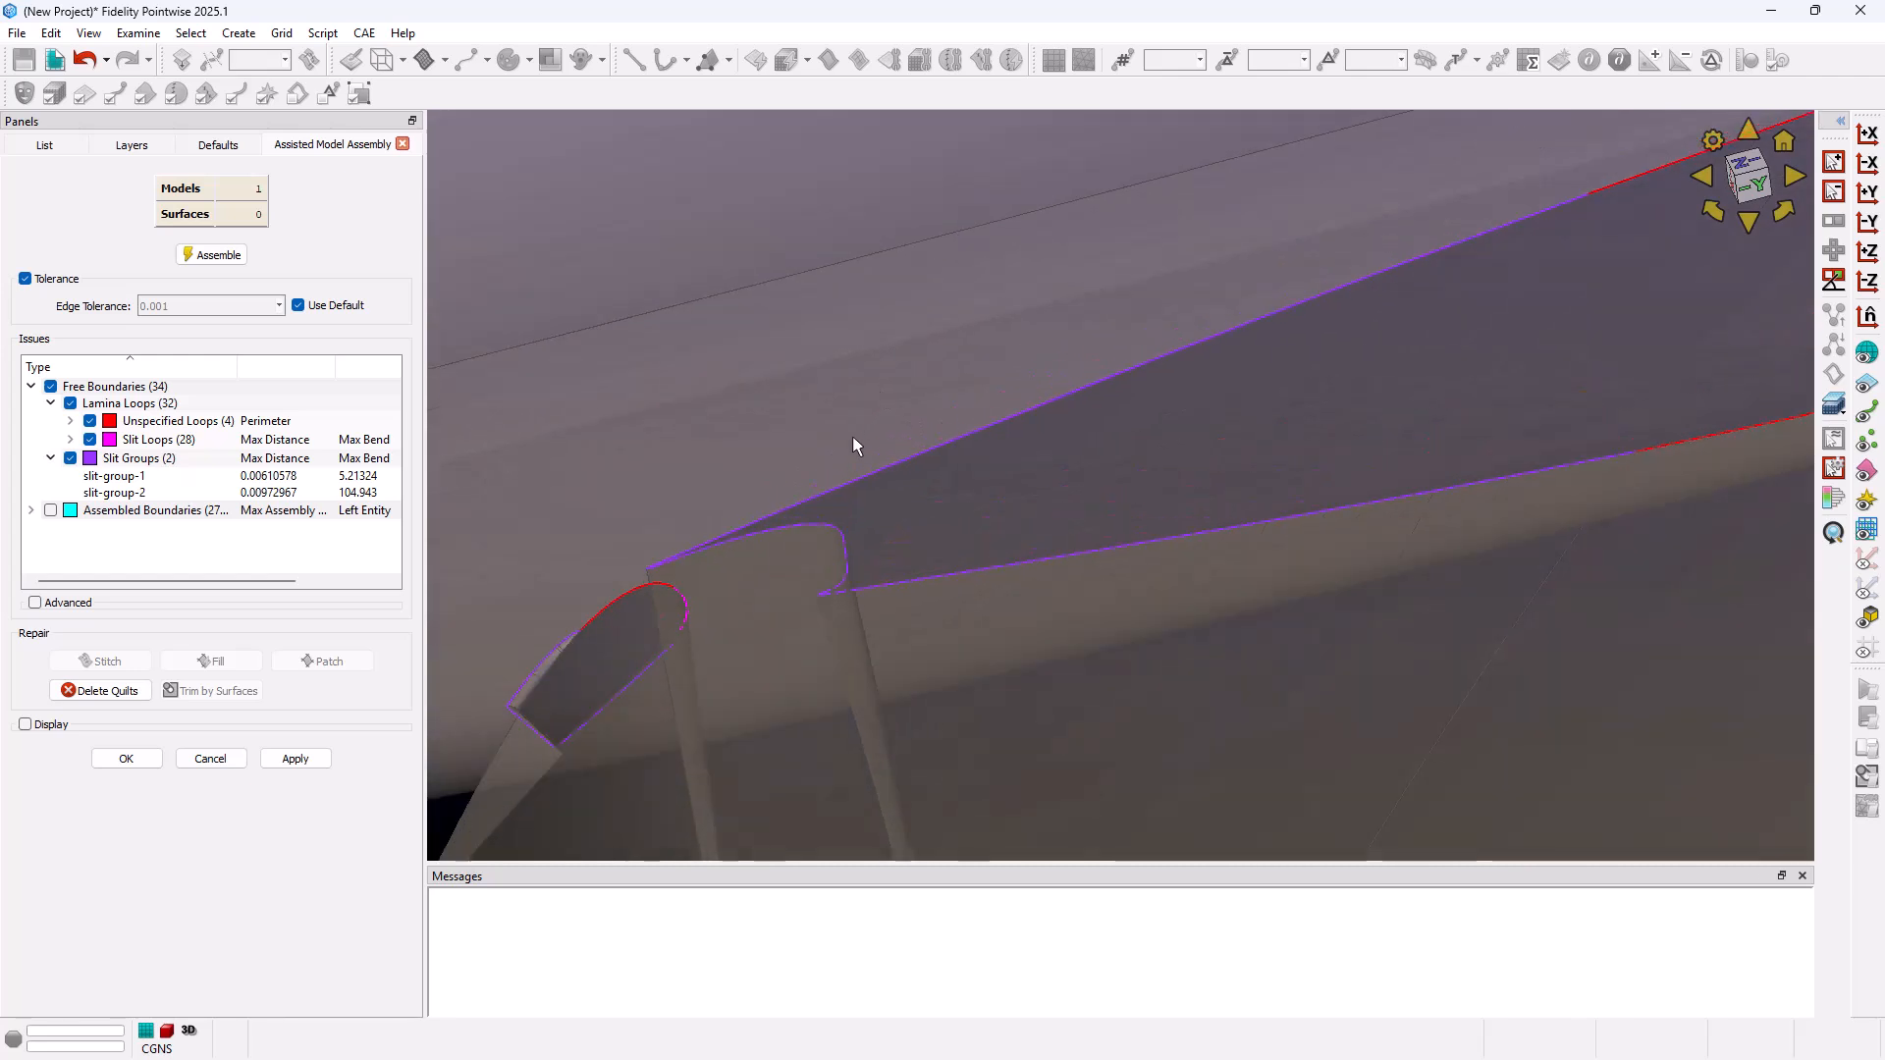
pyautogui.scroll(-2, 798, 496)
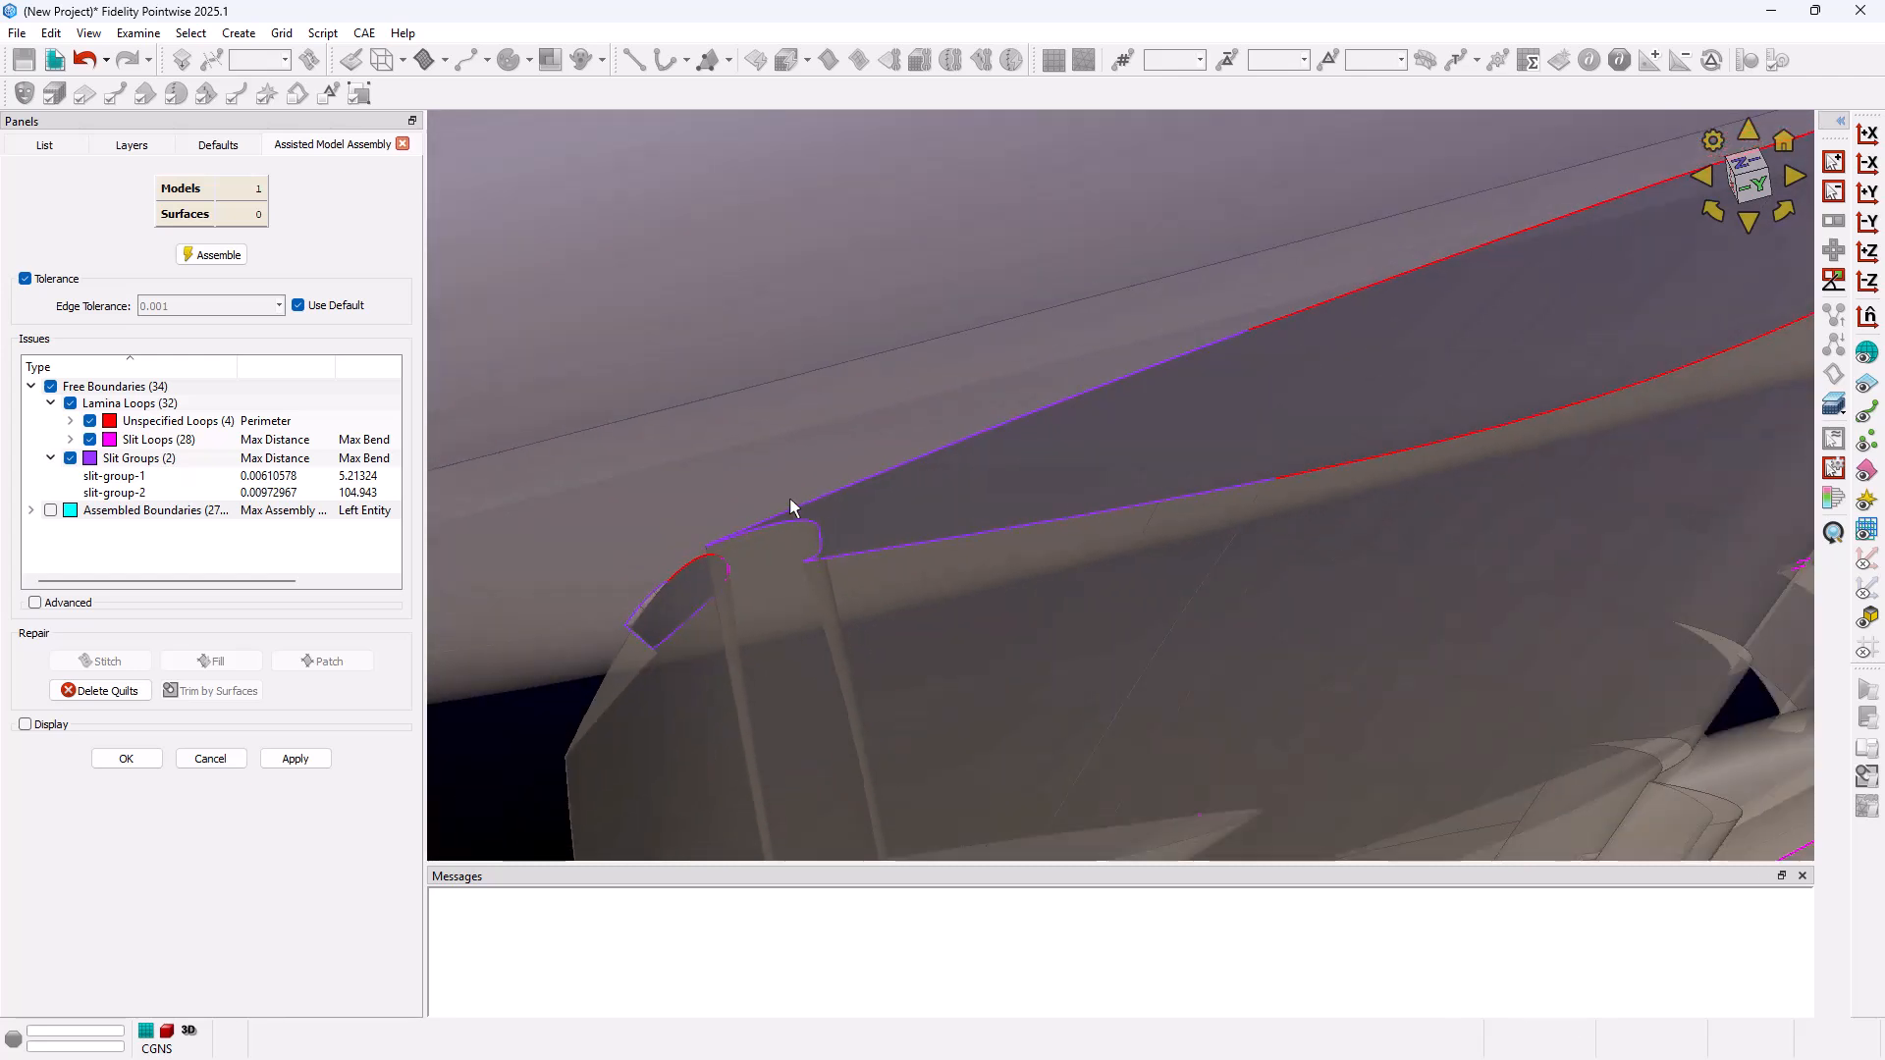
pyautogui.scroll(-3, 785, 520)
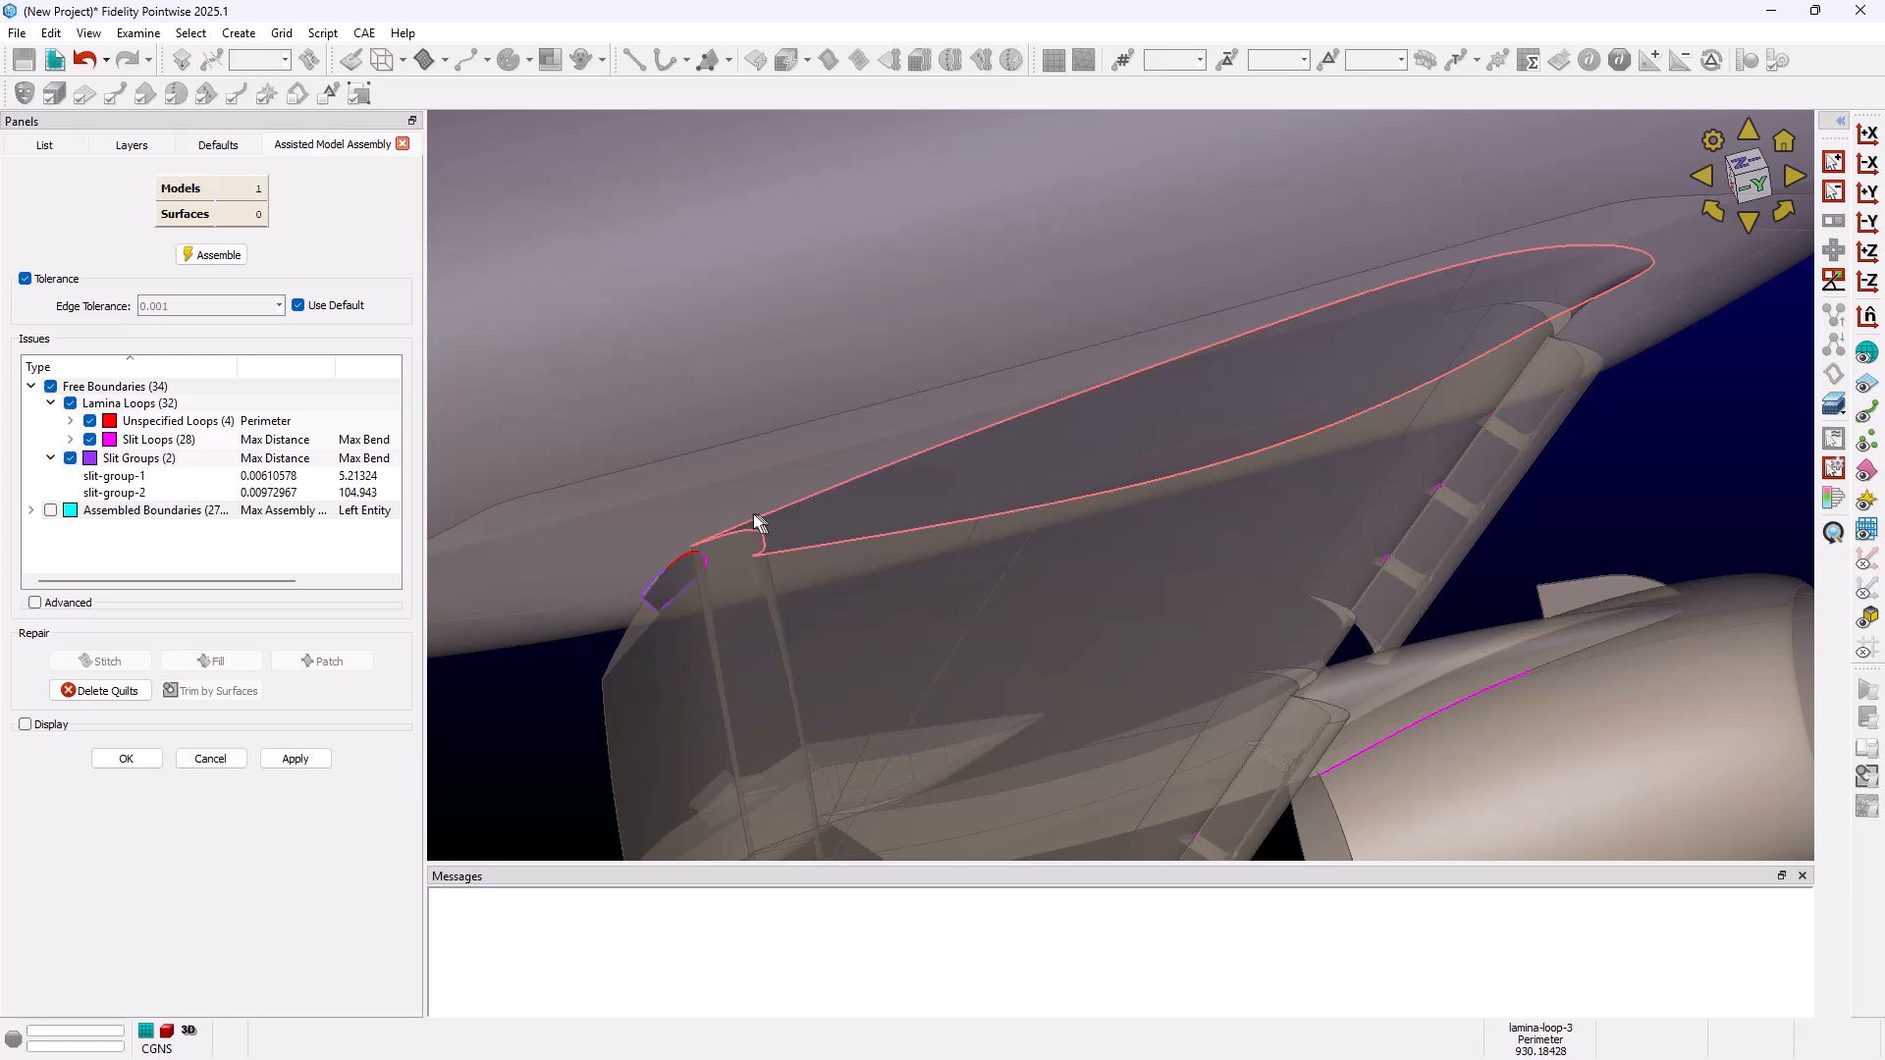
pyautogui.scroll(-8, 851, 351)
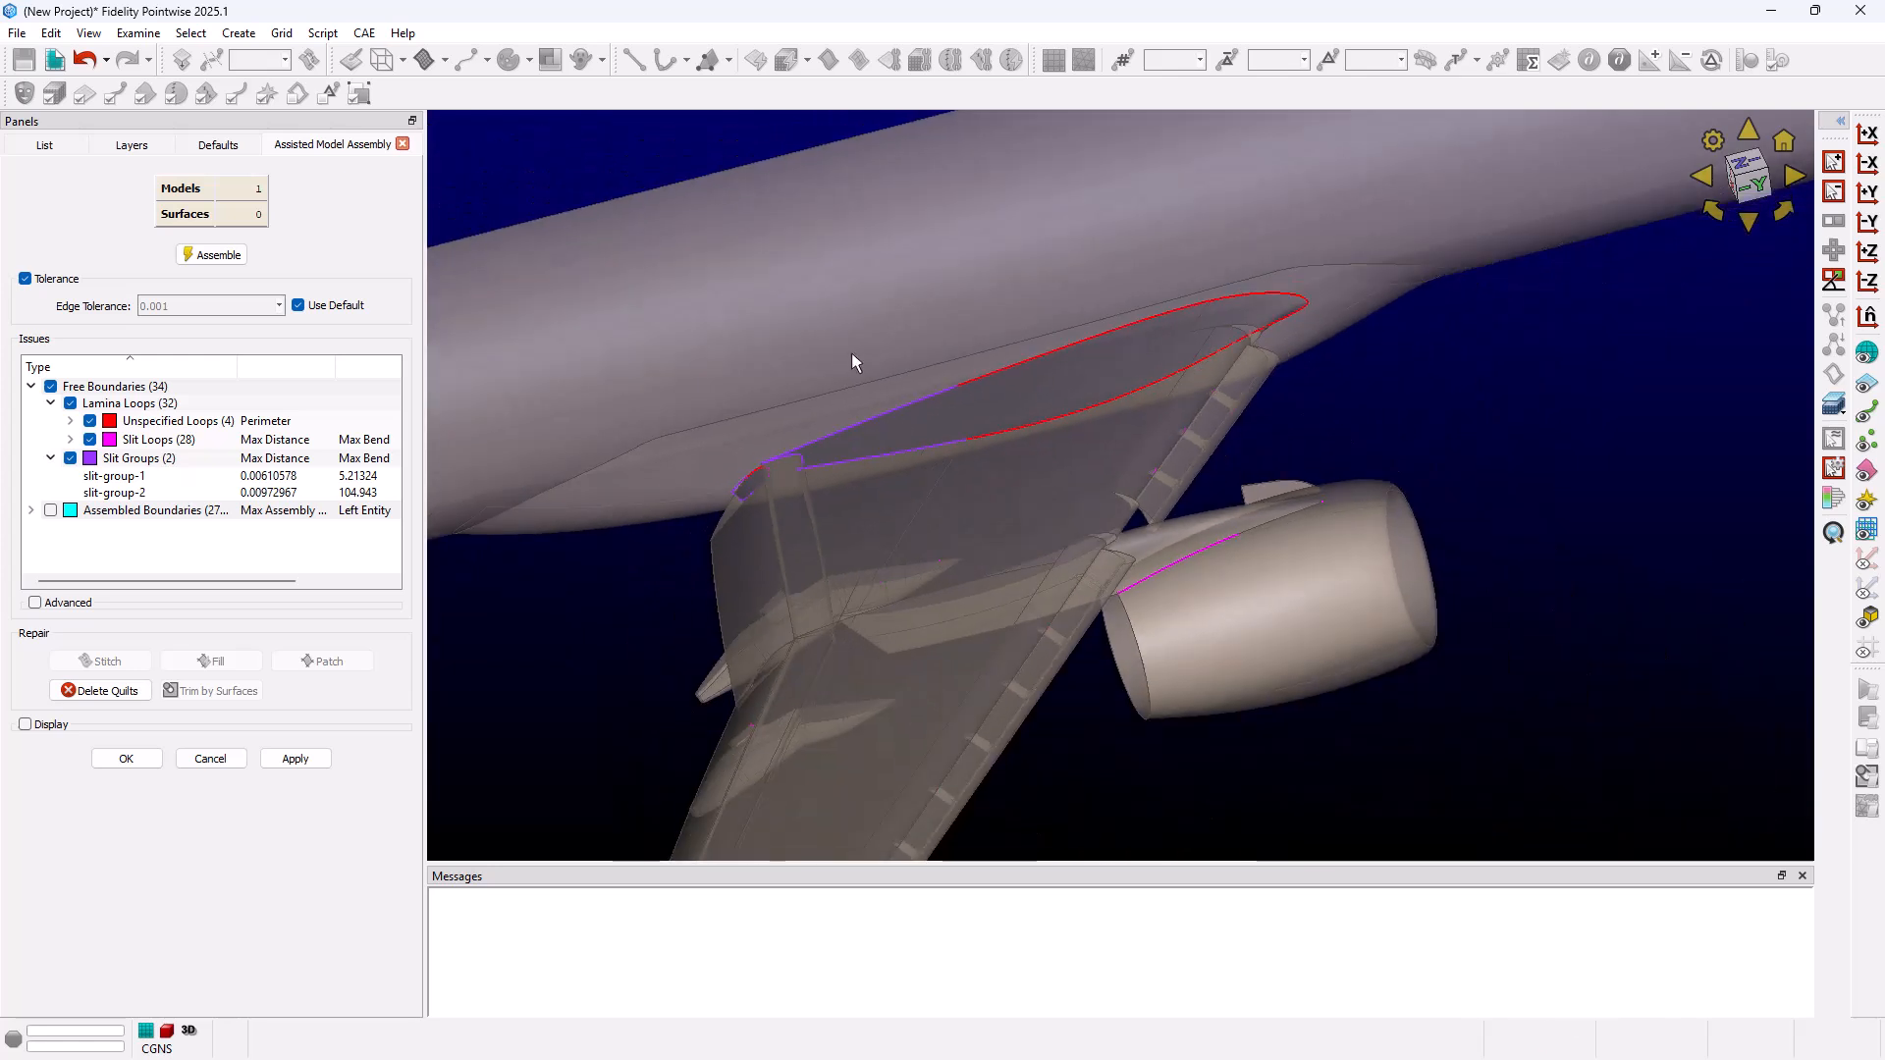
pyautogui.scroll(3, 574, 556)
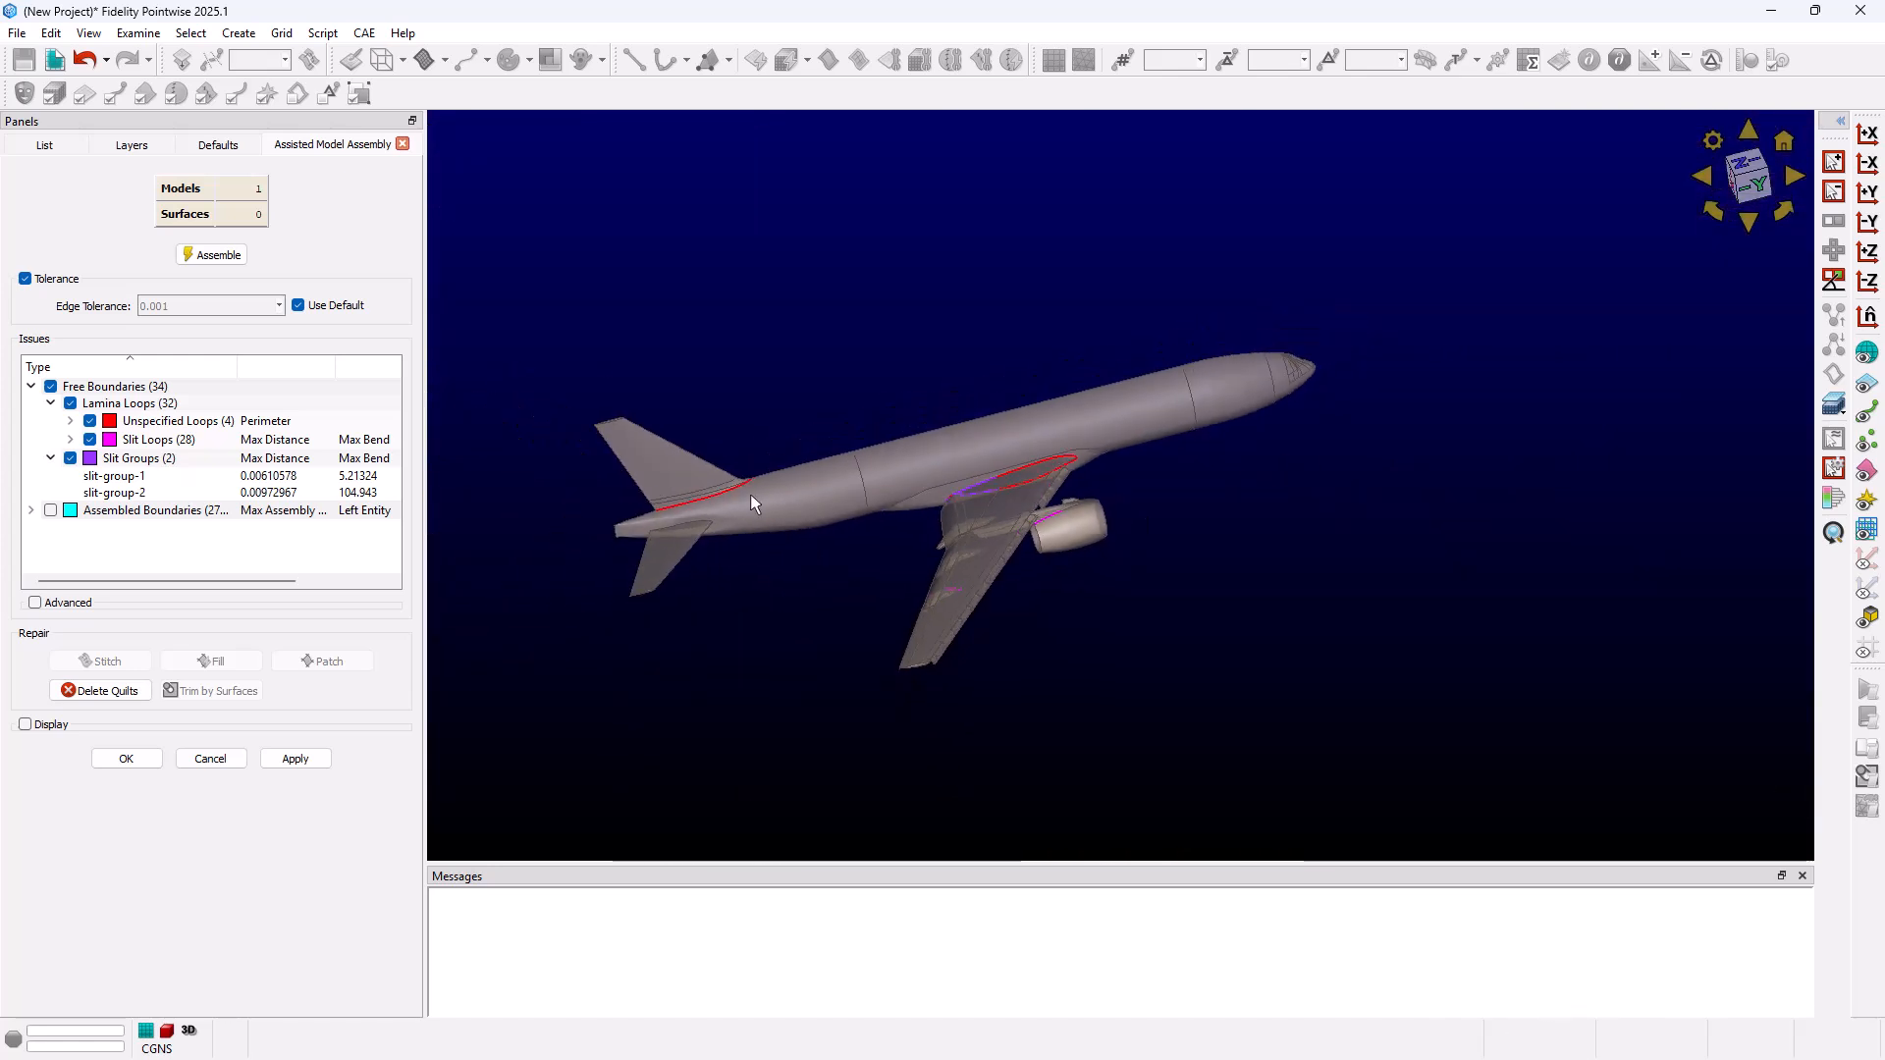
# - Expand the slit loops and sort them by maximum distance, with the largest gap first
pyautogui.click(70, 439)
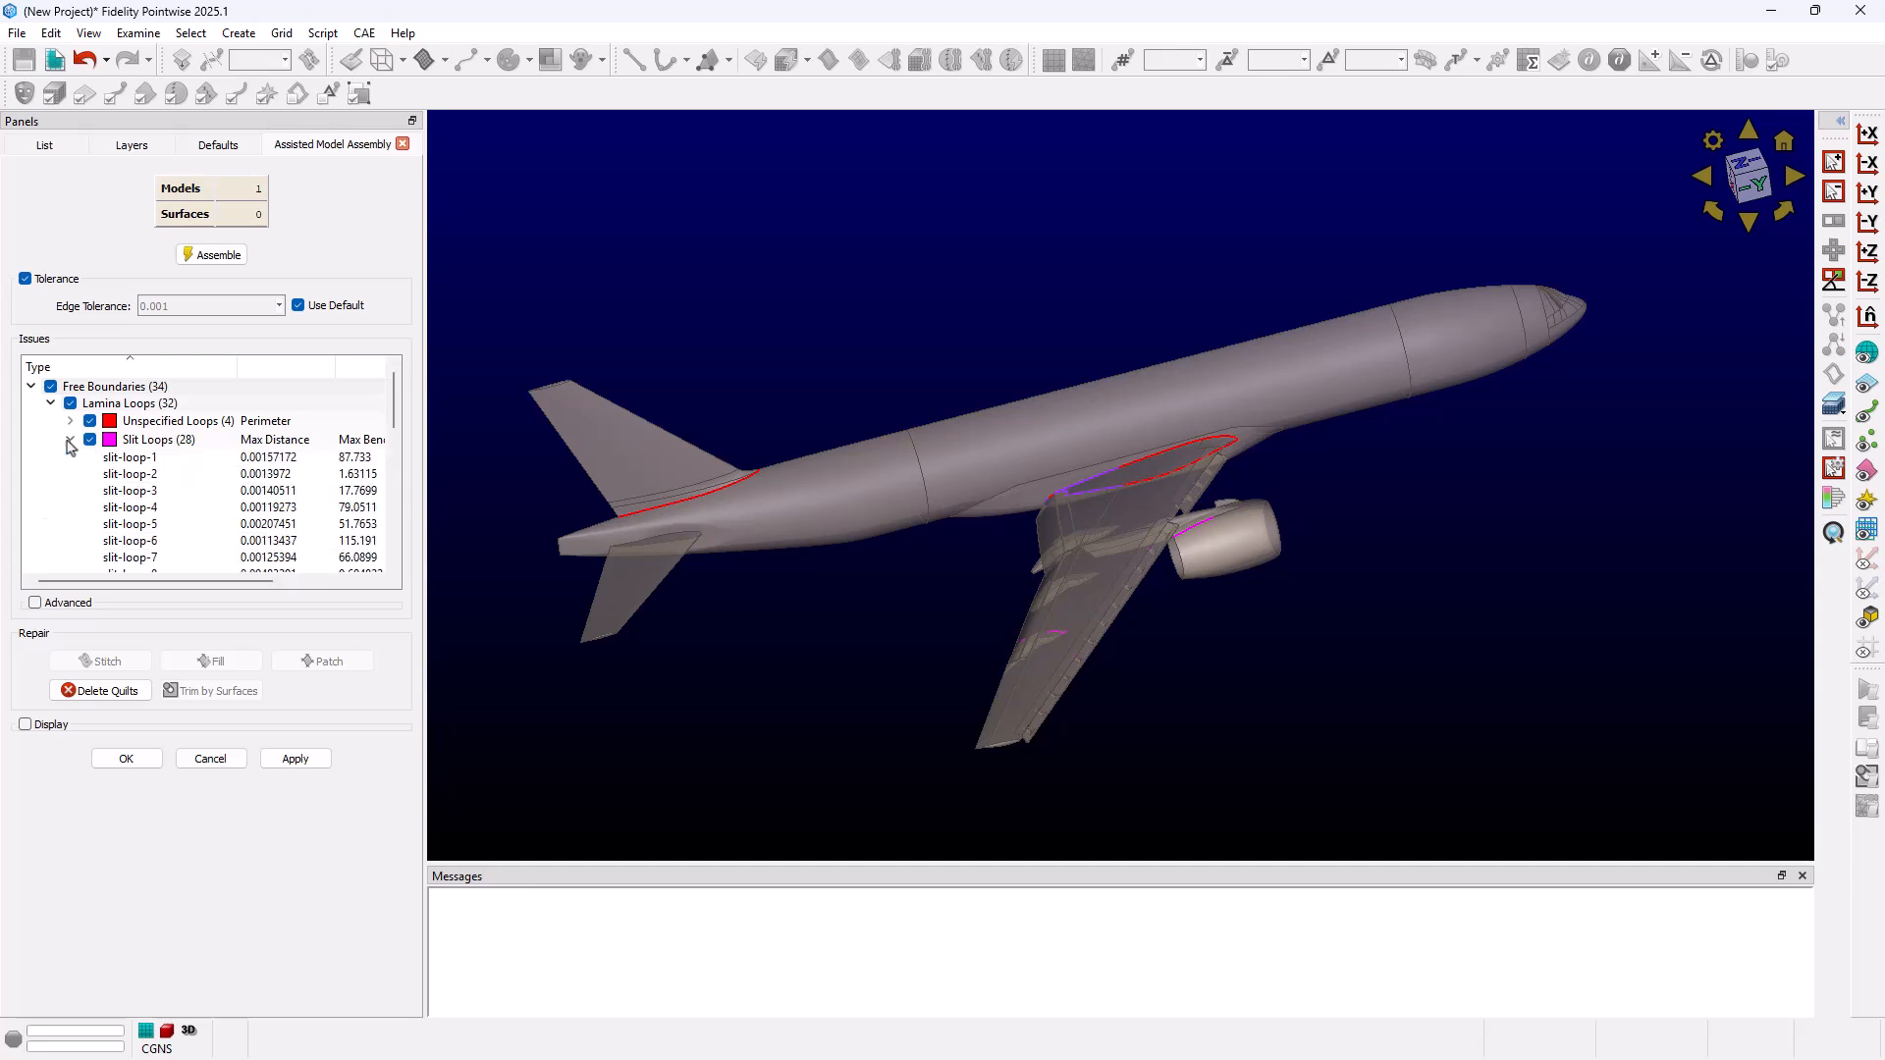
pyautogui.scroll(-1, 324, 437)
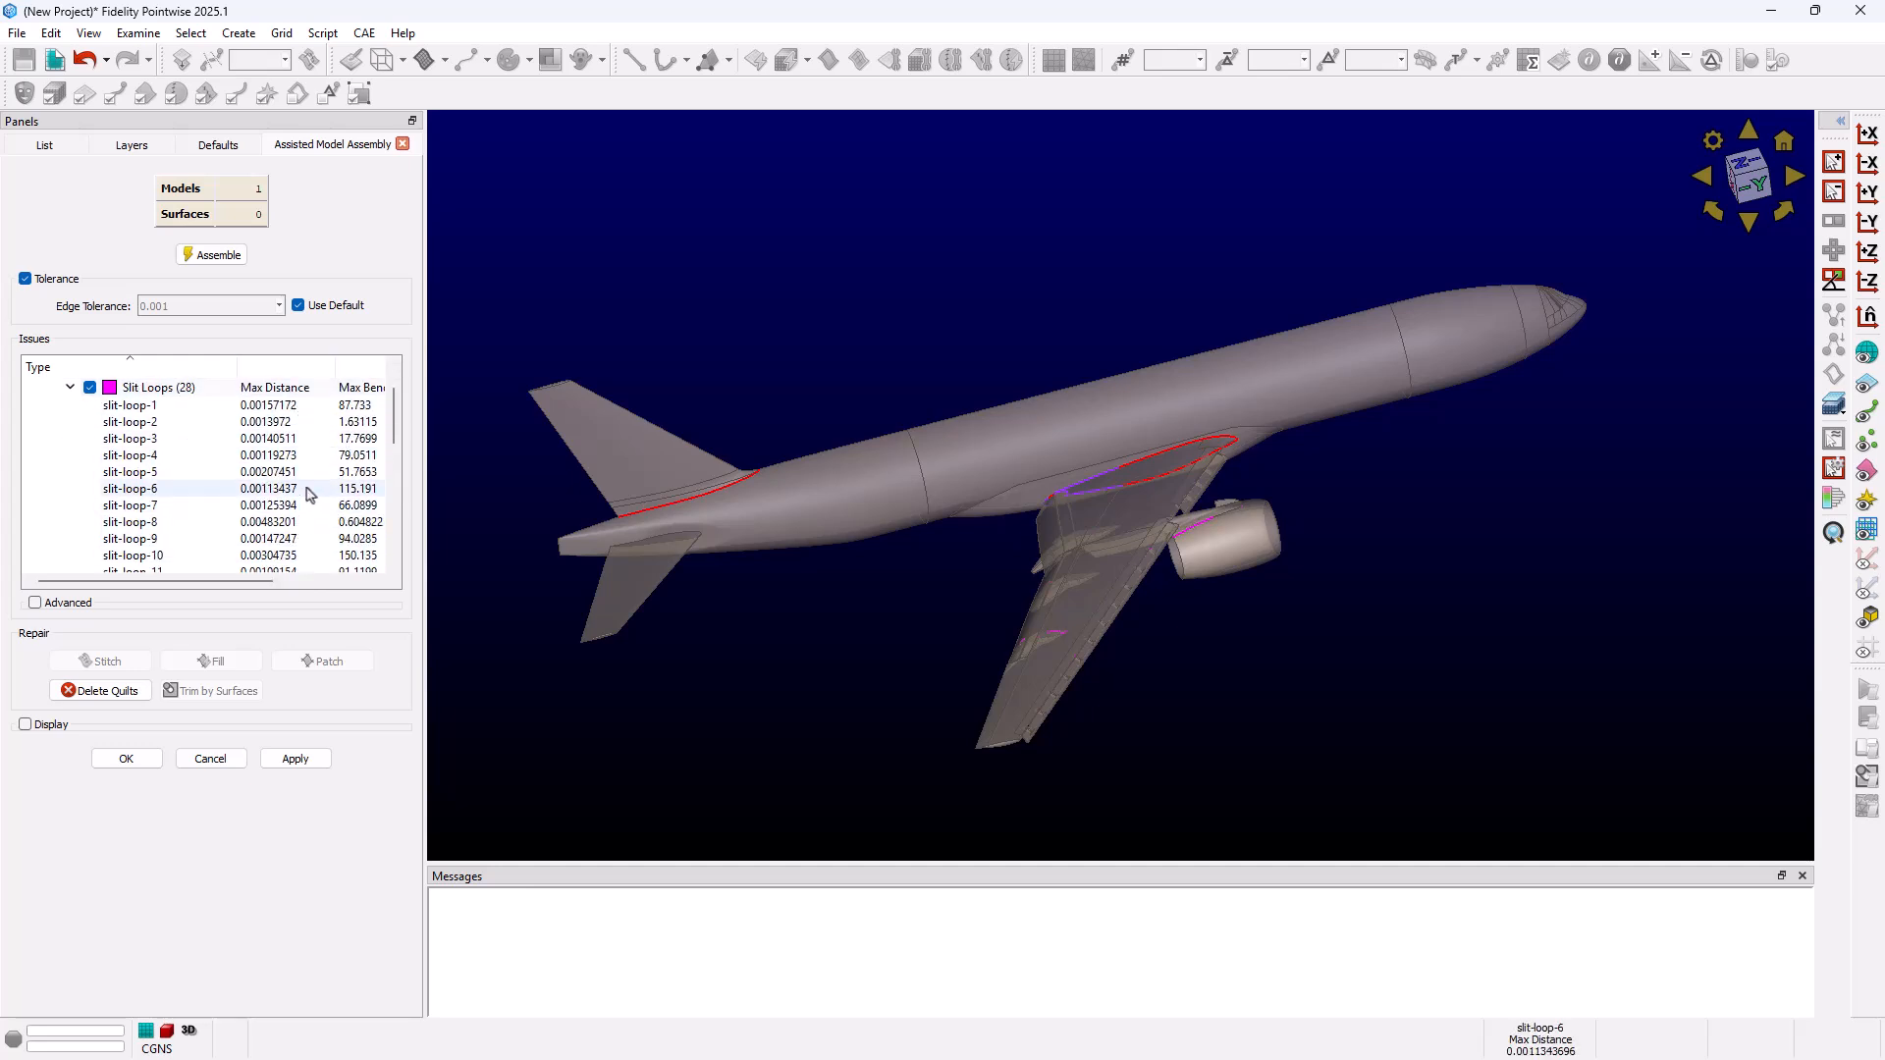
pyautogui.scroll(1, 310, 406)
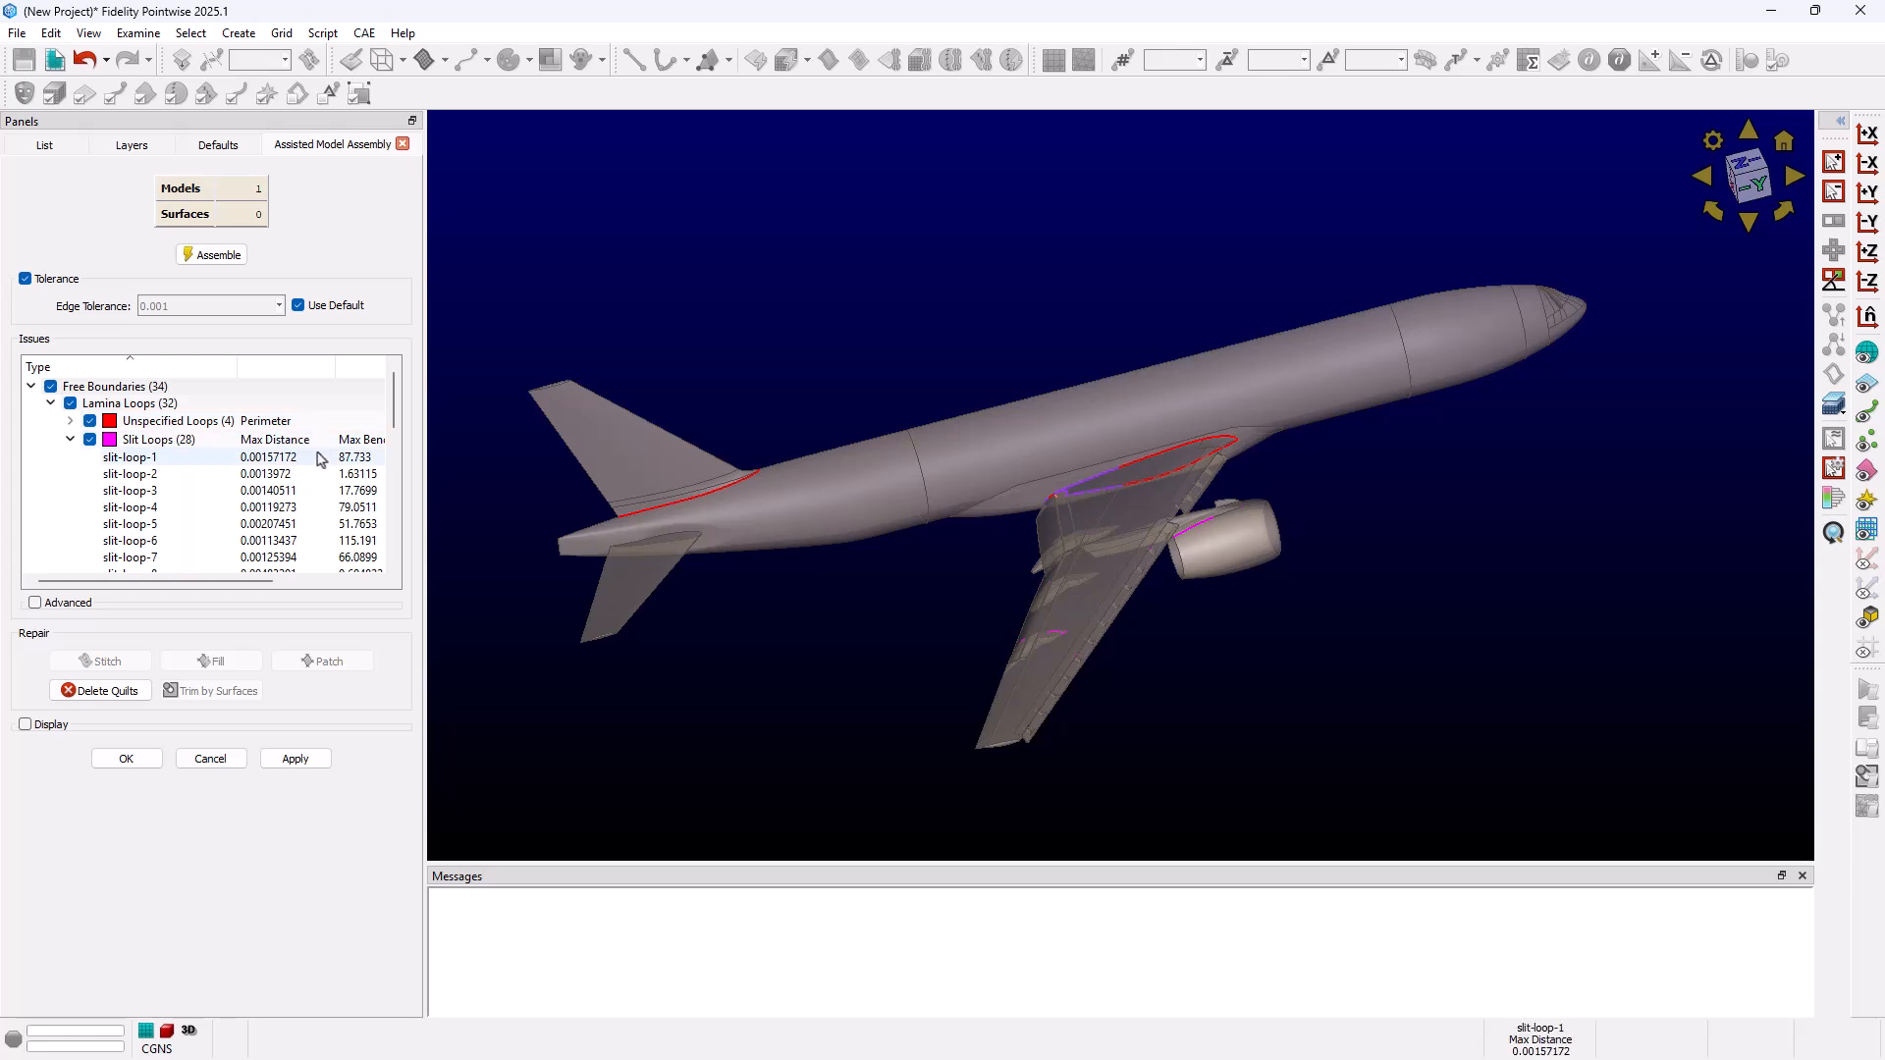
pyautogui.scroll(-2, 317, 458)
pyautogui.scroll(2, 316, 458)
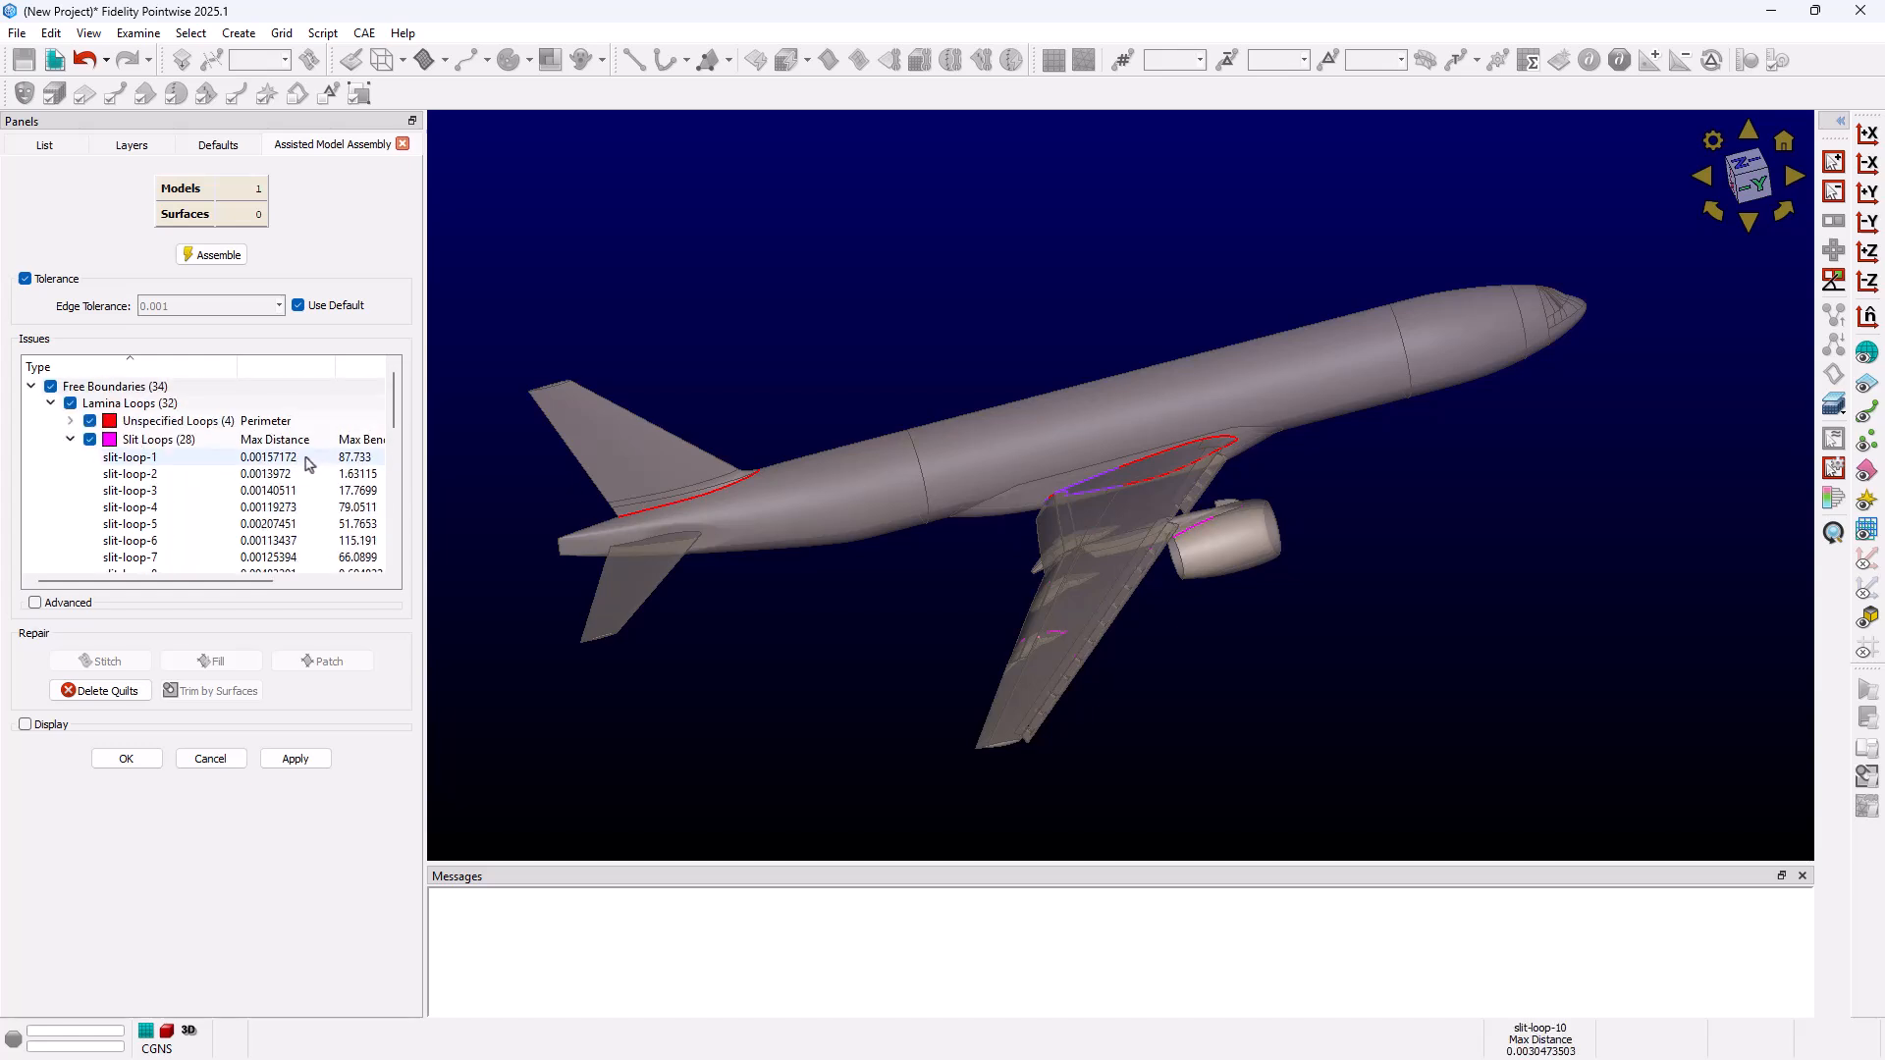
pyautogui.click(288, 368)
pyautogui.click(288, 368)
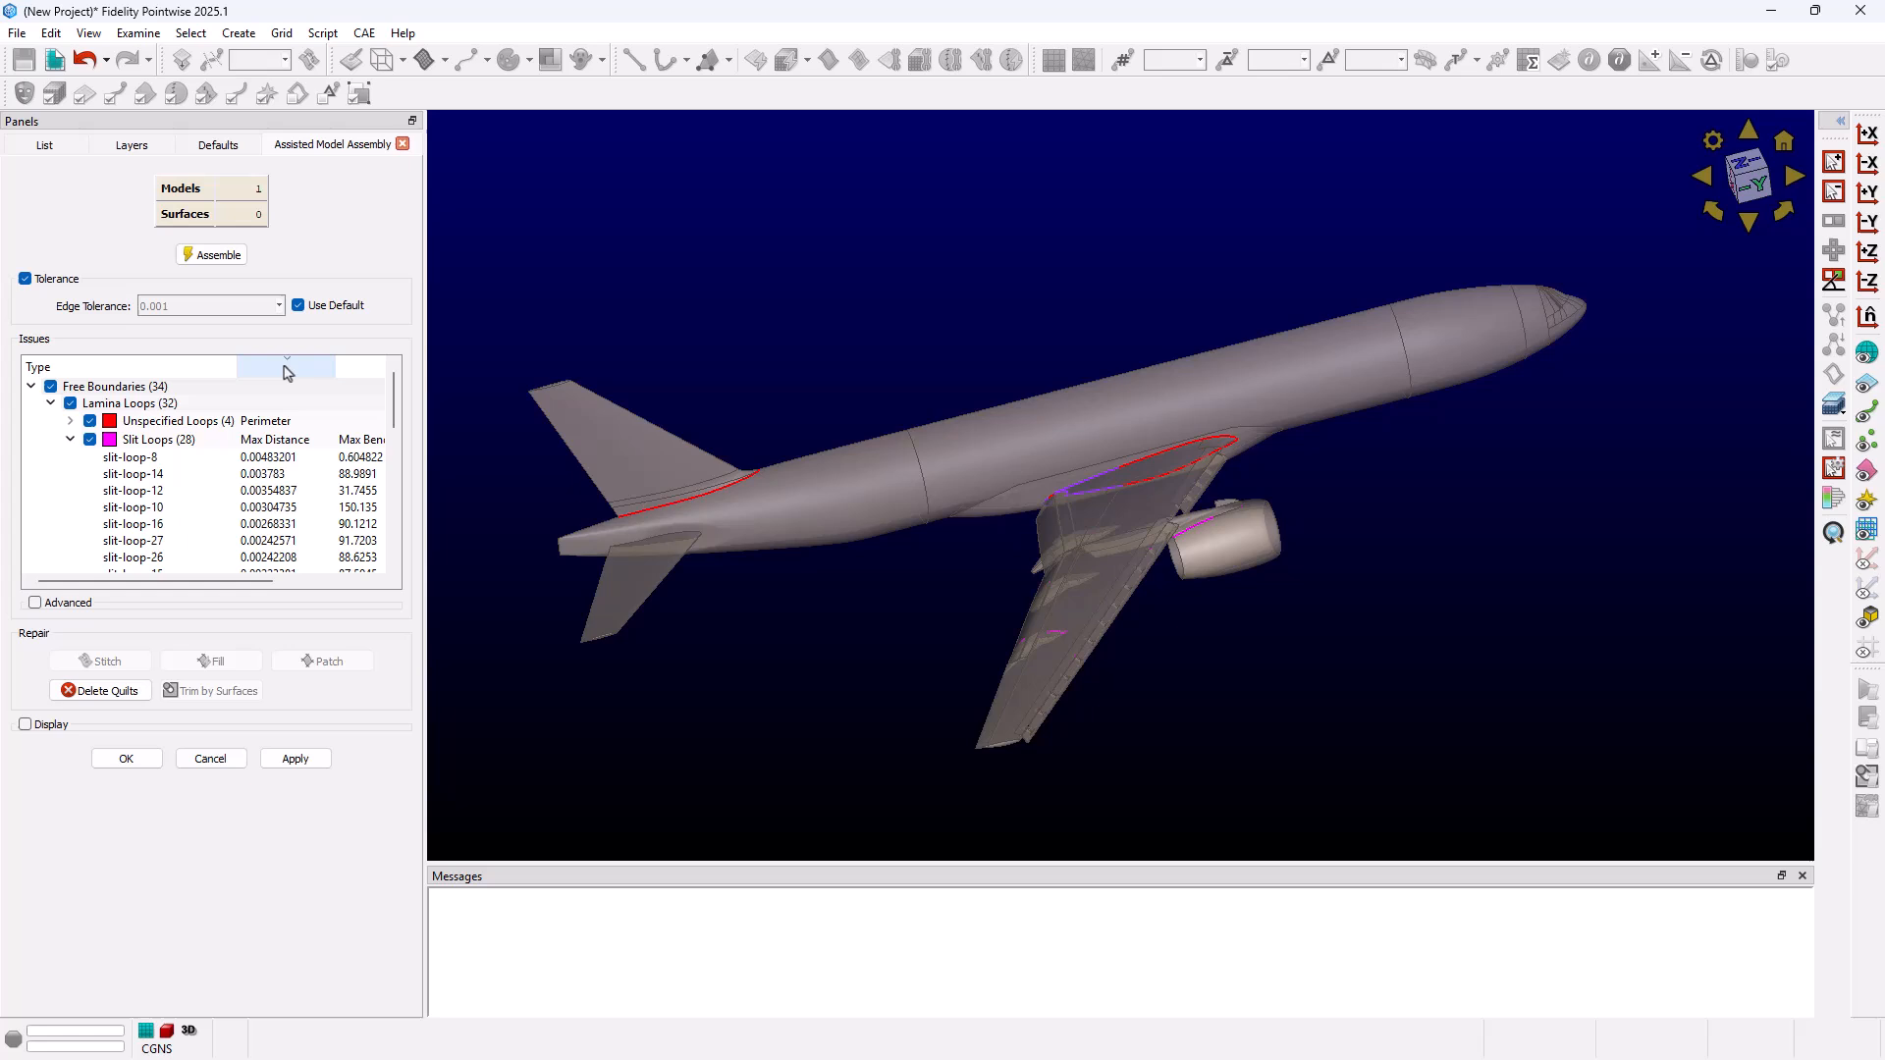
# - Highlight several of the widest slit loops in turn, inspect slit-loop-12 up close, and return to the full aircraft view
pyautogui.click(294, 458)
pyautogui.click(293, 474)
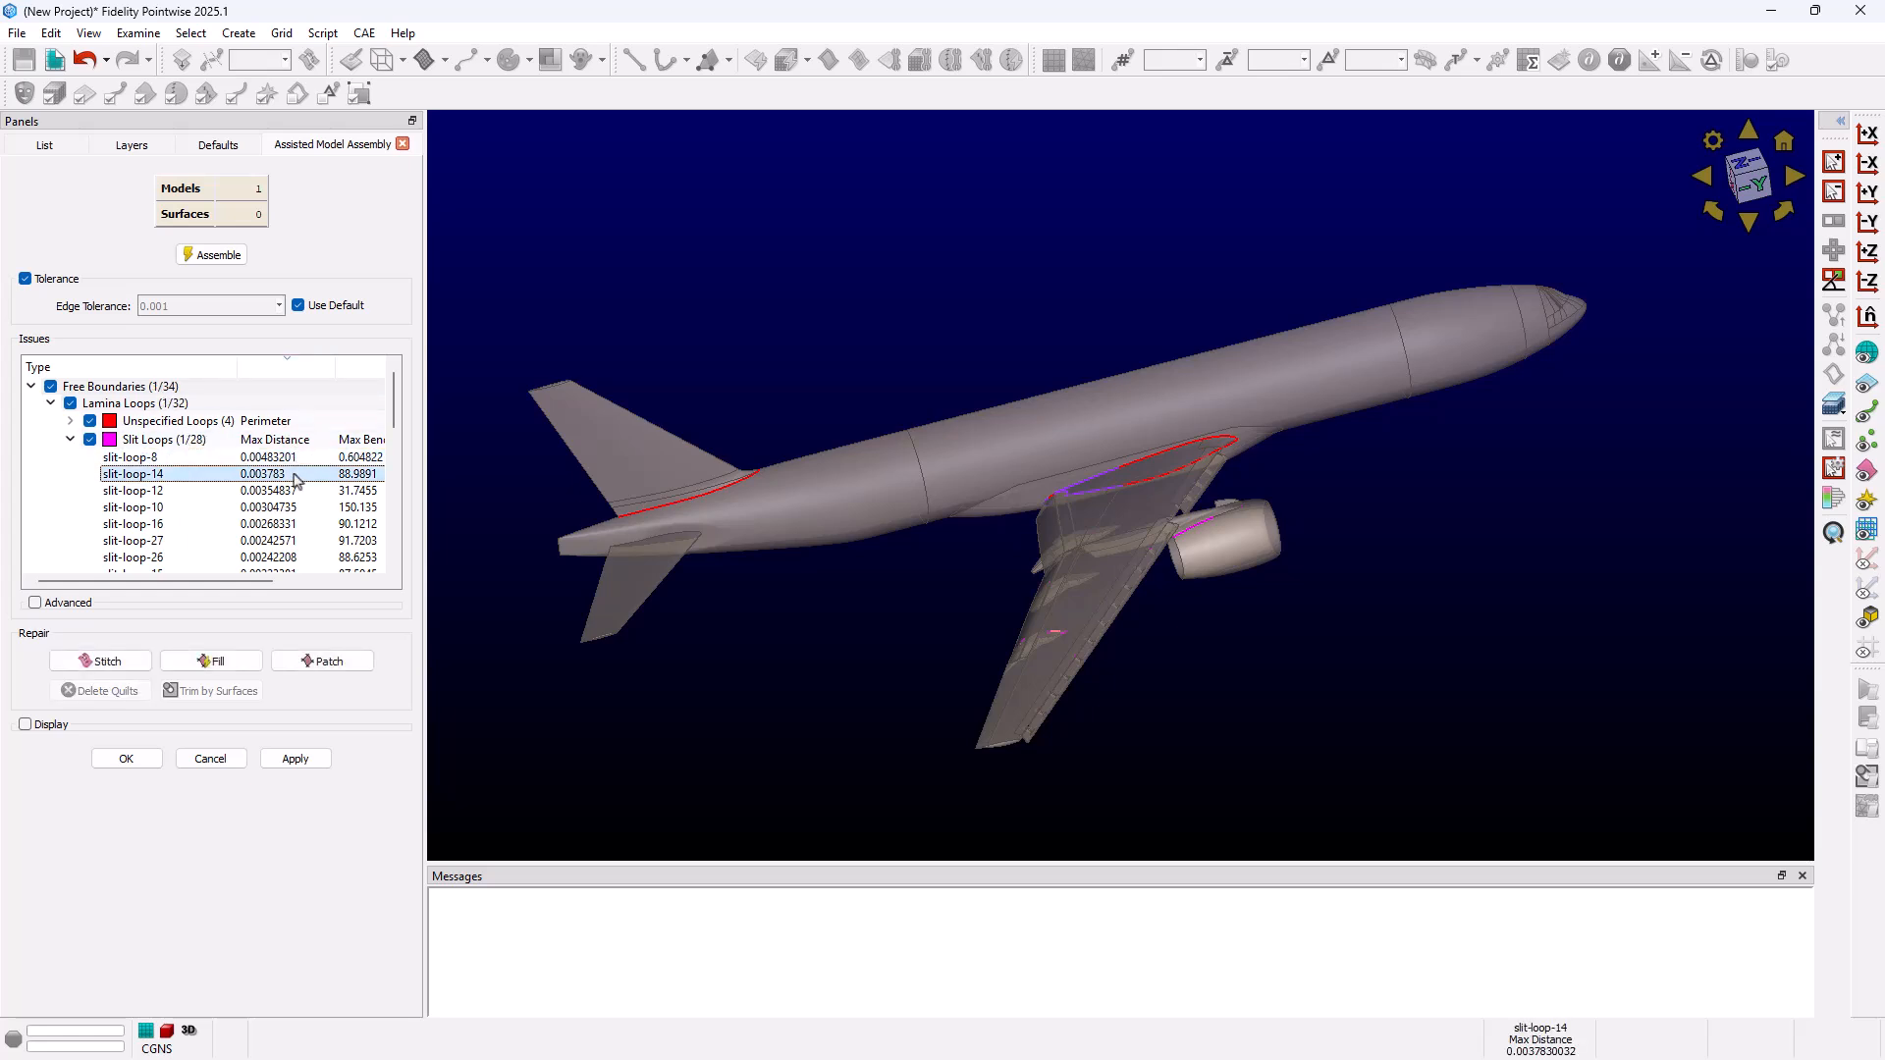
pyautogui.click(291, 491)
pyautogui.scroll(-3, 288, 504)
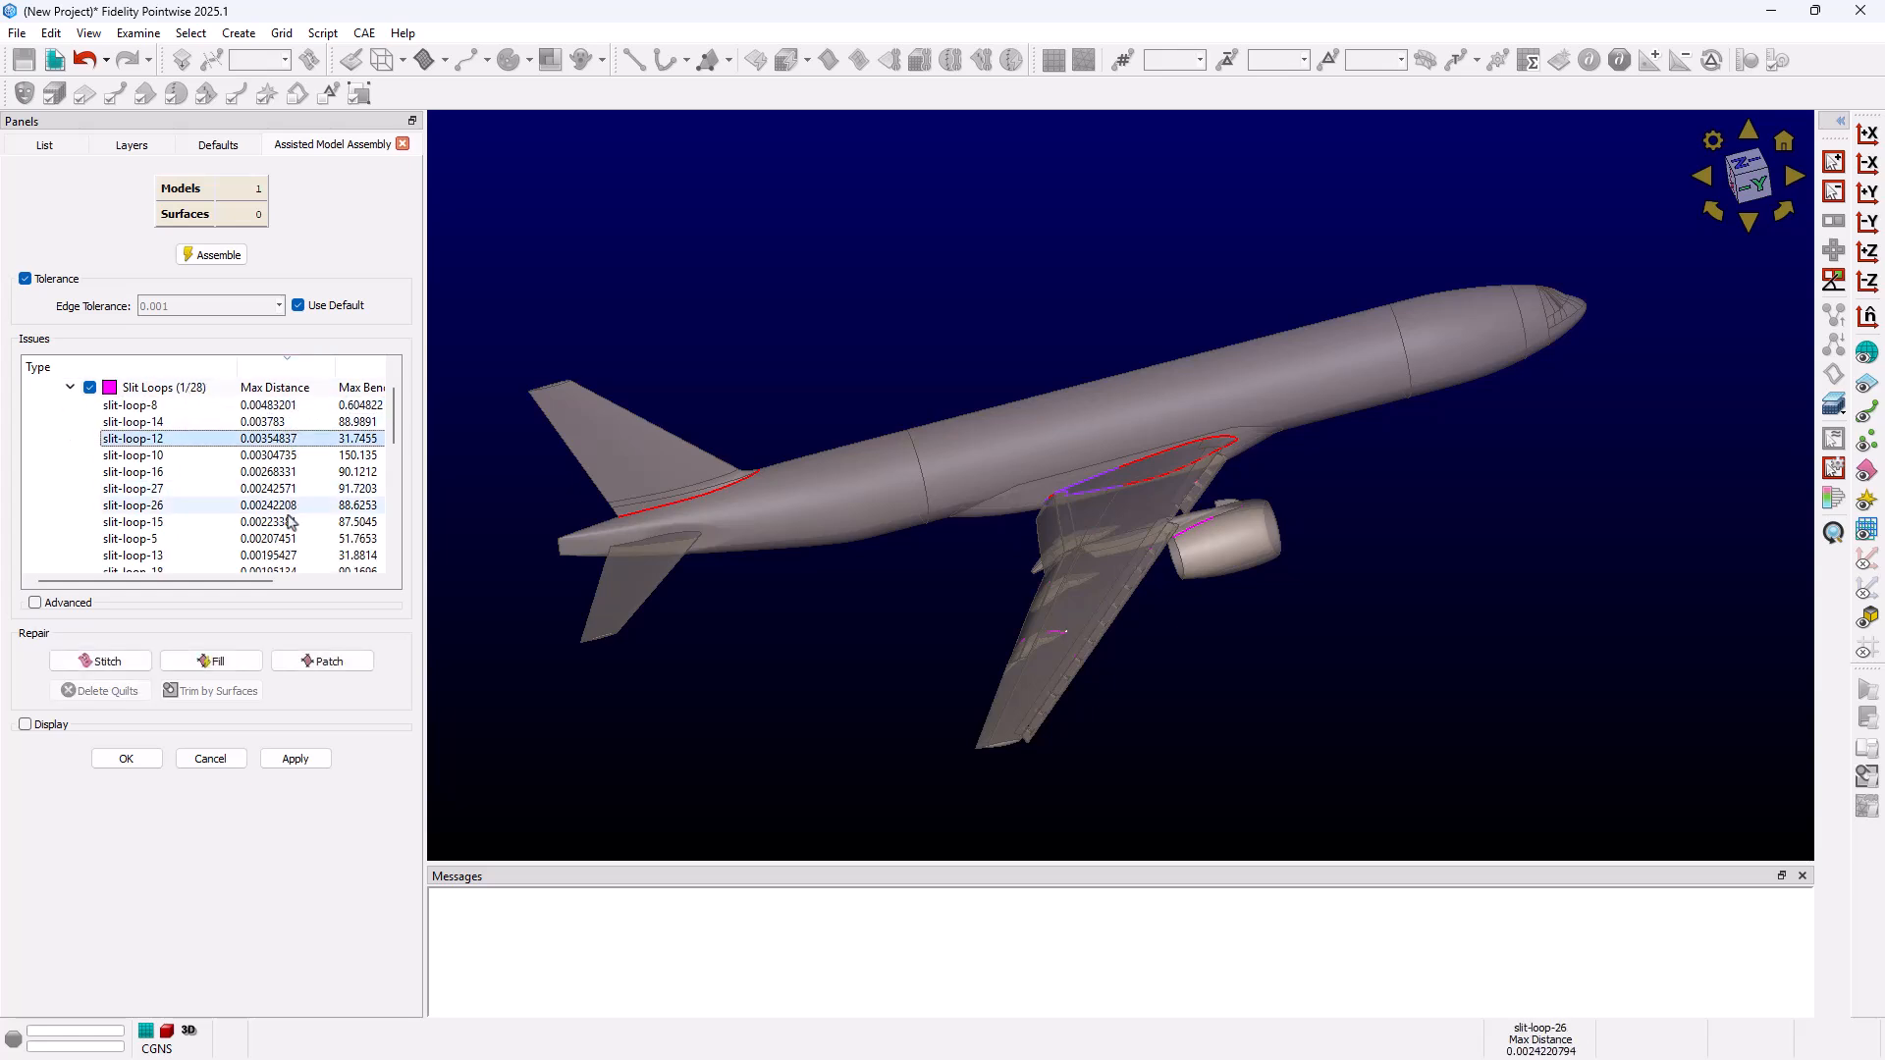
pyautogui.click(289, 521)
pyautogui.click(290, 488)
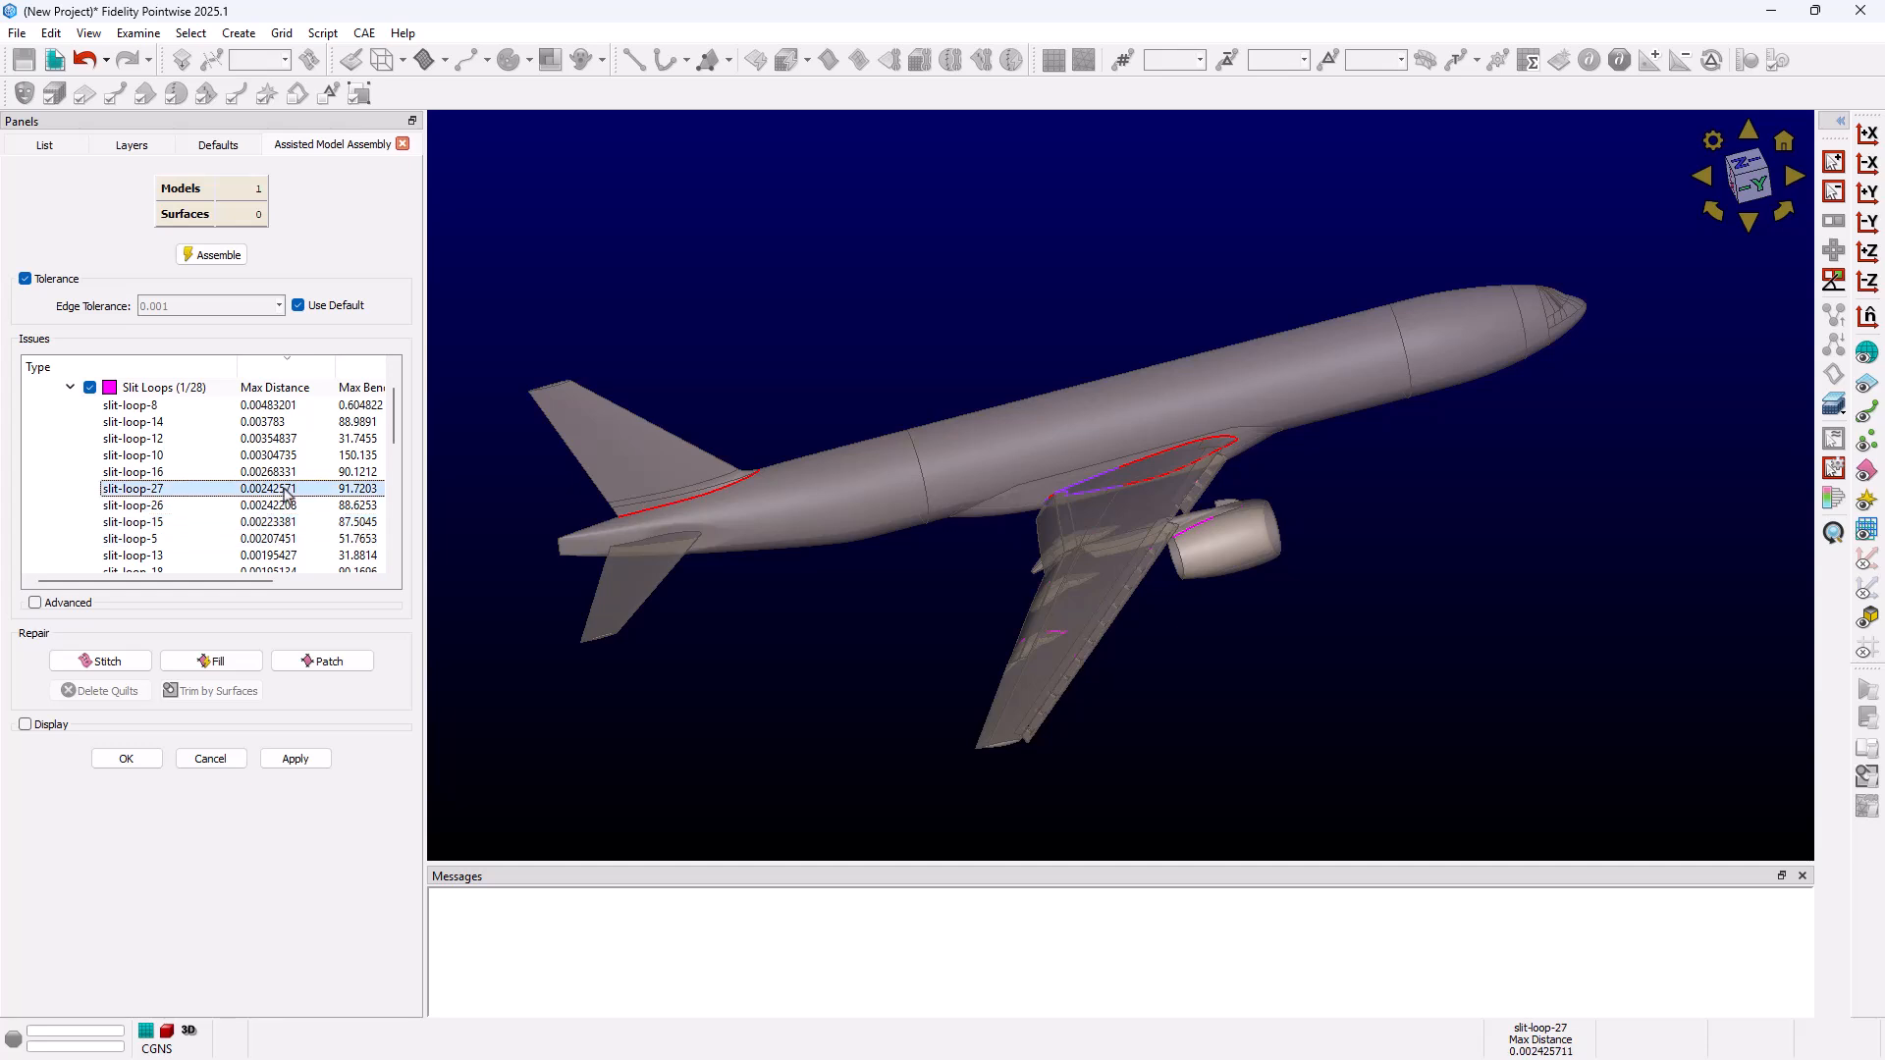
pyautogui.click(292, 438)
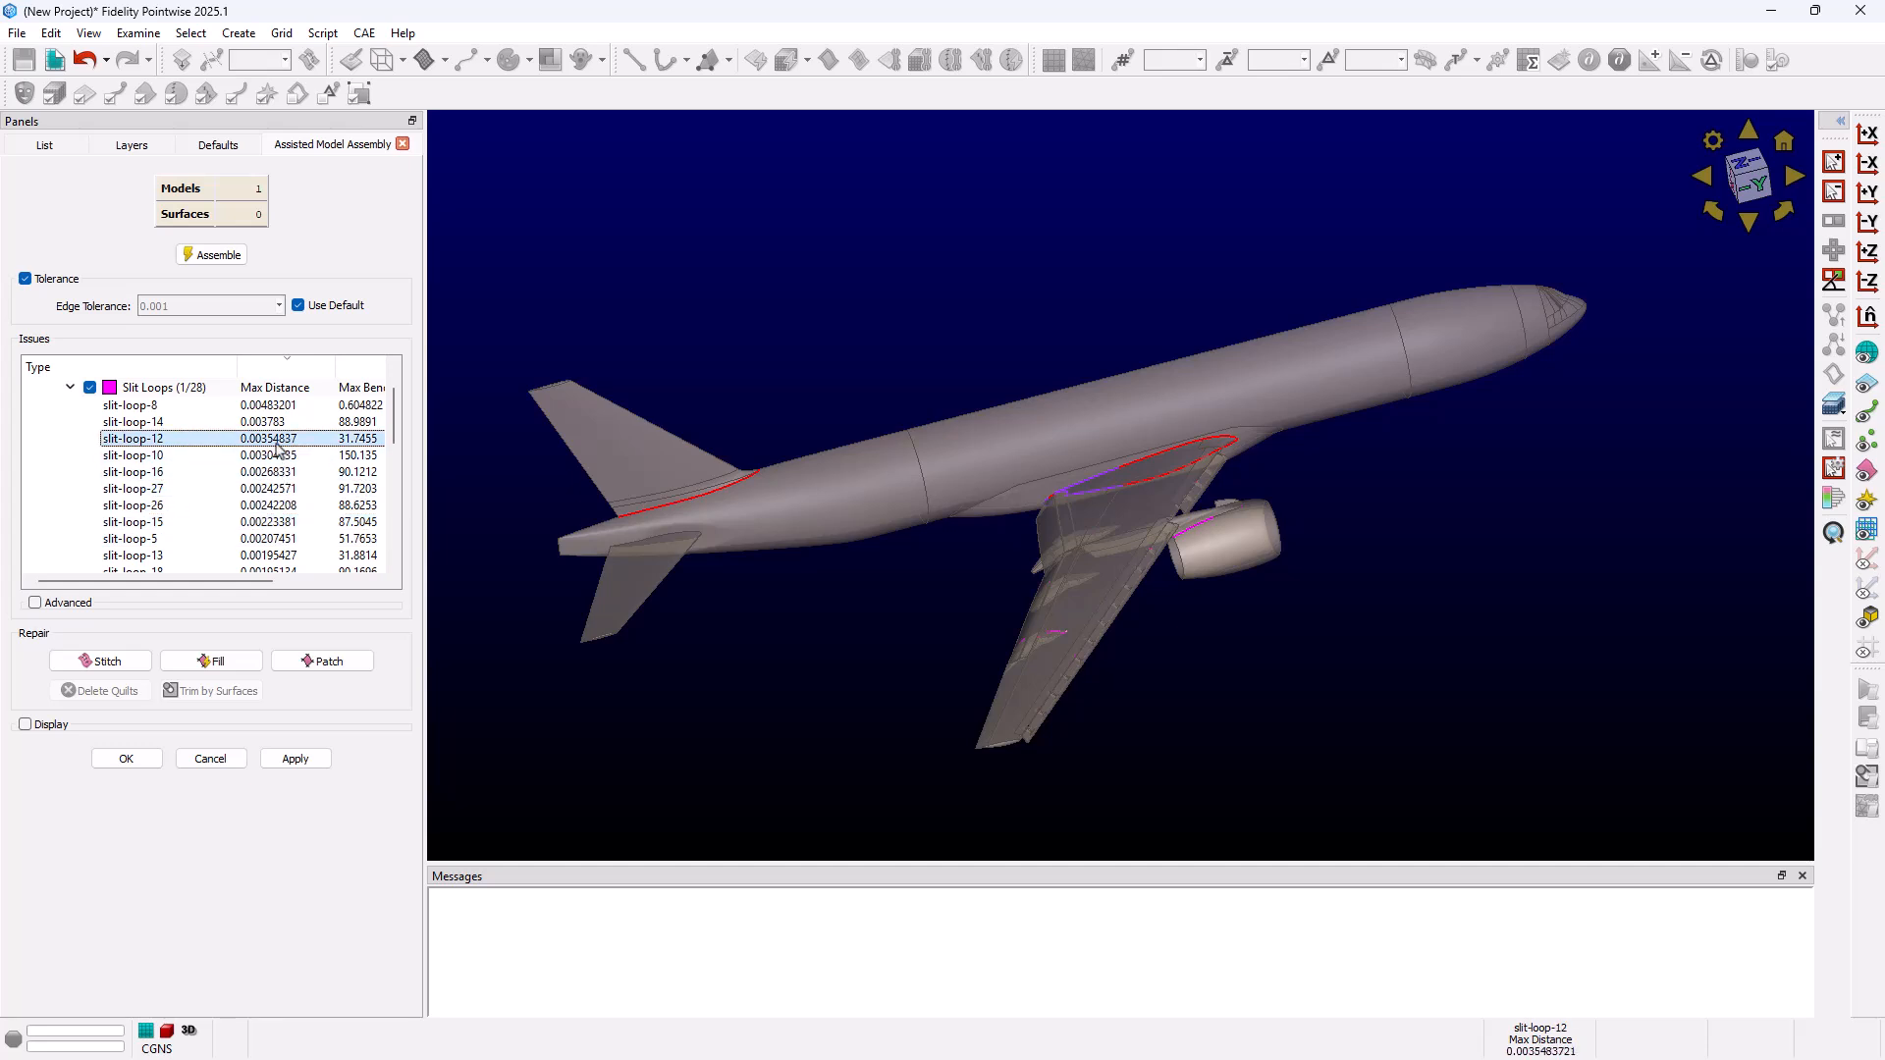
pyautogui.doubleClick(276, 442)
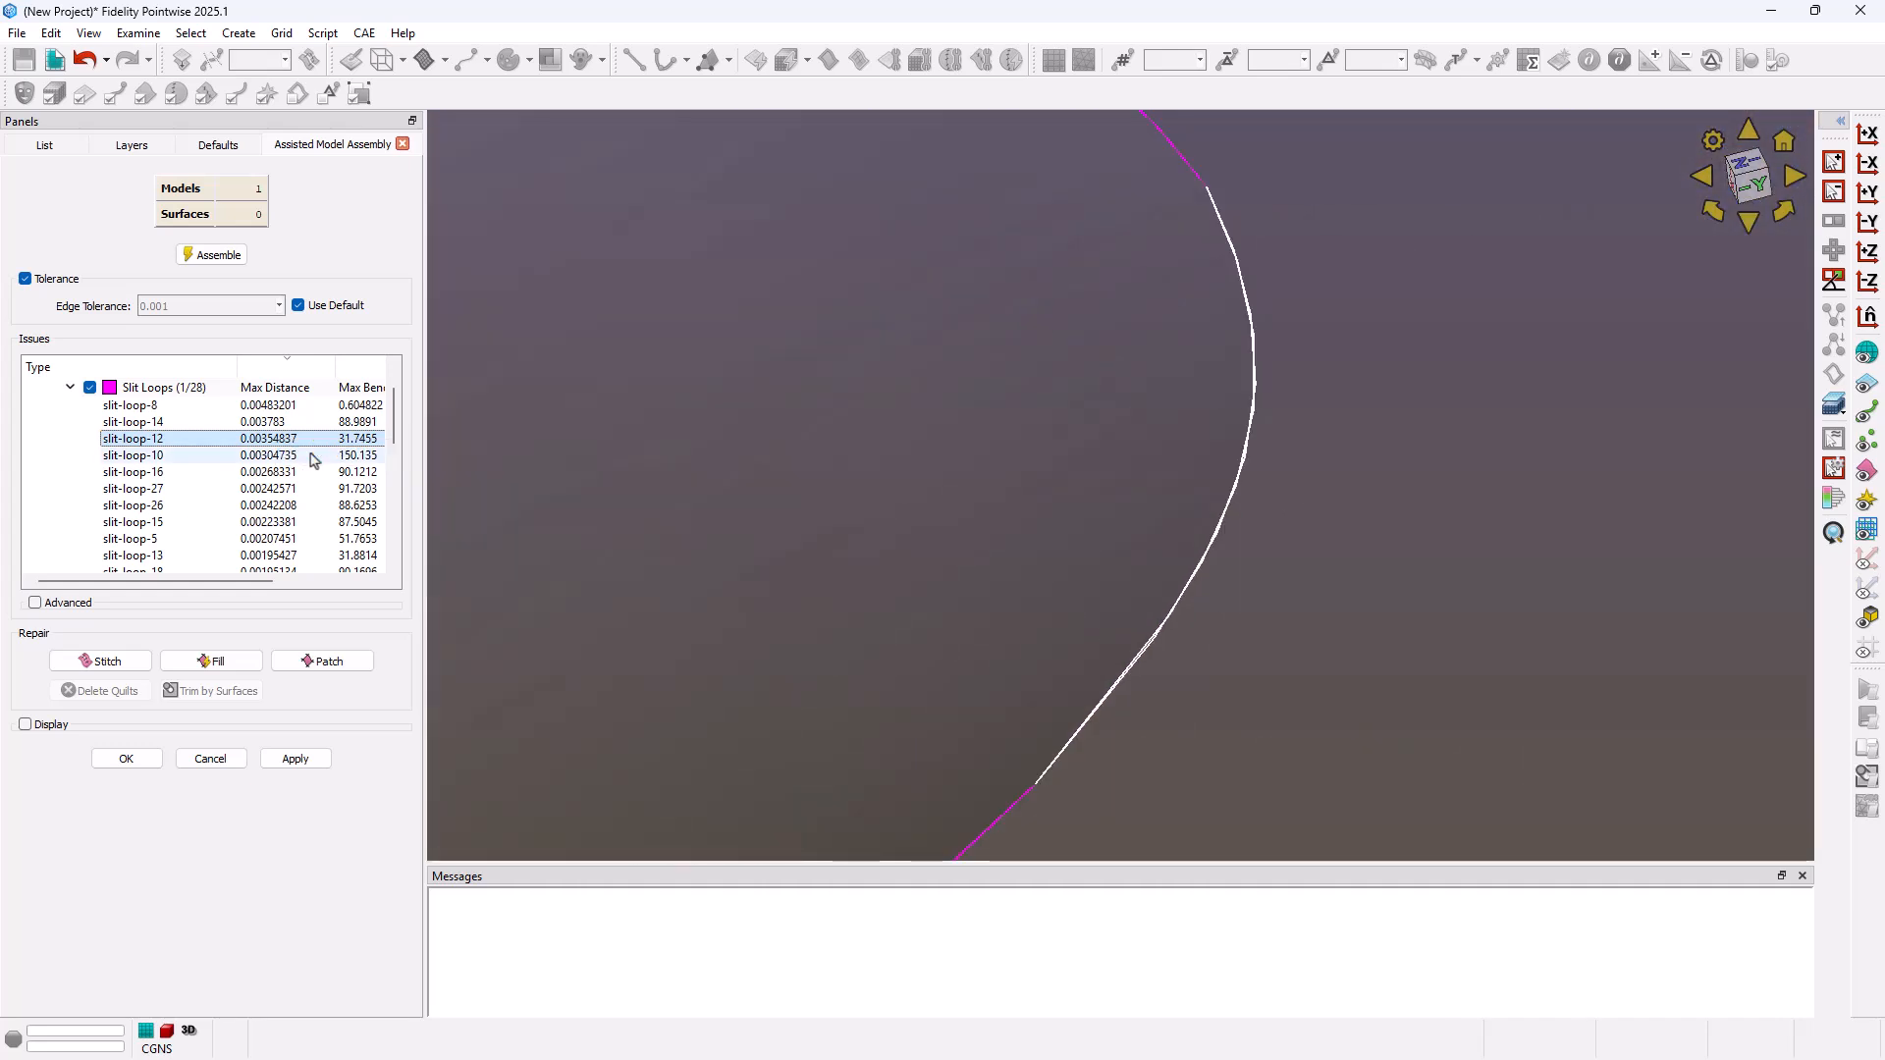
pyautogui.press('F2')
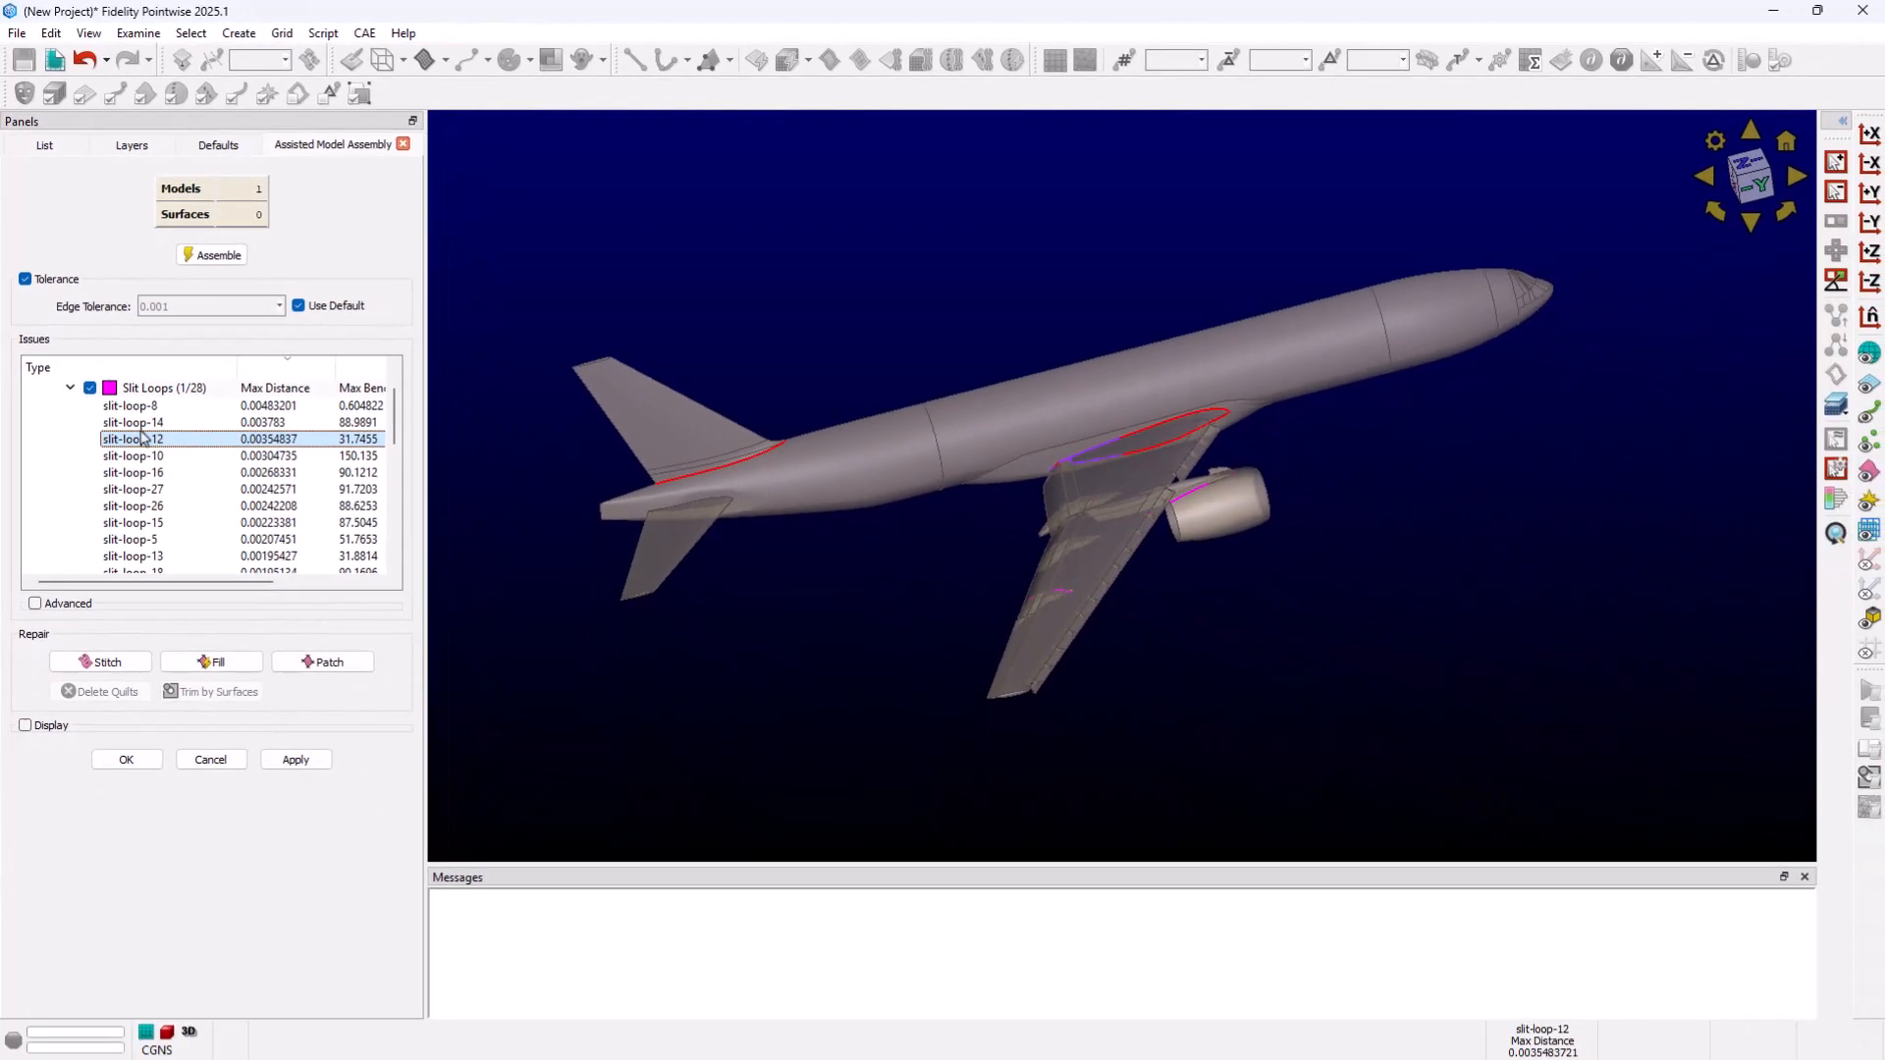
# - Stitch all the slit loops at once and check the joint between the pylon and the engine nacelle
pyautogui.click(70, 389)
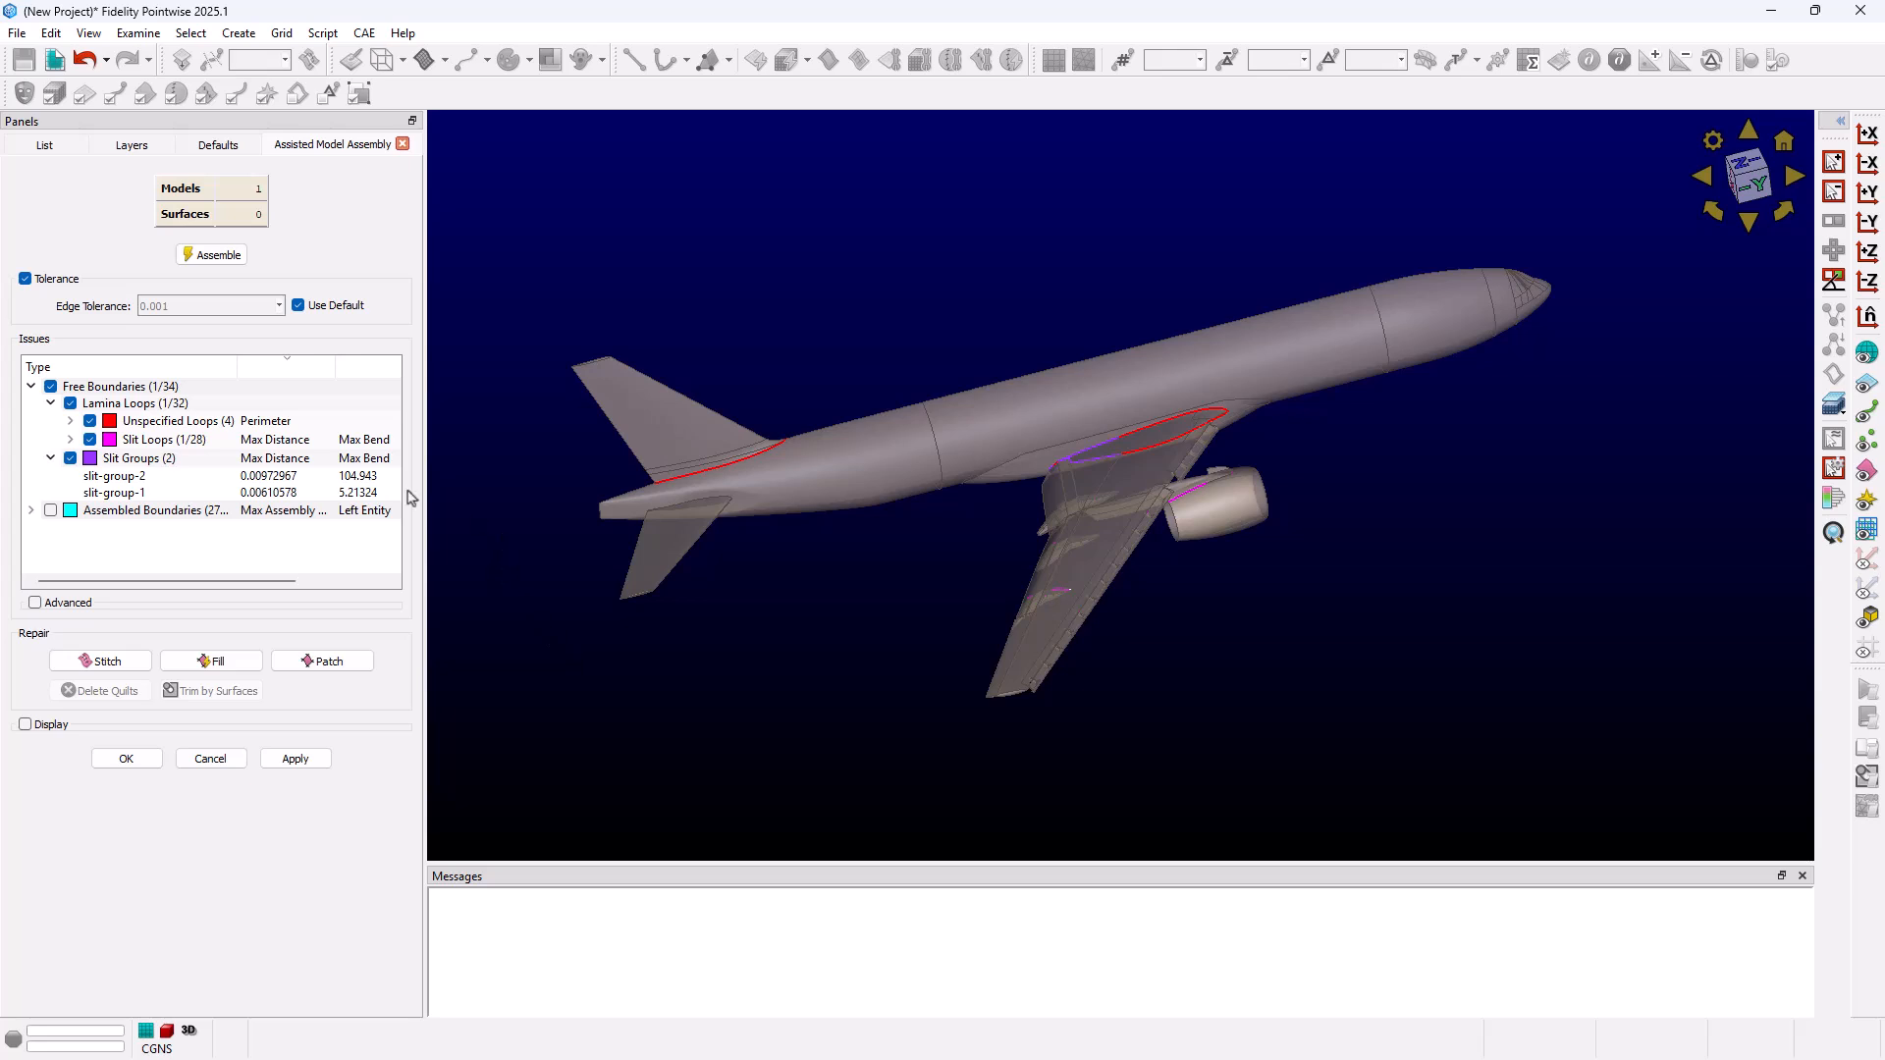
pyautogui.click(140, 444)
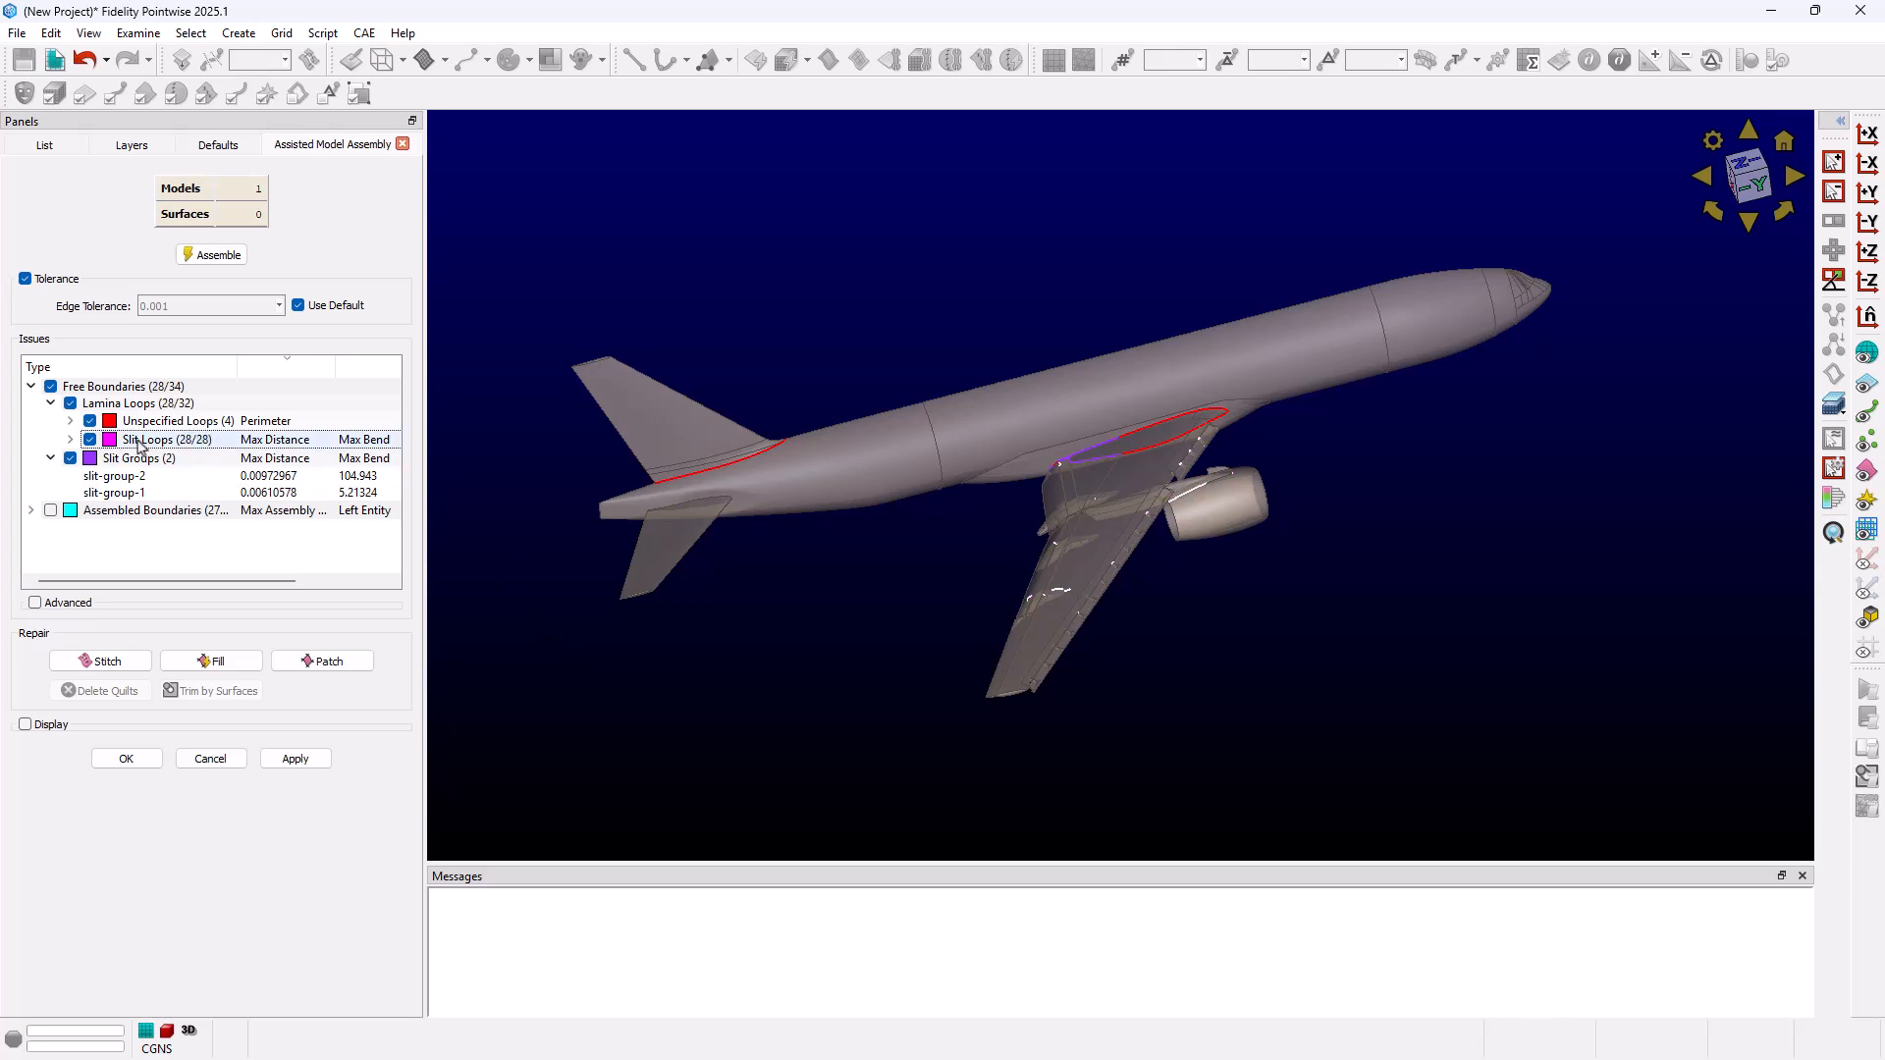
pyautogui.click(138, 667)
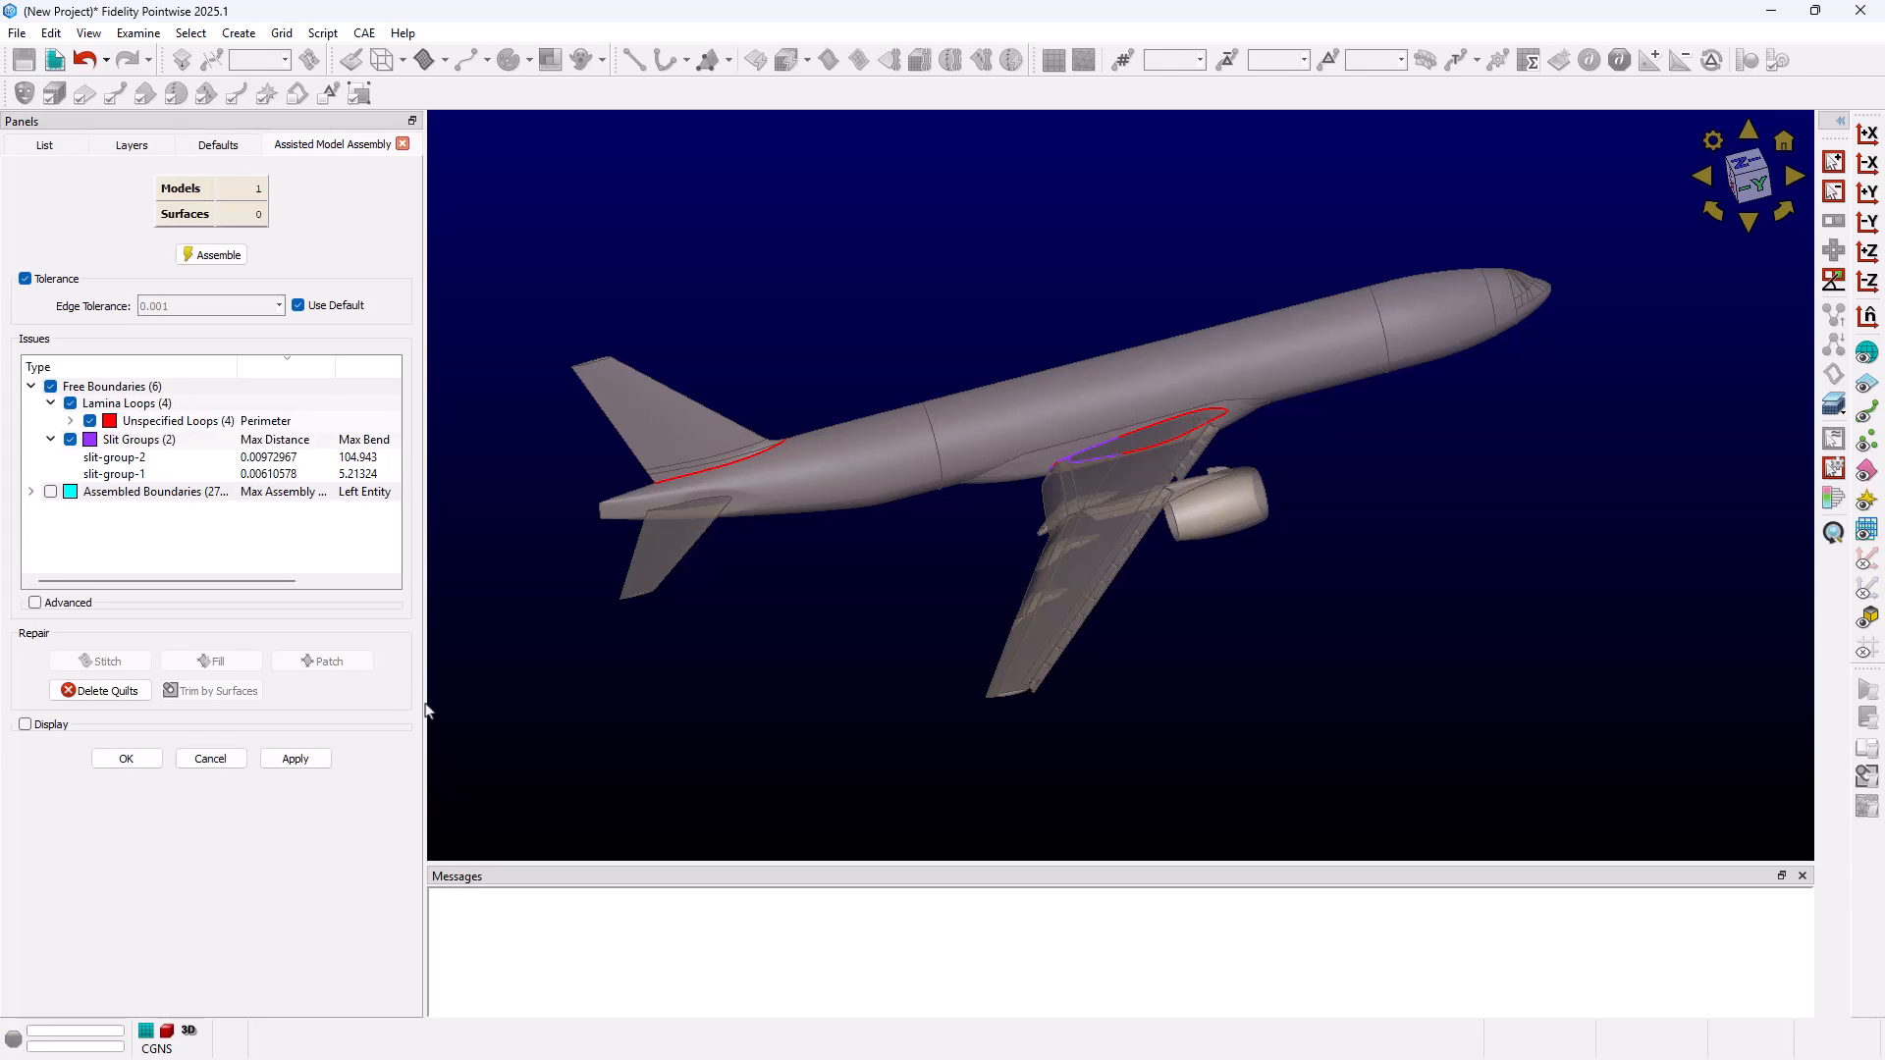
pyautogui.scroll(10, 1227, 482)
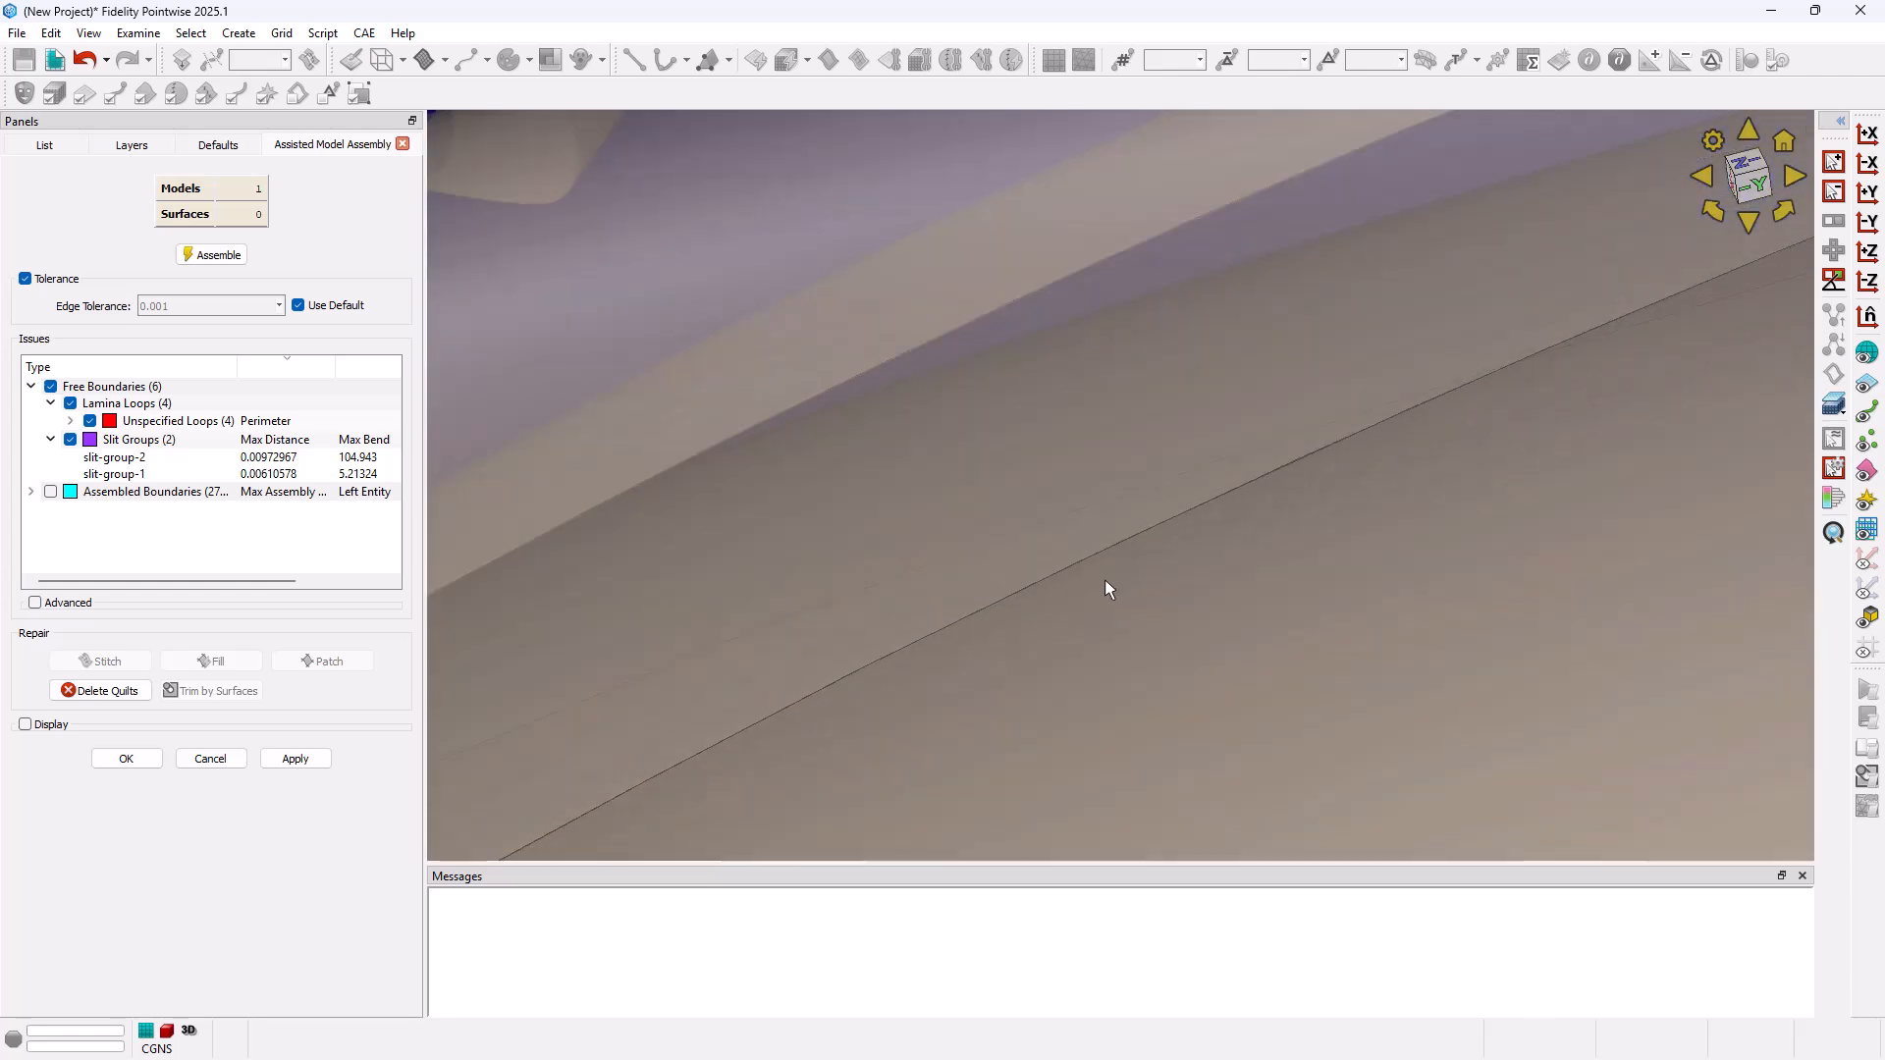
pyautogui.scroll(-8, 1098, 579)
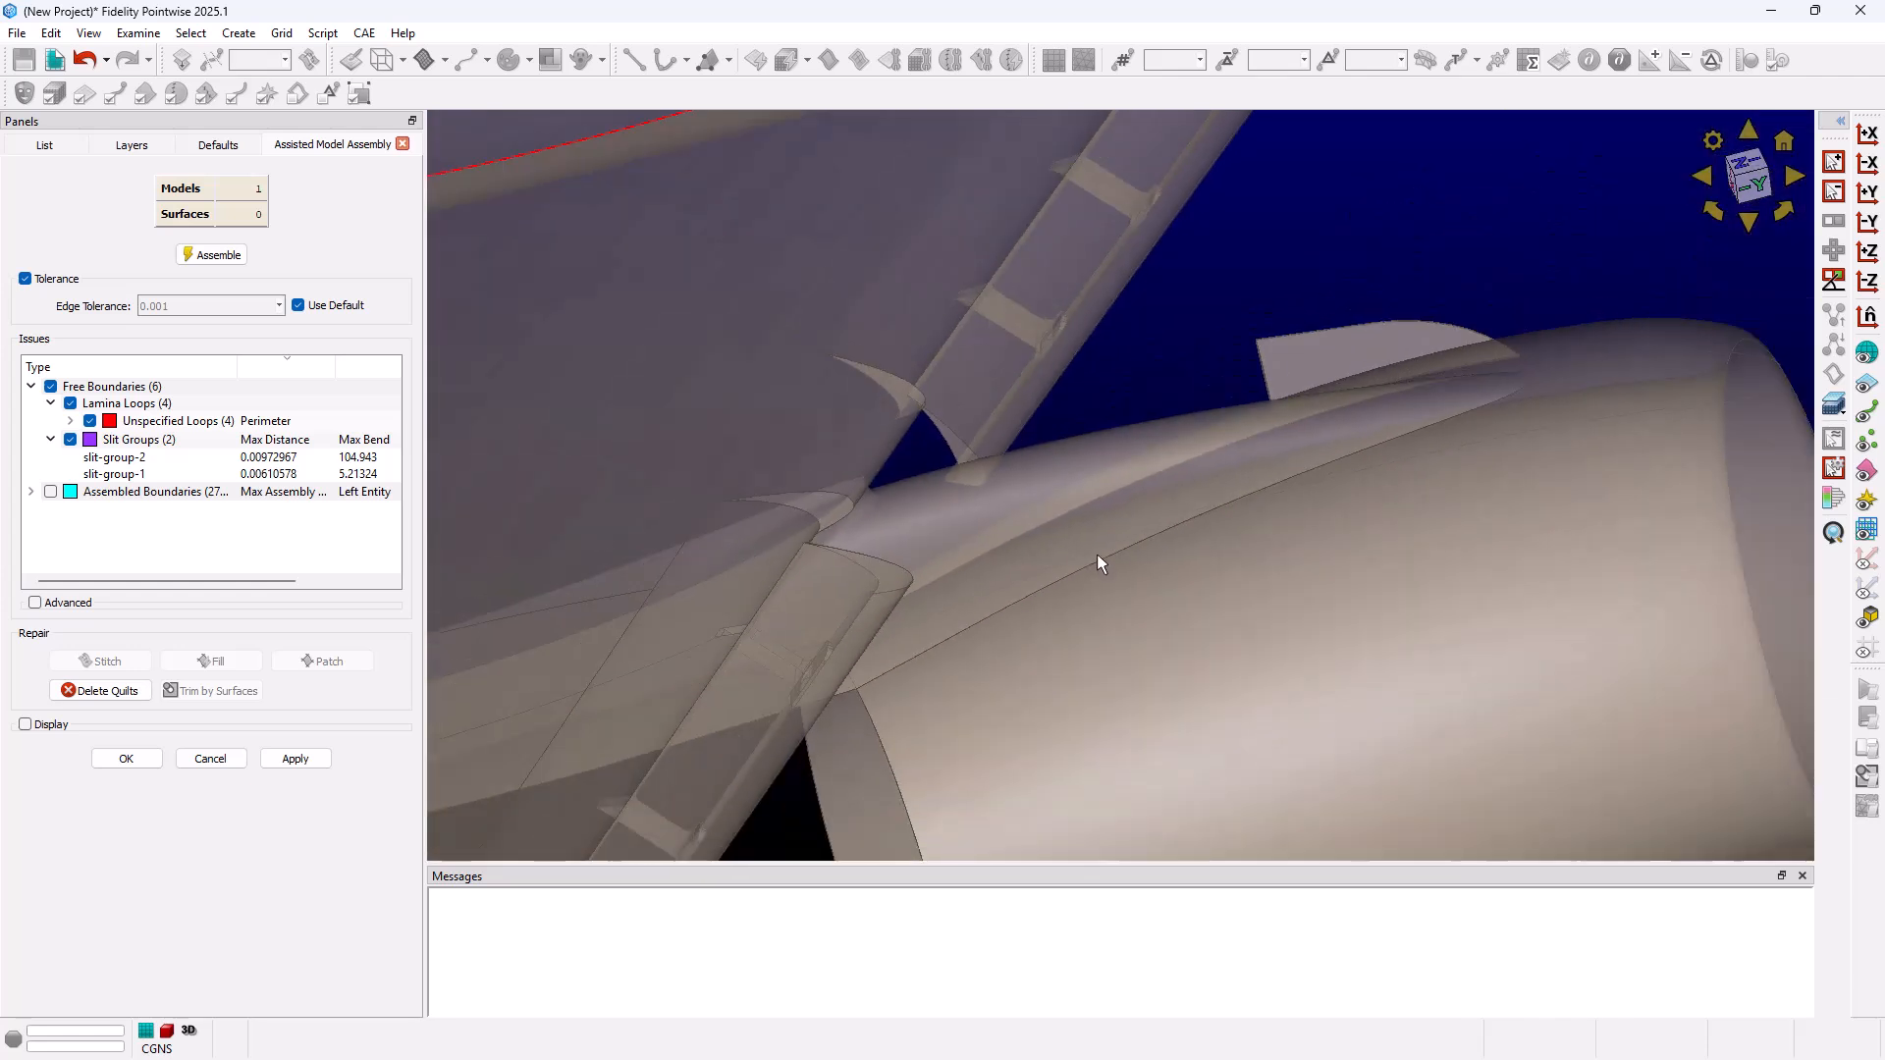
pyautogui.scroll(-8, 1218, 520)
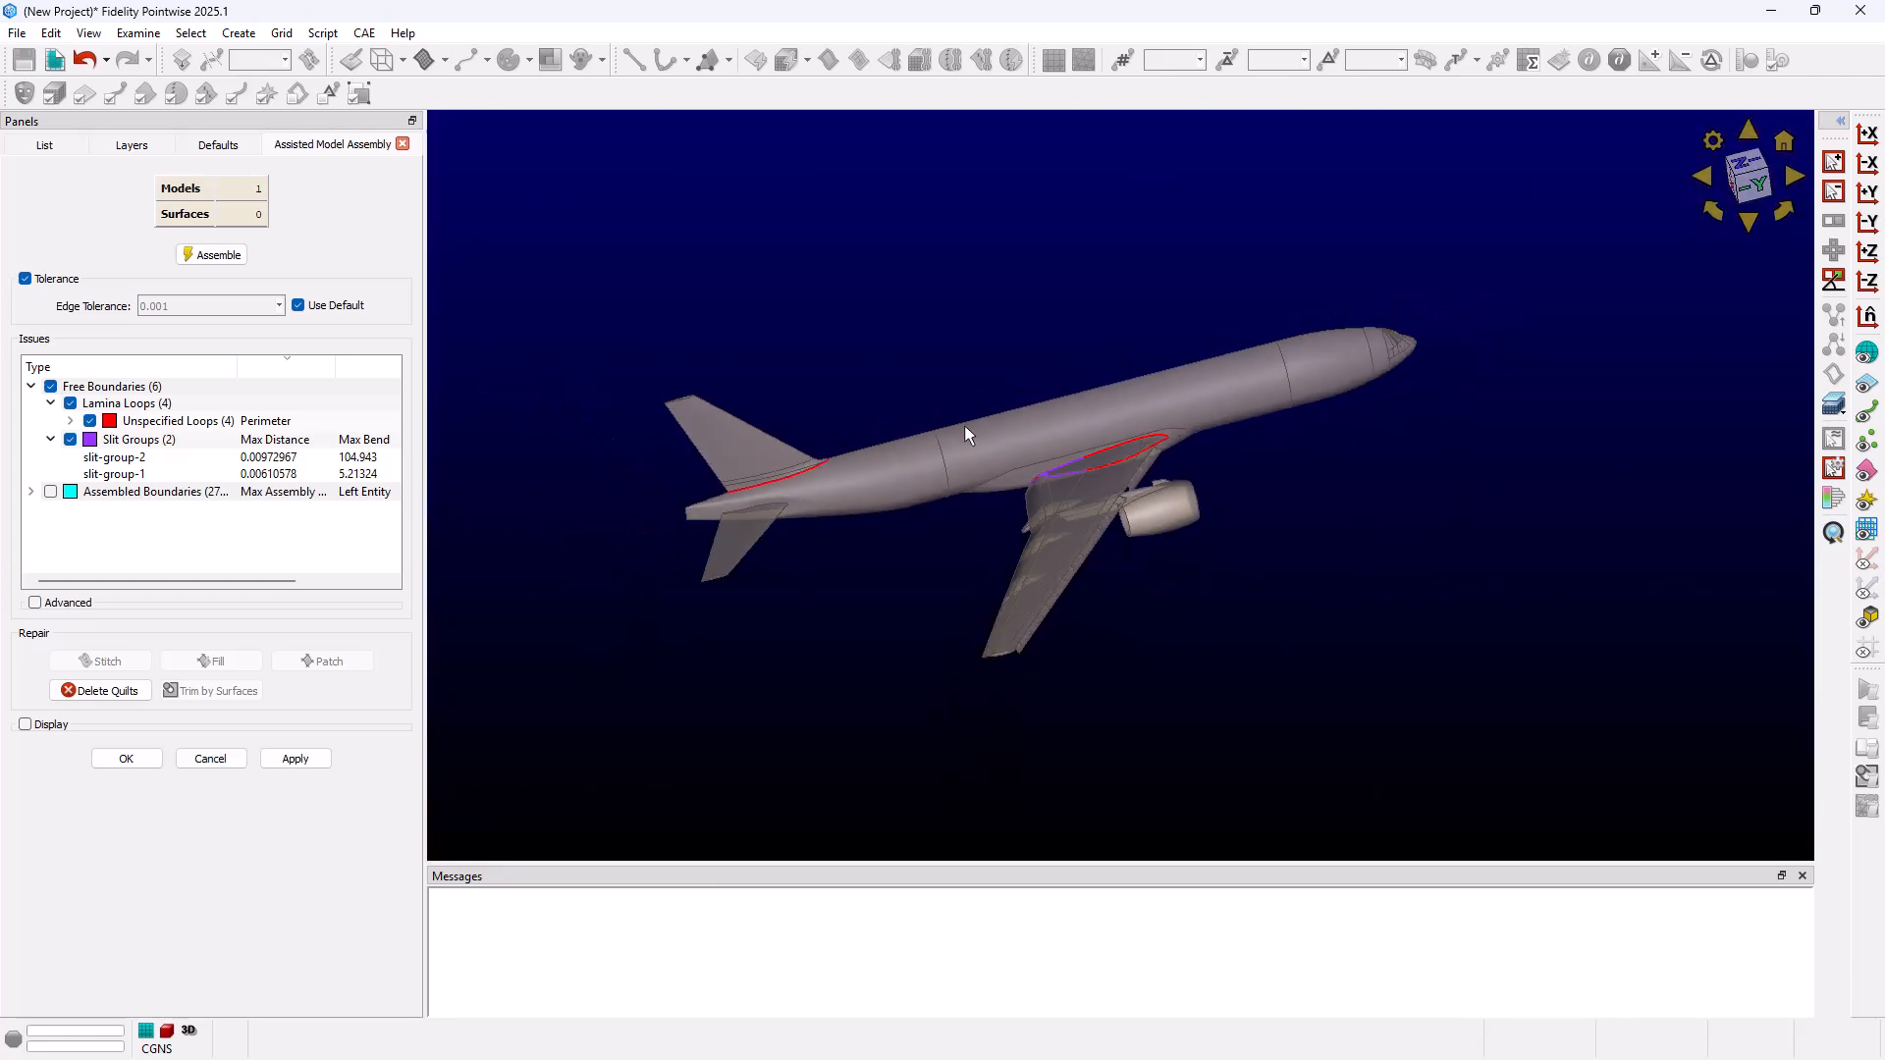
# - Stitch both slit groups at the wing root against the fuselage
pyautogui.moveTo(1045, 463); pyautogui.dragTo(1156, 599, button='right')
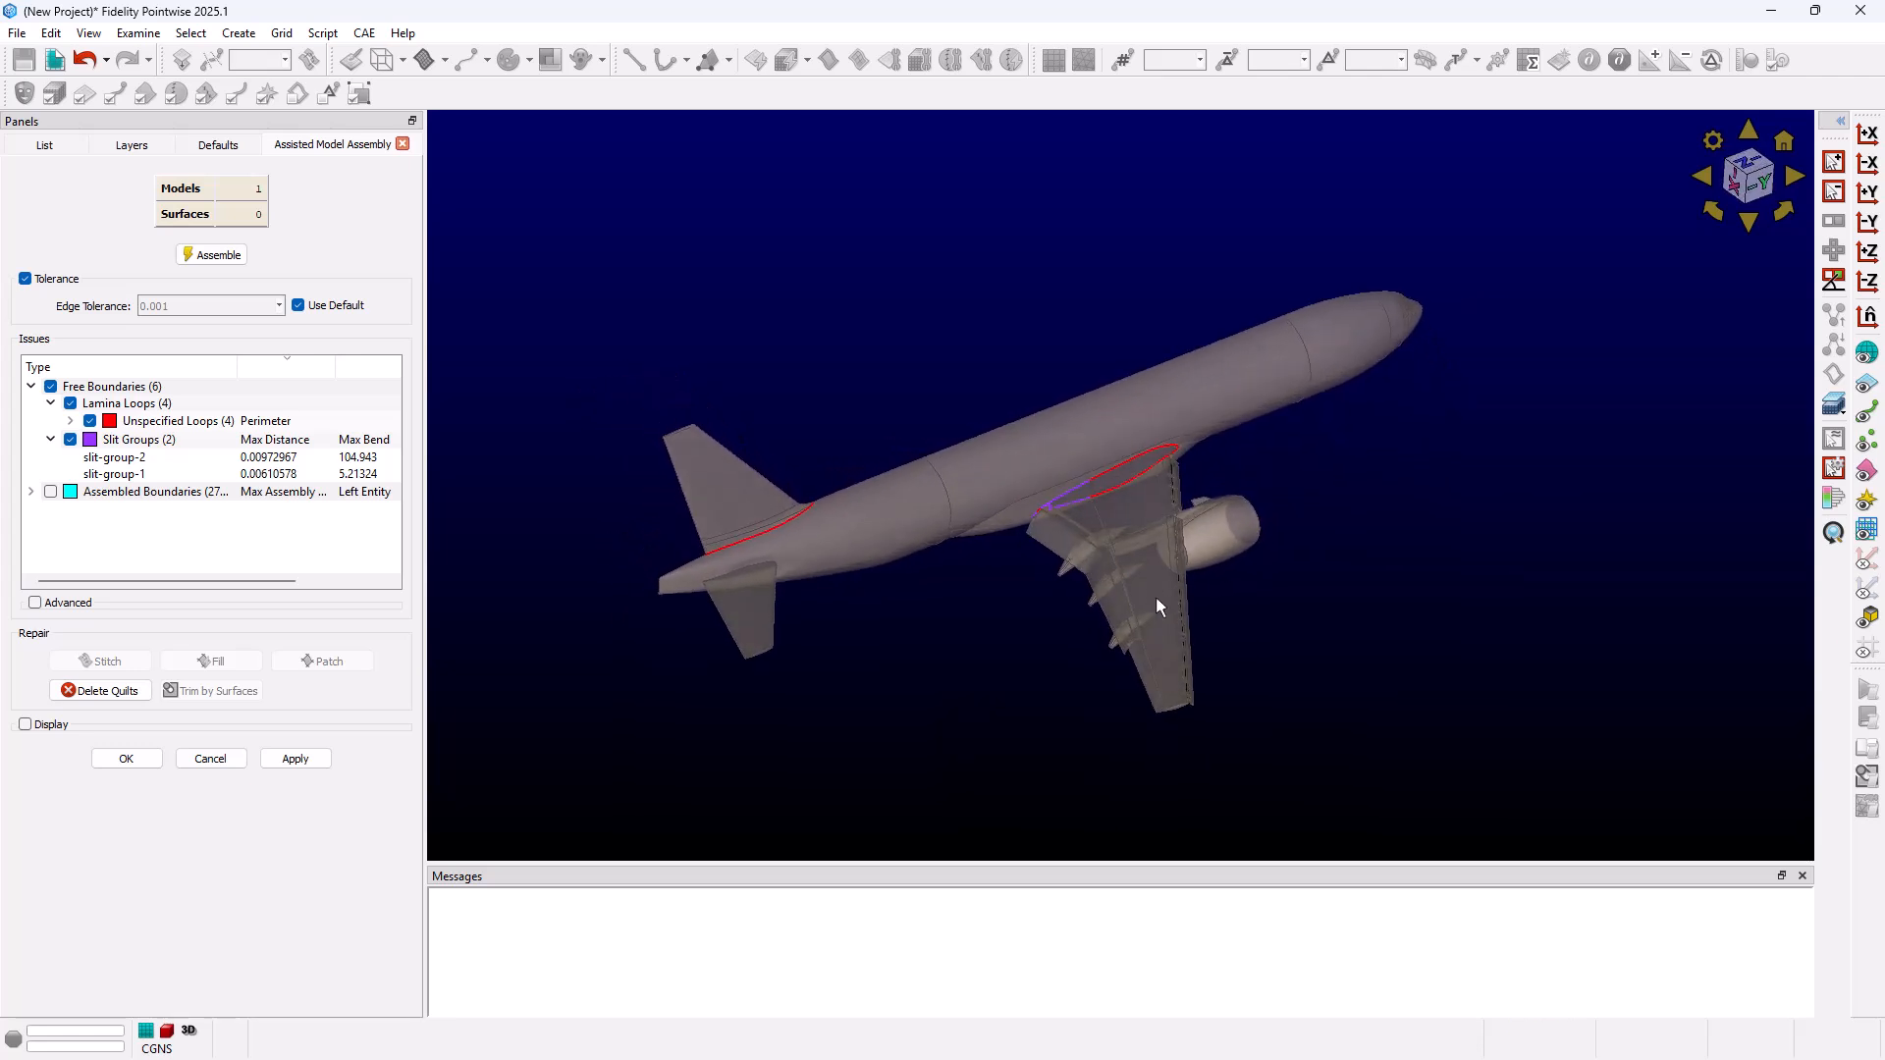
pyautogui.scroll(1, 780, 475)
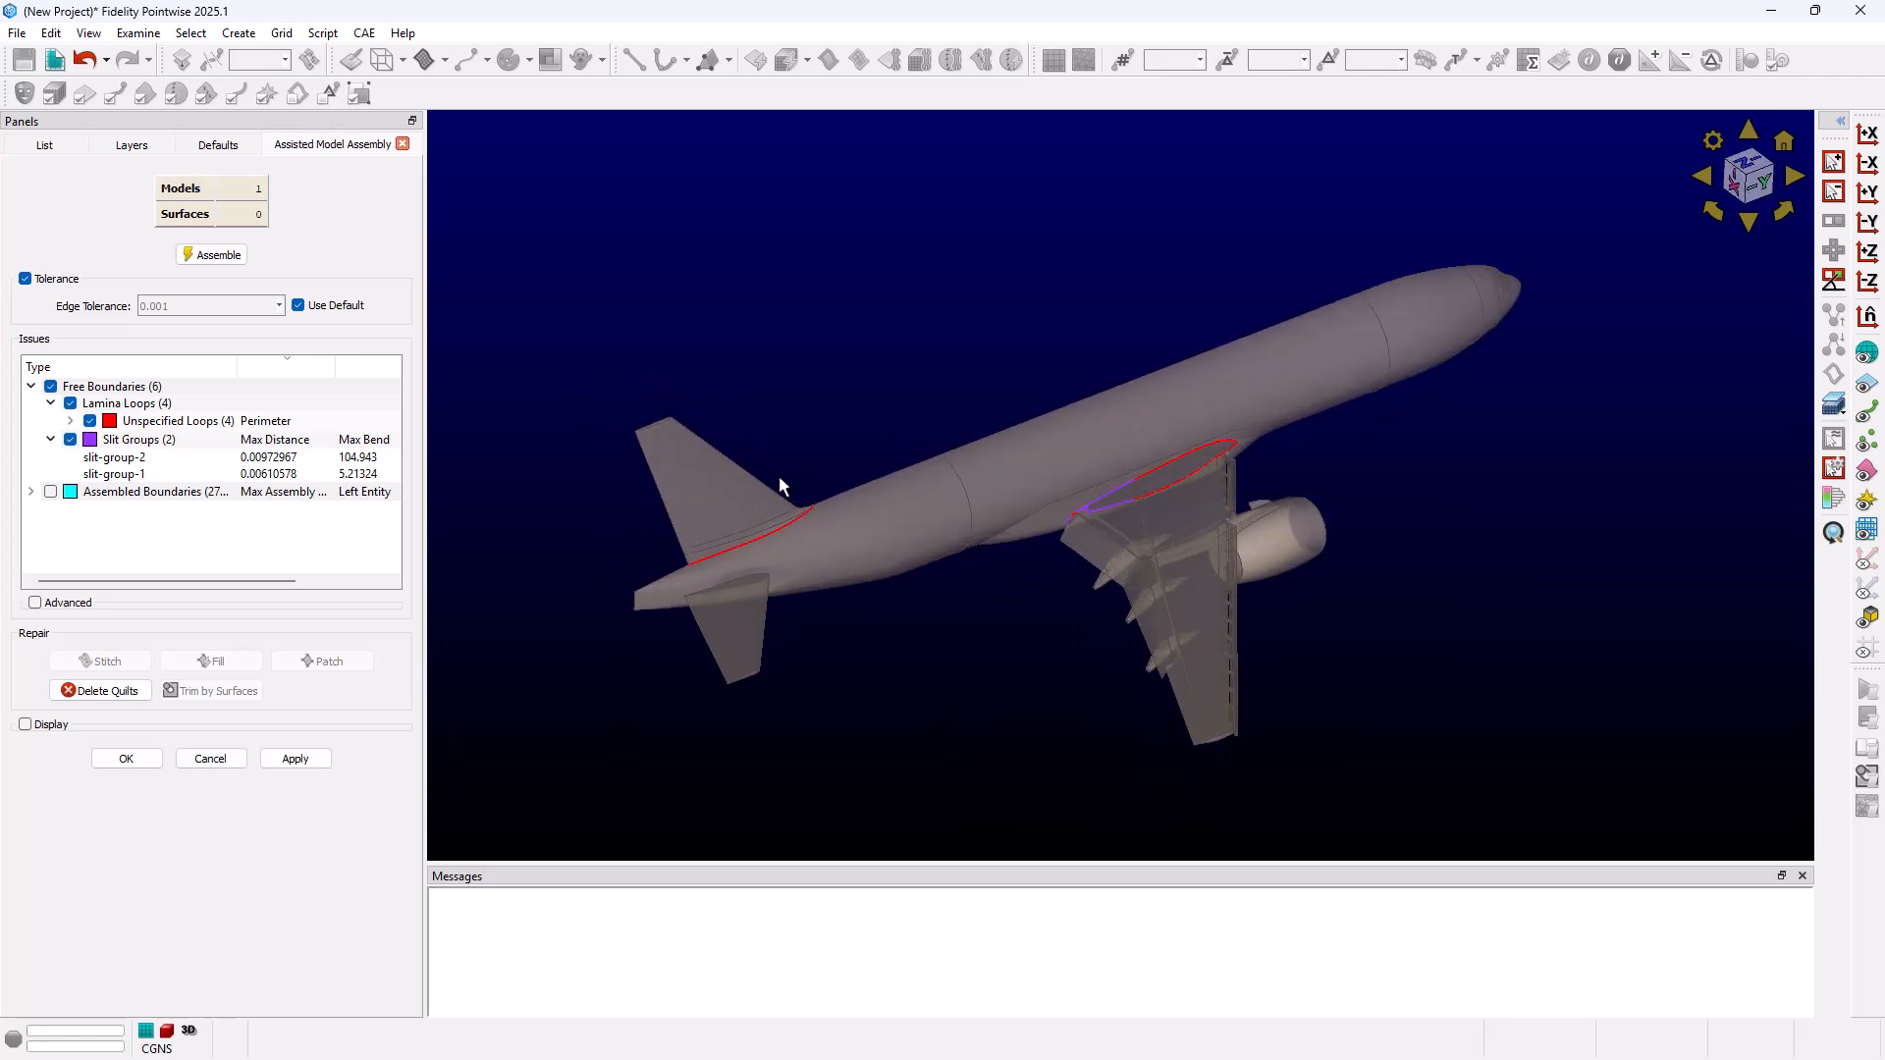
pyautogui.click(155, 442)
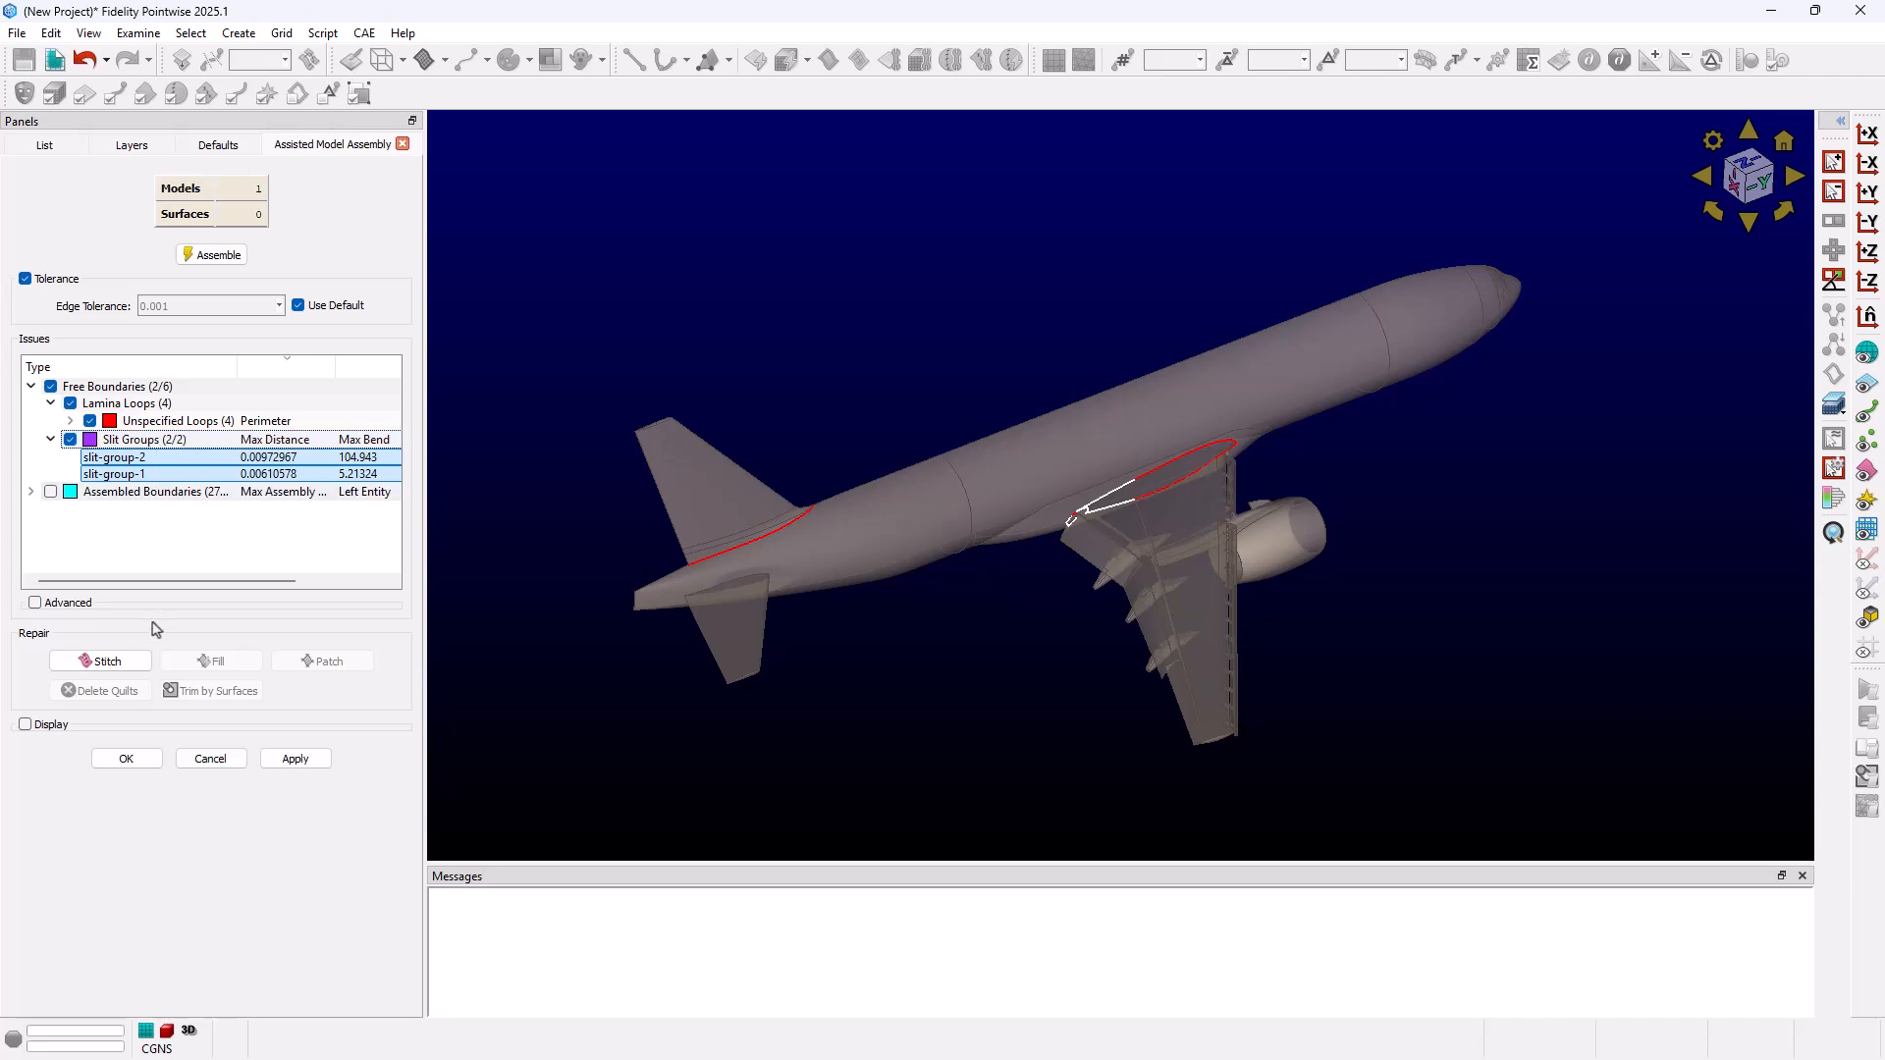
pyautogui.click(106, 661)
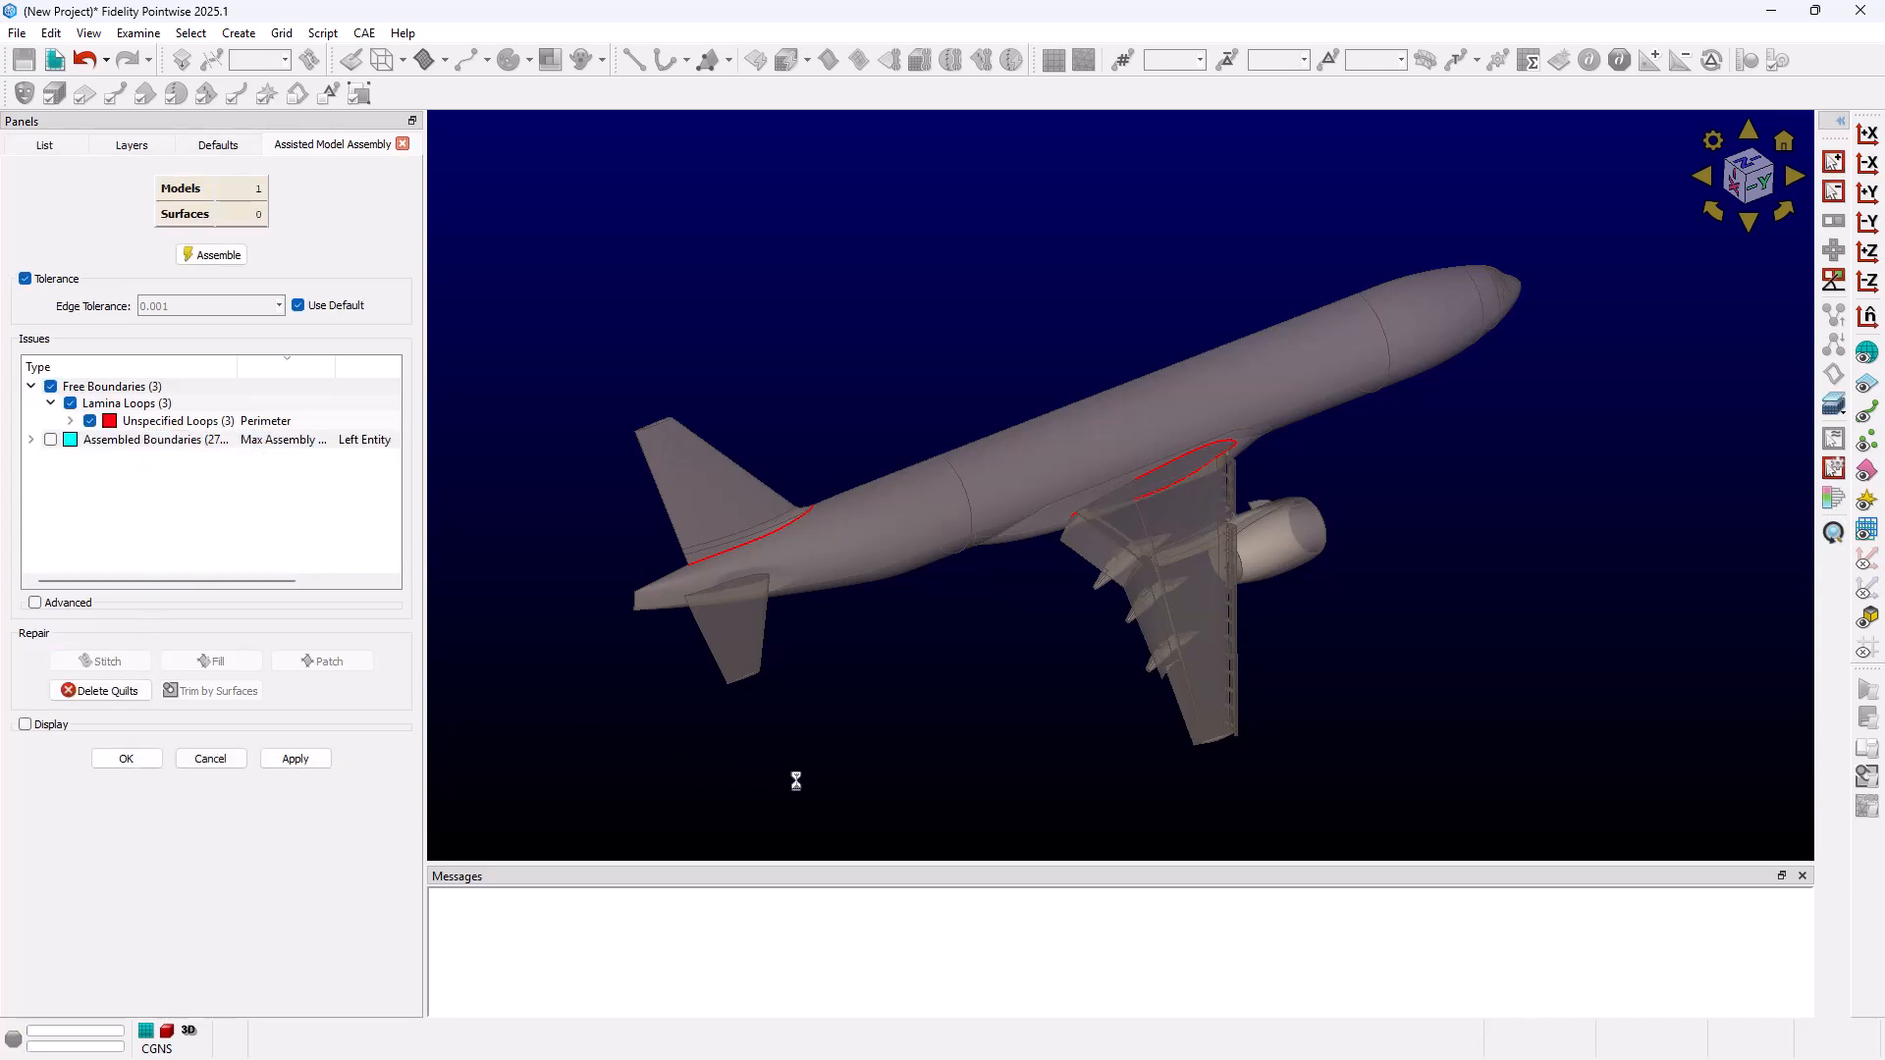
# - List the individual unspecified lamina loops and examine where they lie around the tail and wing root
pyautogui.click(70, 420)
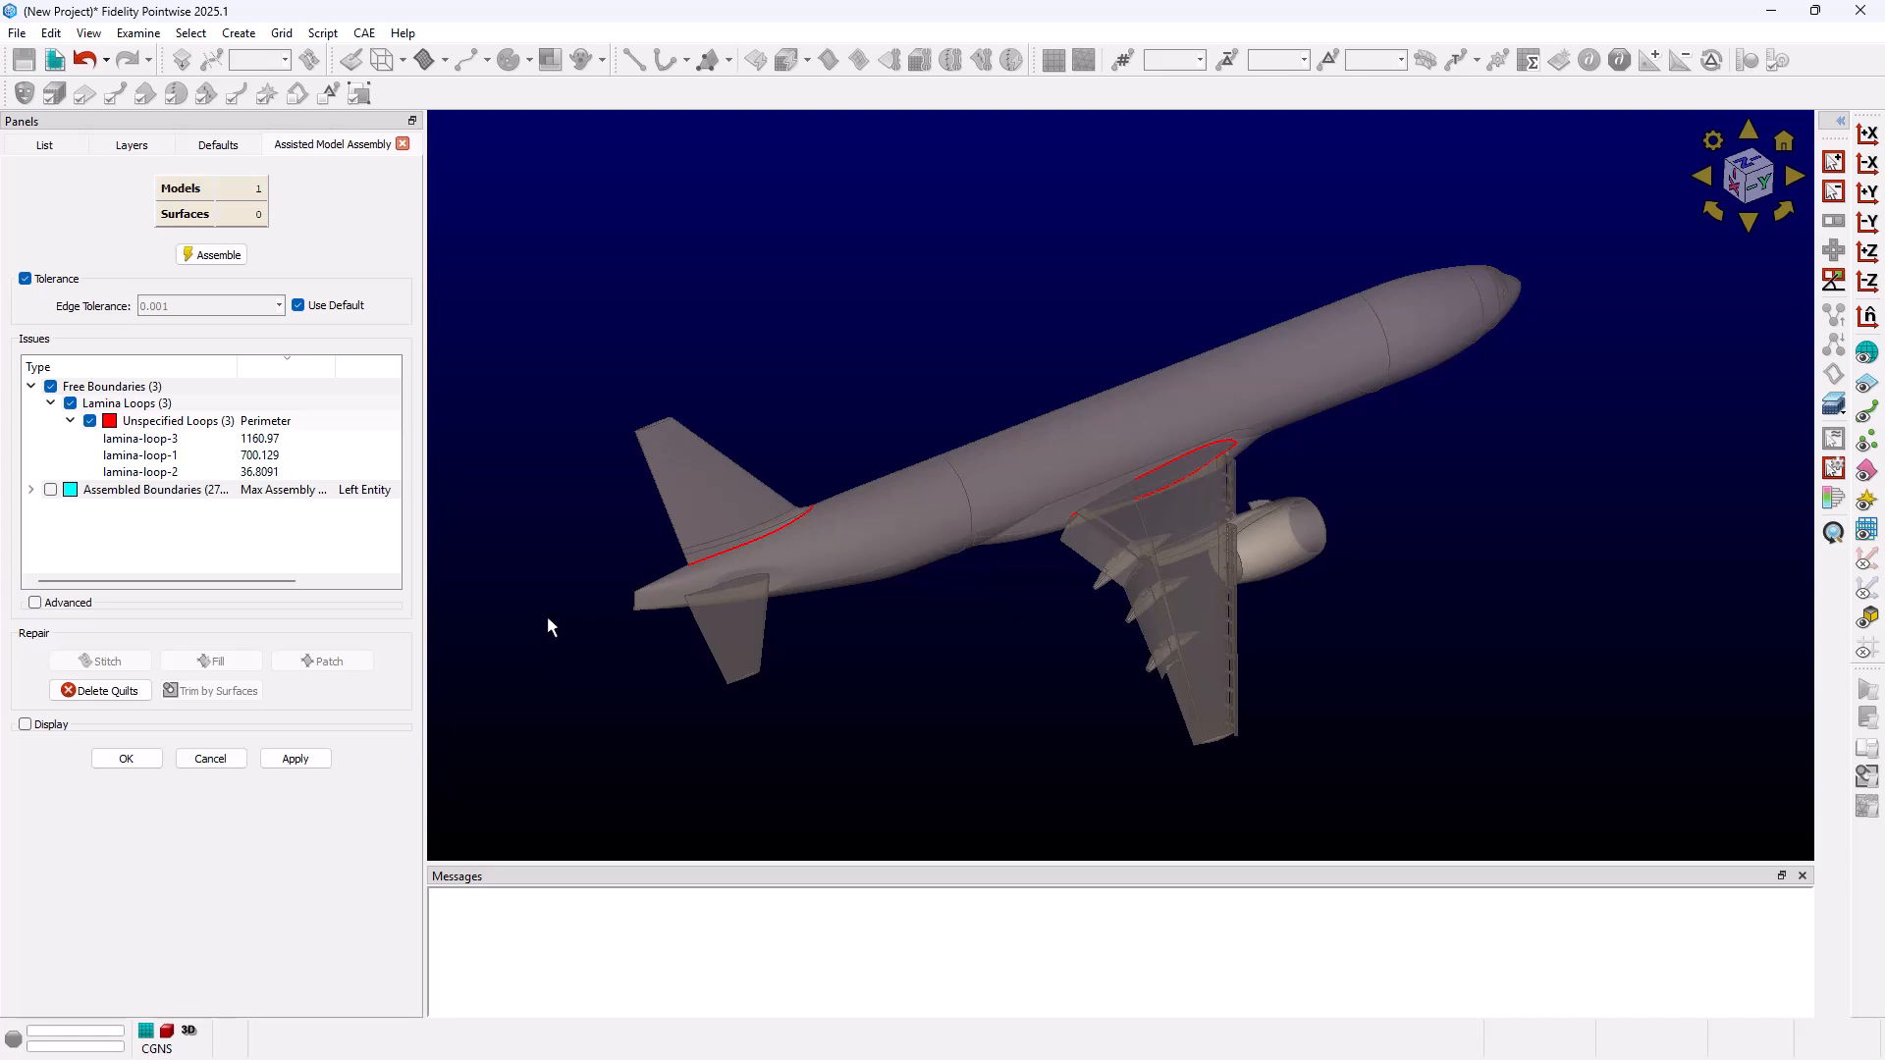
pyautogui.scroll(1, 580, 601)
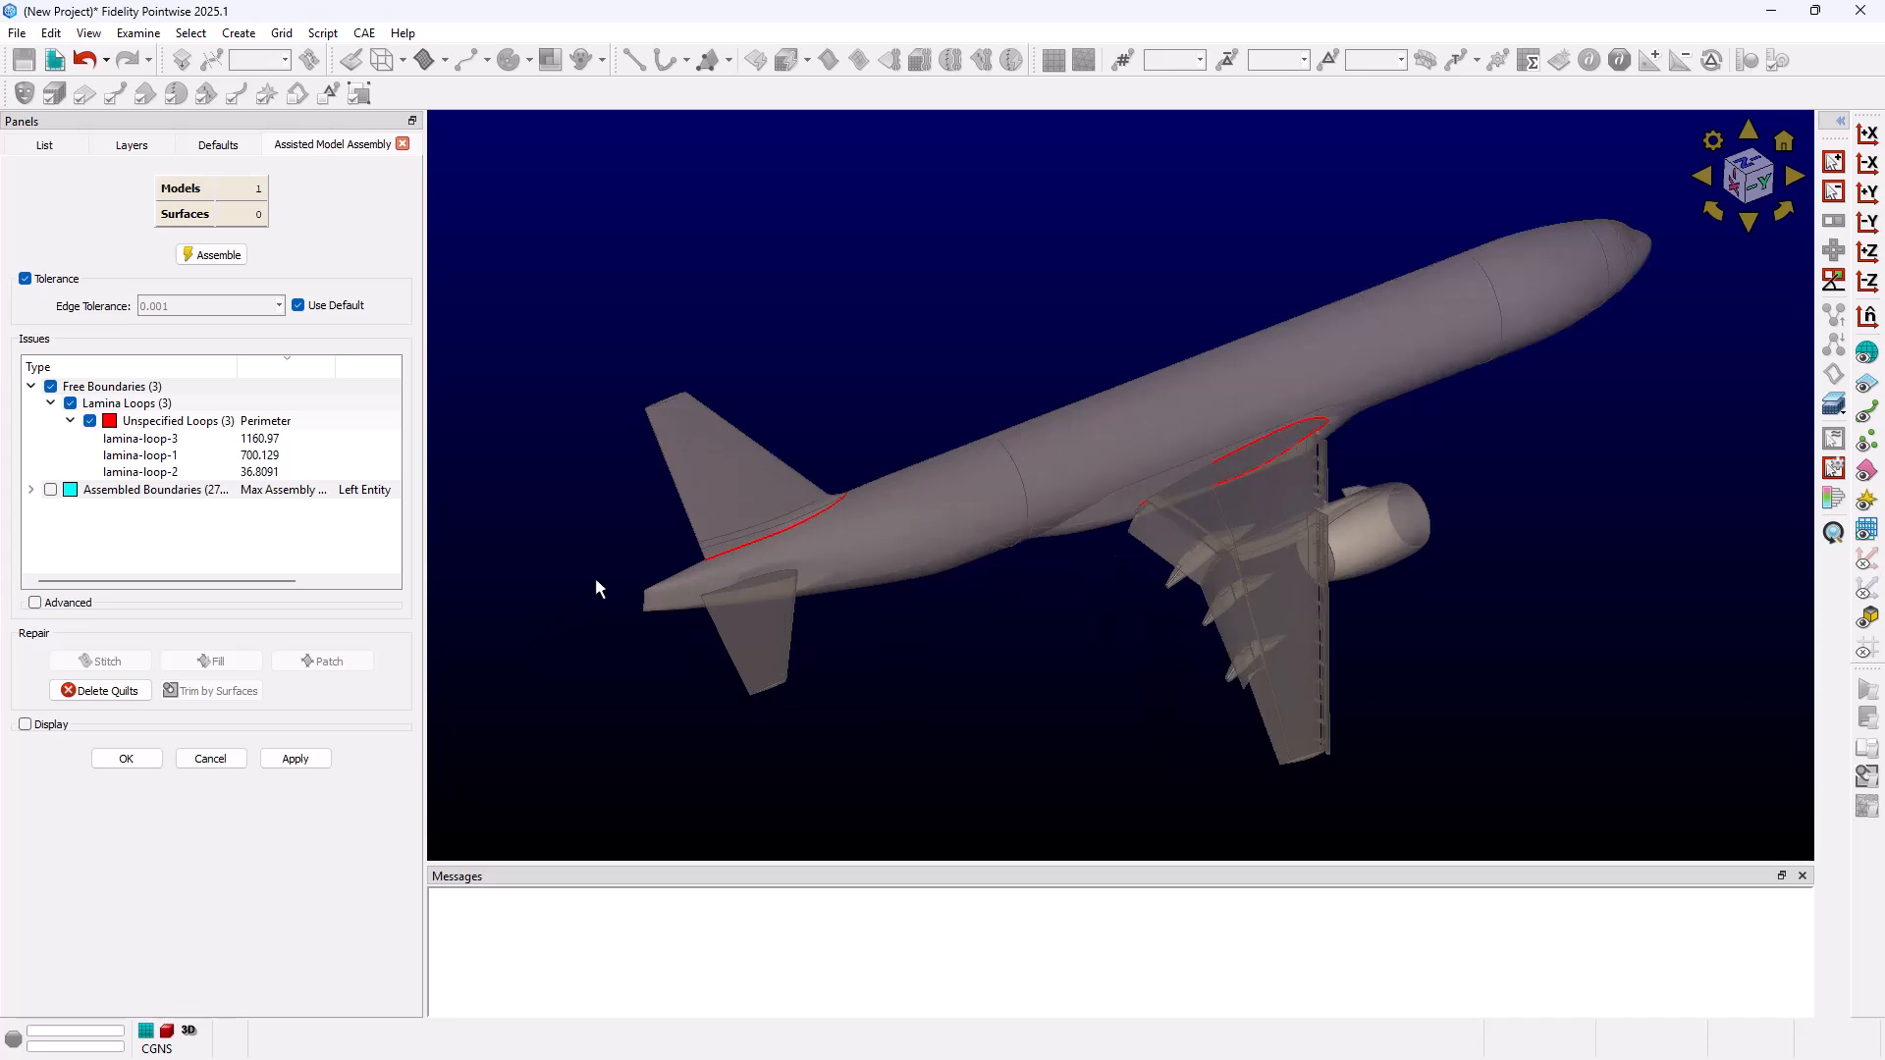
pyautogui.scroll(1, 839, 444)
pyautogui.scroll(1, 839, 444)
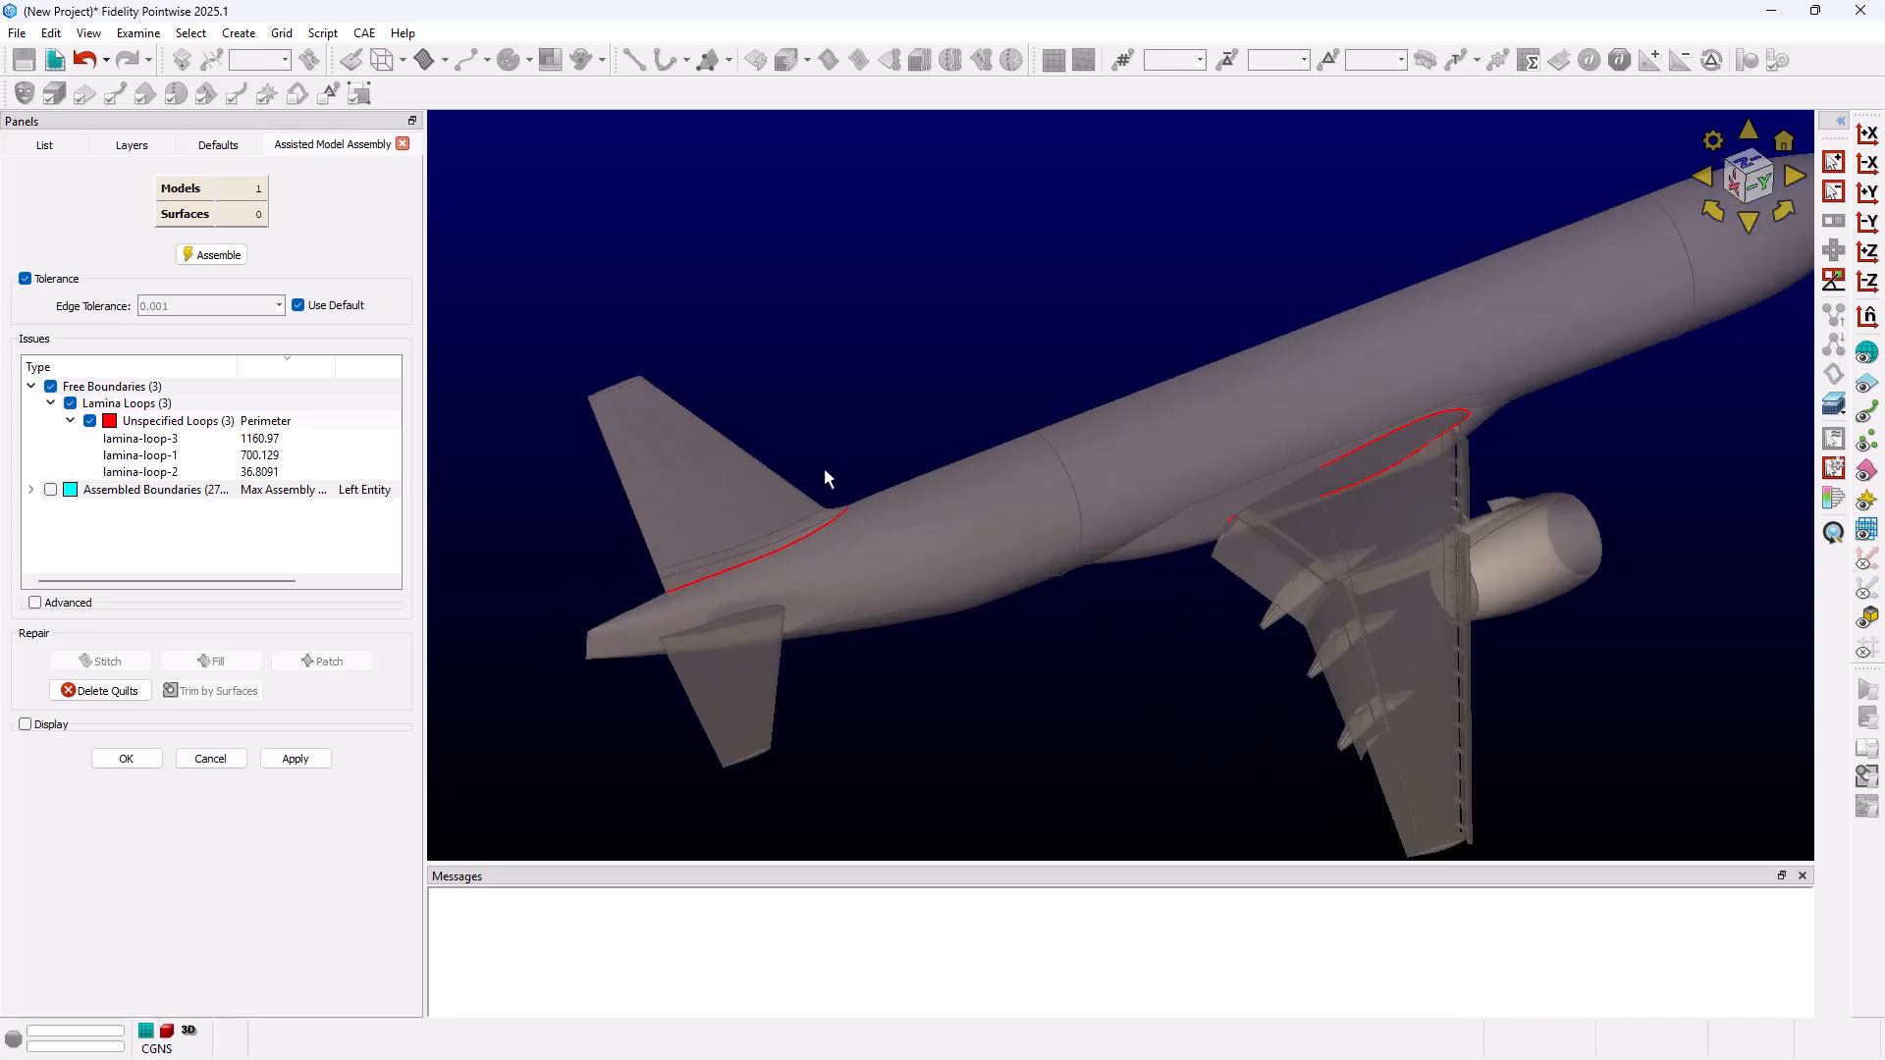
pyautogui.scroll(-1, 823, 467)
pyautogui.scroll(-1, 496, 644)
pyautogui.scroll(1, 496, 644)
pyautogui.scroll(-3, 538, 612)
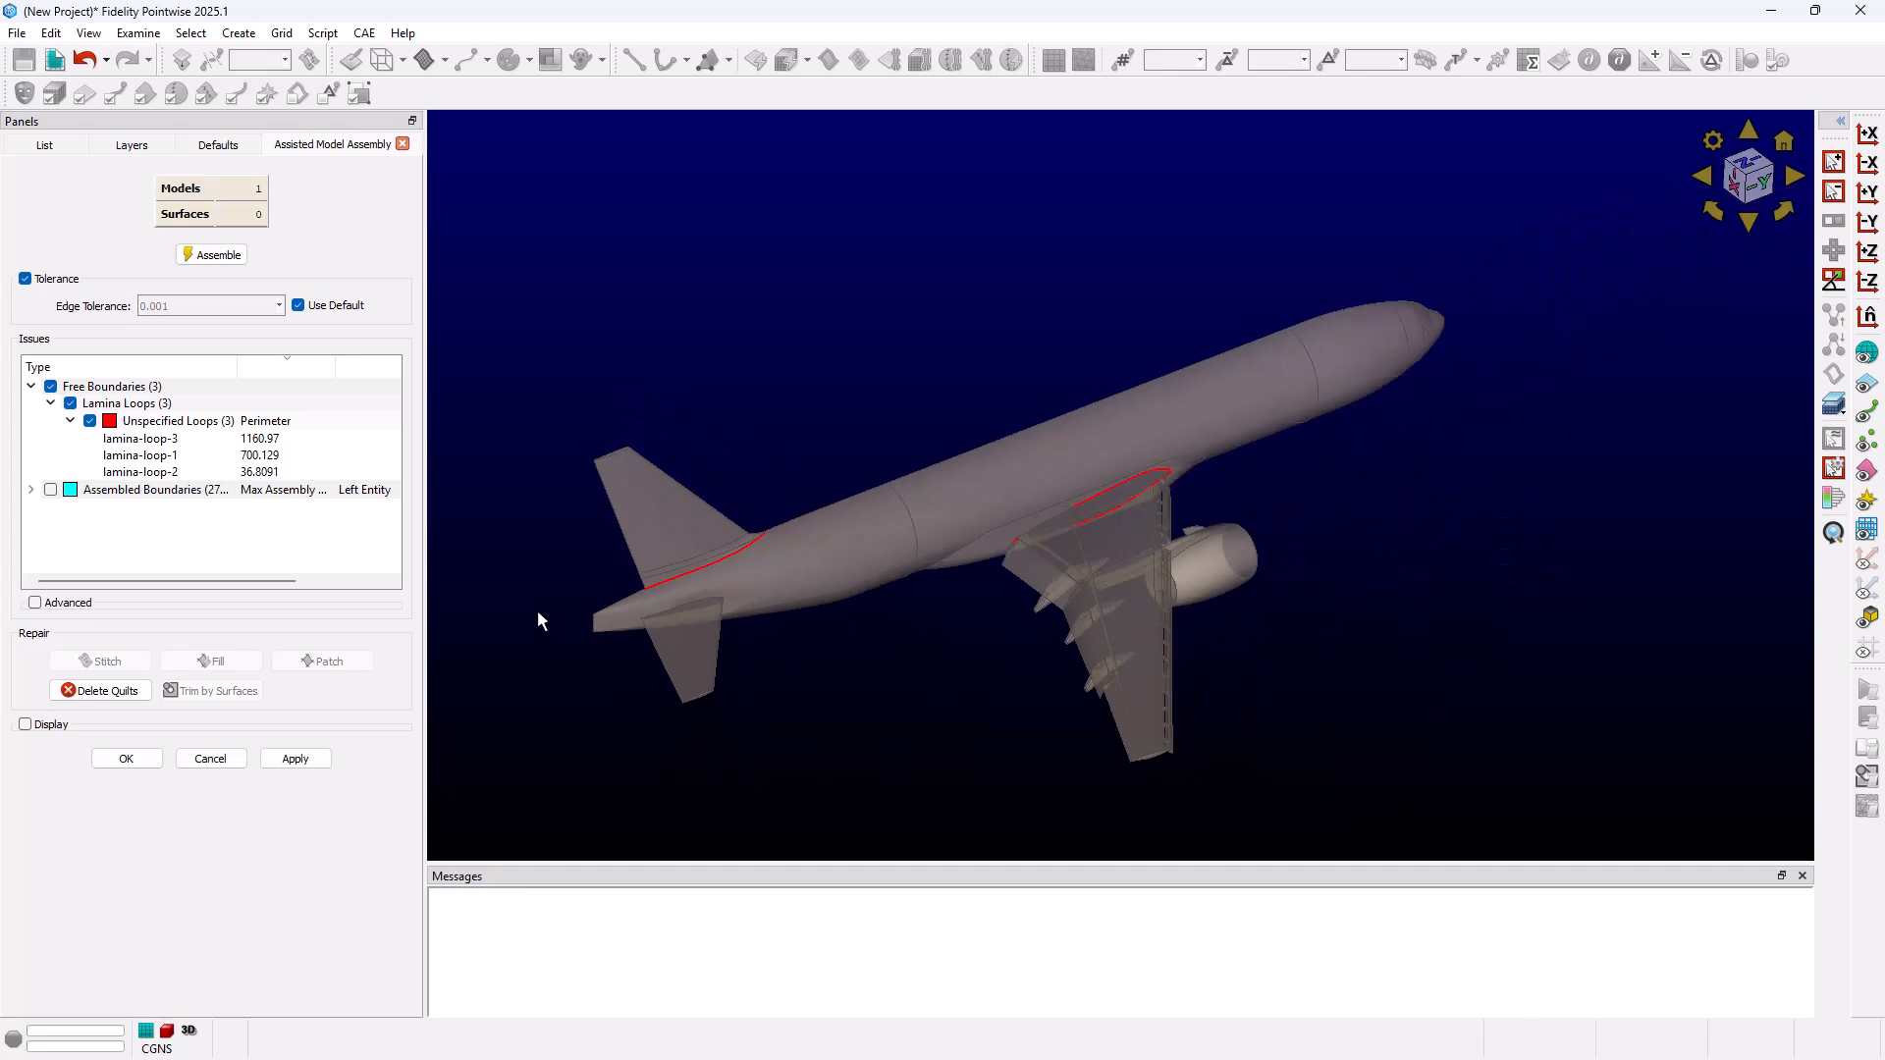
pyautogui.scroll(1, 538, 612)
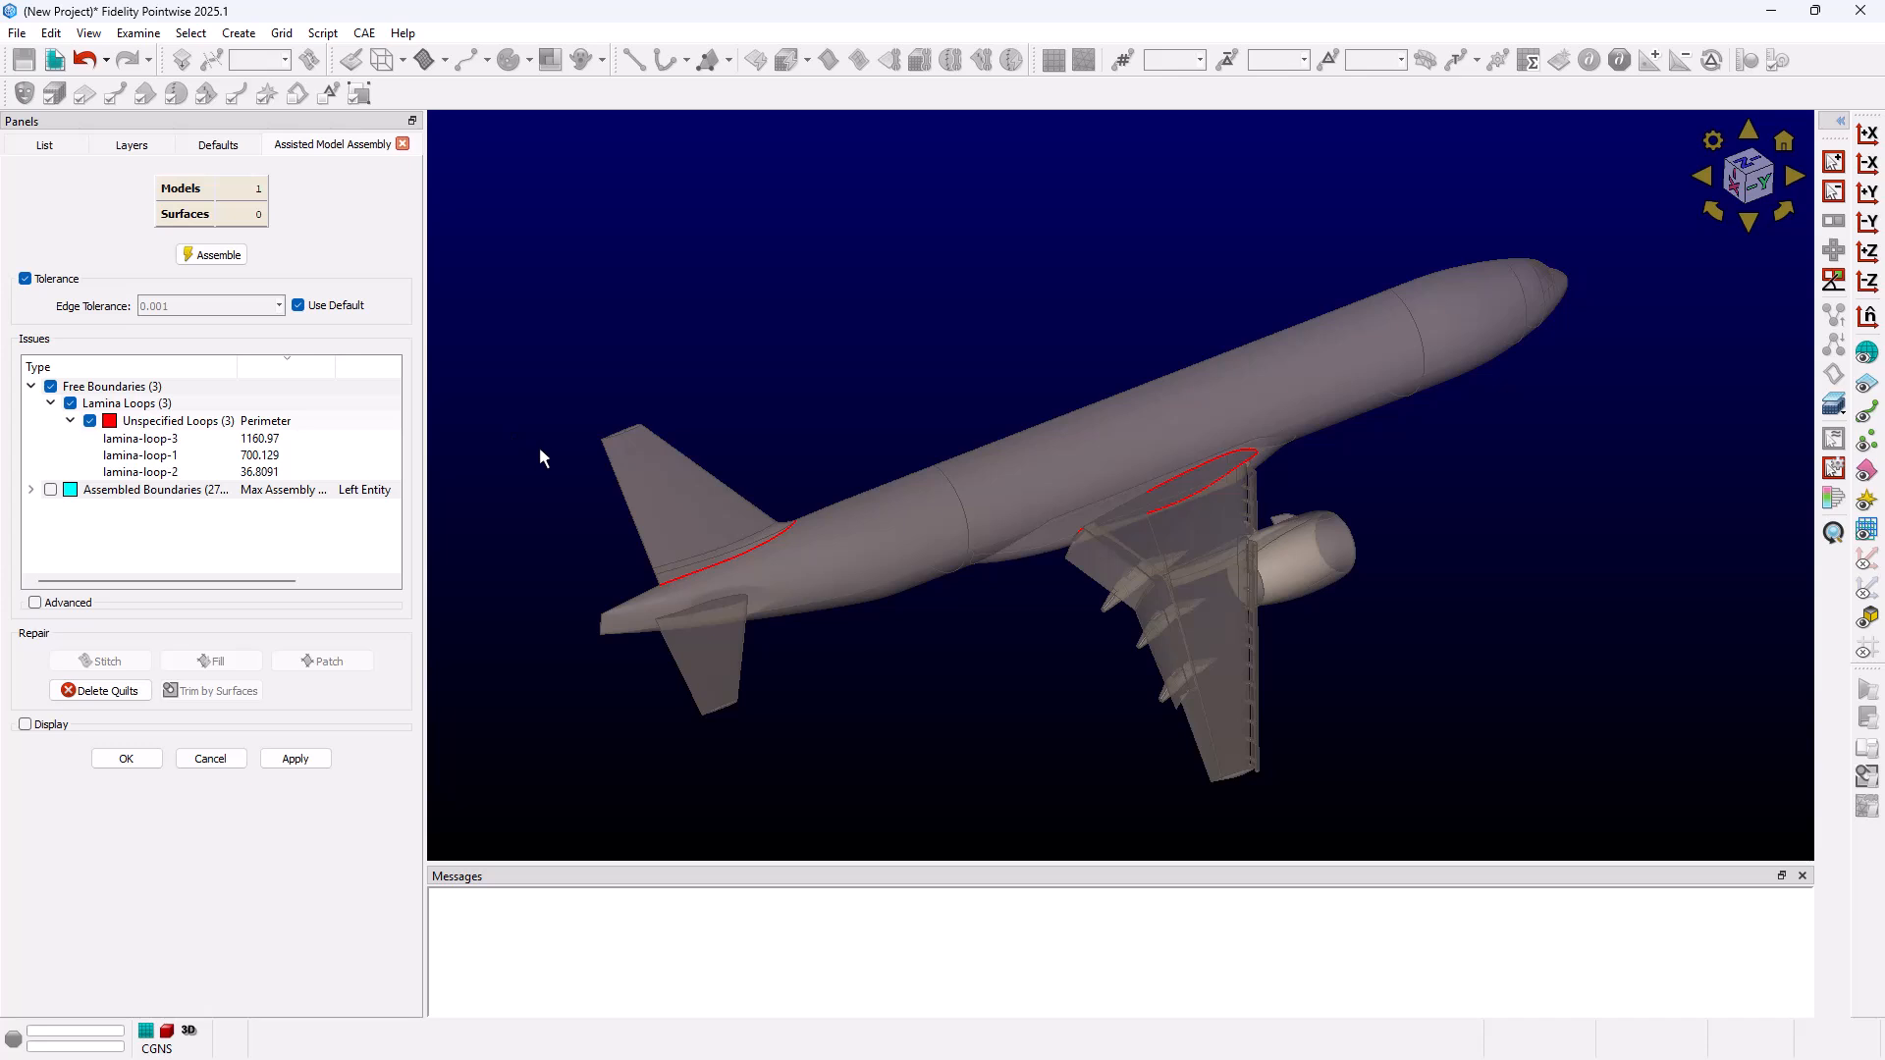
pyautogui.click(169, 440)
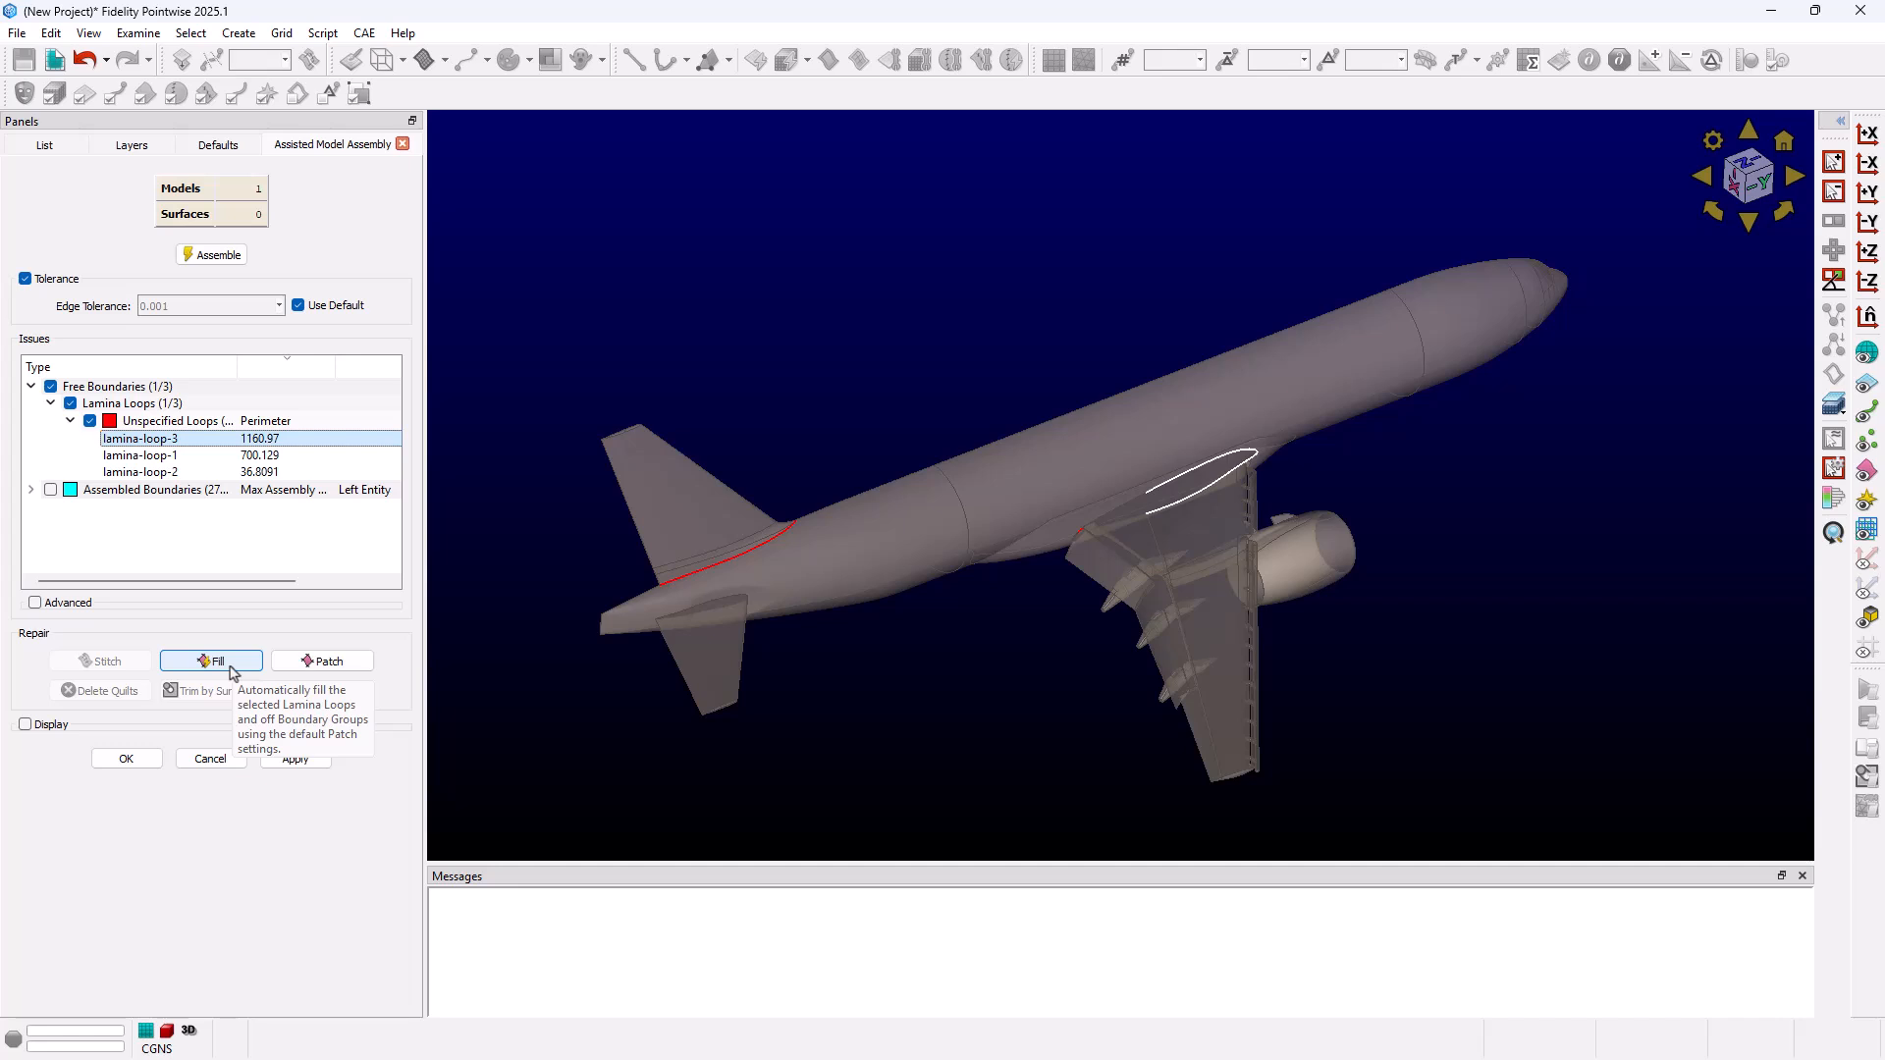
pyautogui.click(360, 661)
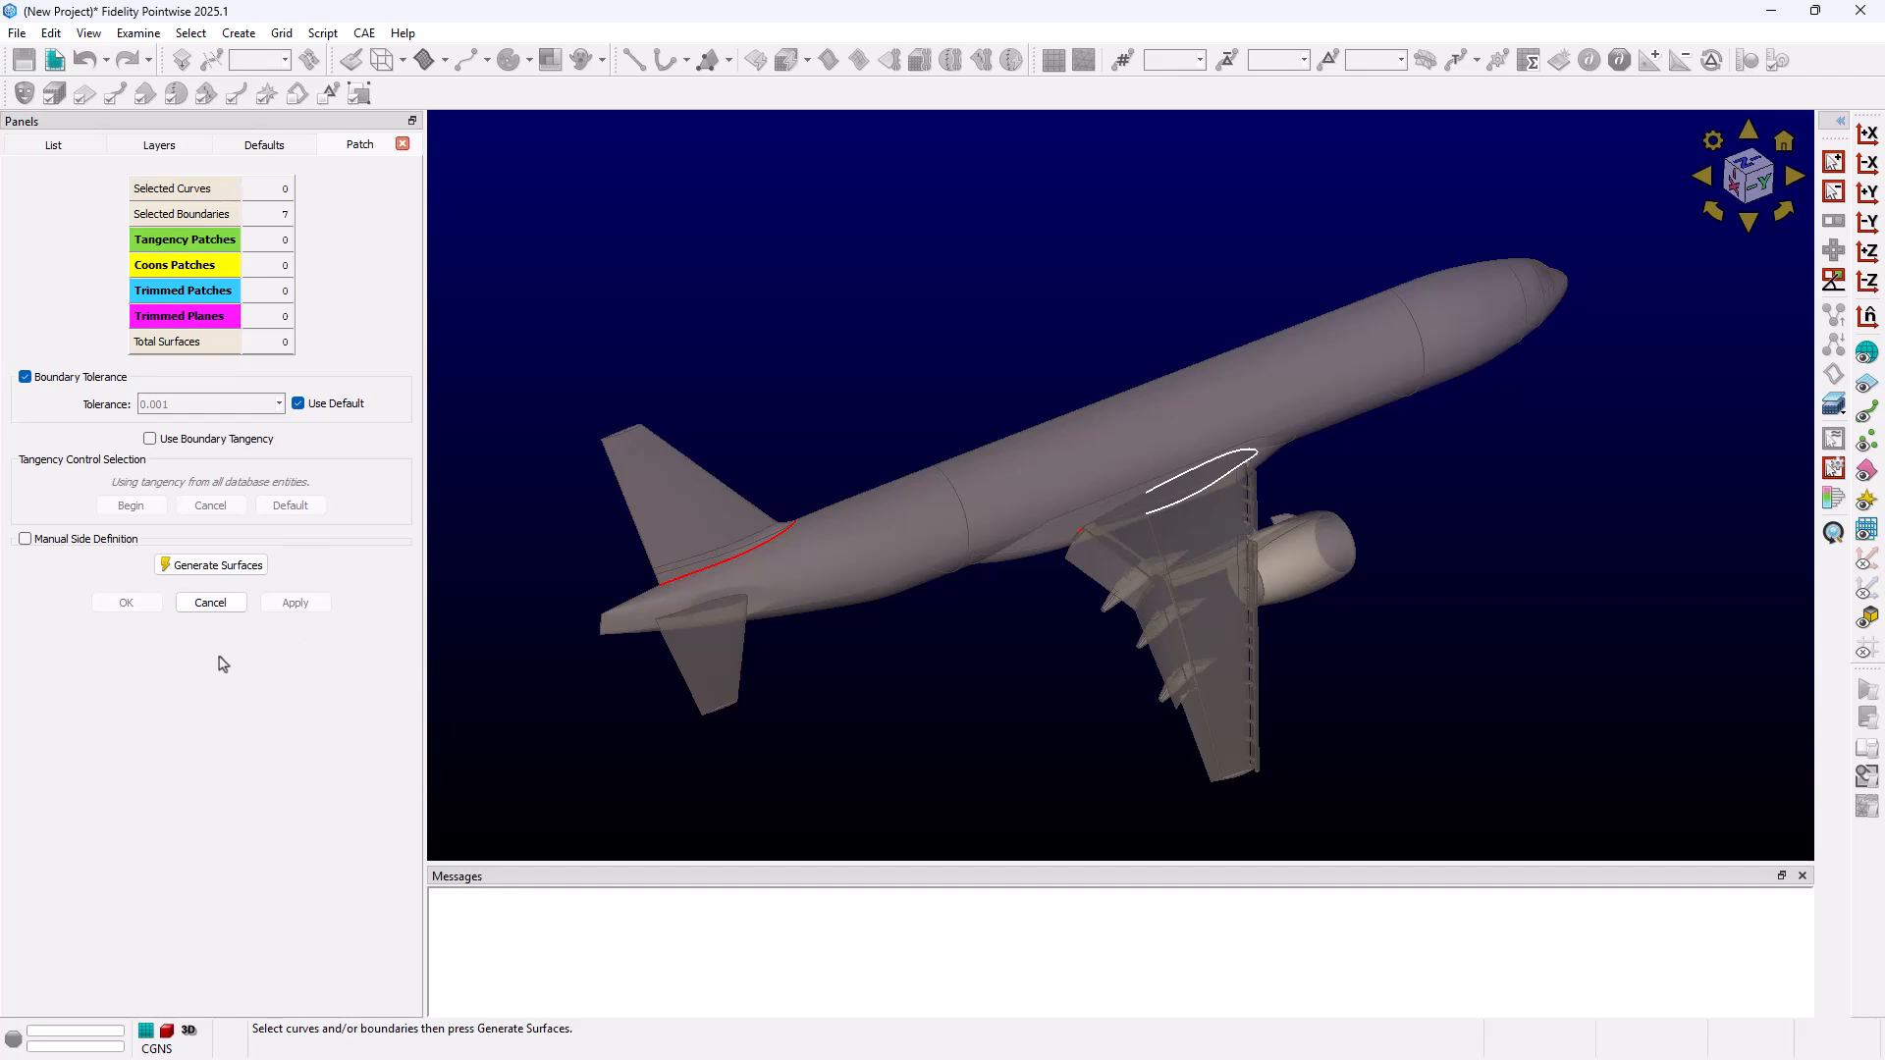
pyautogui.click(242, 604)
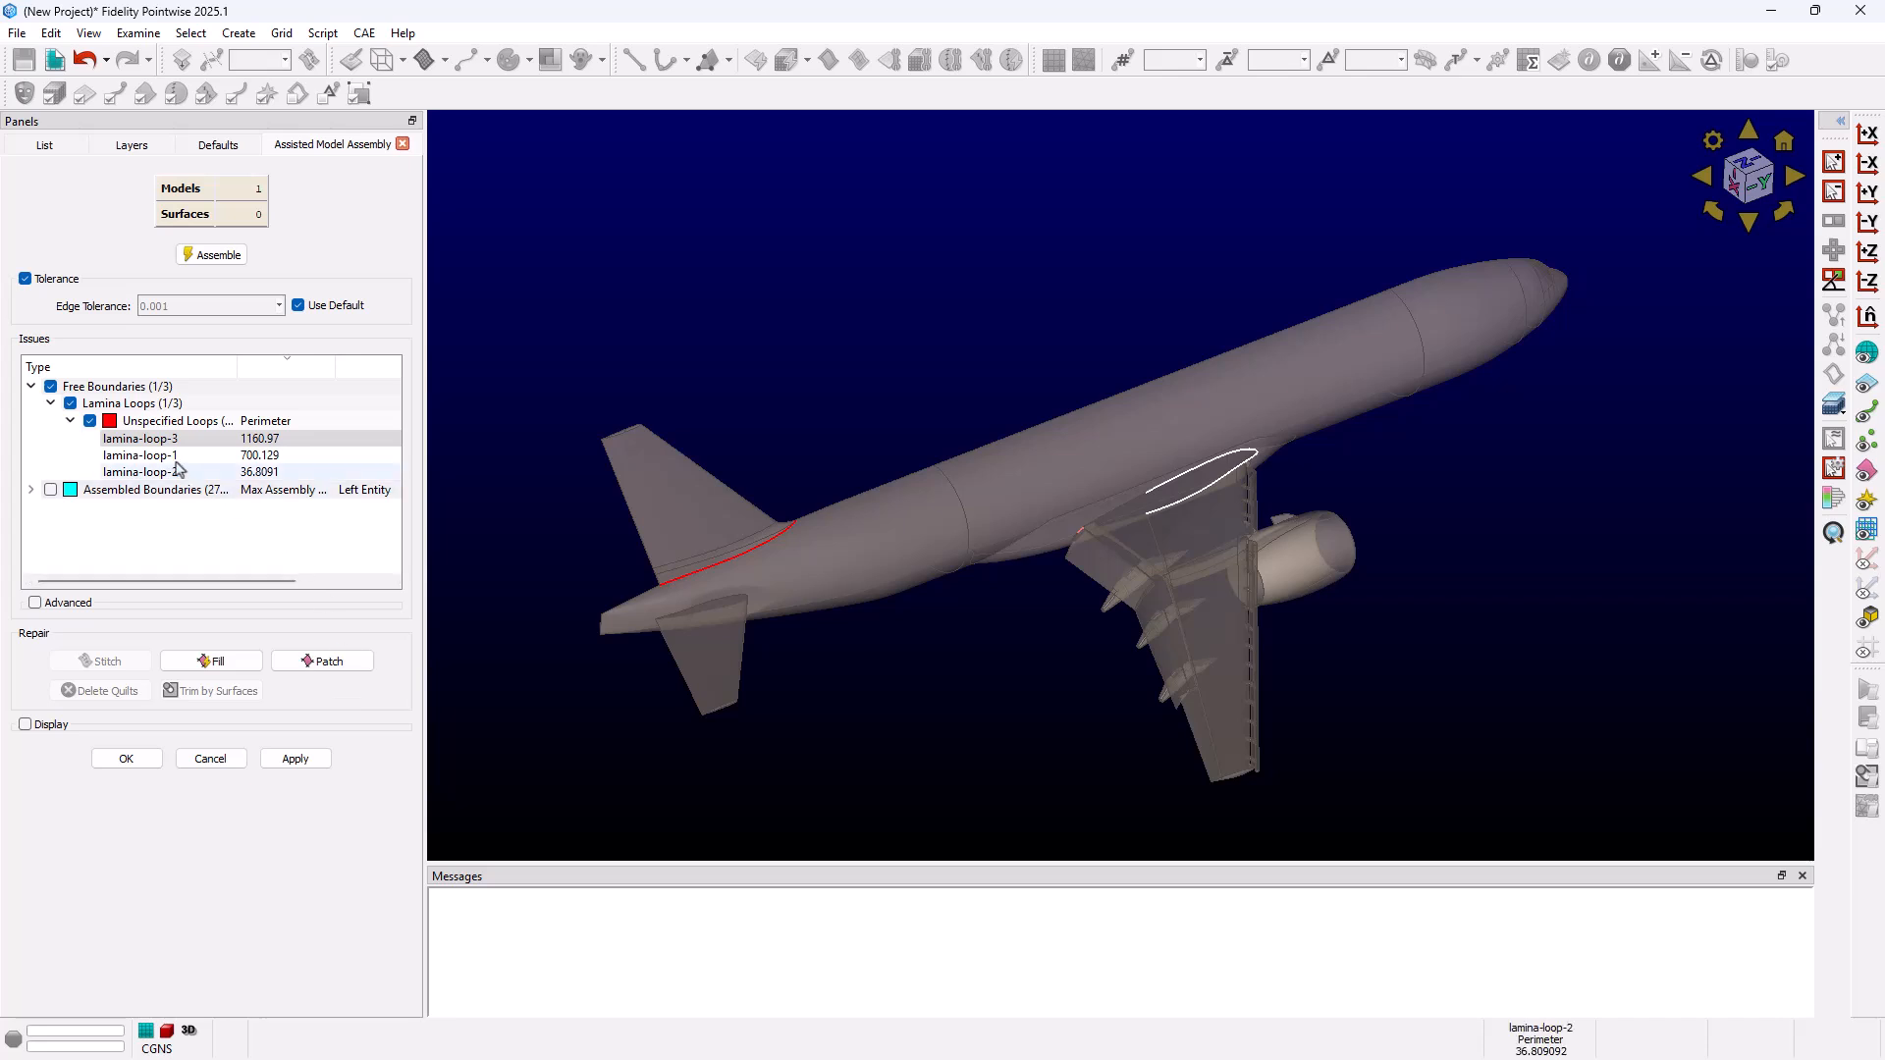
# - Select all unspecified lamina loops and cycle through a view of each one, with Zoom Out enabled
pyautogui.click(154, 423)
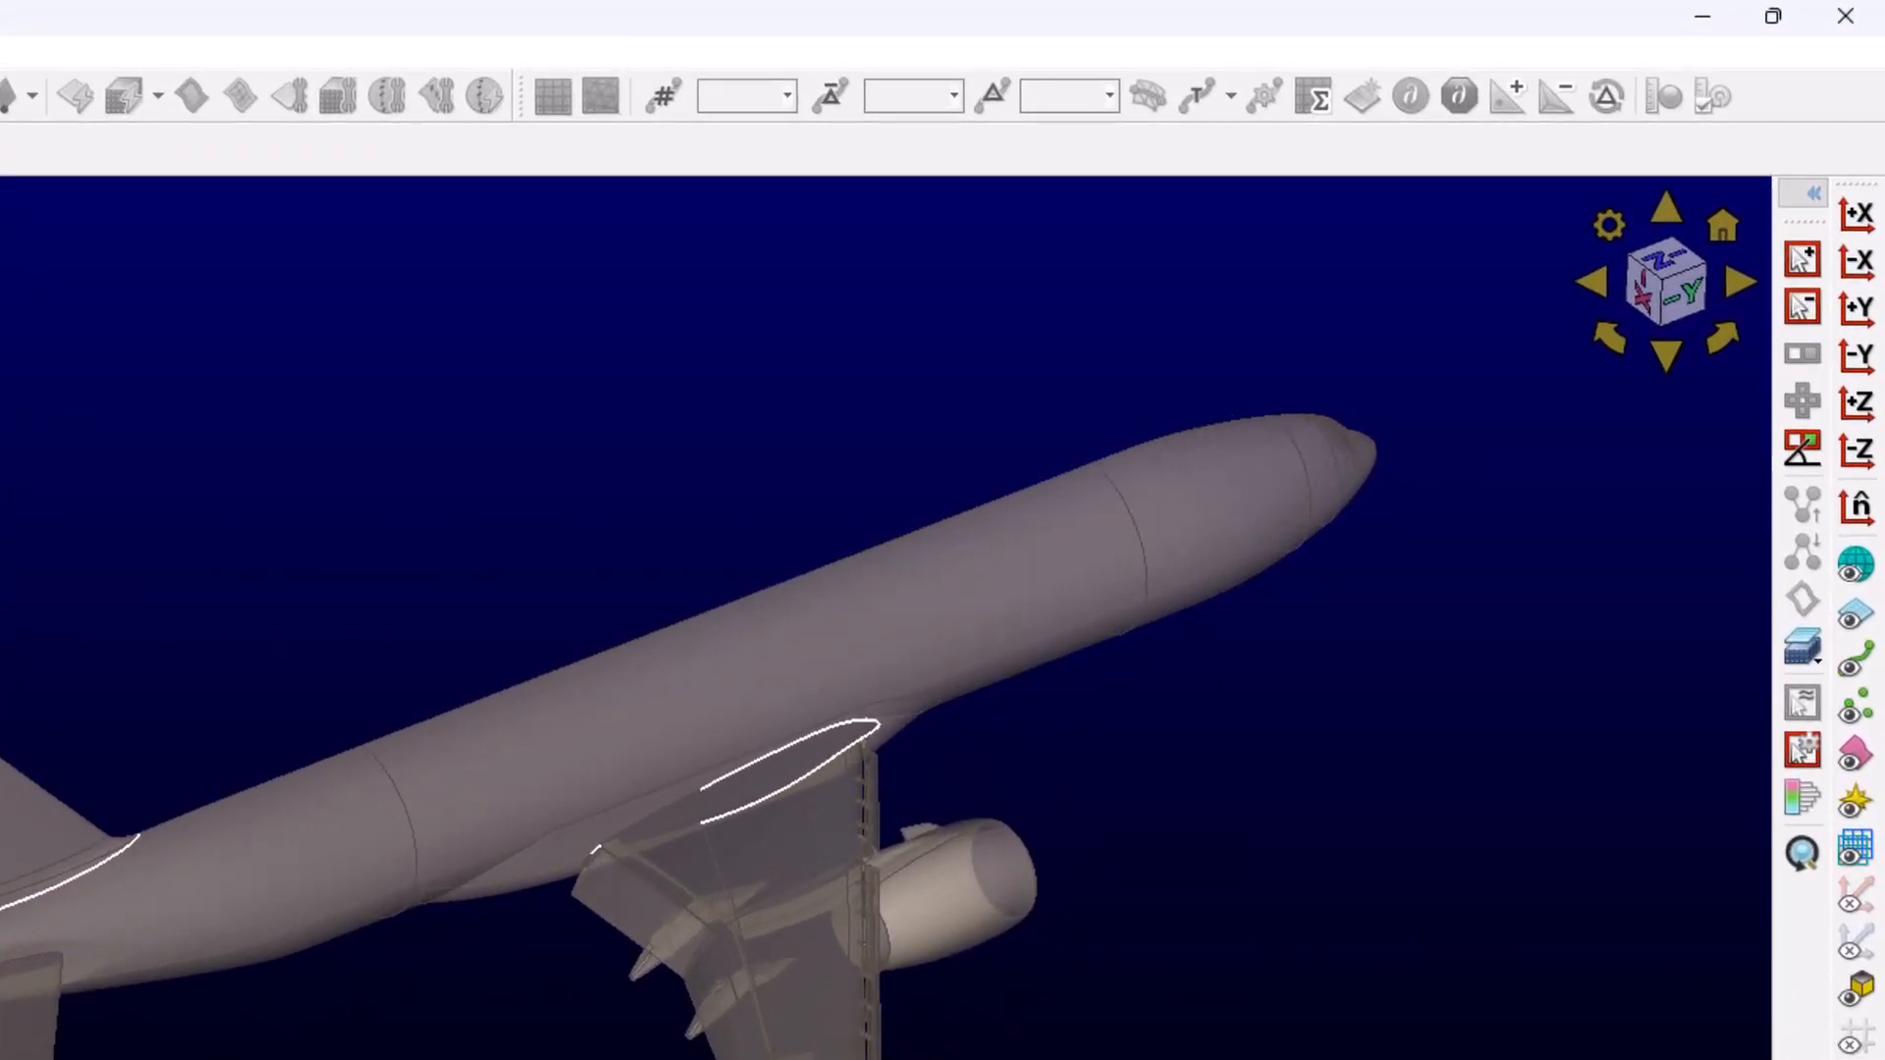
pyautogui.click(1802, 853)
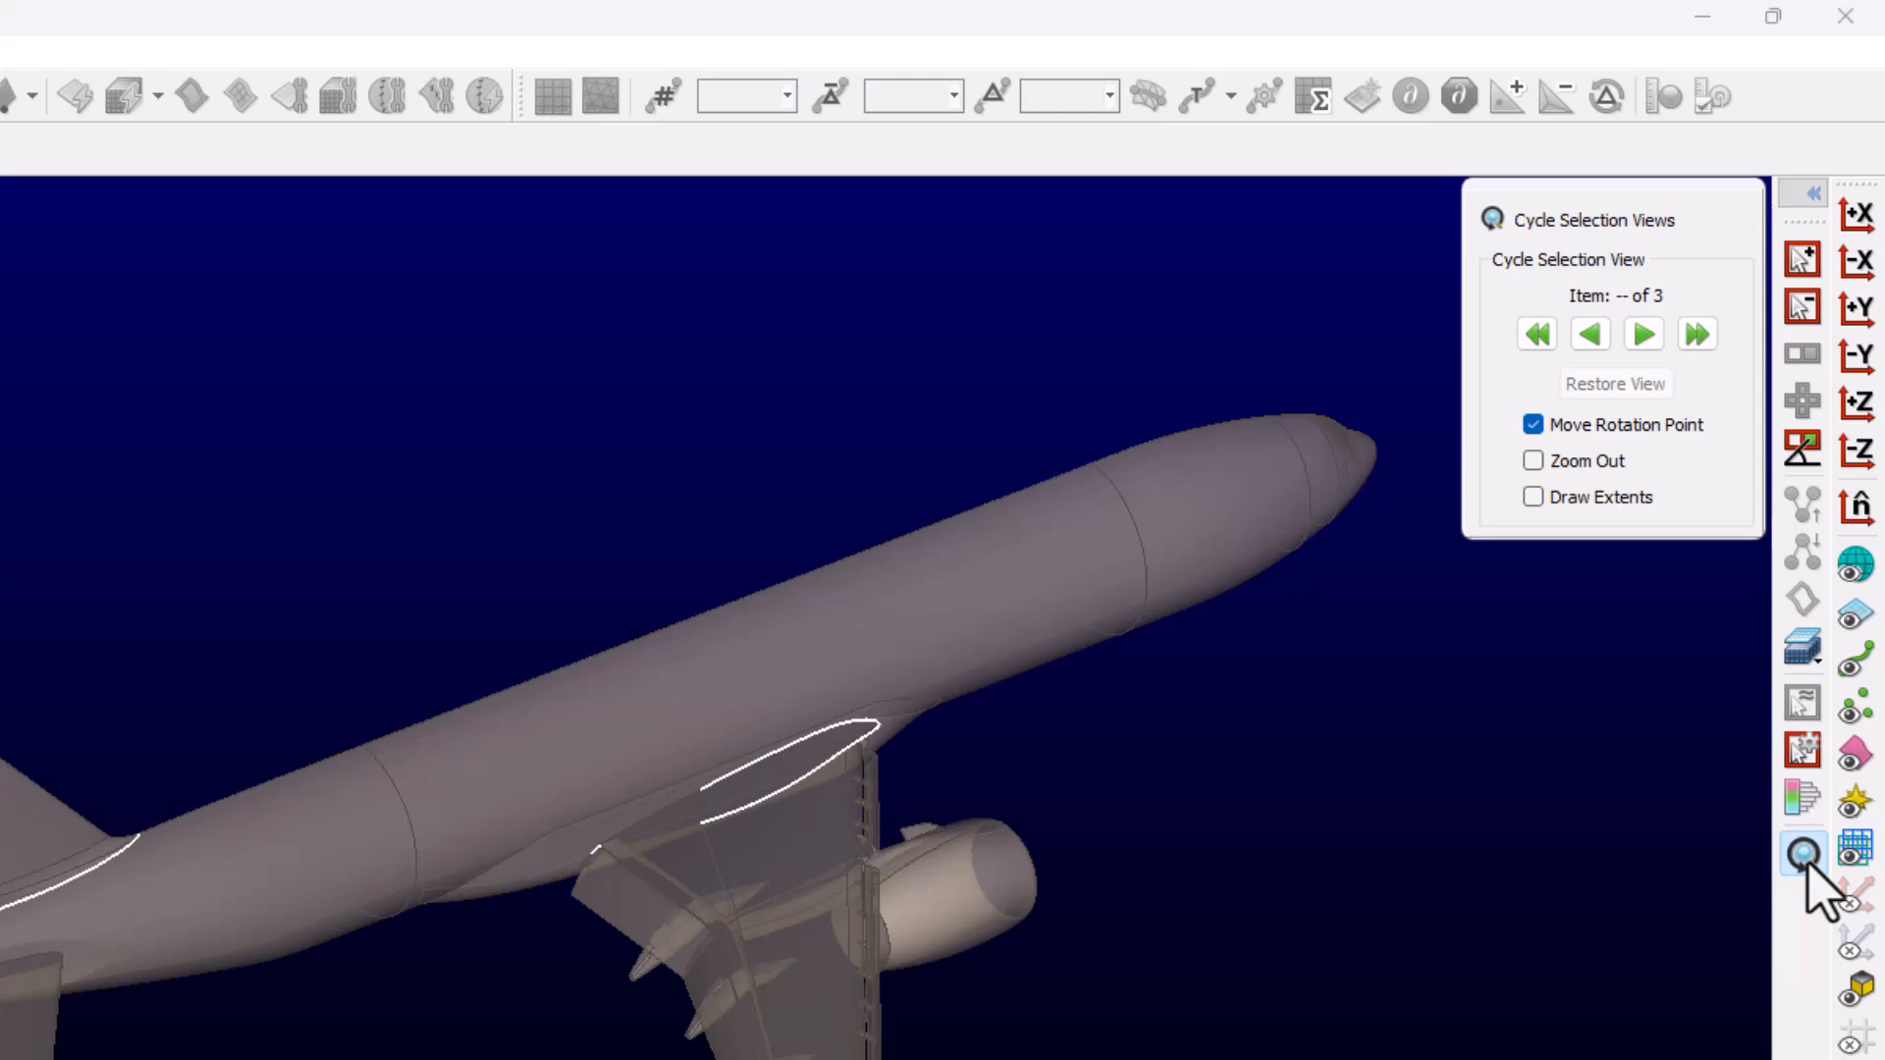
pyautogui.click(1537, 461)
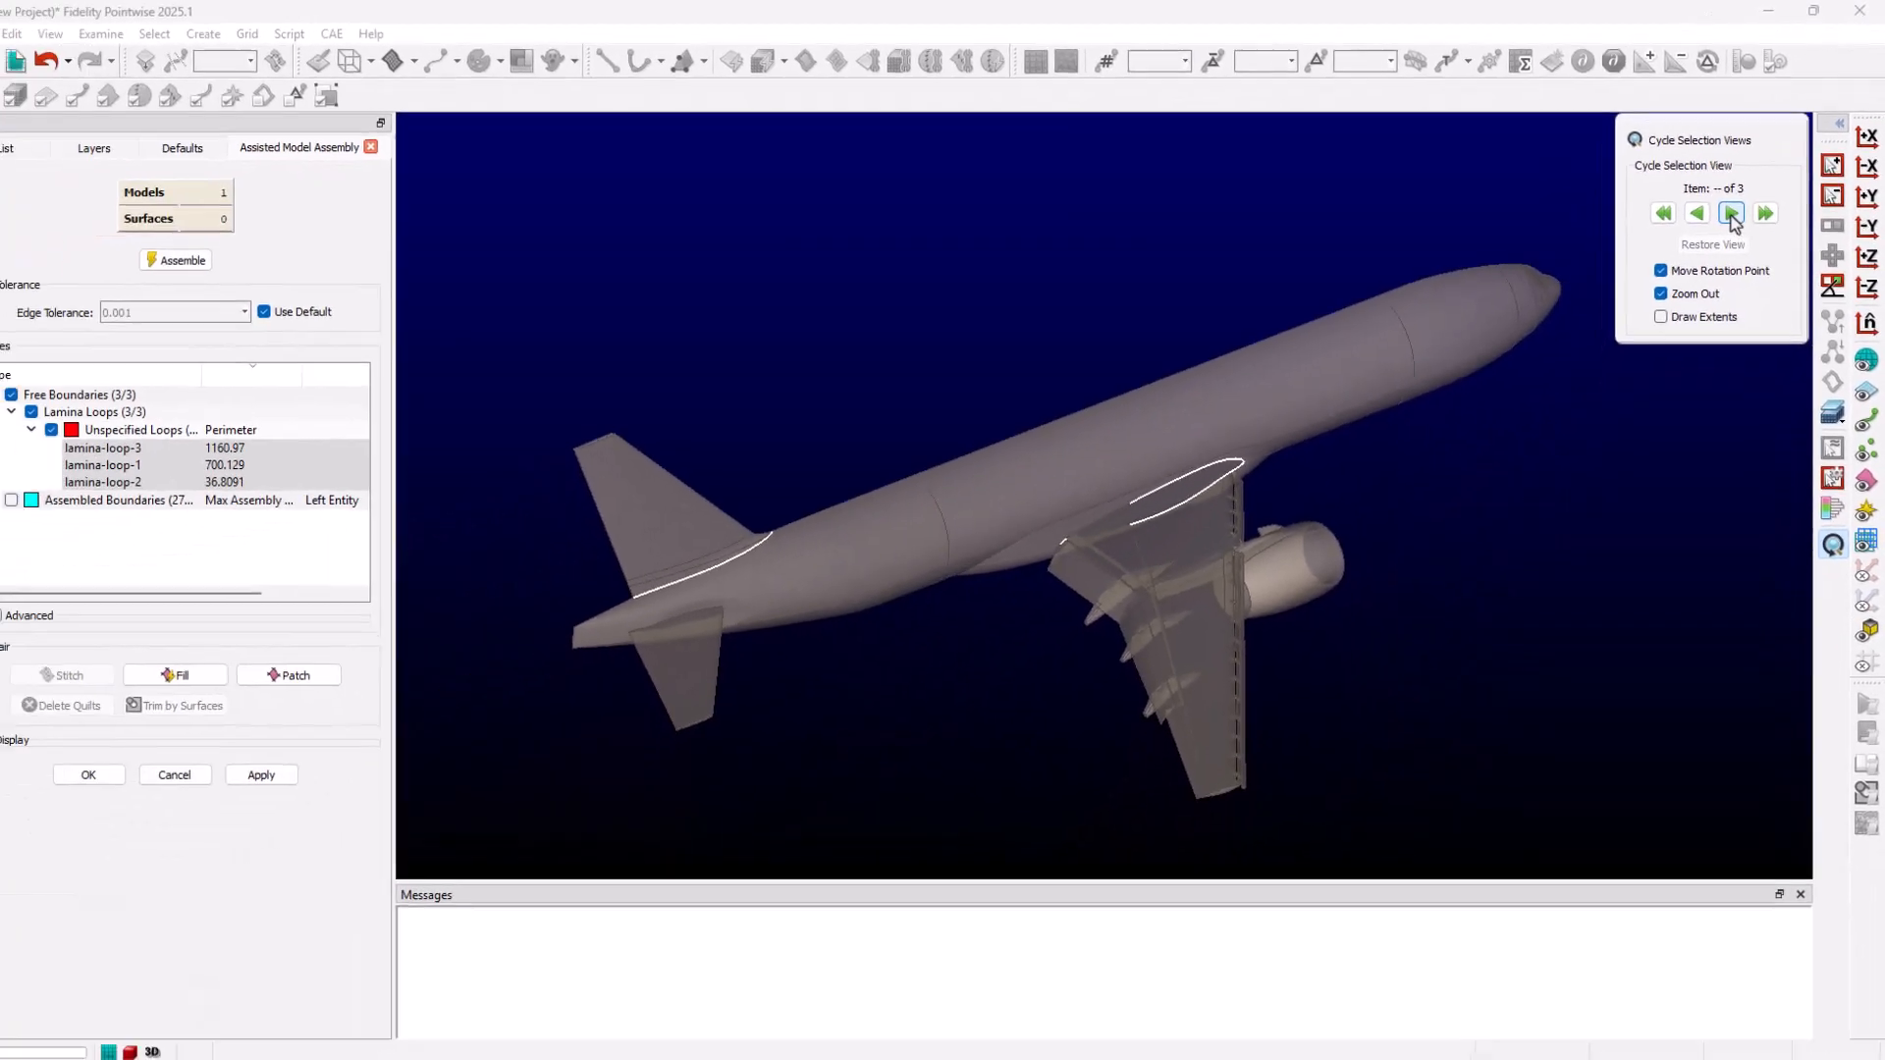
pyautogui.click(1667, 300)
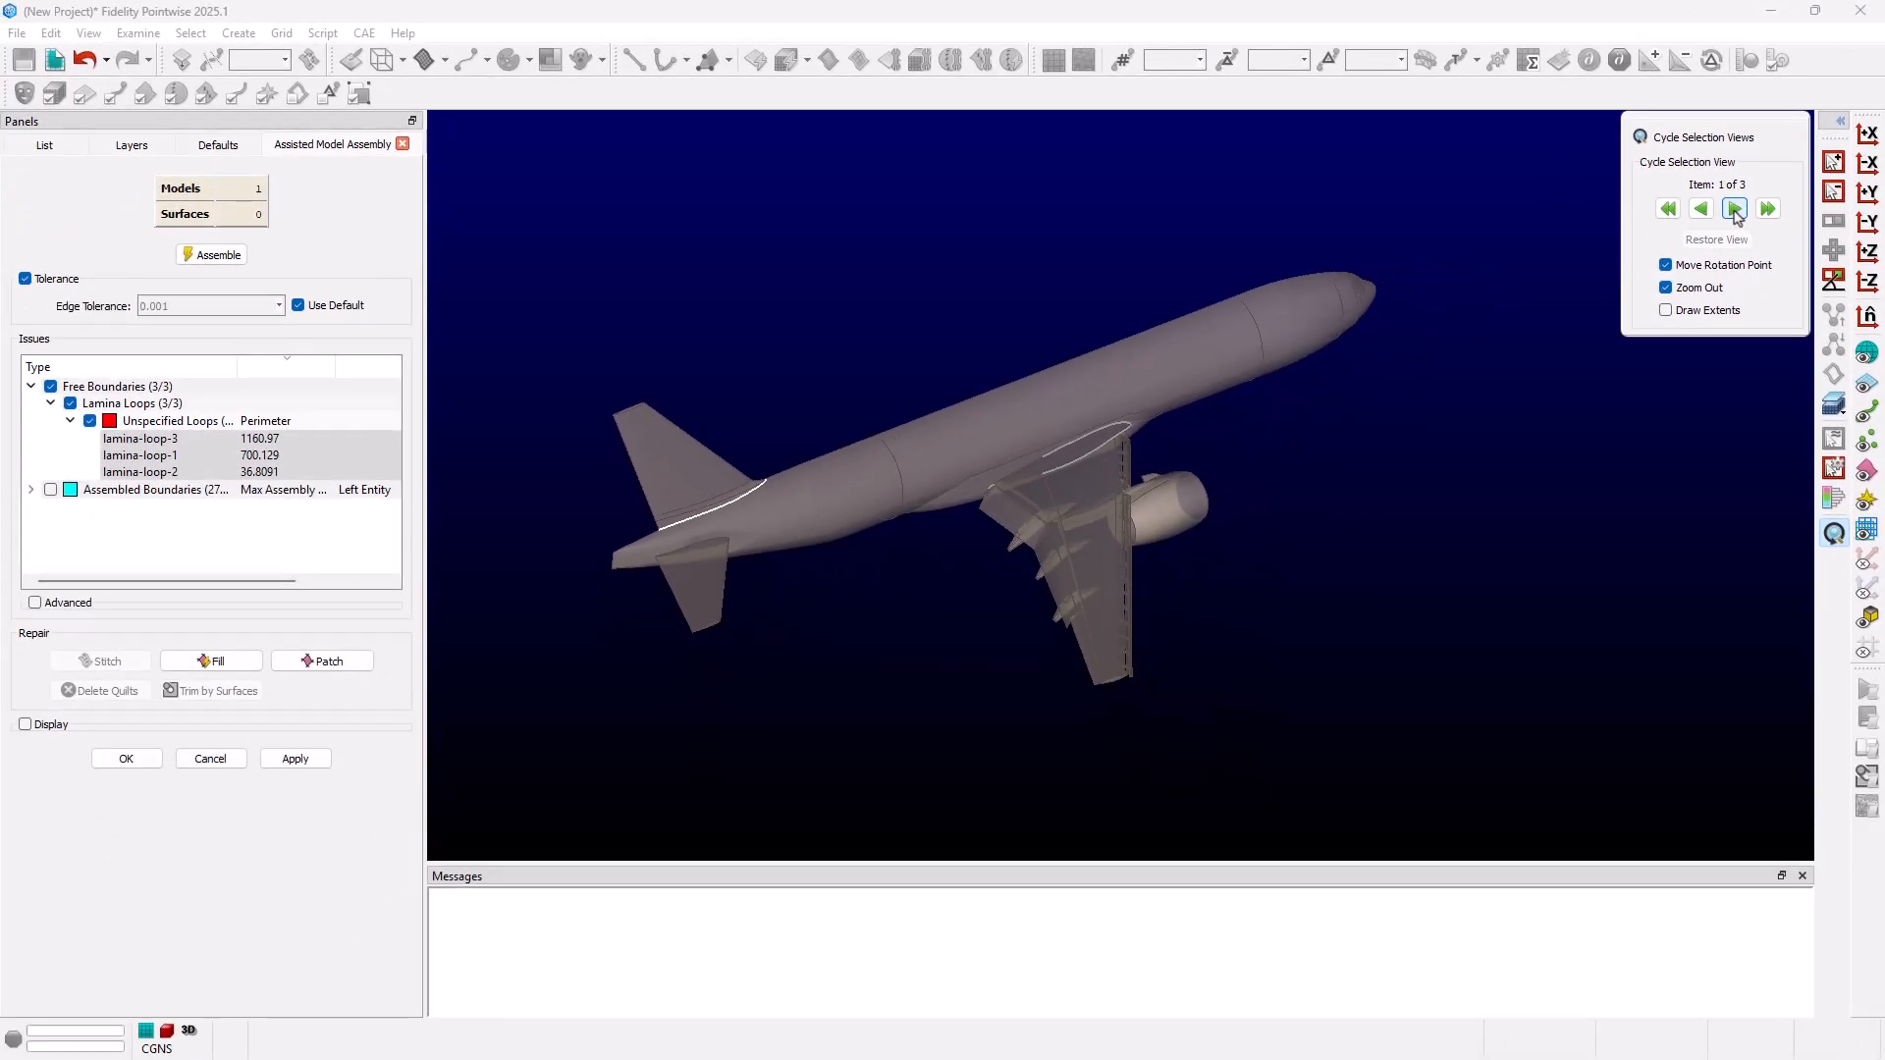
pyautogui.click(1734, 209)
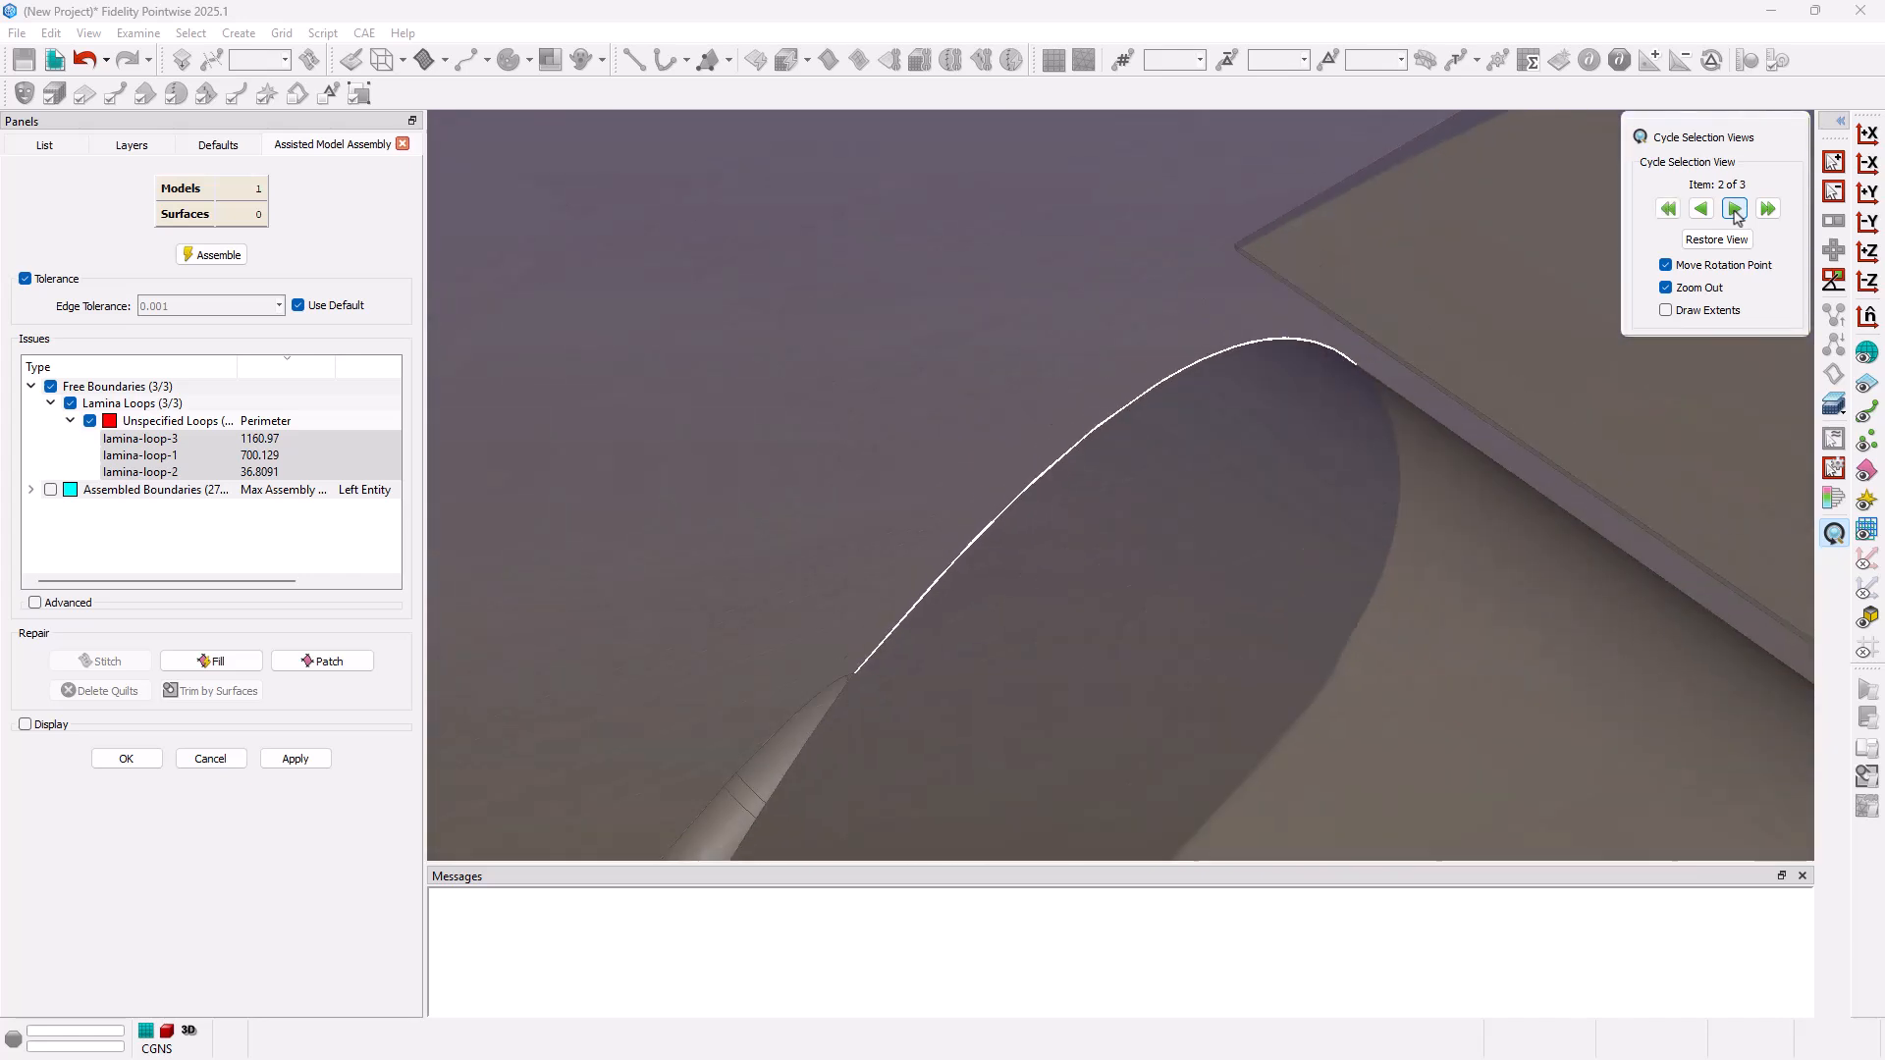
pyautogui.click(1735, 209)
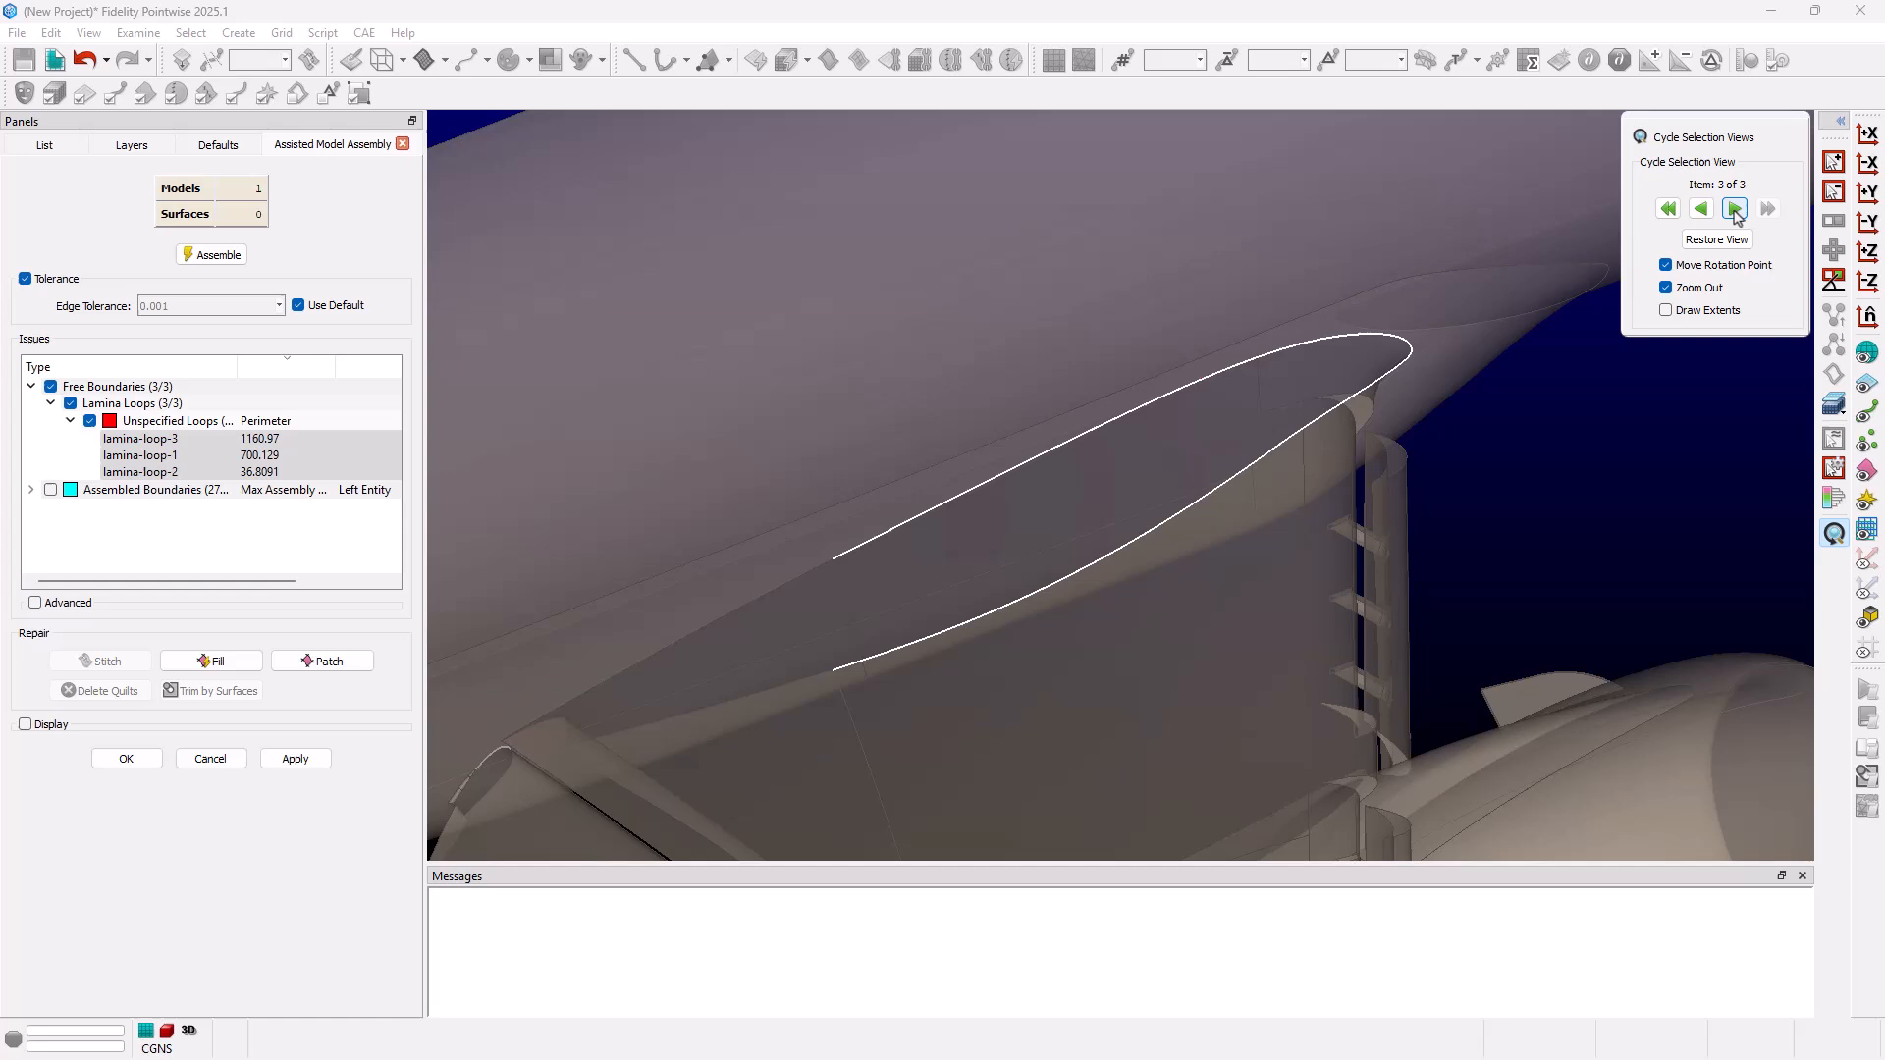
# - Examine the gap between the edges of each selected lamina loop up close, restore the full aircraft view and clear the selection
pyautogui.click(1735, 210)
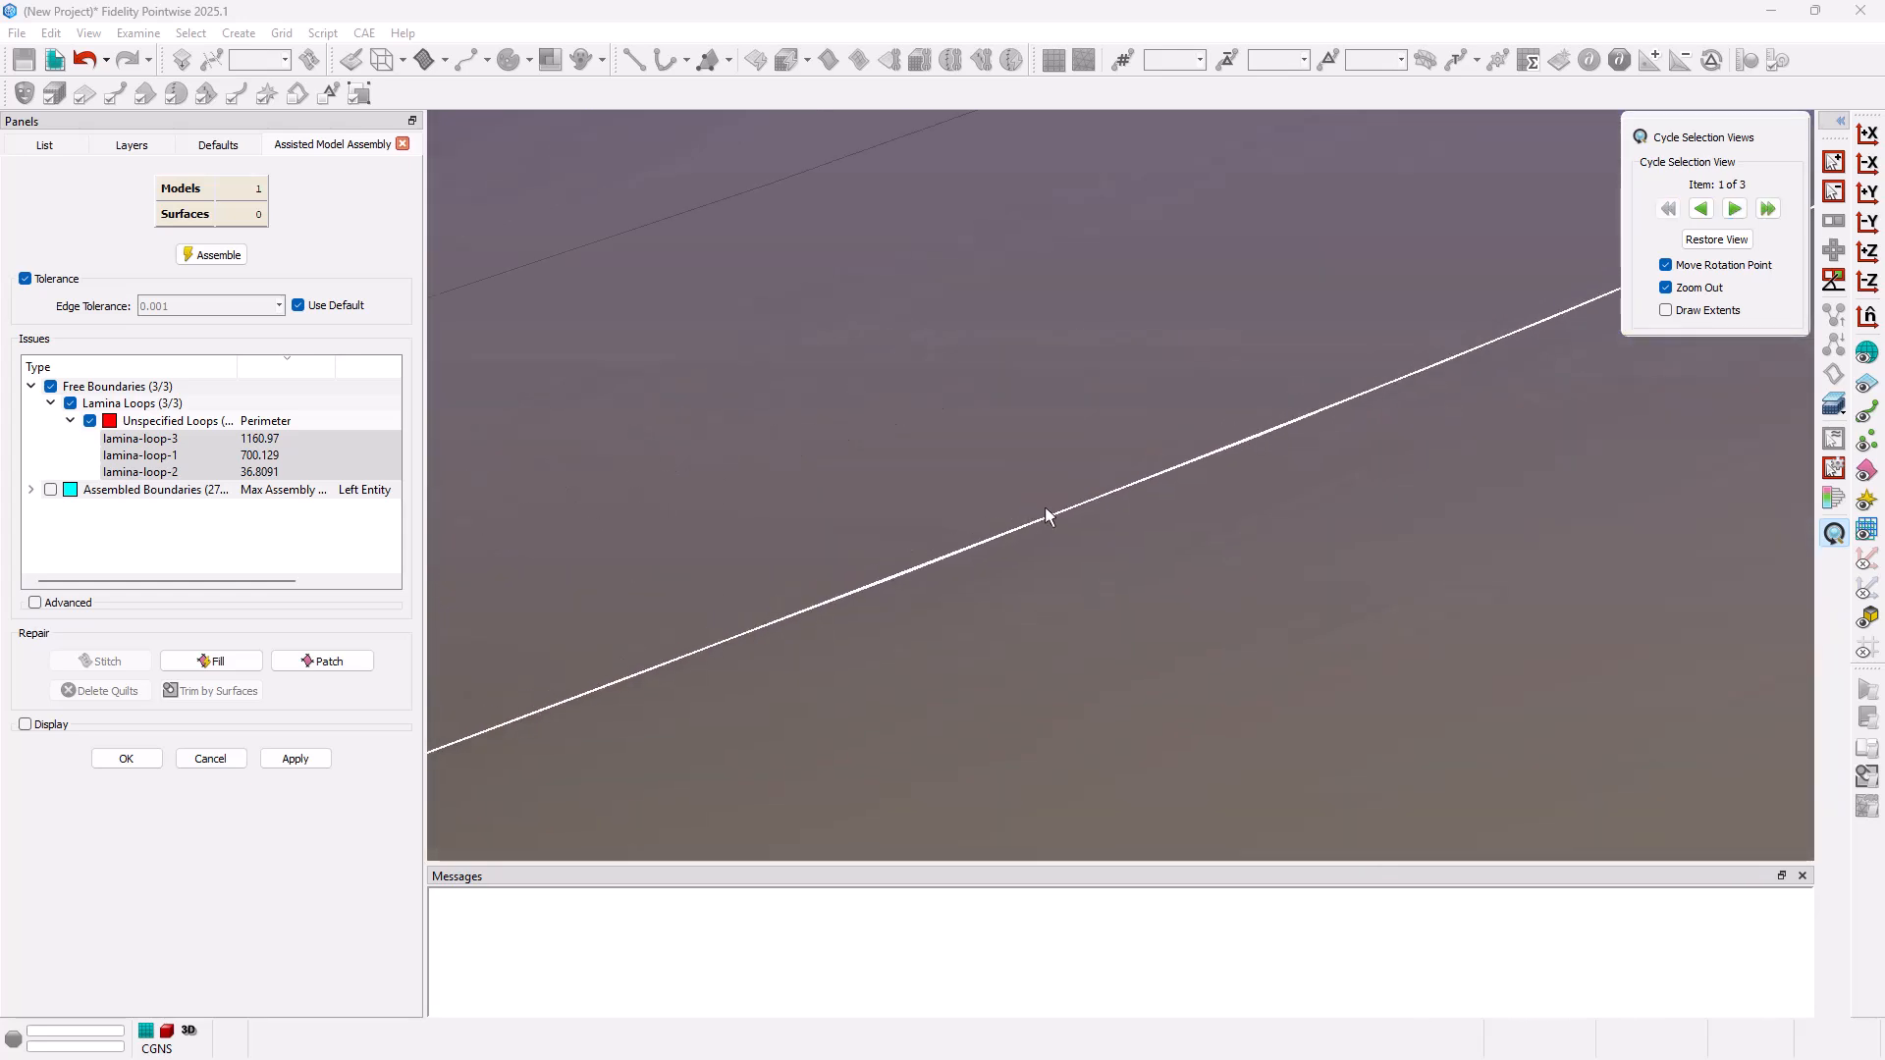
pyautogui.scroll(1, 1010, 509)
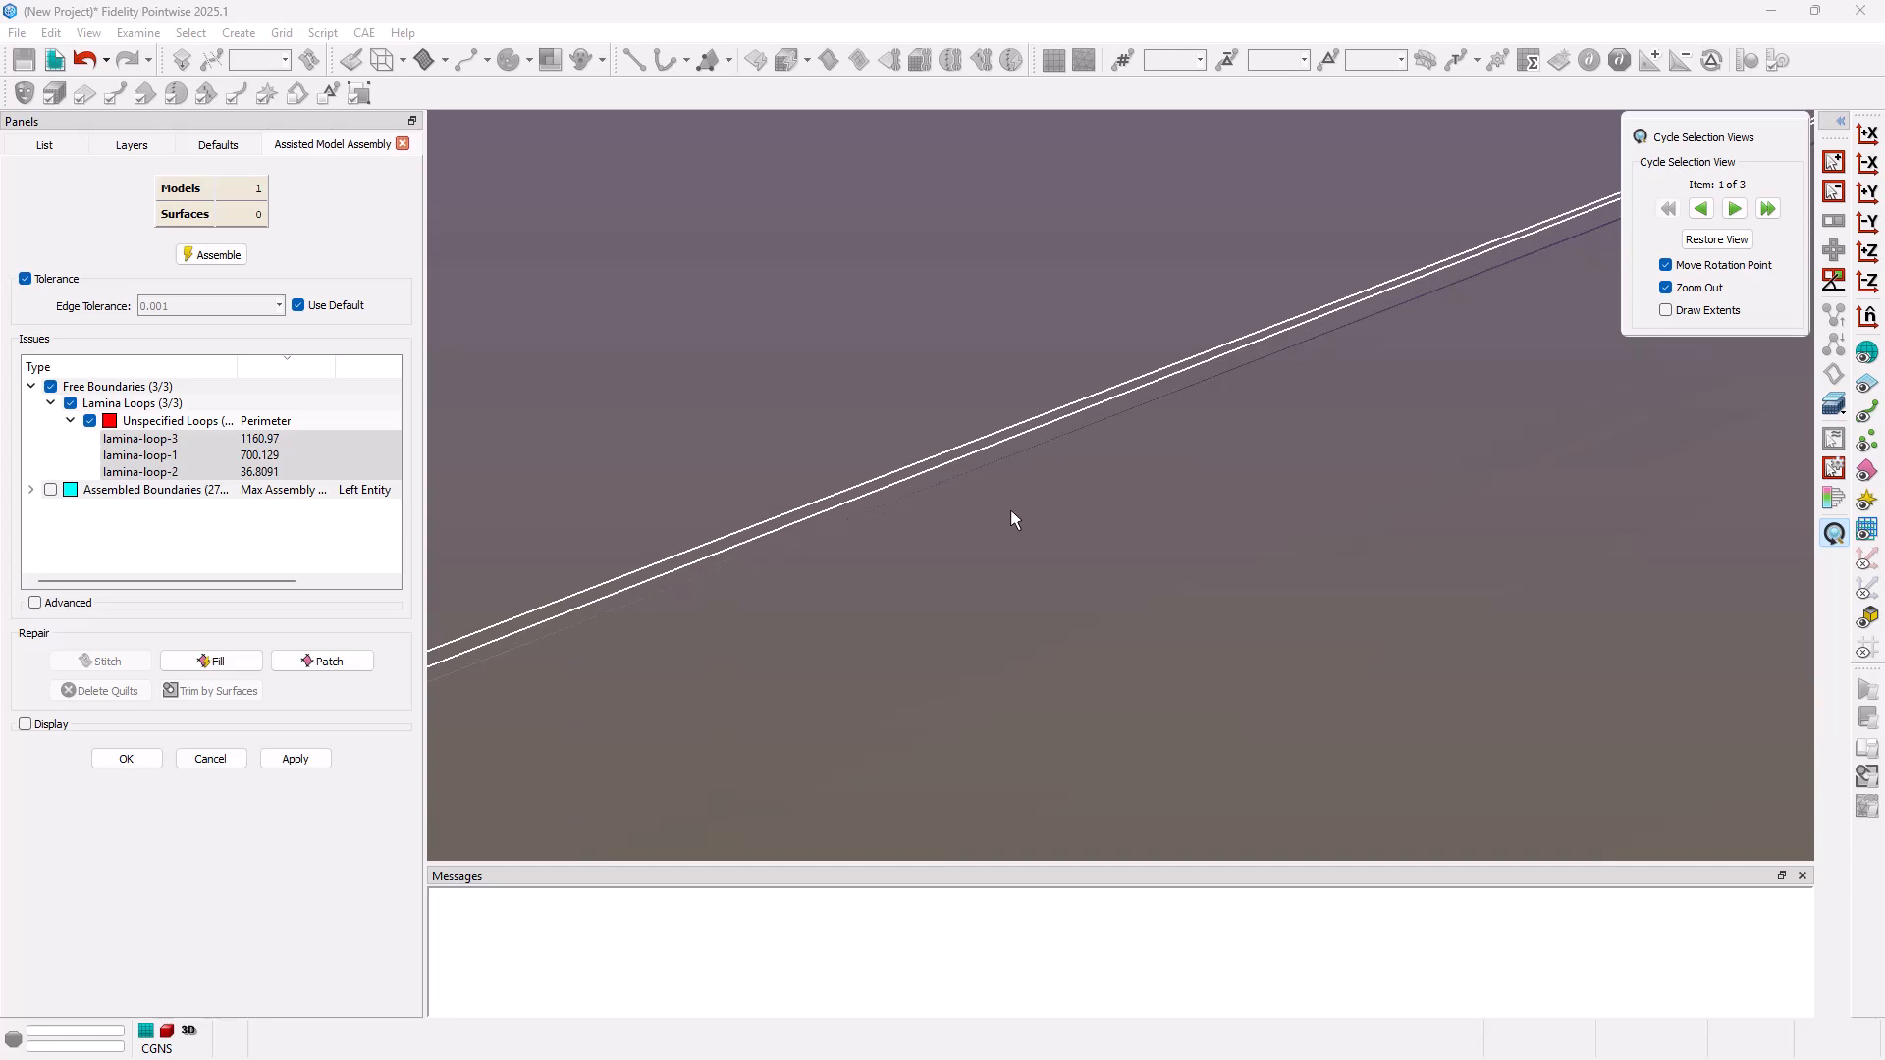
pyautogui.scroll(1, 888, 504)
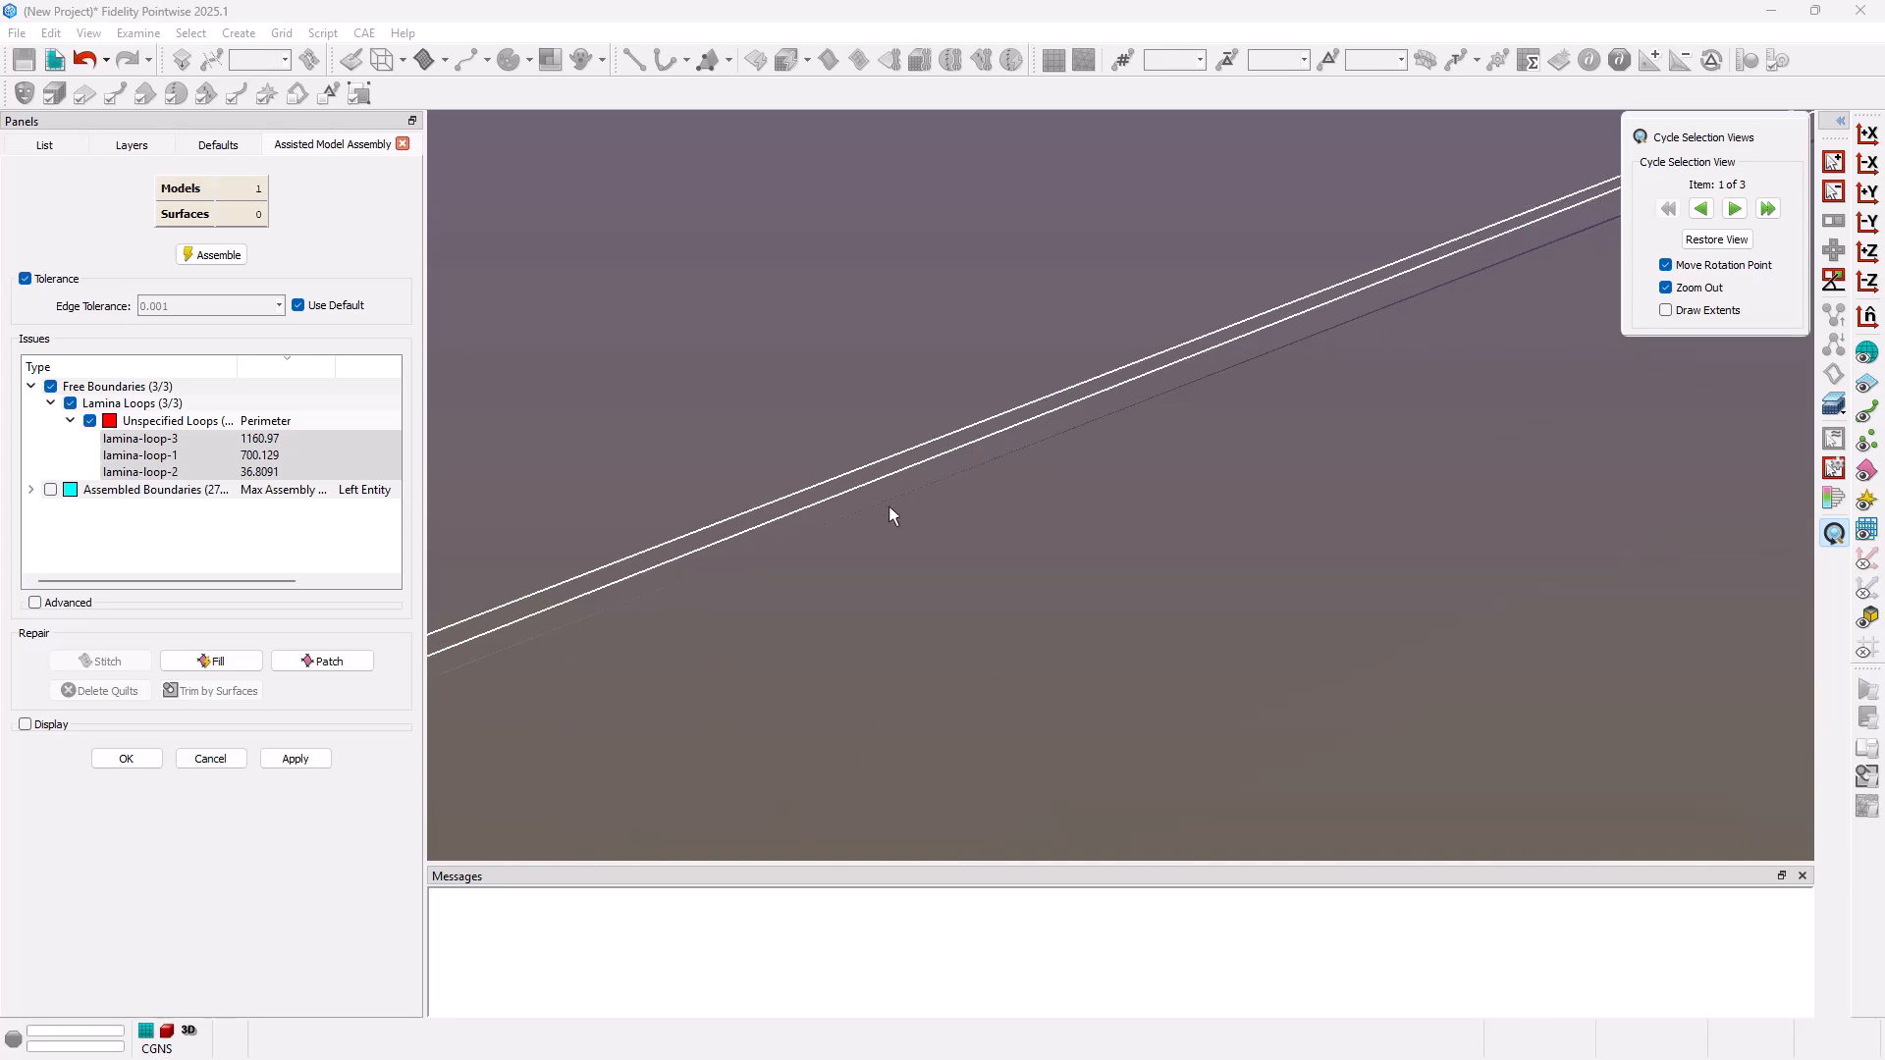
pyautogui.scroll(-3, 888, 505)
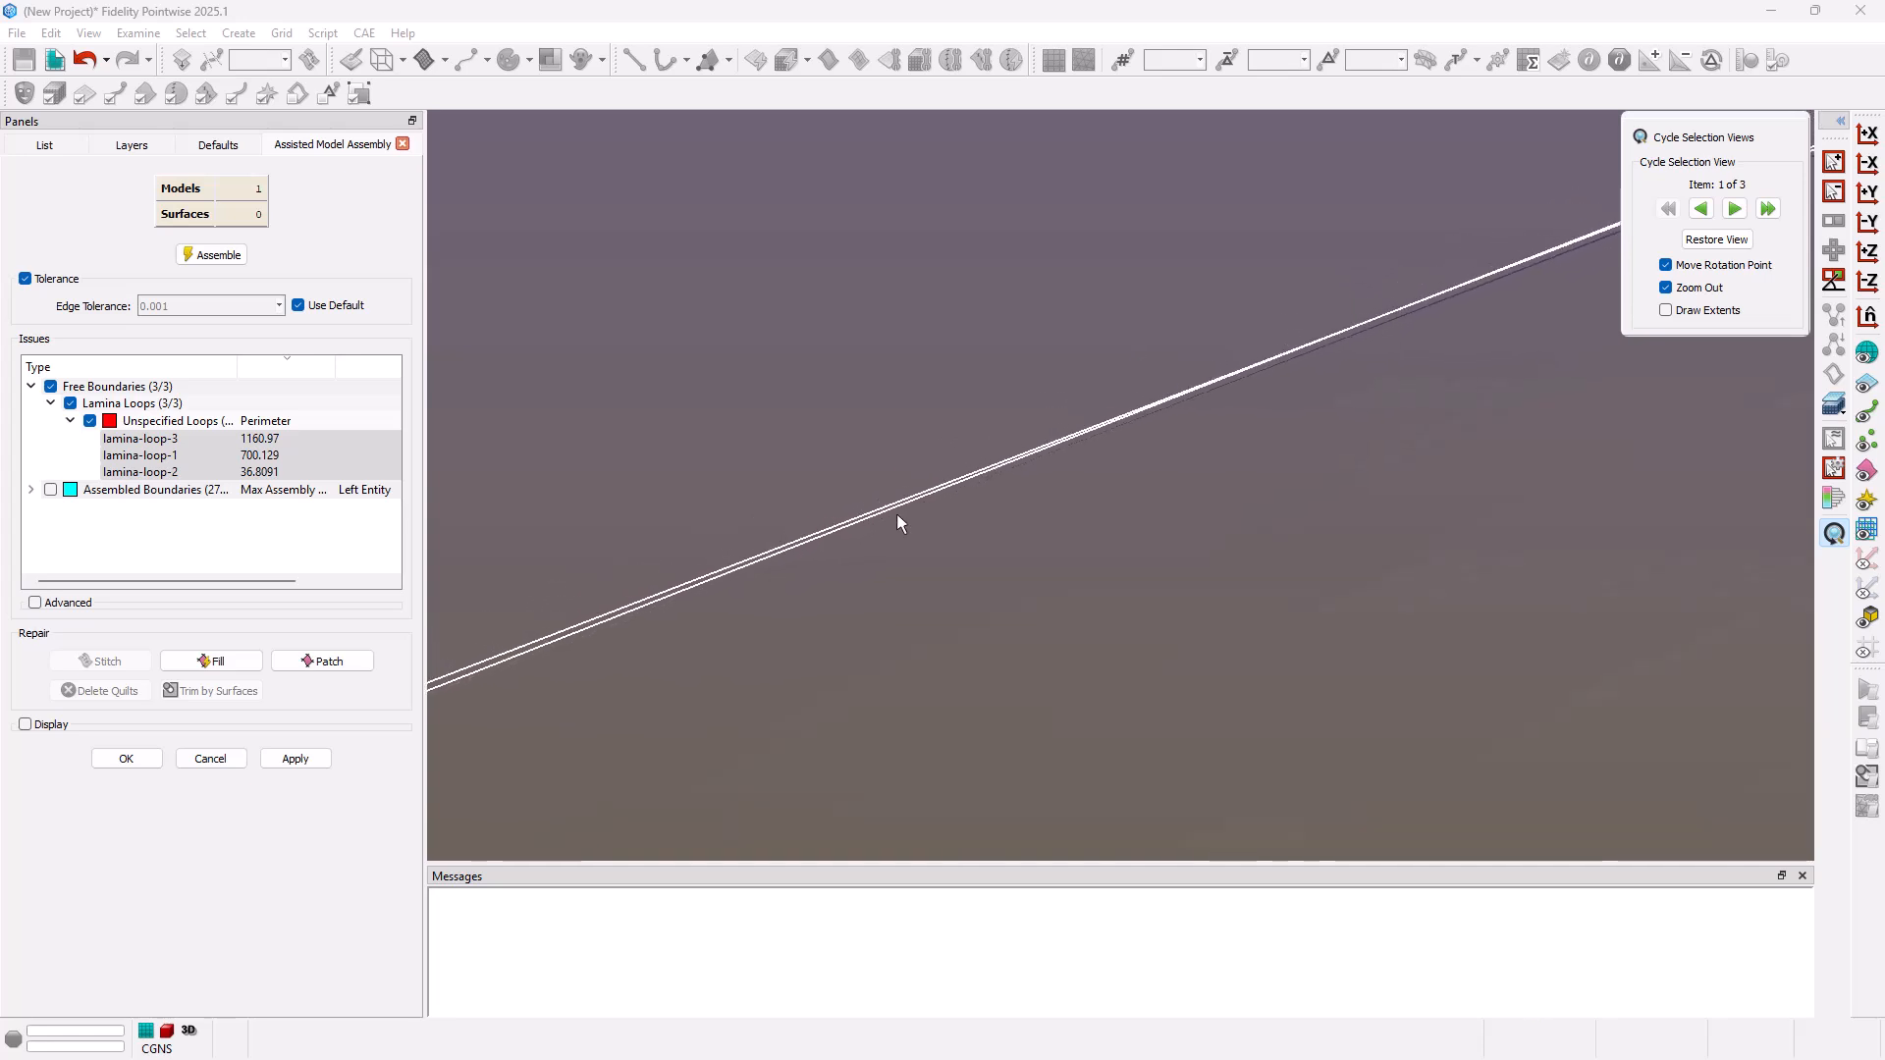
pyautogui.click(1735, 208)
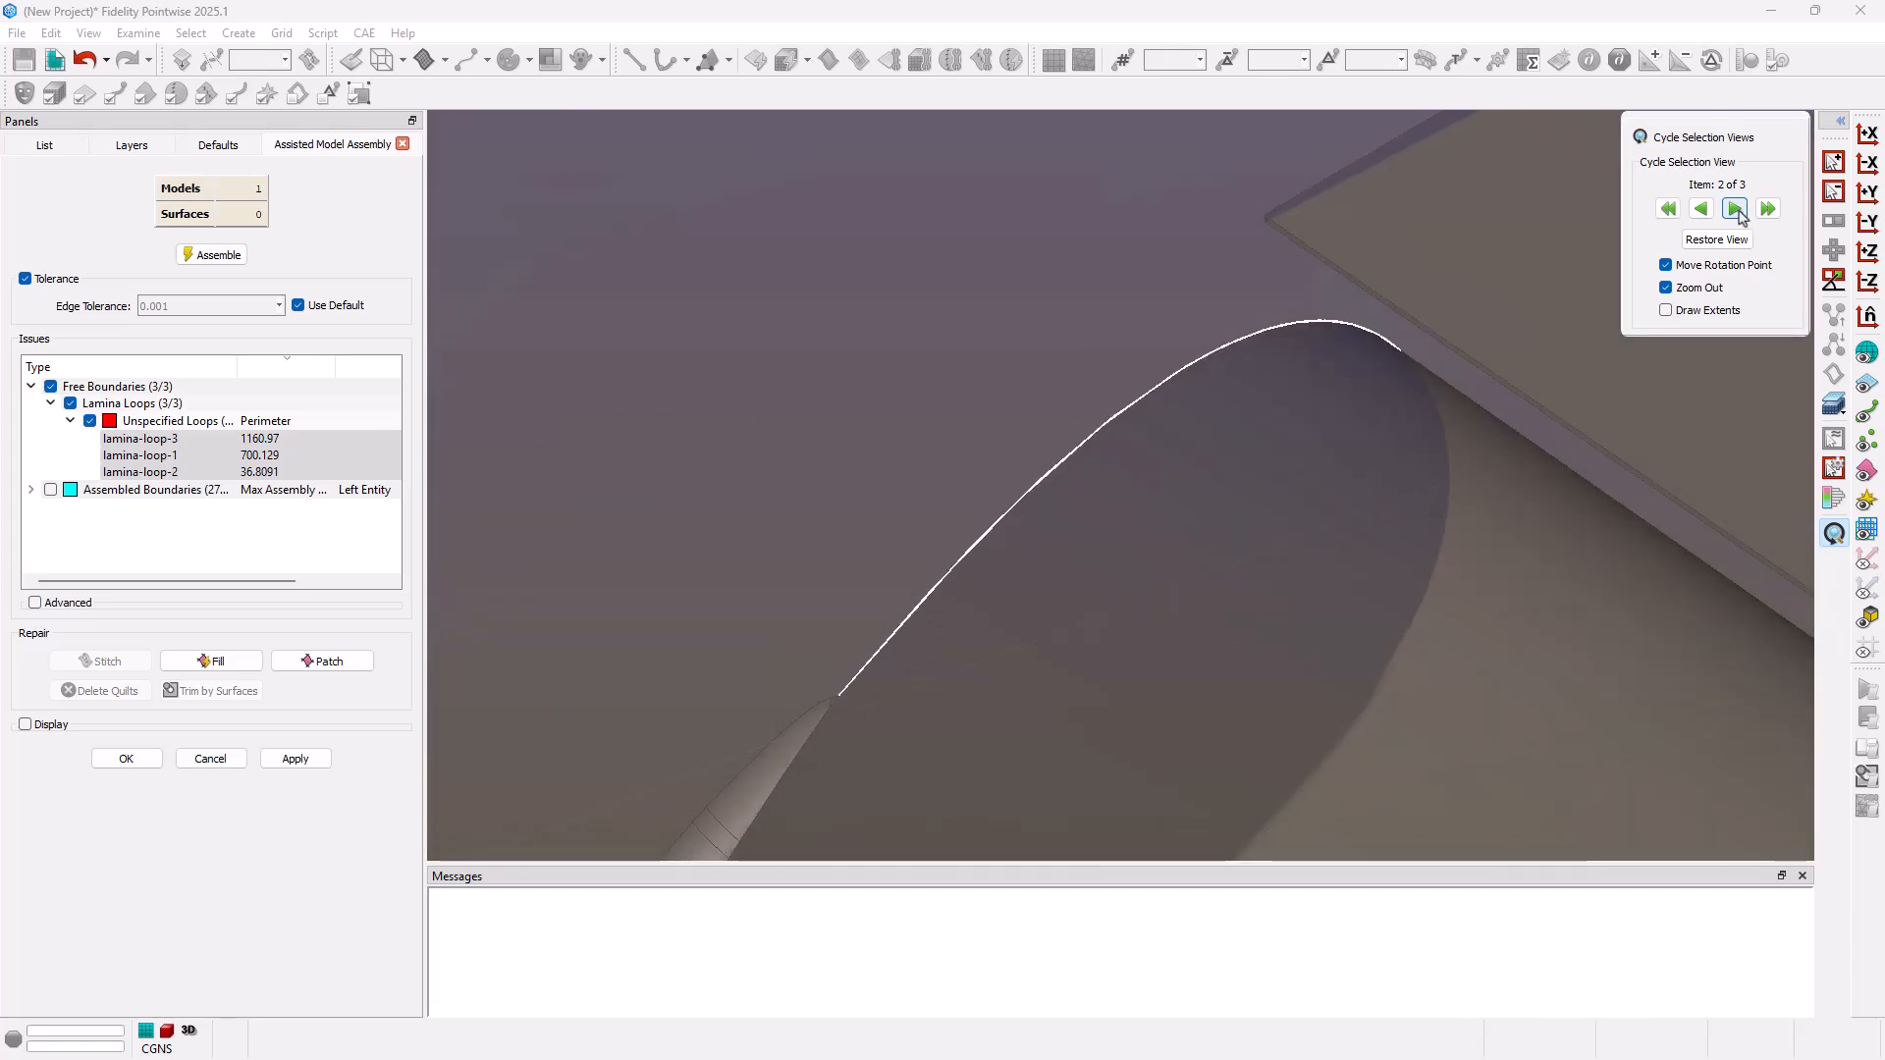
pyautogui.click(1735, 208)
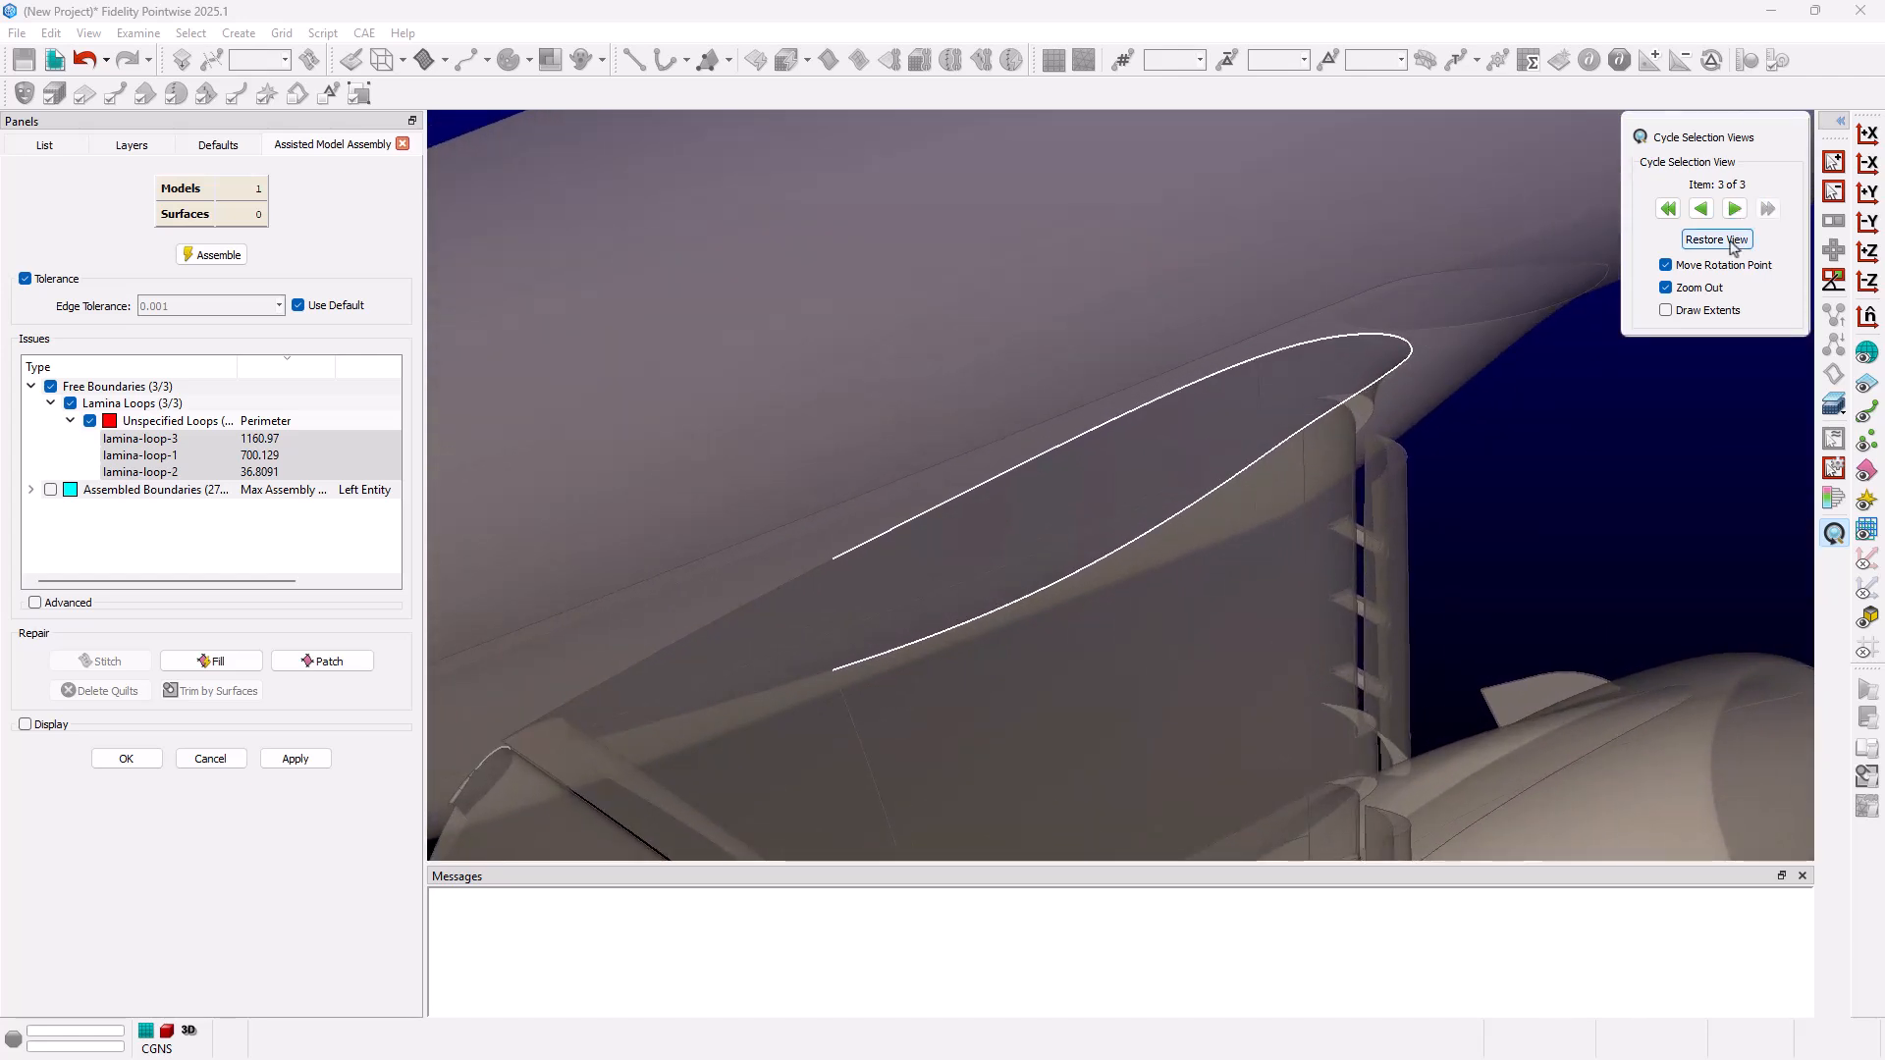
pyautogui.click(1734, 242)
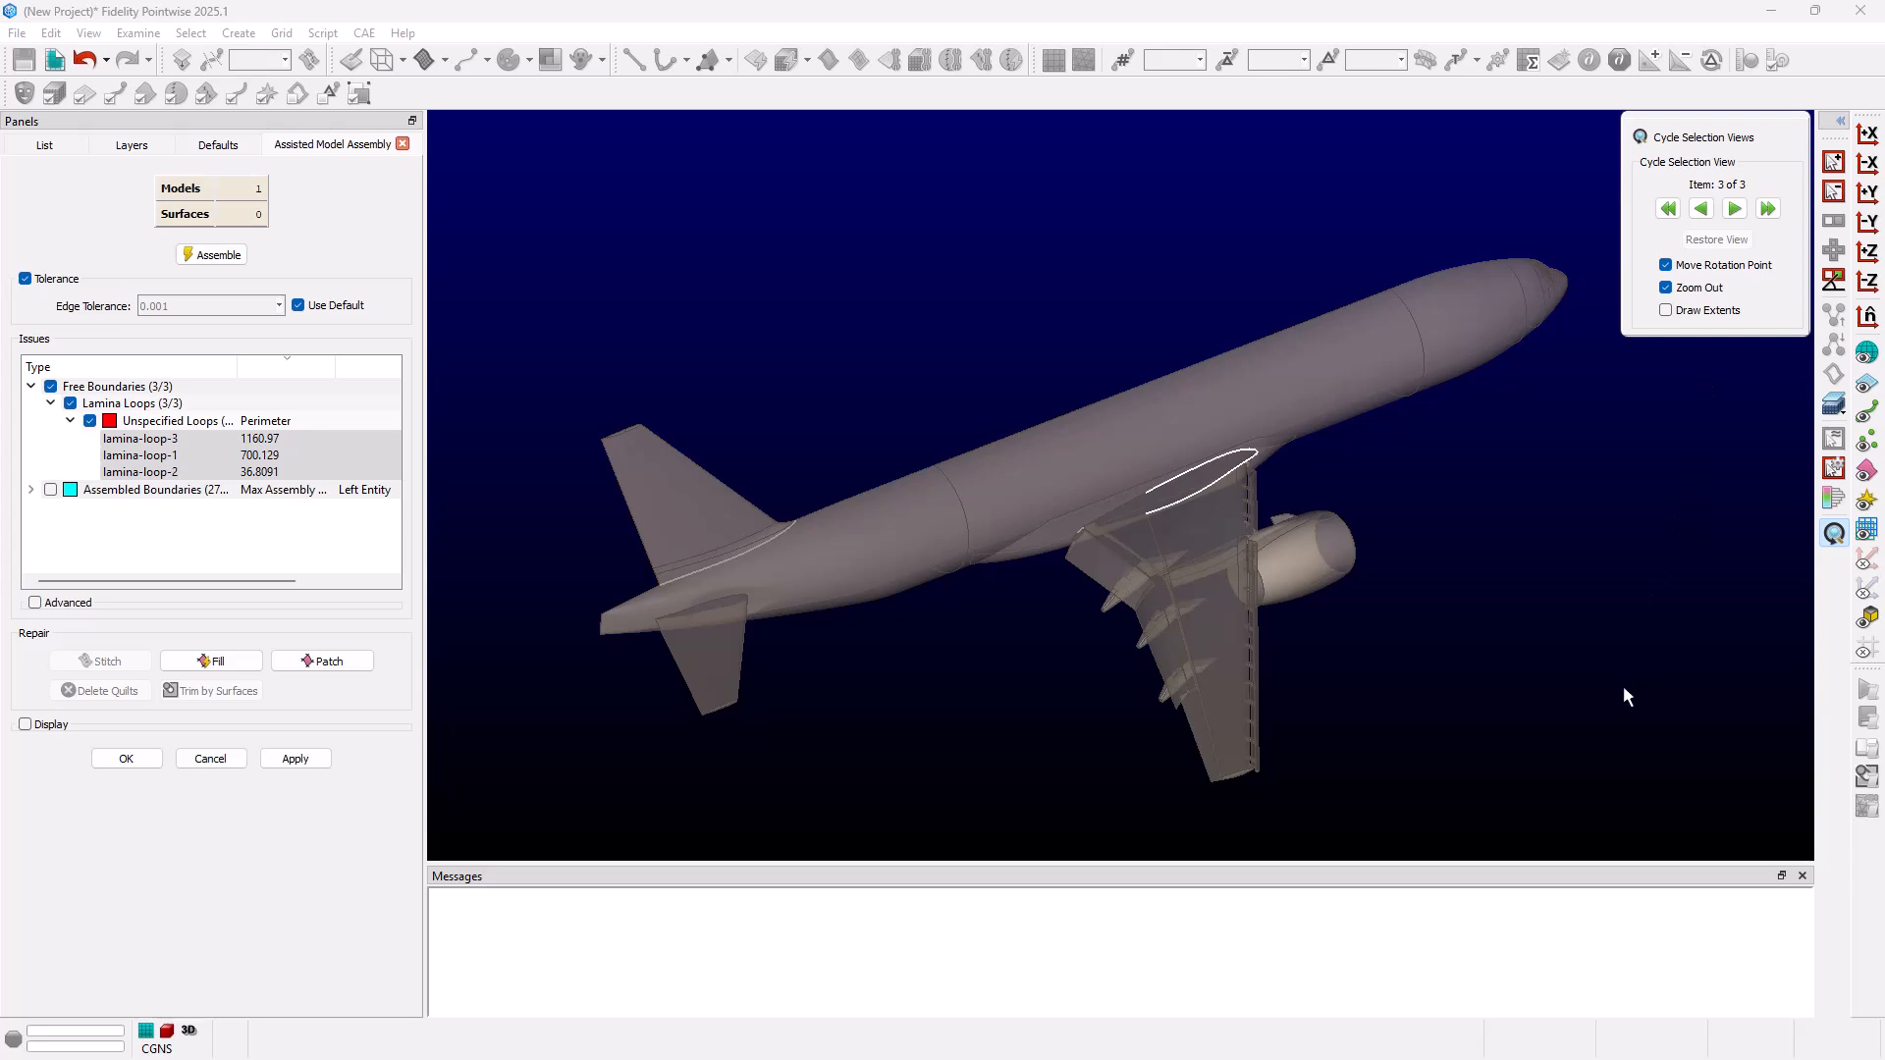
pyautogui.press('Escape')
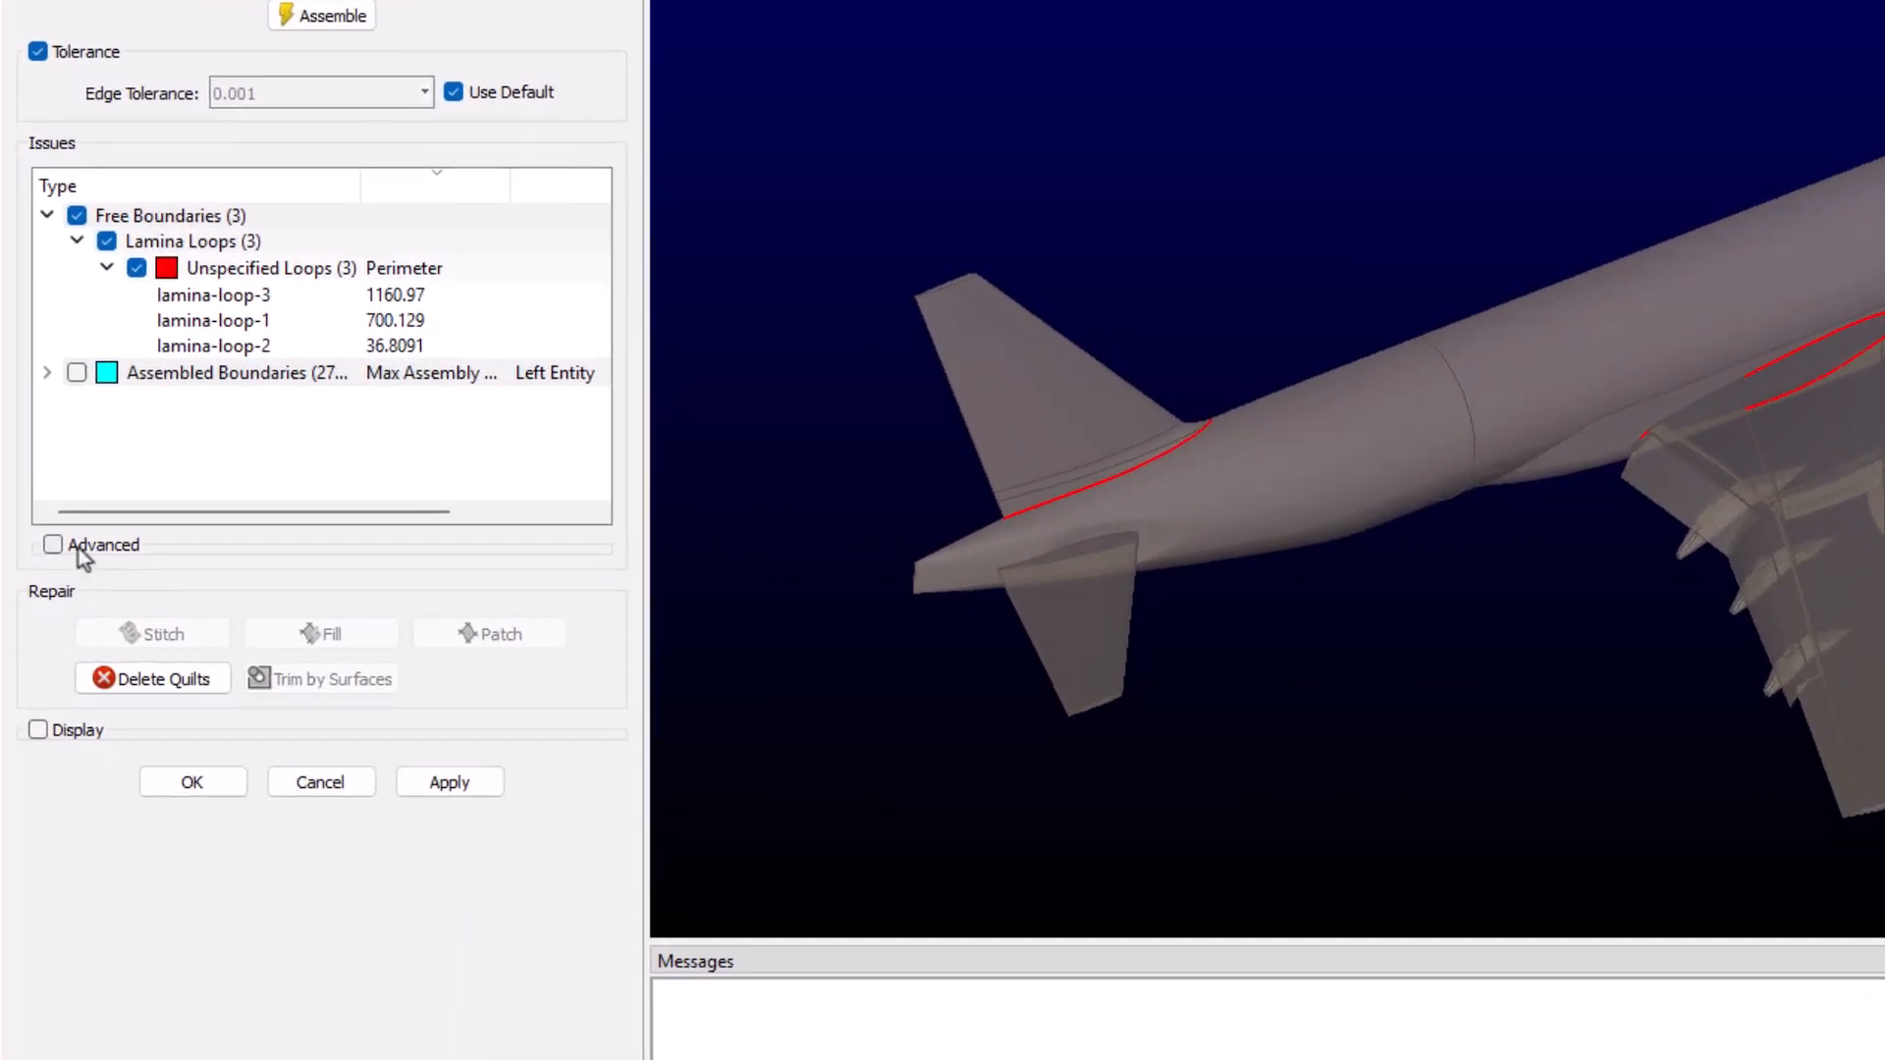
# - Set the advanced Slit Maximum Distance for free edges to 0.1 and reanalyze the free boundaries
pyautogui.click(78, 550)
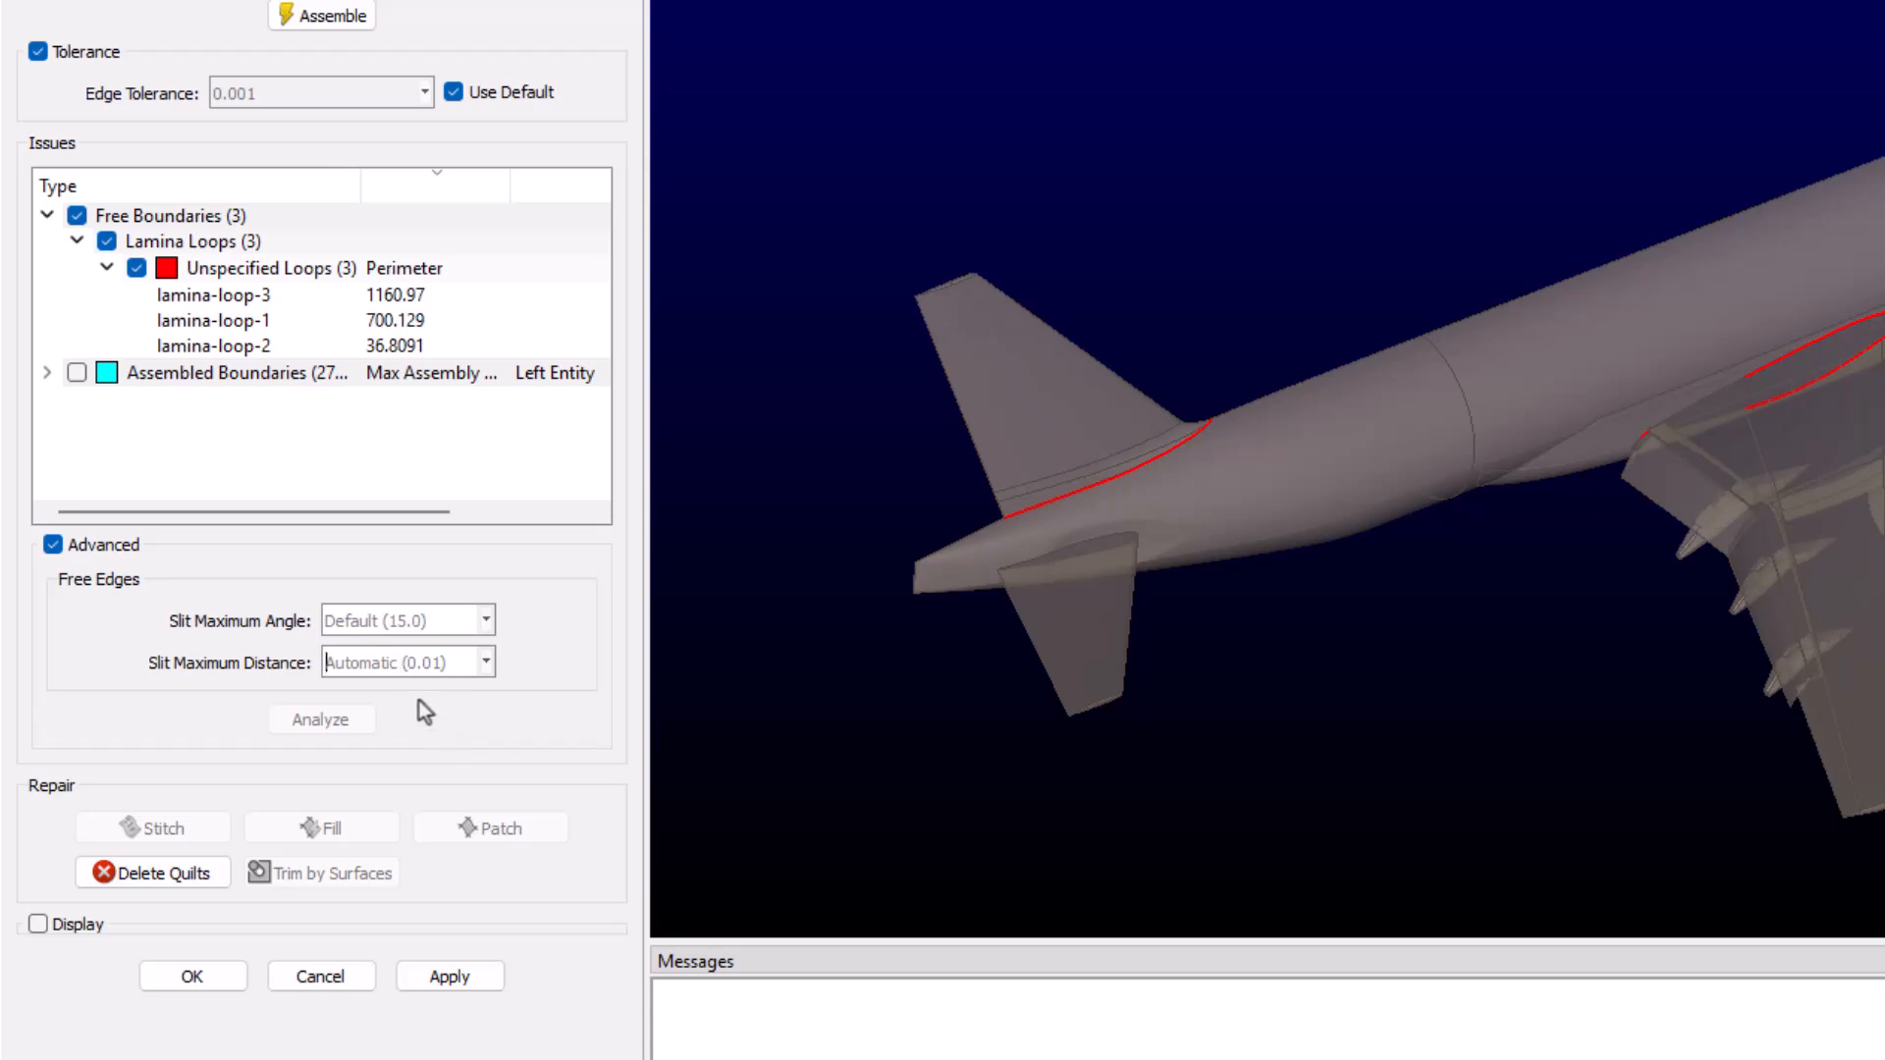
pyautogui.write('0.1')
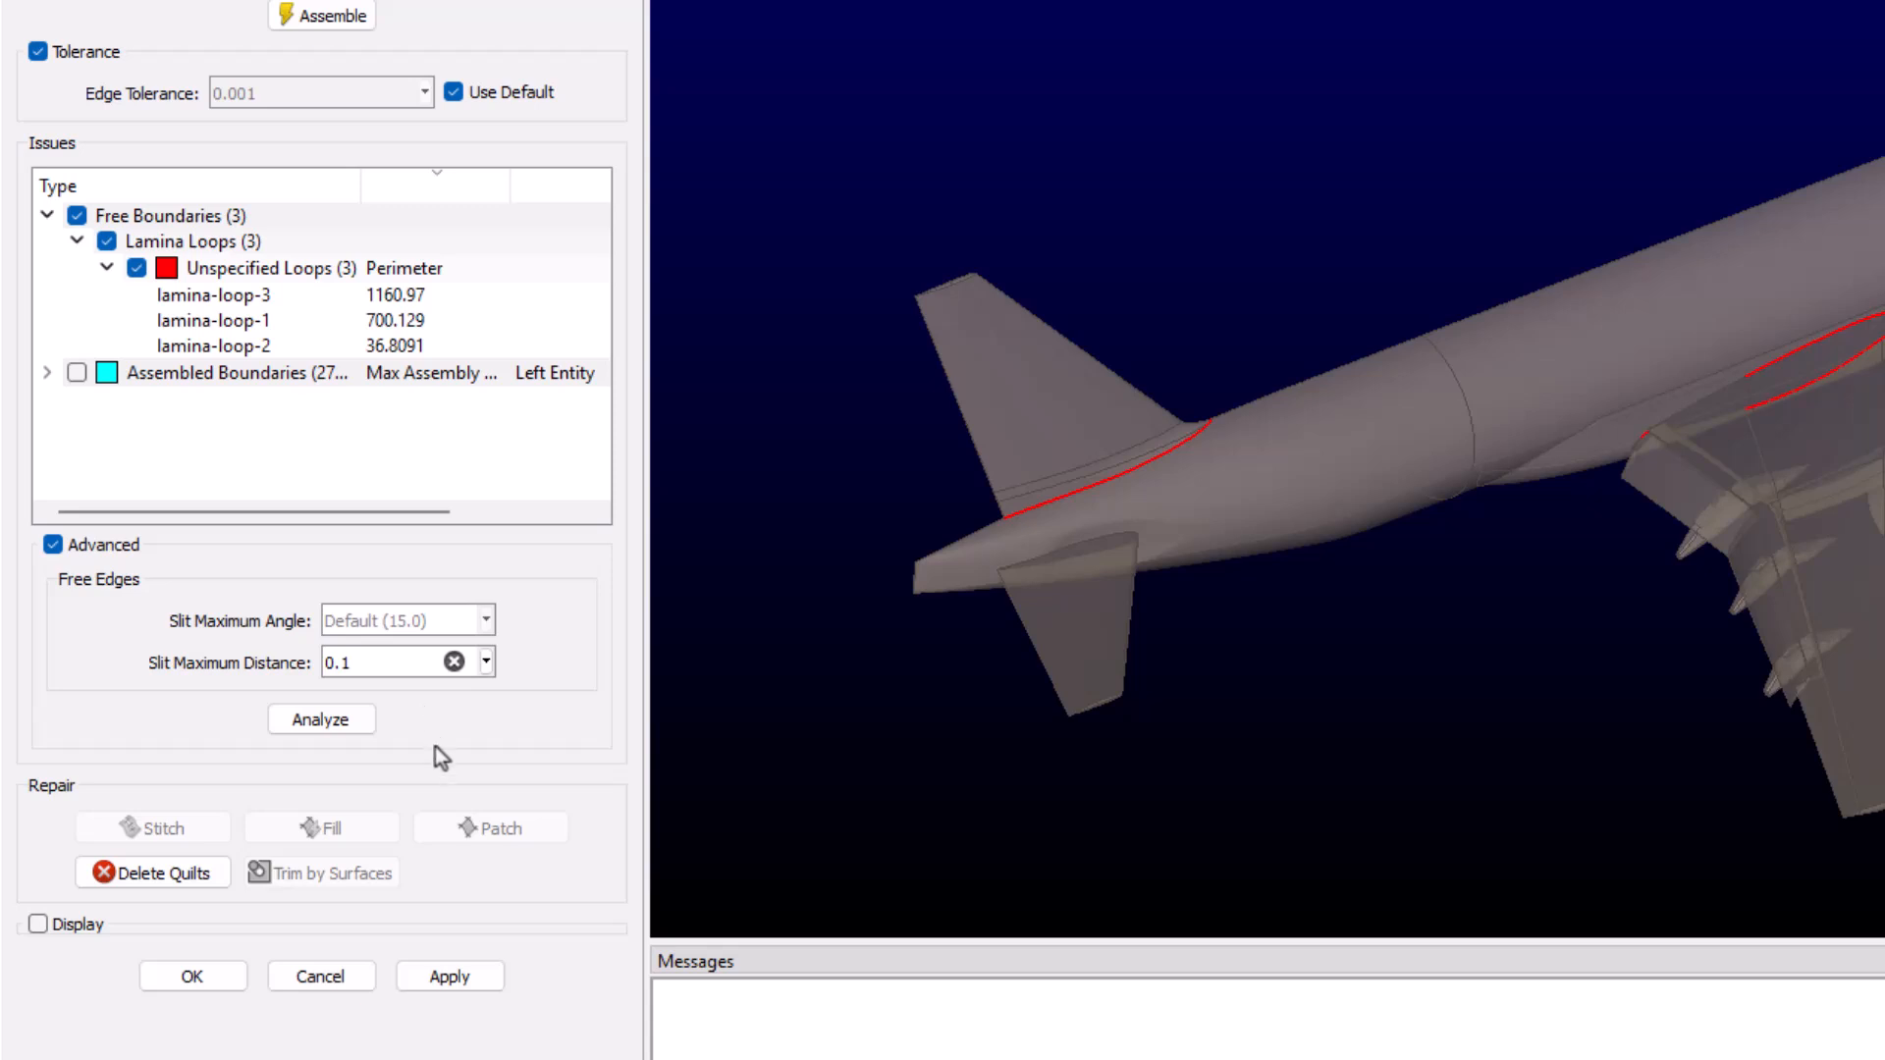
pyautogui.click(344, 730)
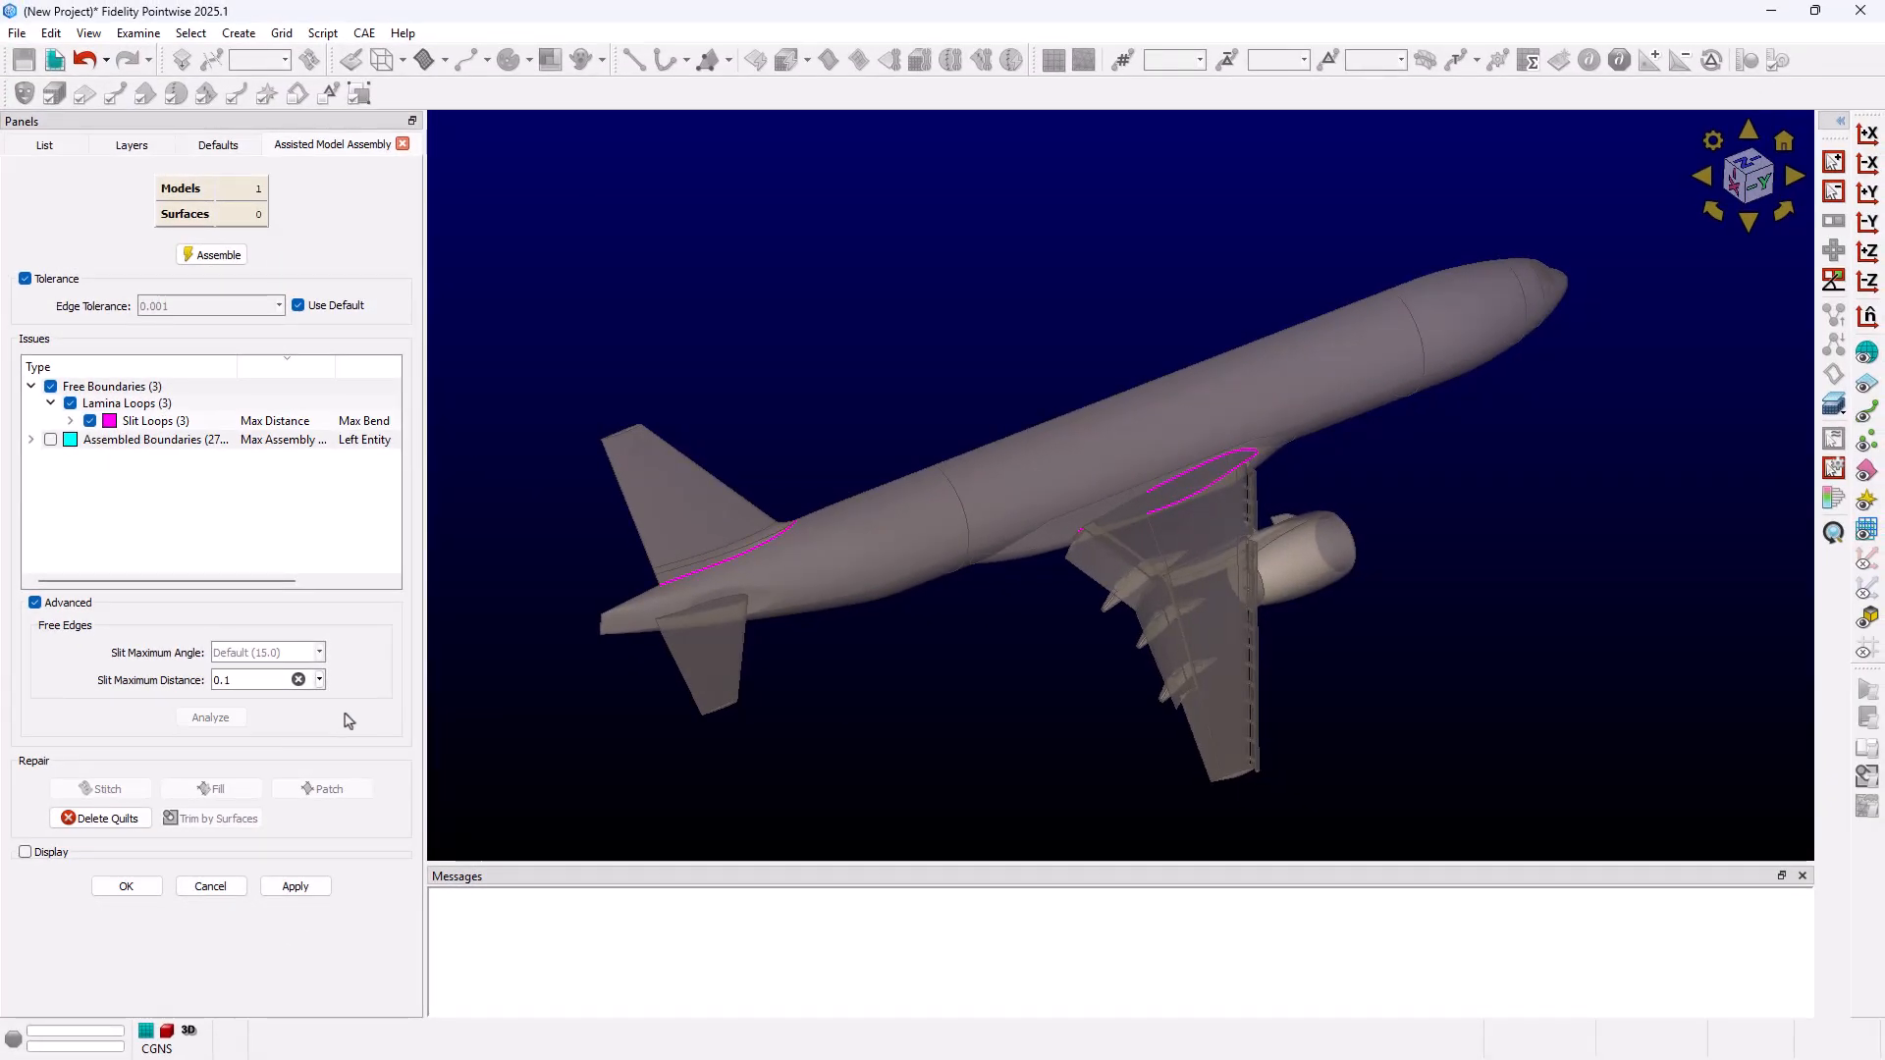
# - List the individual slit loops, select all three at the tail and wing root, and stitch them
pyautogui.click(70, 421)
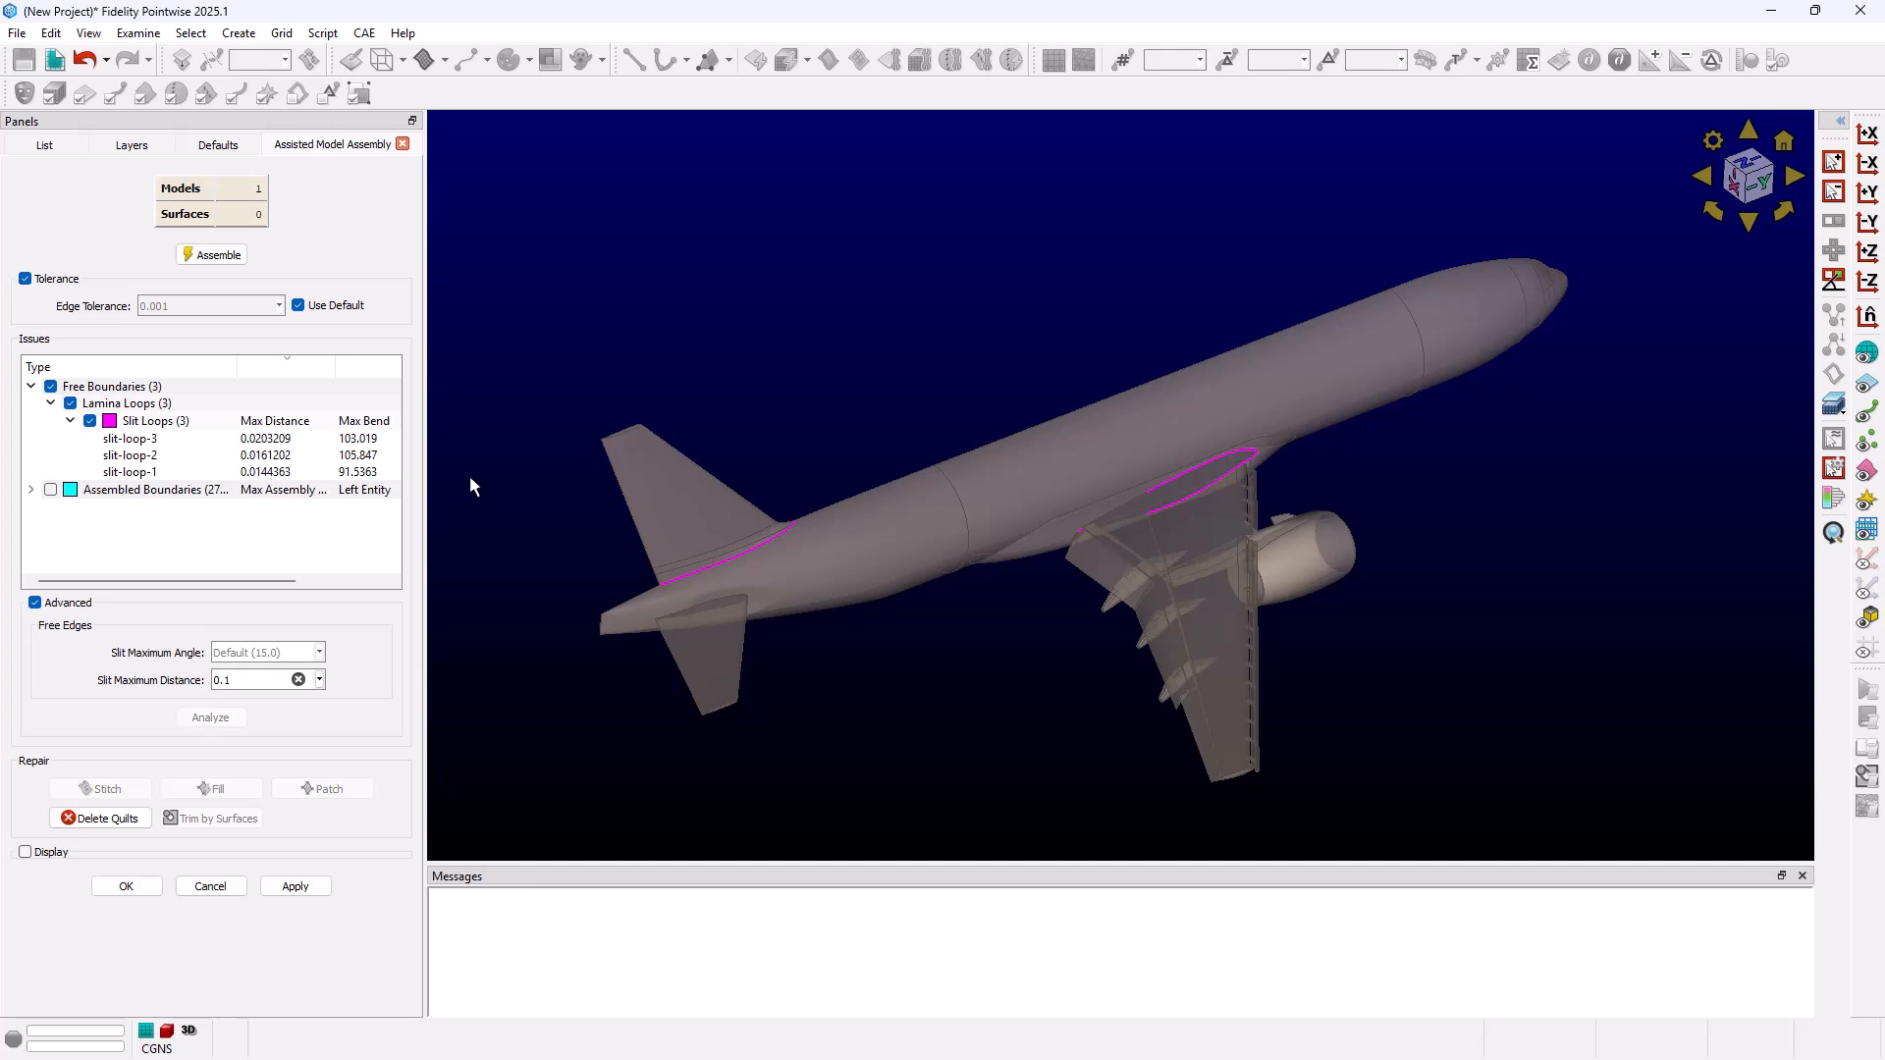
pyautogui.click(73, 603)
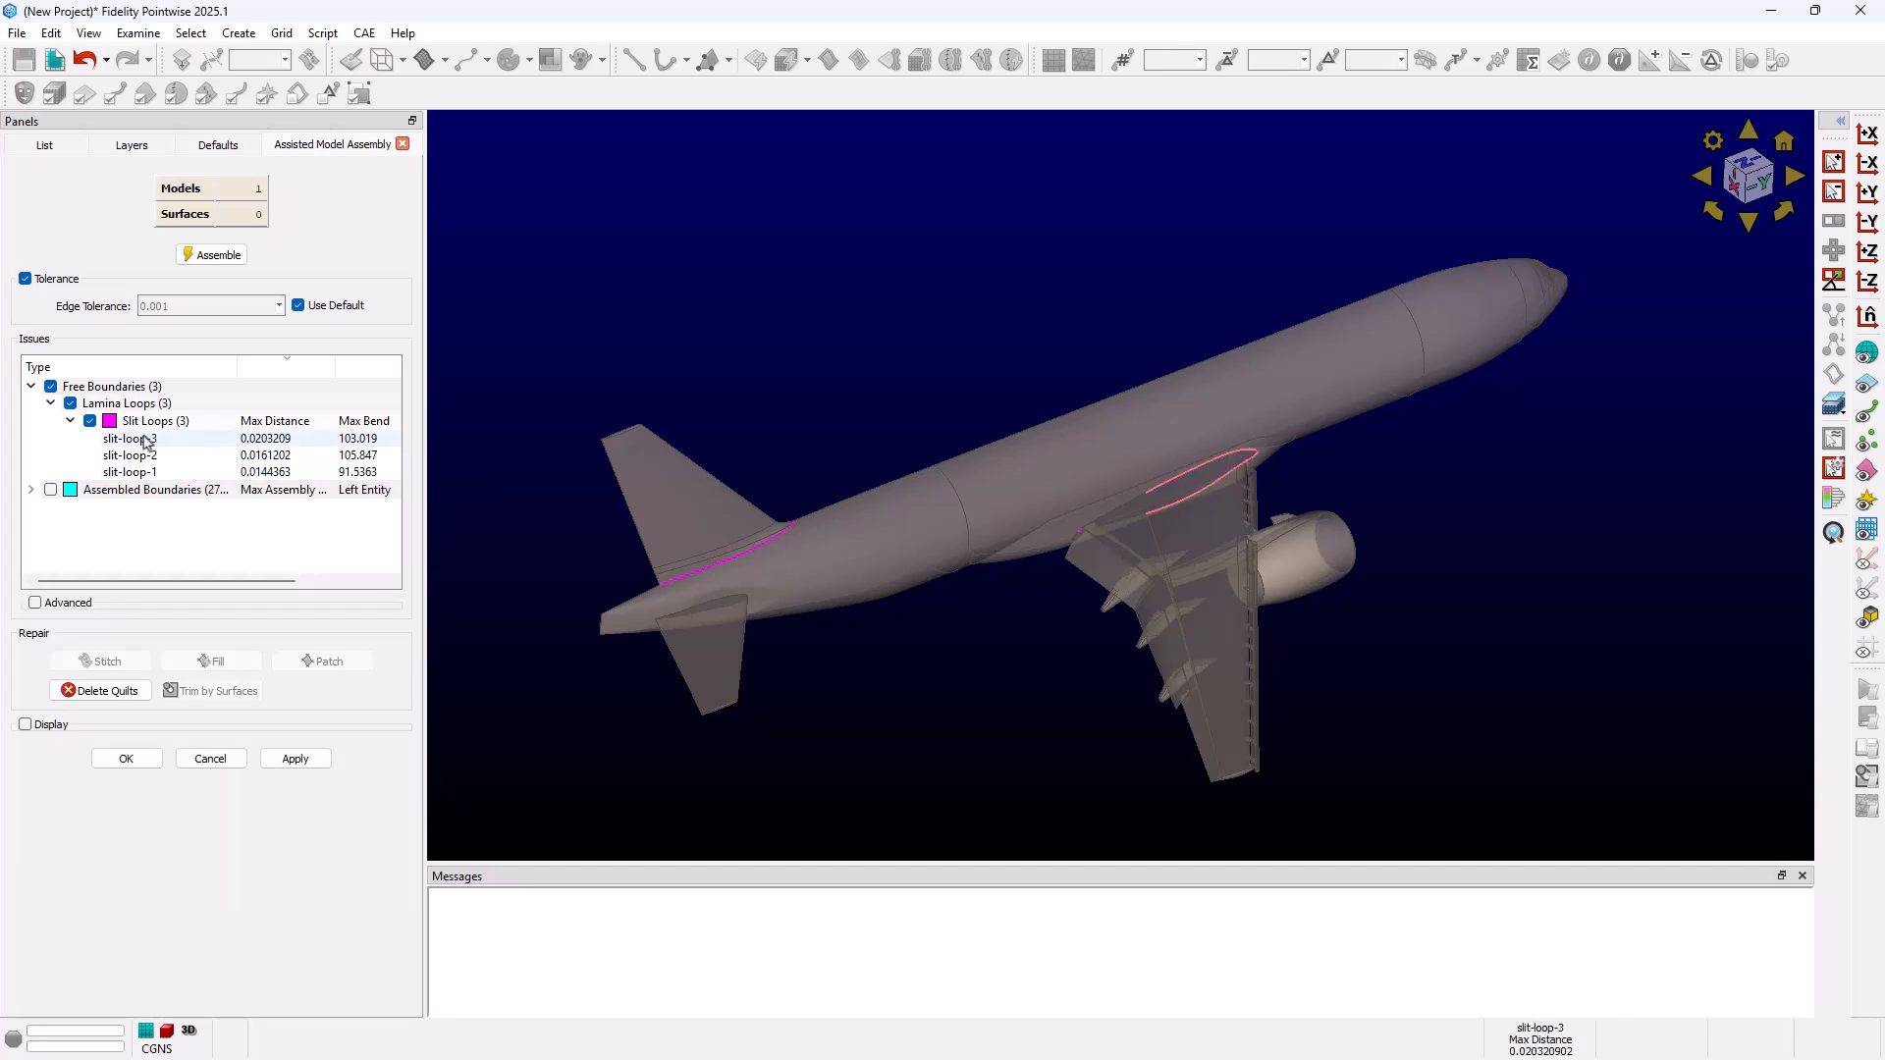
pyautogui.moveTo(145, 442); pyautogui.dragTo(146, 473)
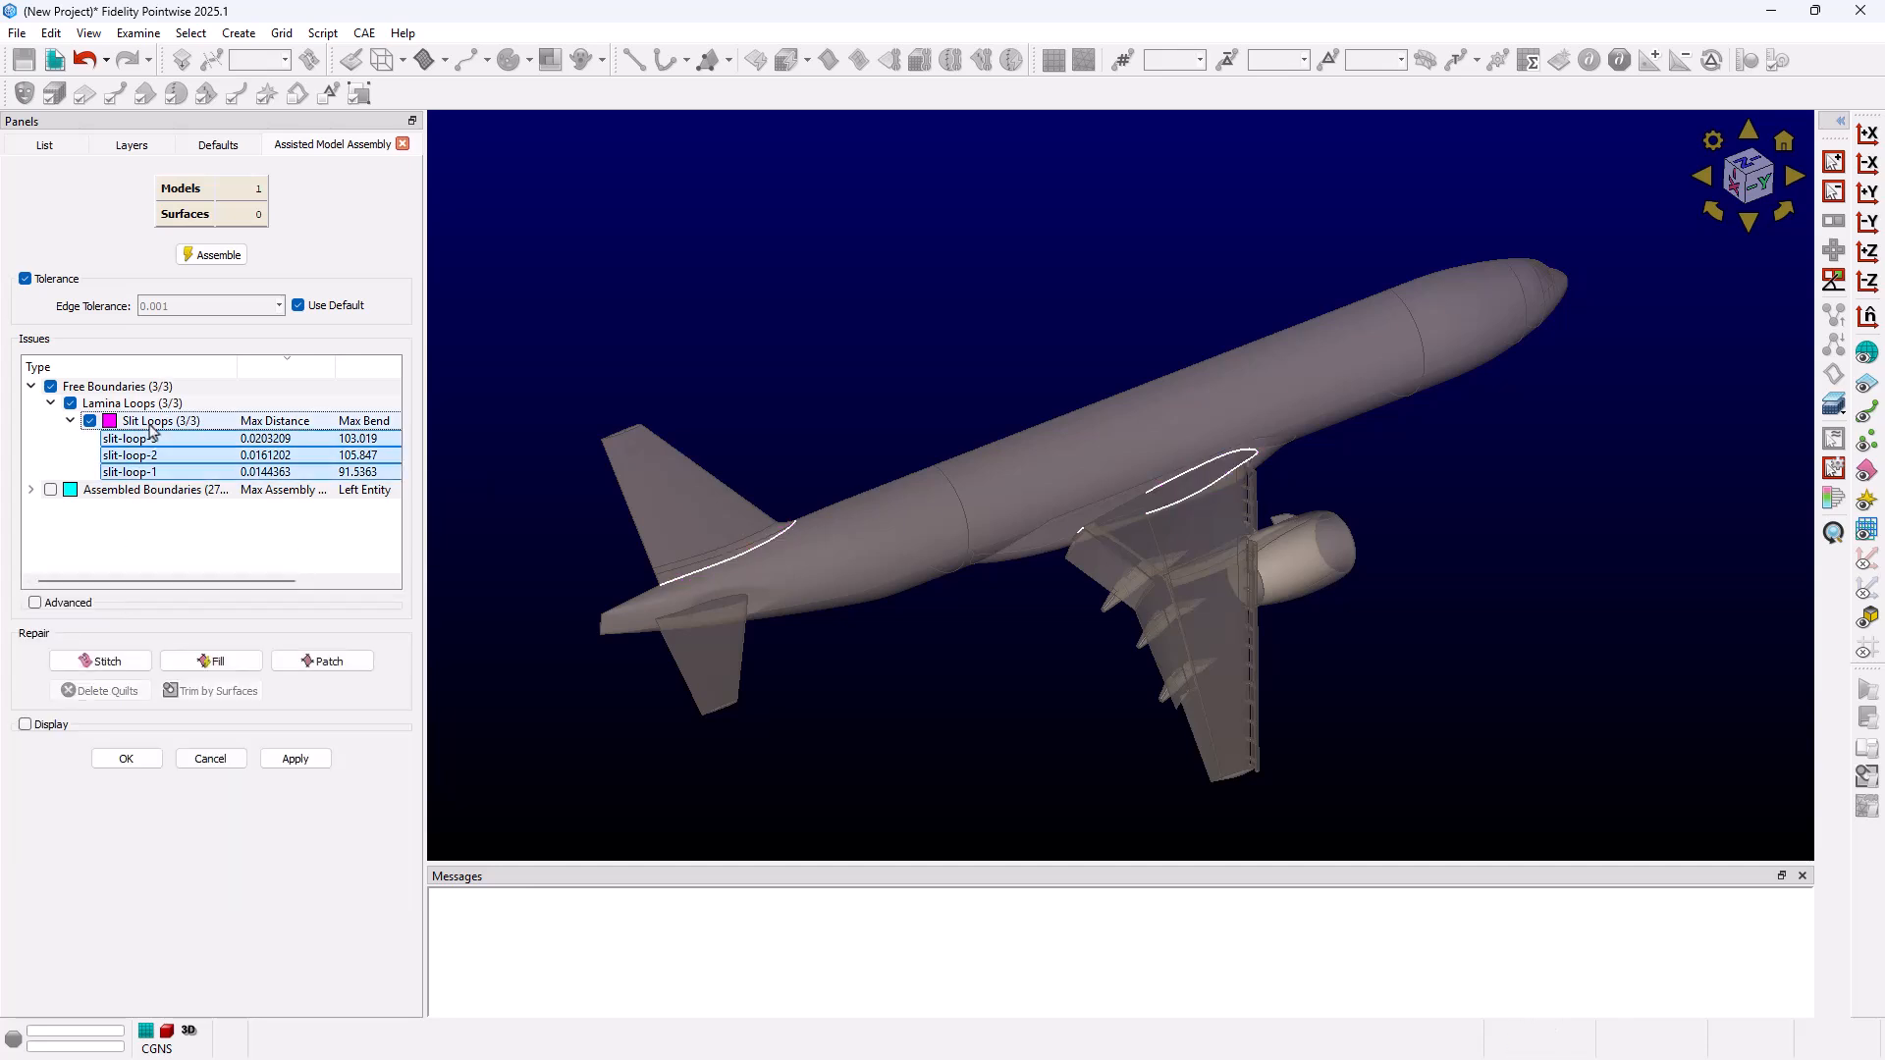
pyautogui.click(136, 664)
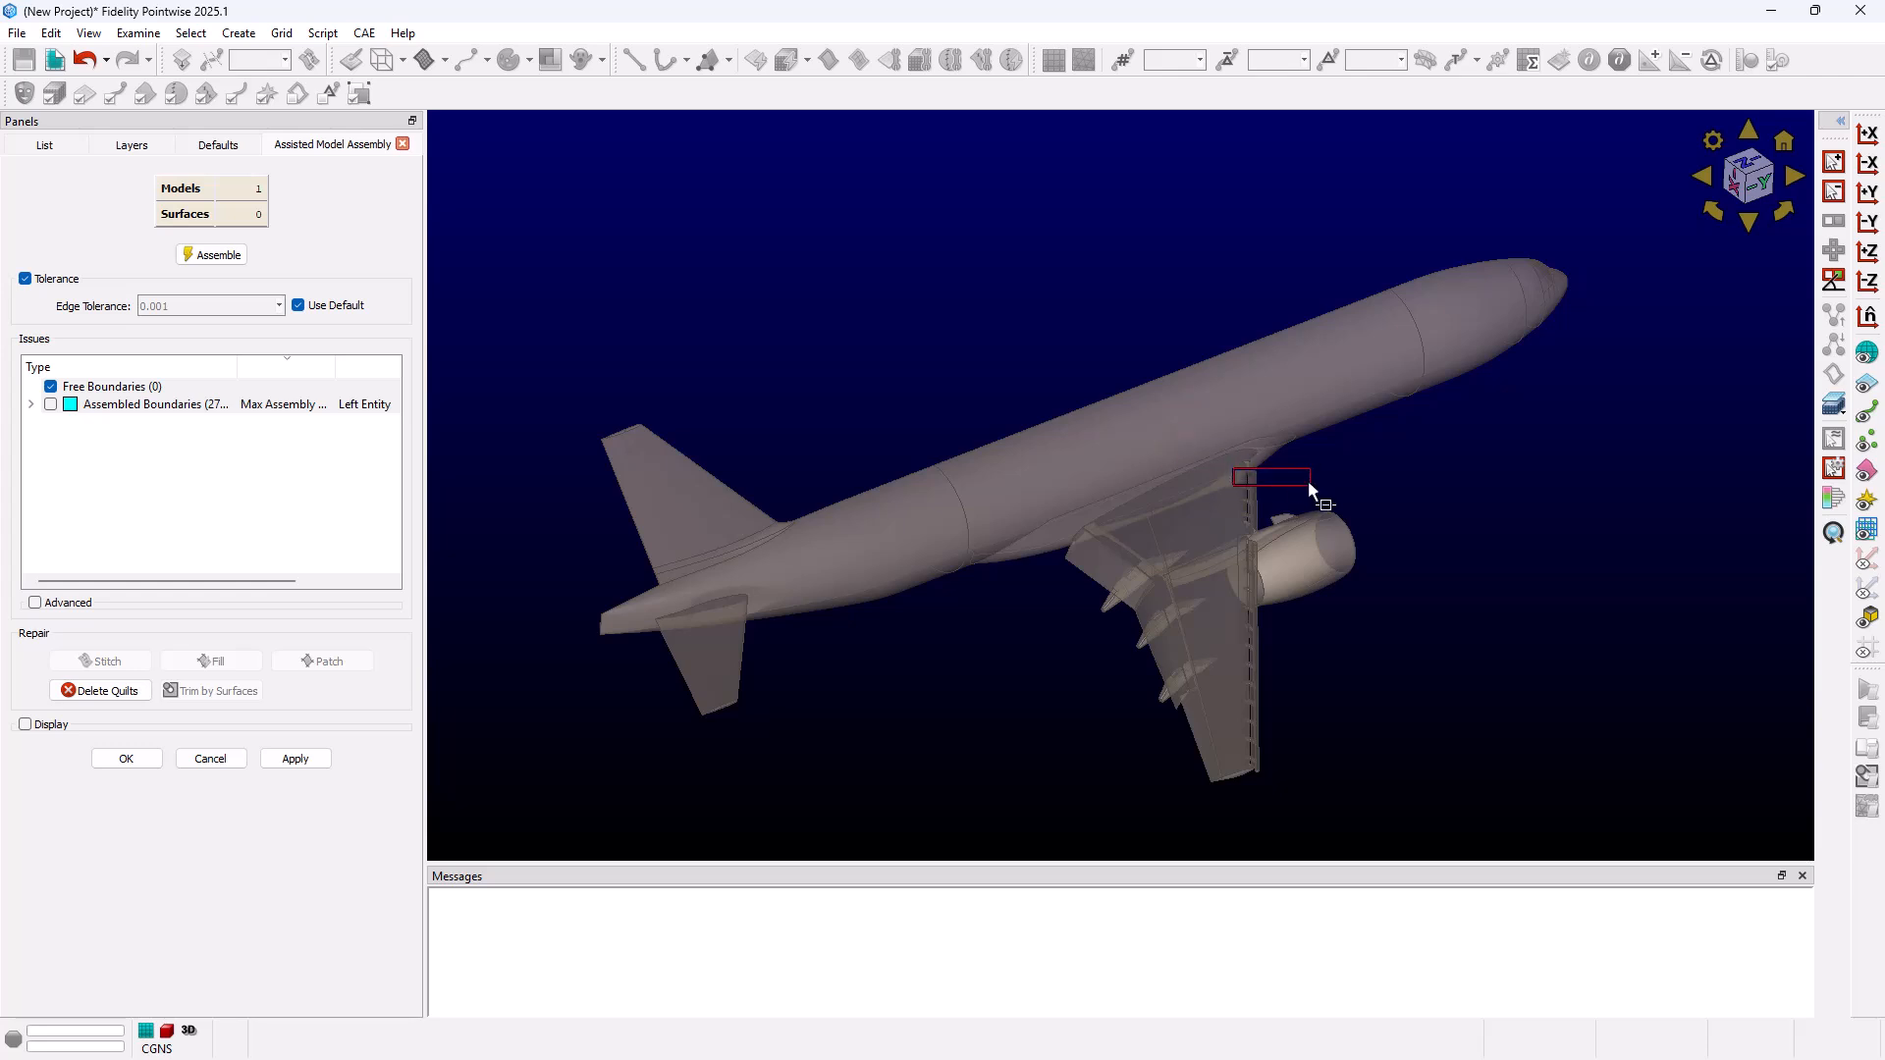
# - Reduce the model transparency to its minimum so the aircraft is drawn fully opaque, viewed from its symmetry side
pyautogui.moveTo(1215, 498); pyautogui.dragTo(826, 713, button='right')
pyautogui.scroll(-1, 826, 712)
pyautogui.scroll(4, 962, 563)
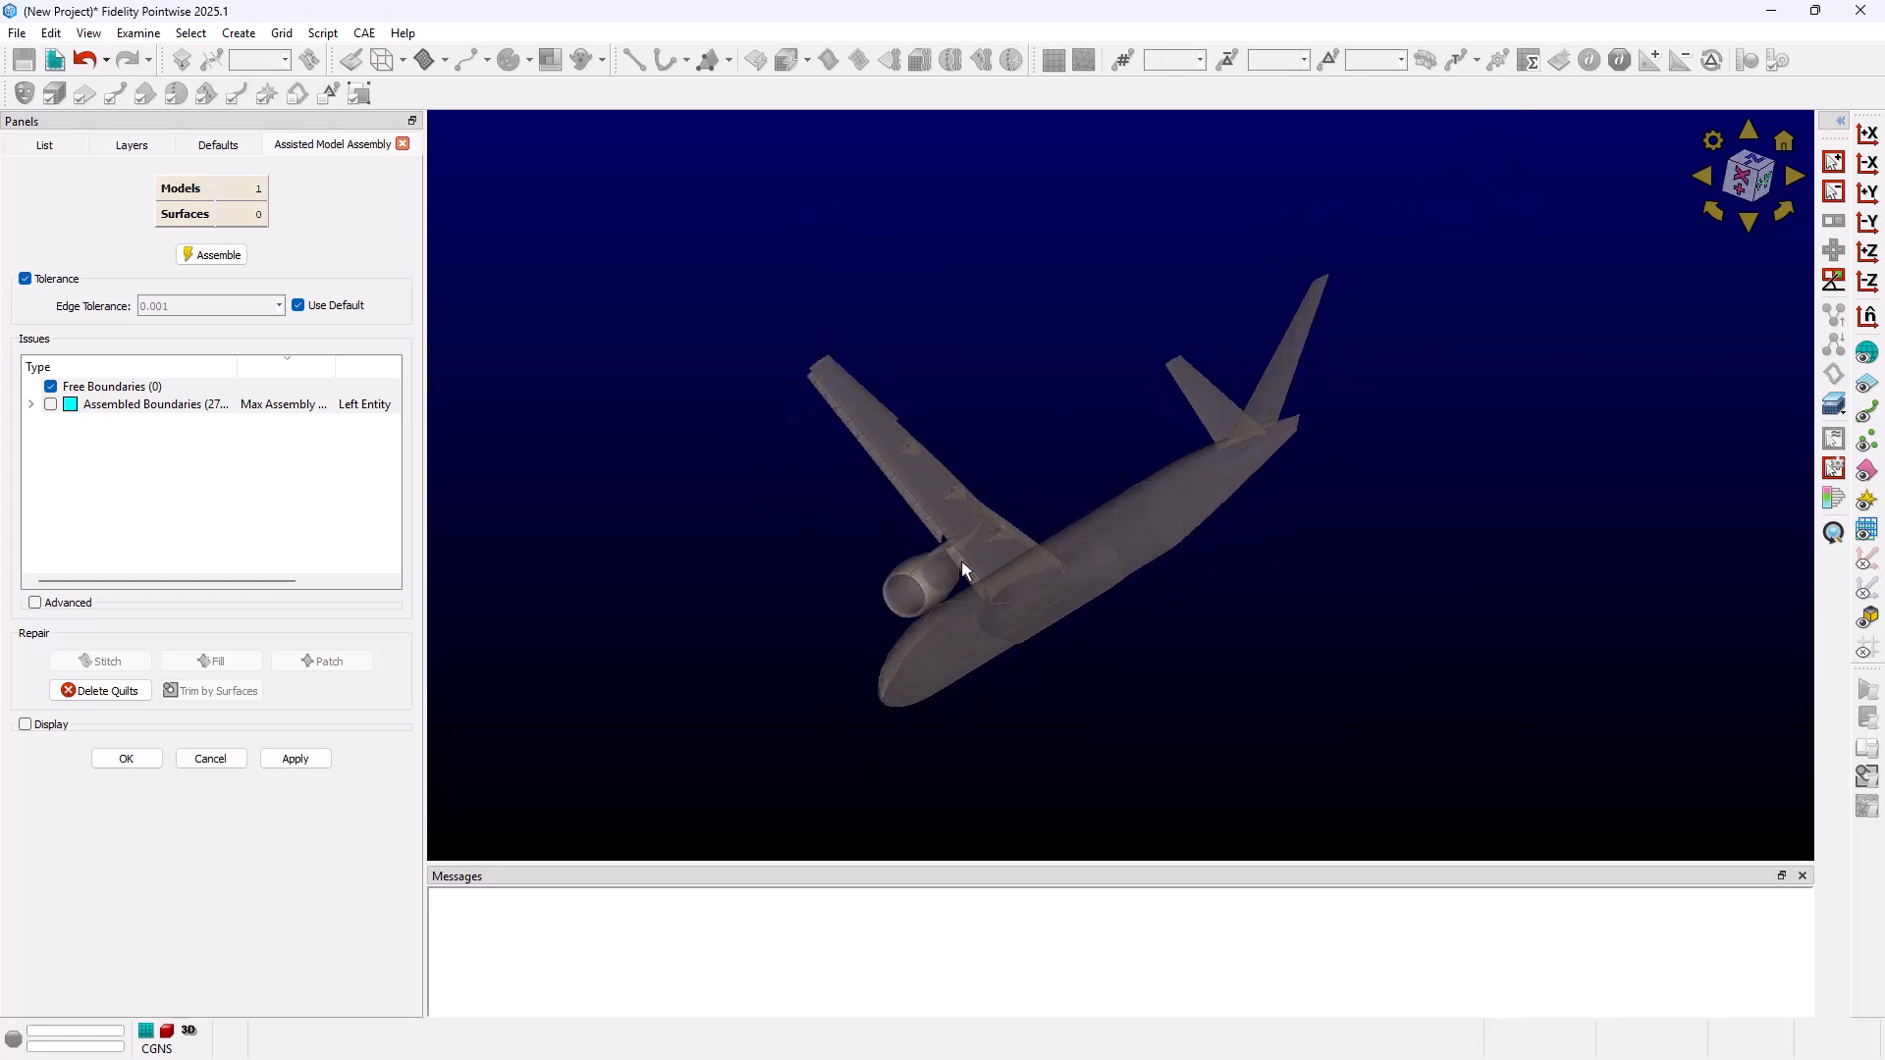
pyautogui.keyDown('ctrl'); pyautogui.moveTo(1109, 556); pyautogui.dragTo(1154, 535, button='right'); pyautogui.keyUp('ctrl')
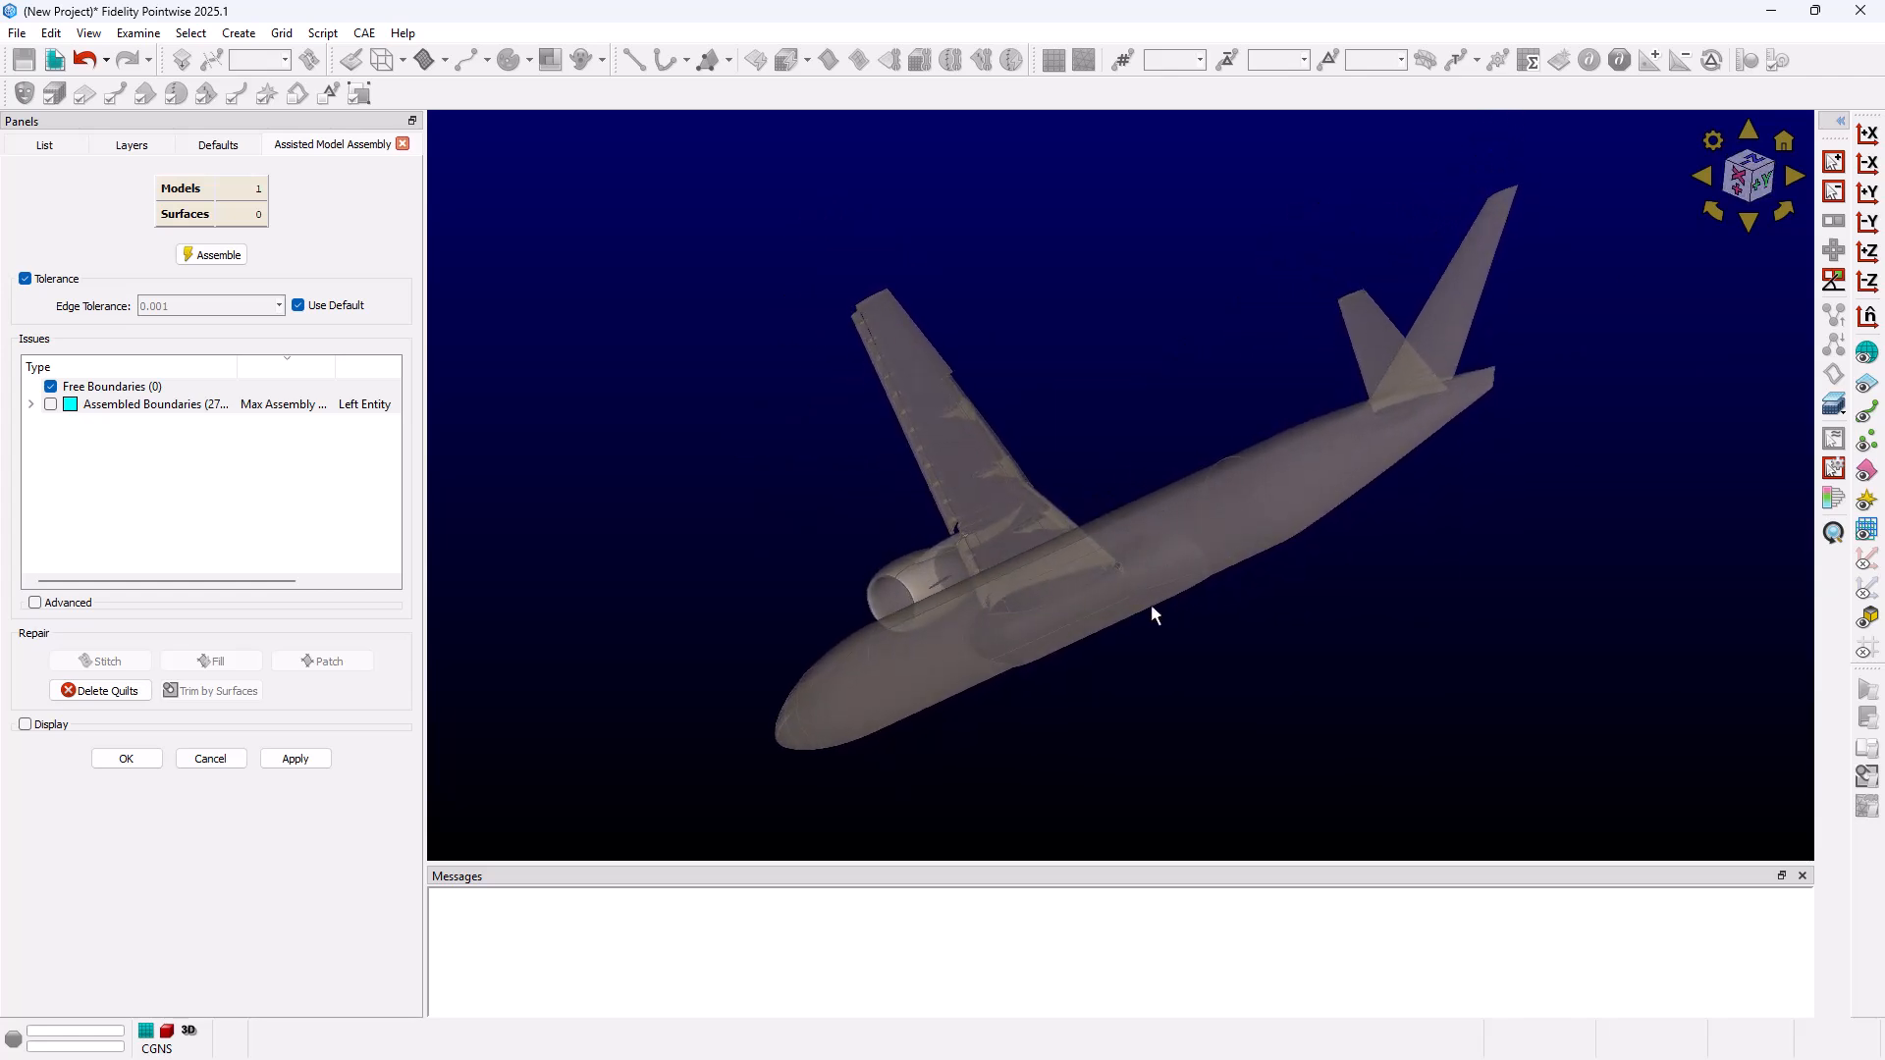
pyautogui.moveTo(966, 619); pyautogui.dragTo(1110, 596, button='right')
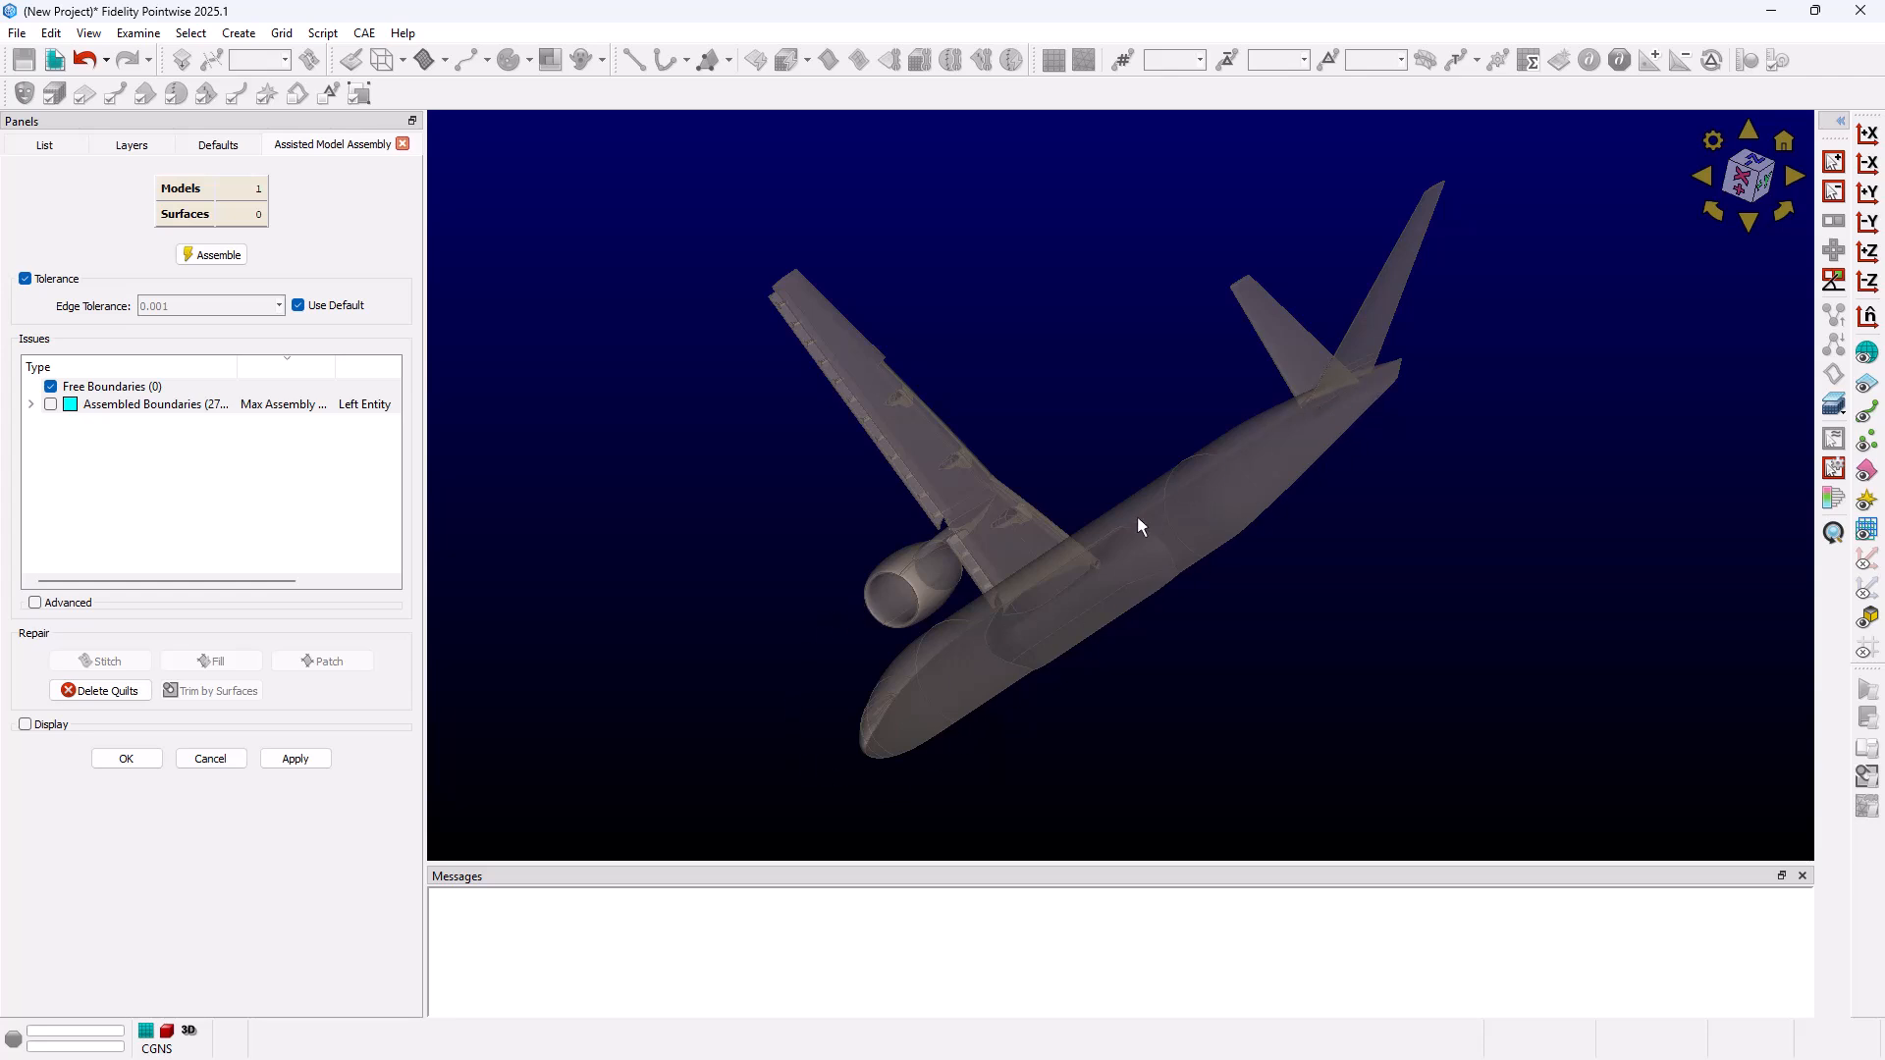
pyautogui.moveTo(998, 639); pyautogui.dragTo(960, 656, button='right')
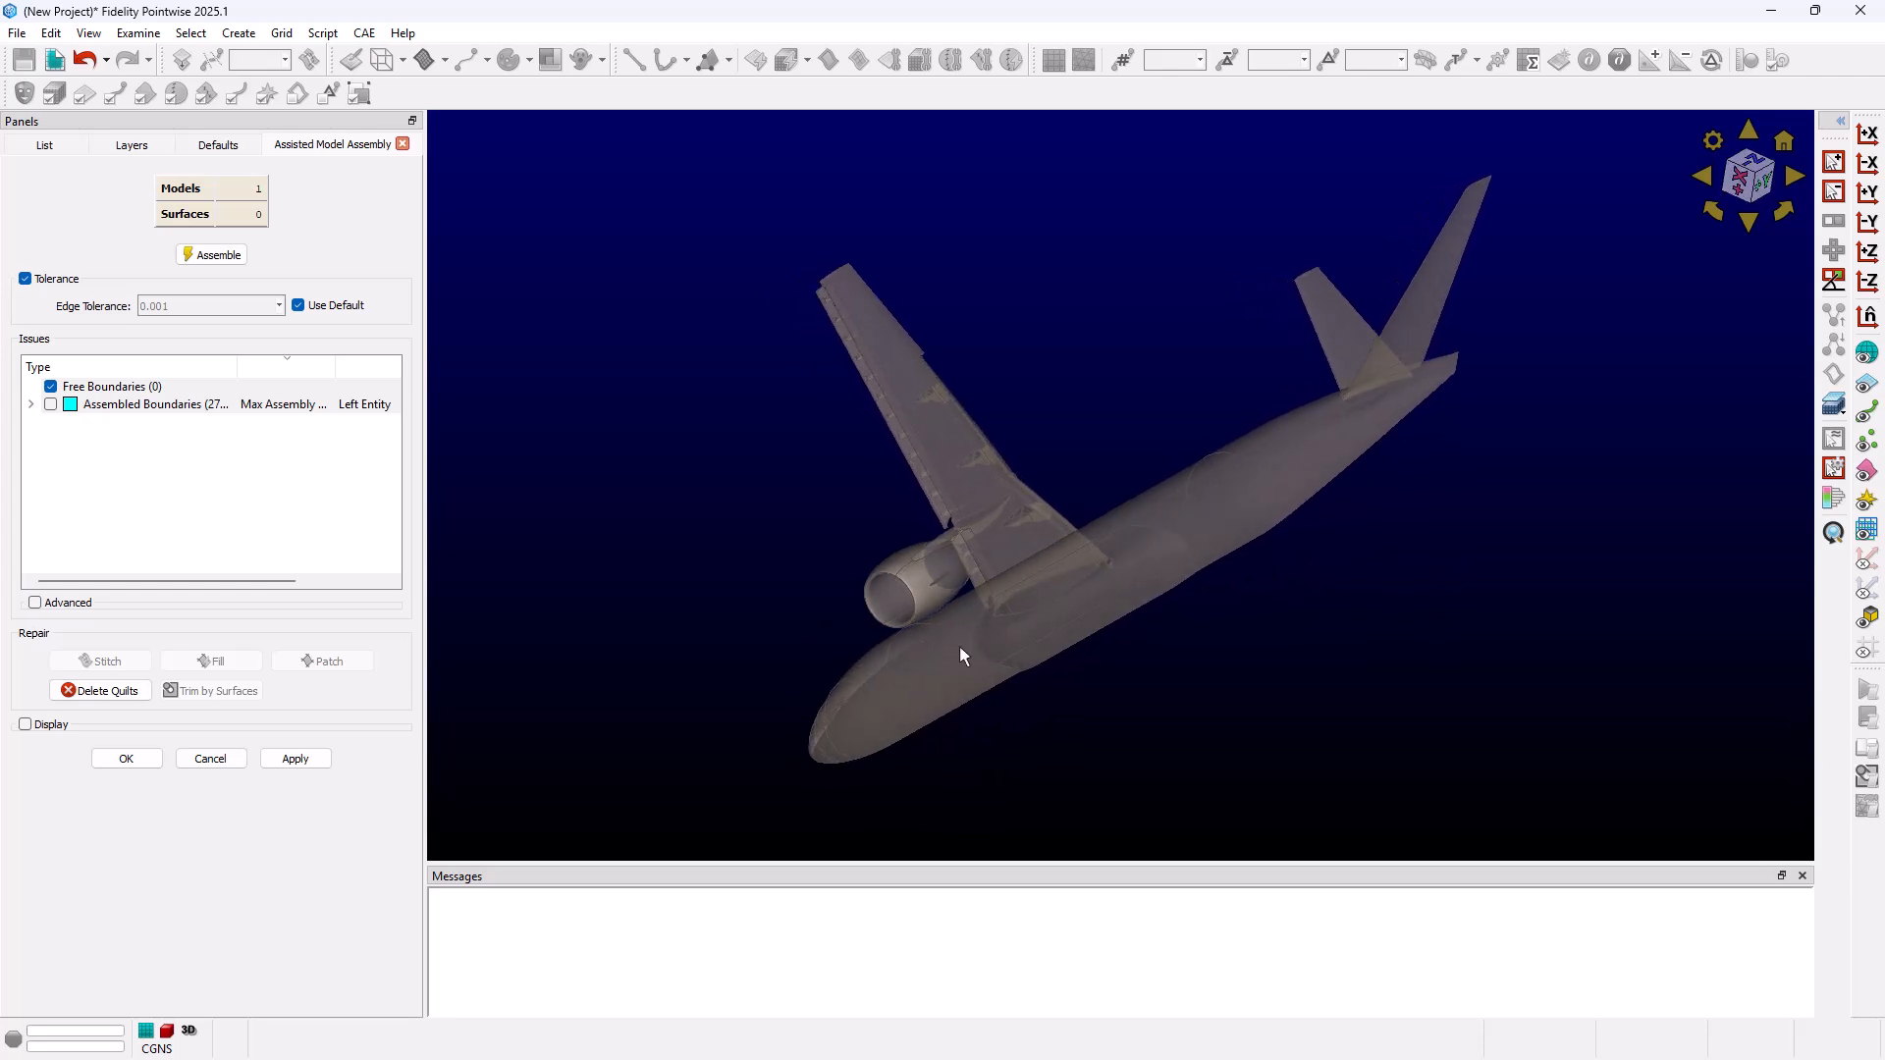
pyautogui.click(53, 728)
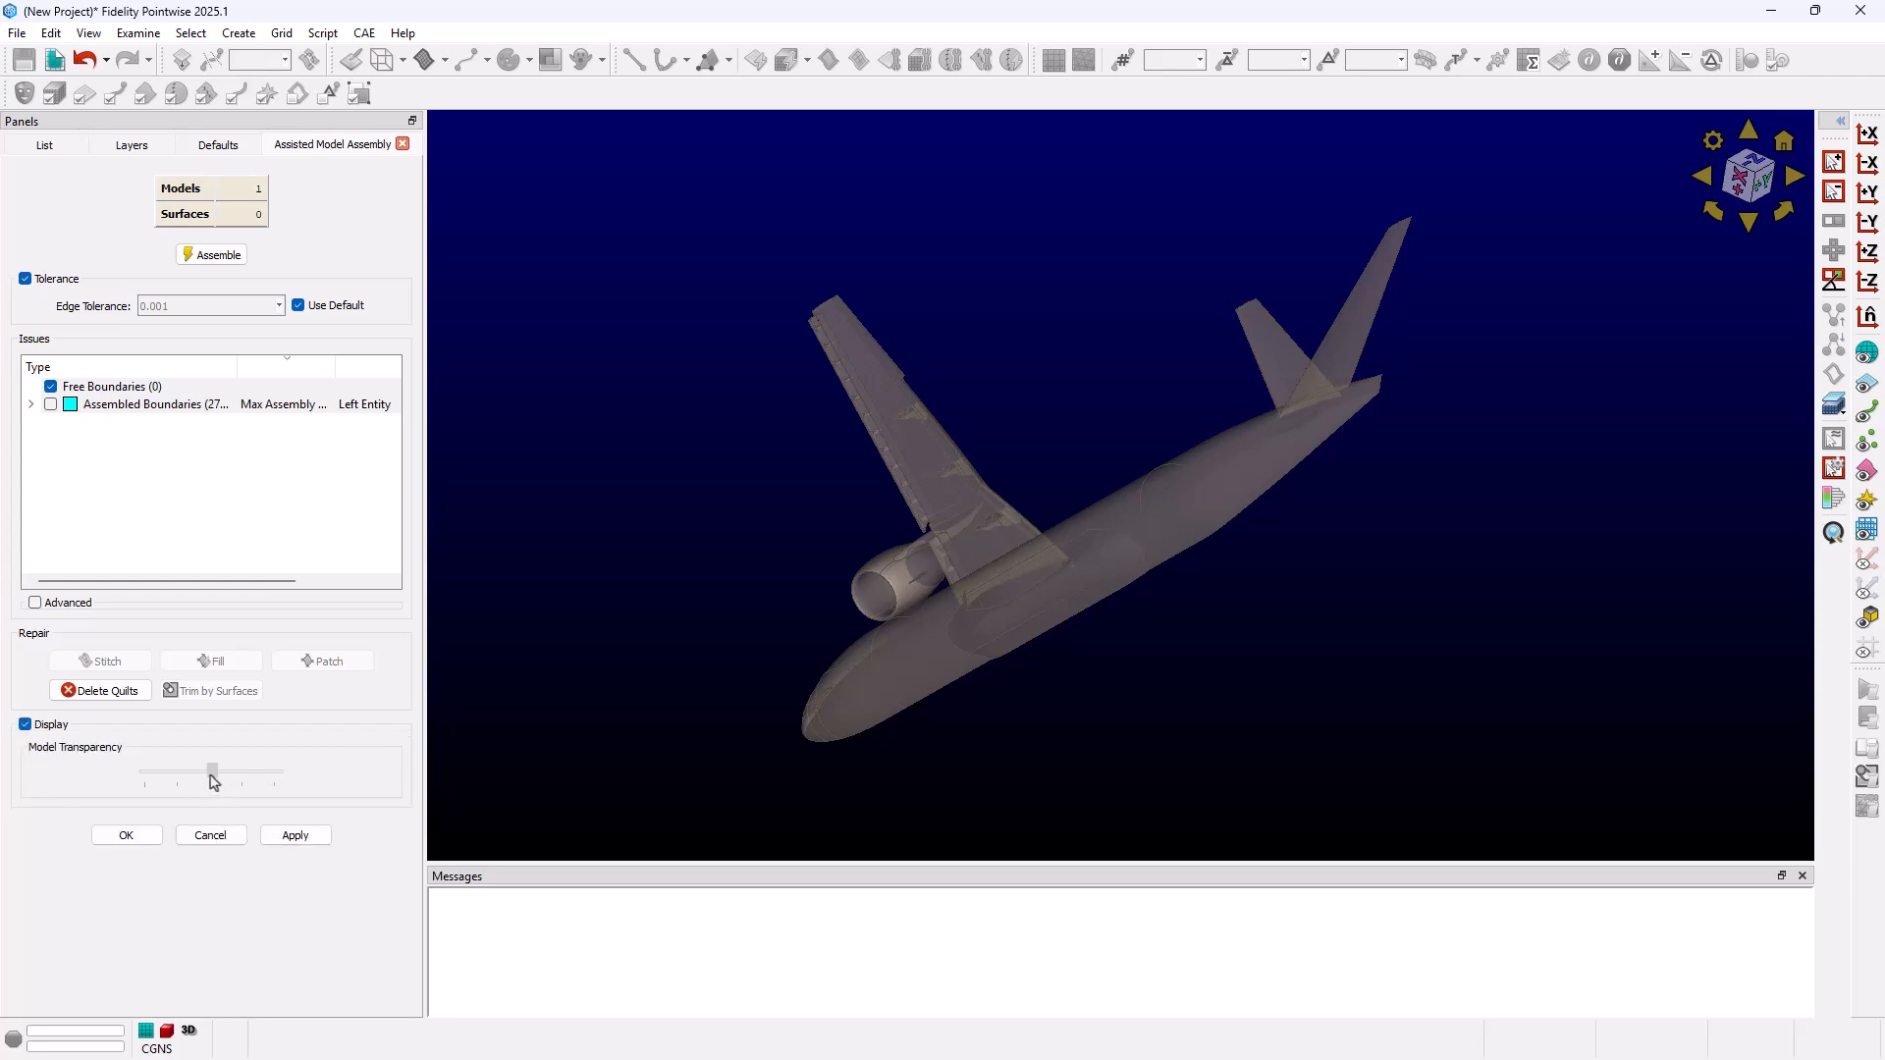
pyautogui.moveTo(211, 774); pyautogui.dragTo(83, 795)
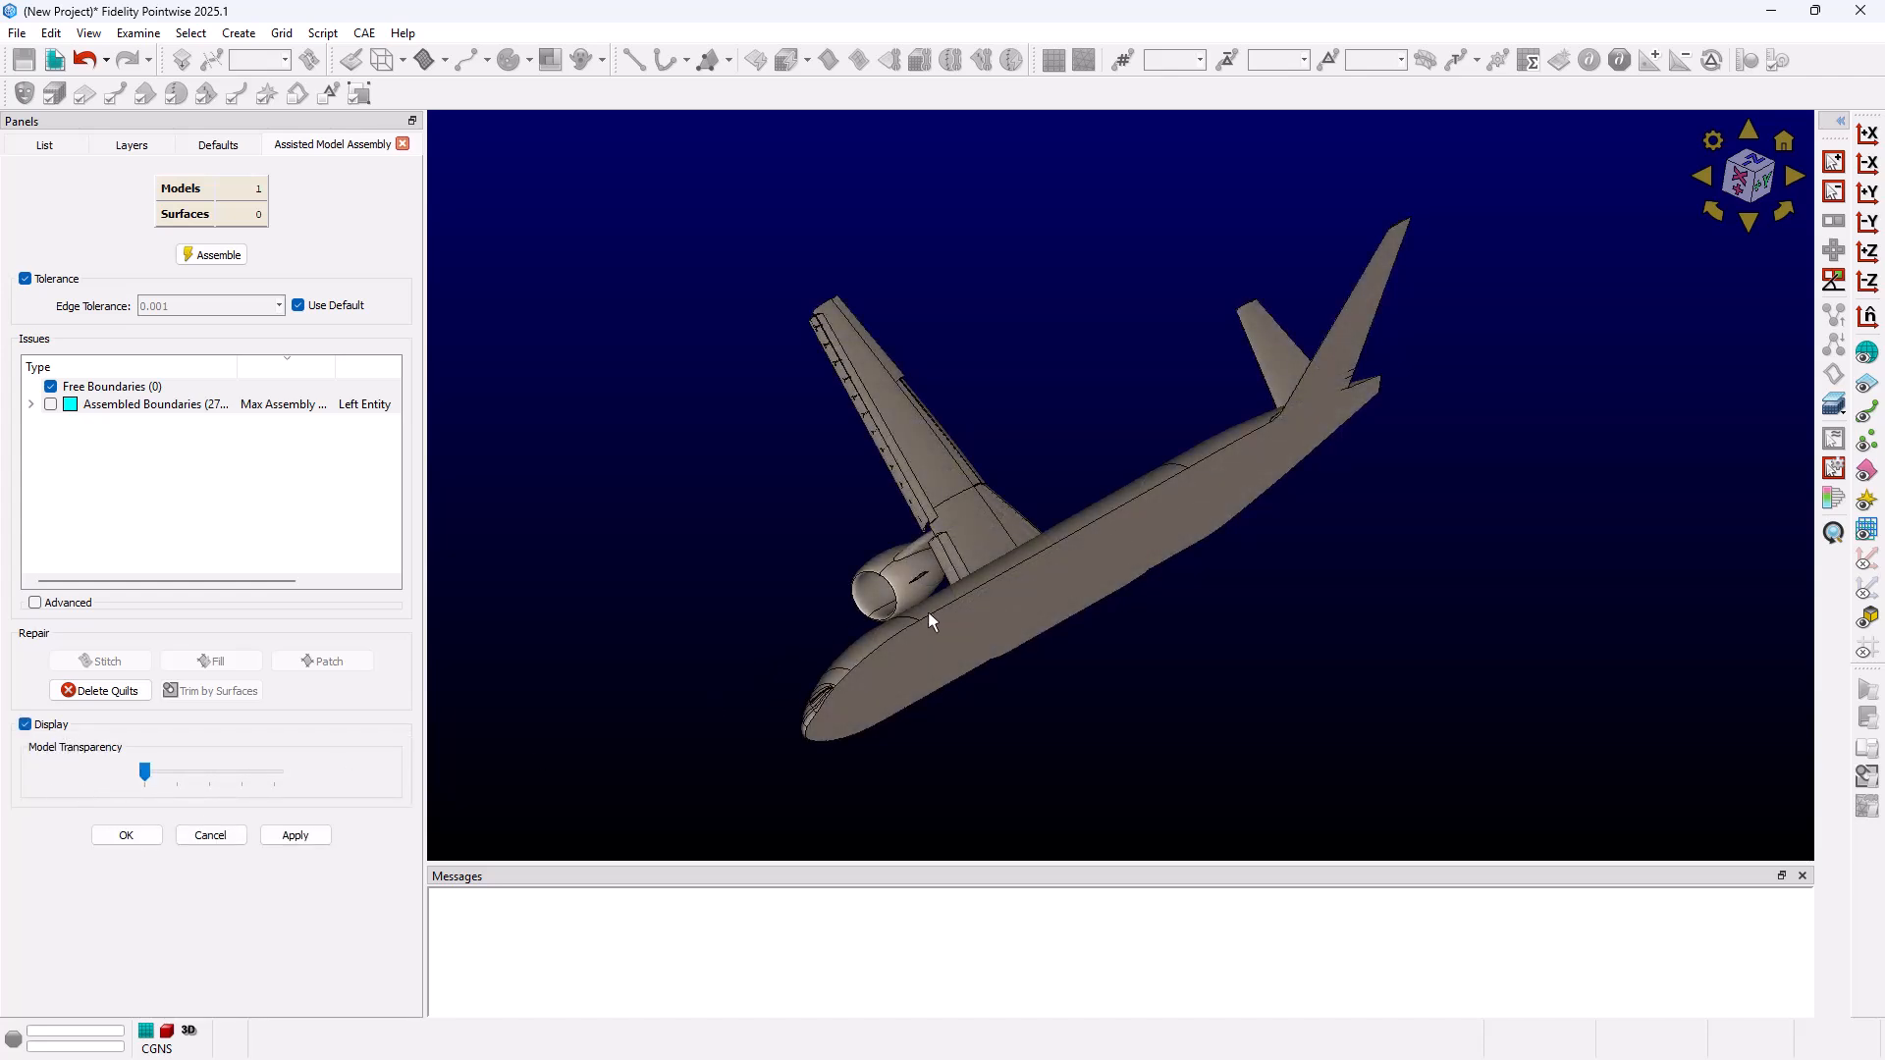
# - Delete the flat symmetry-plane quilt that closes off the fuselage and vertical tail
pyautogui.moveTo(928, 610)
pyautogui.mouseDown(button='right')
pyautogui.moveTo(1093, 614)
pyautogui.moveTo(825, 551)
pyautogui.moveTo(941, 592)
pyautogui.mouseUp(button='right')
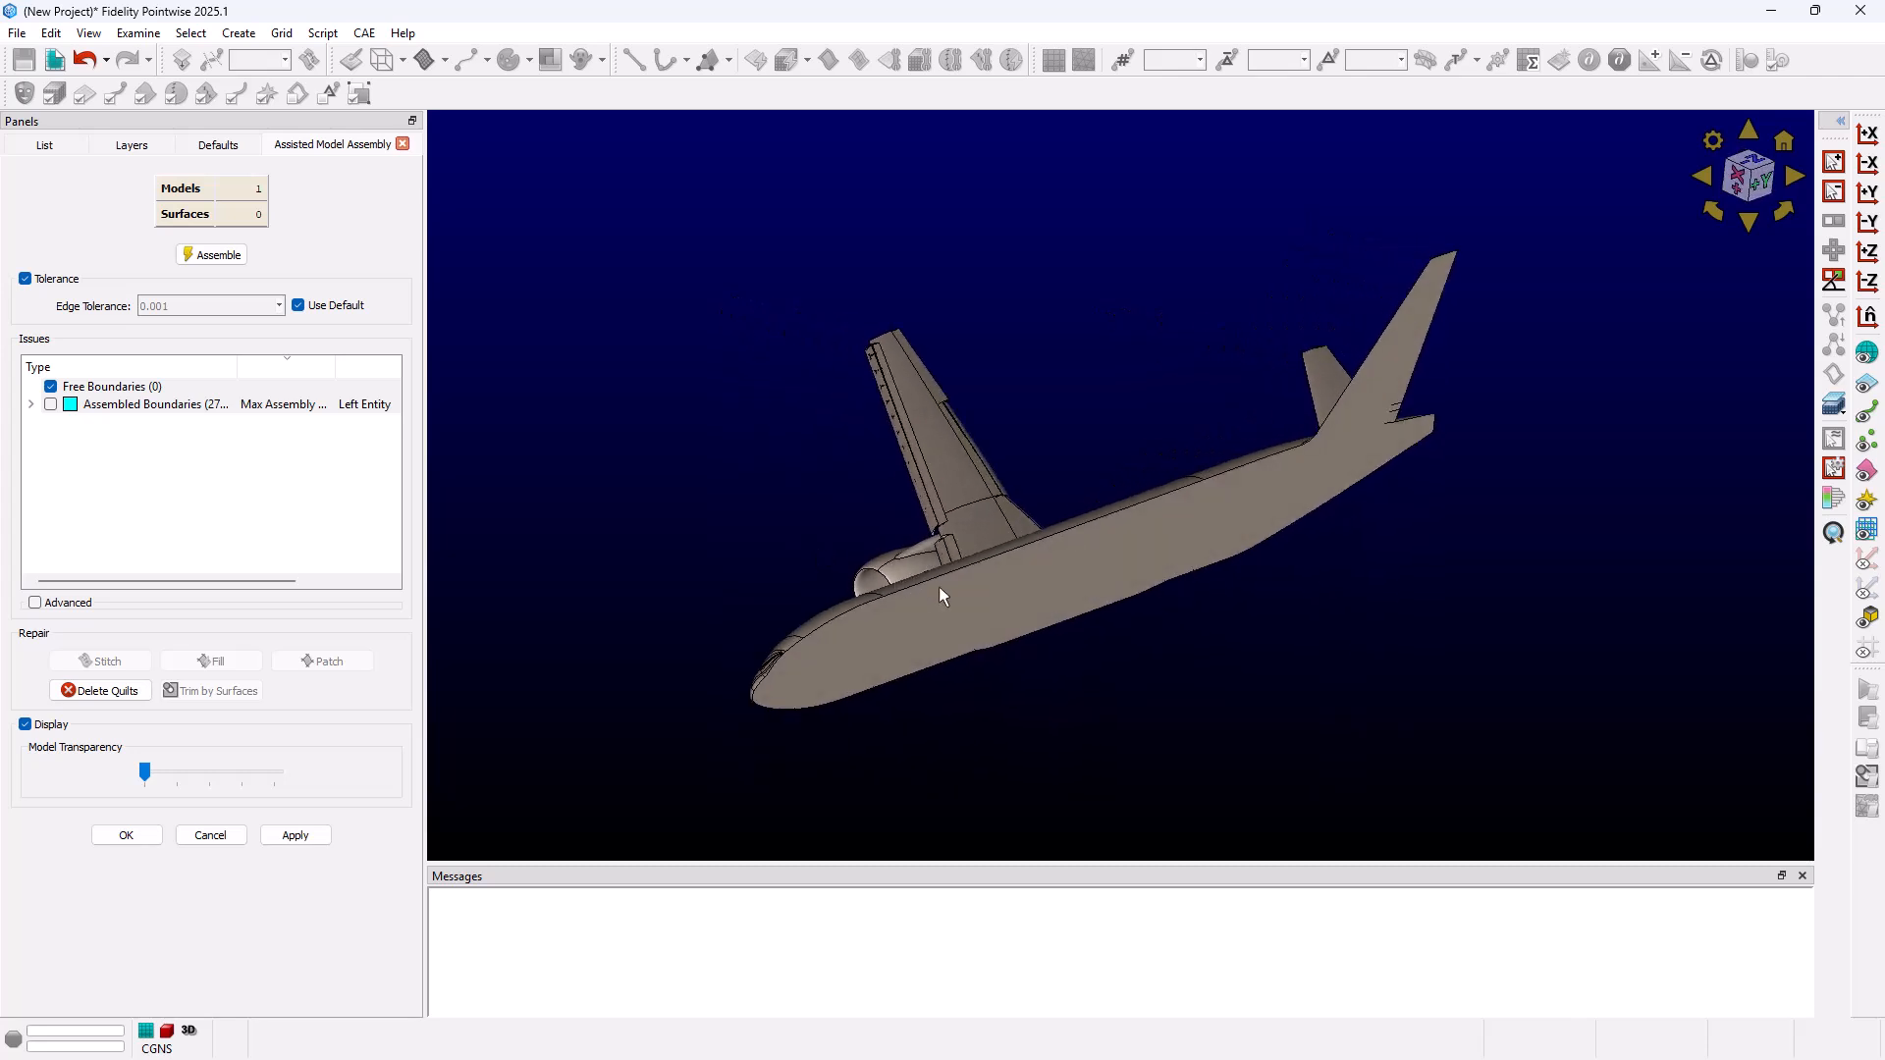
pyautogui.scroll(5, 909, 609)
pyautogui.scroll(-6, 909, 609)
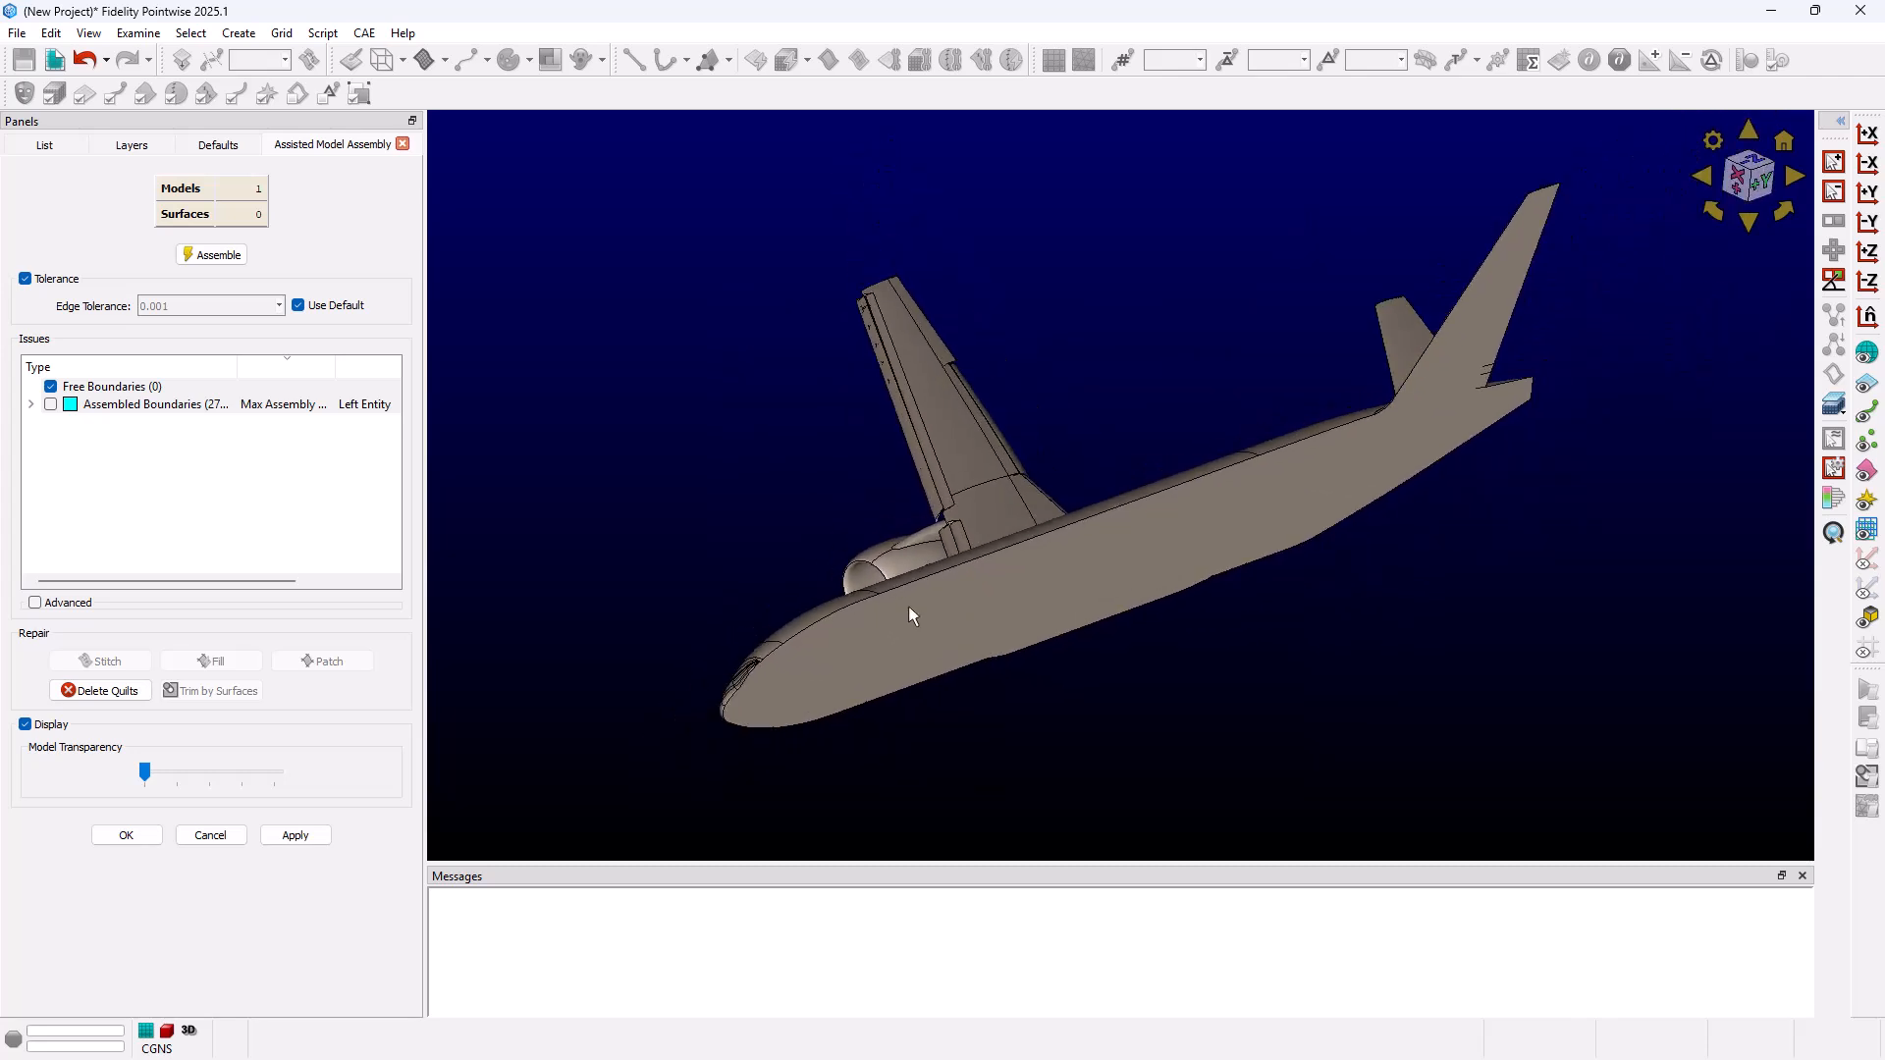
pyautogui.moveTo(931, 636); pyautogui.dragTo(967, 640, button='right')
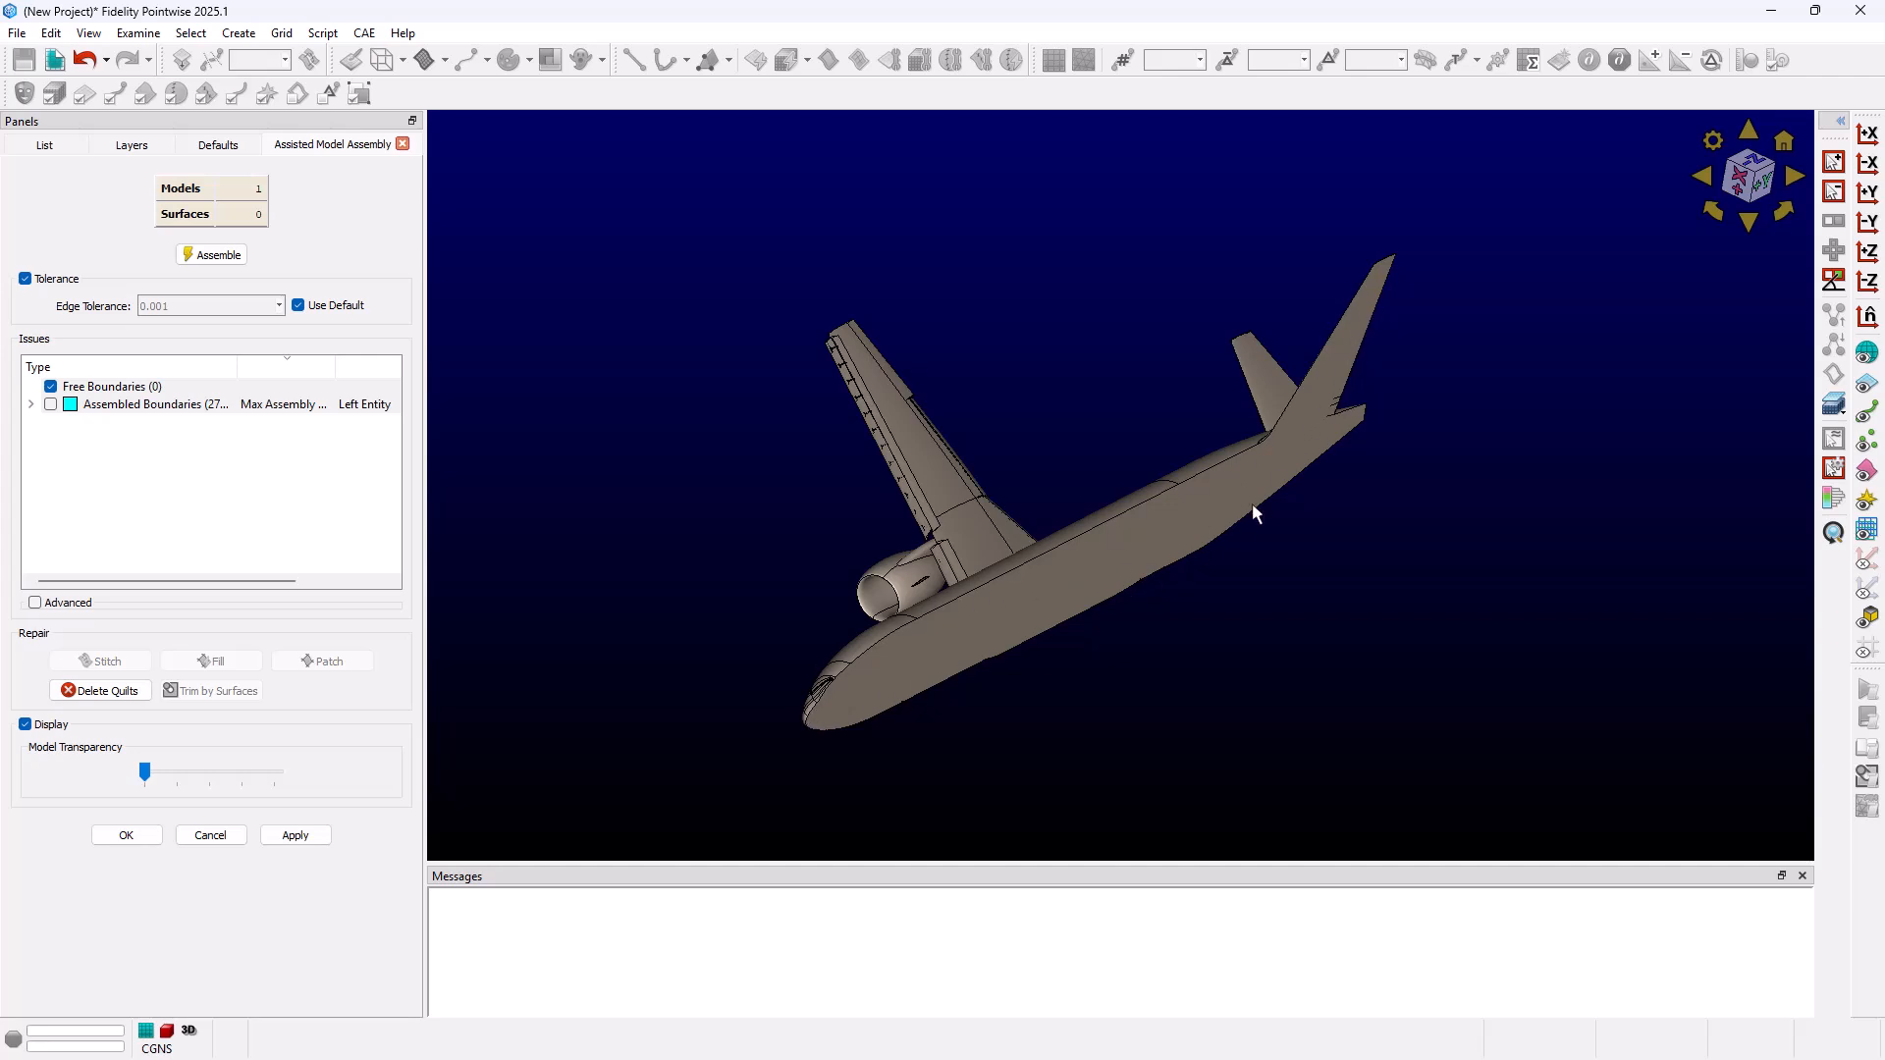
pyautogui.moveTo(1254, 510); pyautogui.dragTo(1178, 535, button='right')
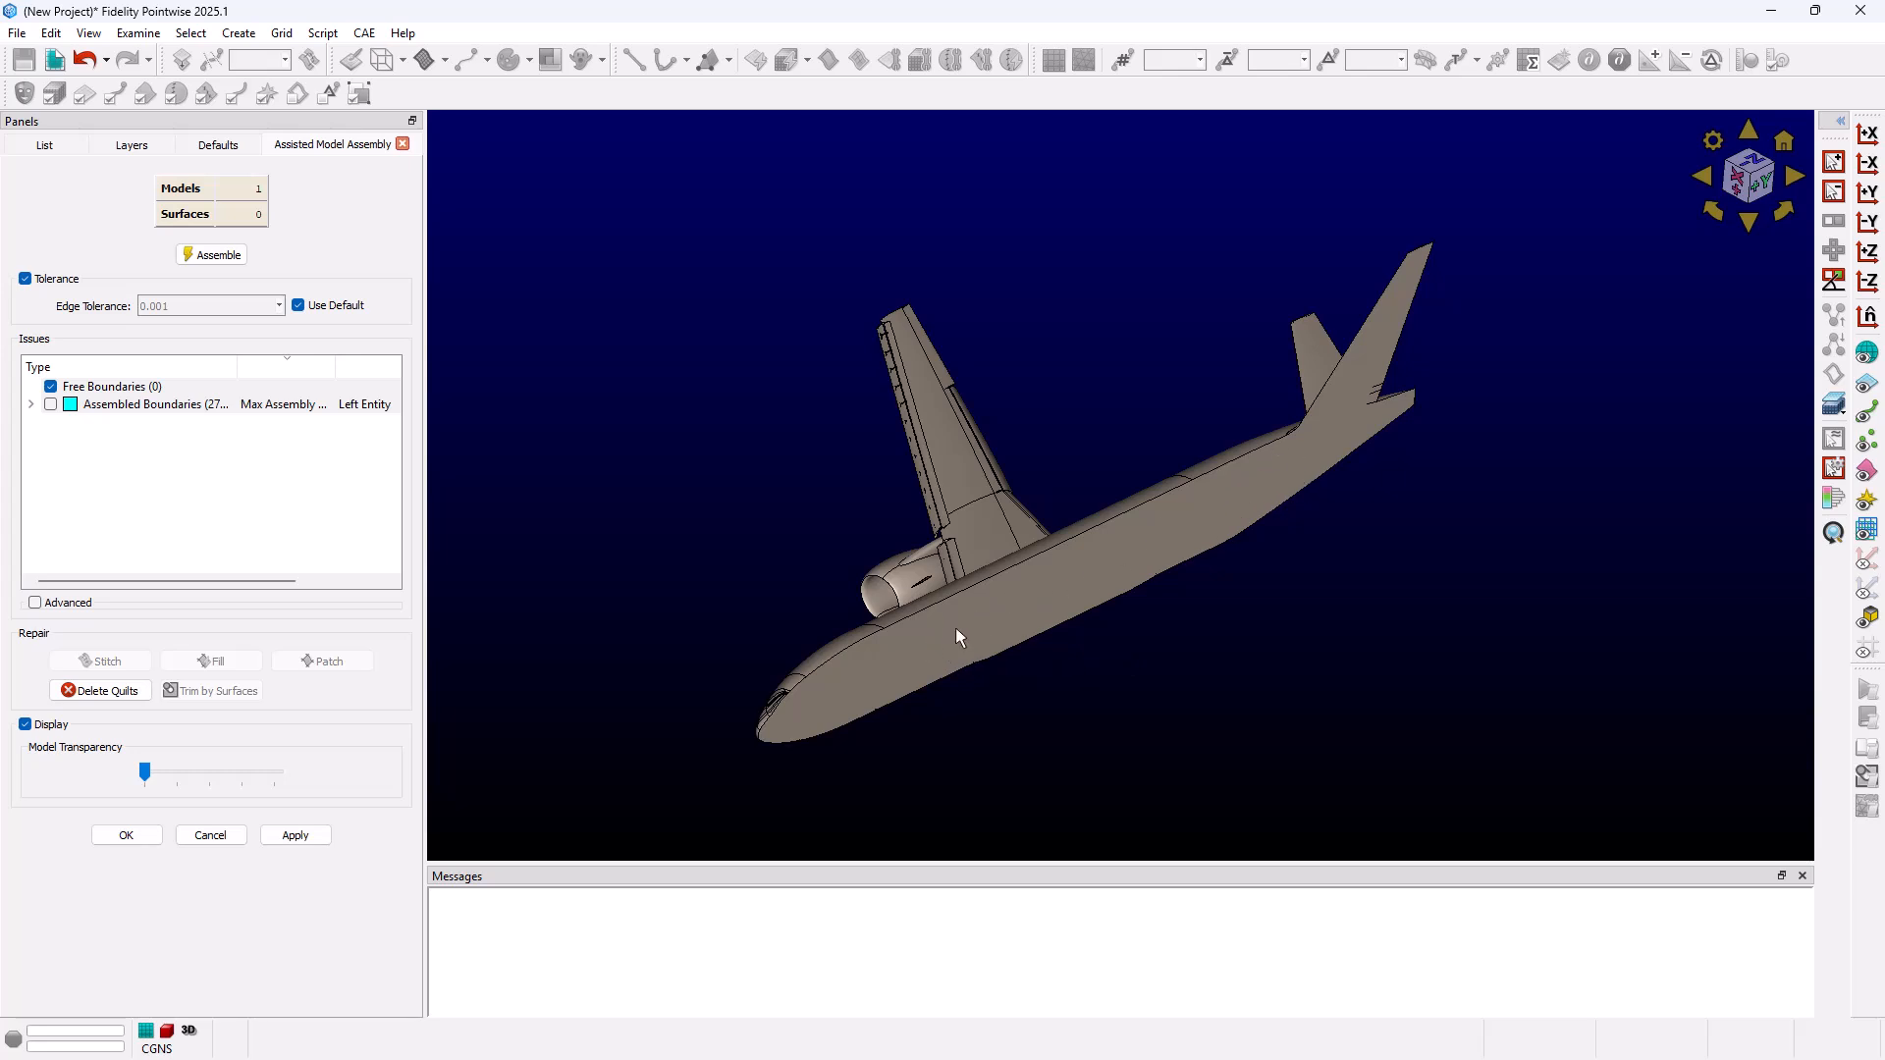
pyautogui.scroll(1, 1109, 540)
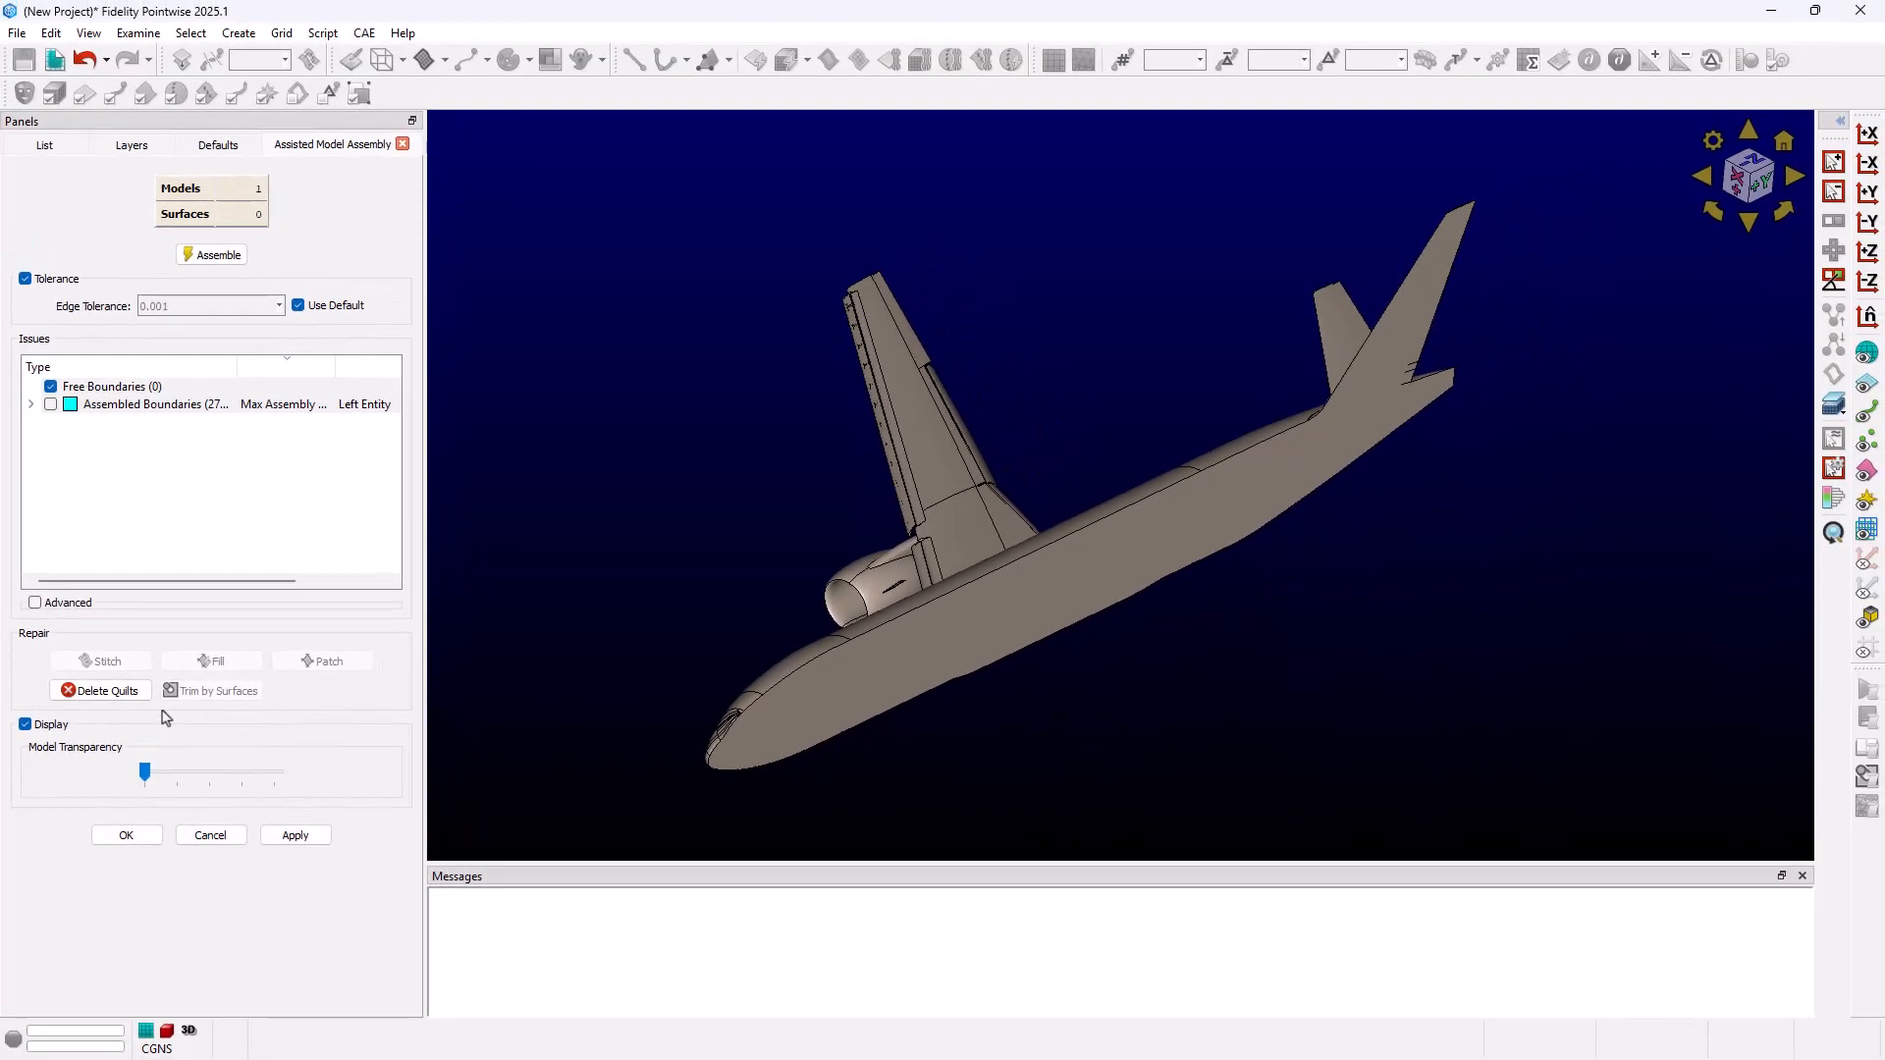
pyautogui.click(142, 694)
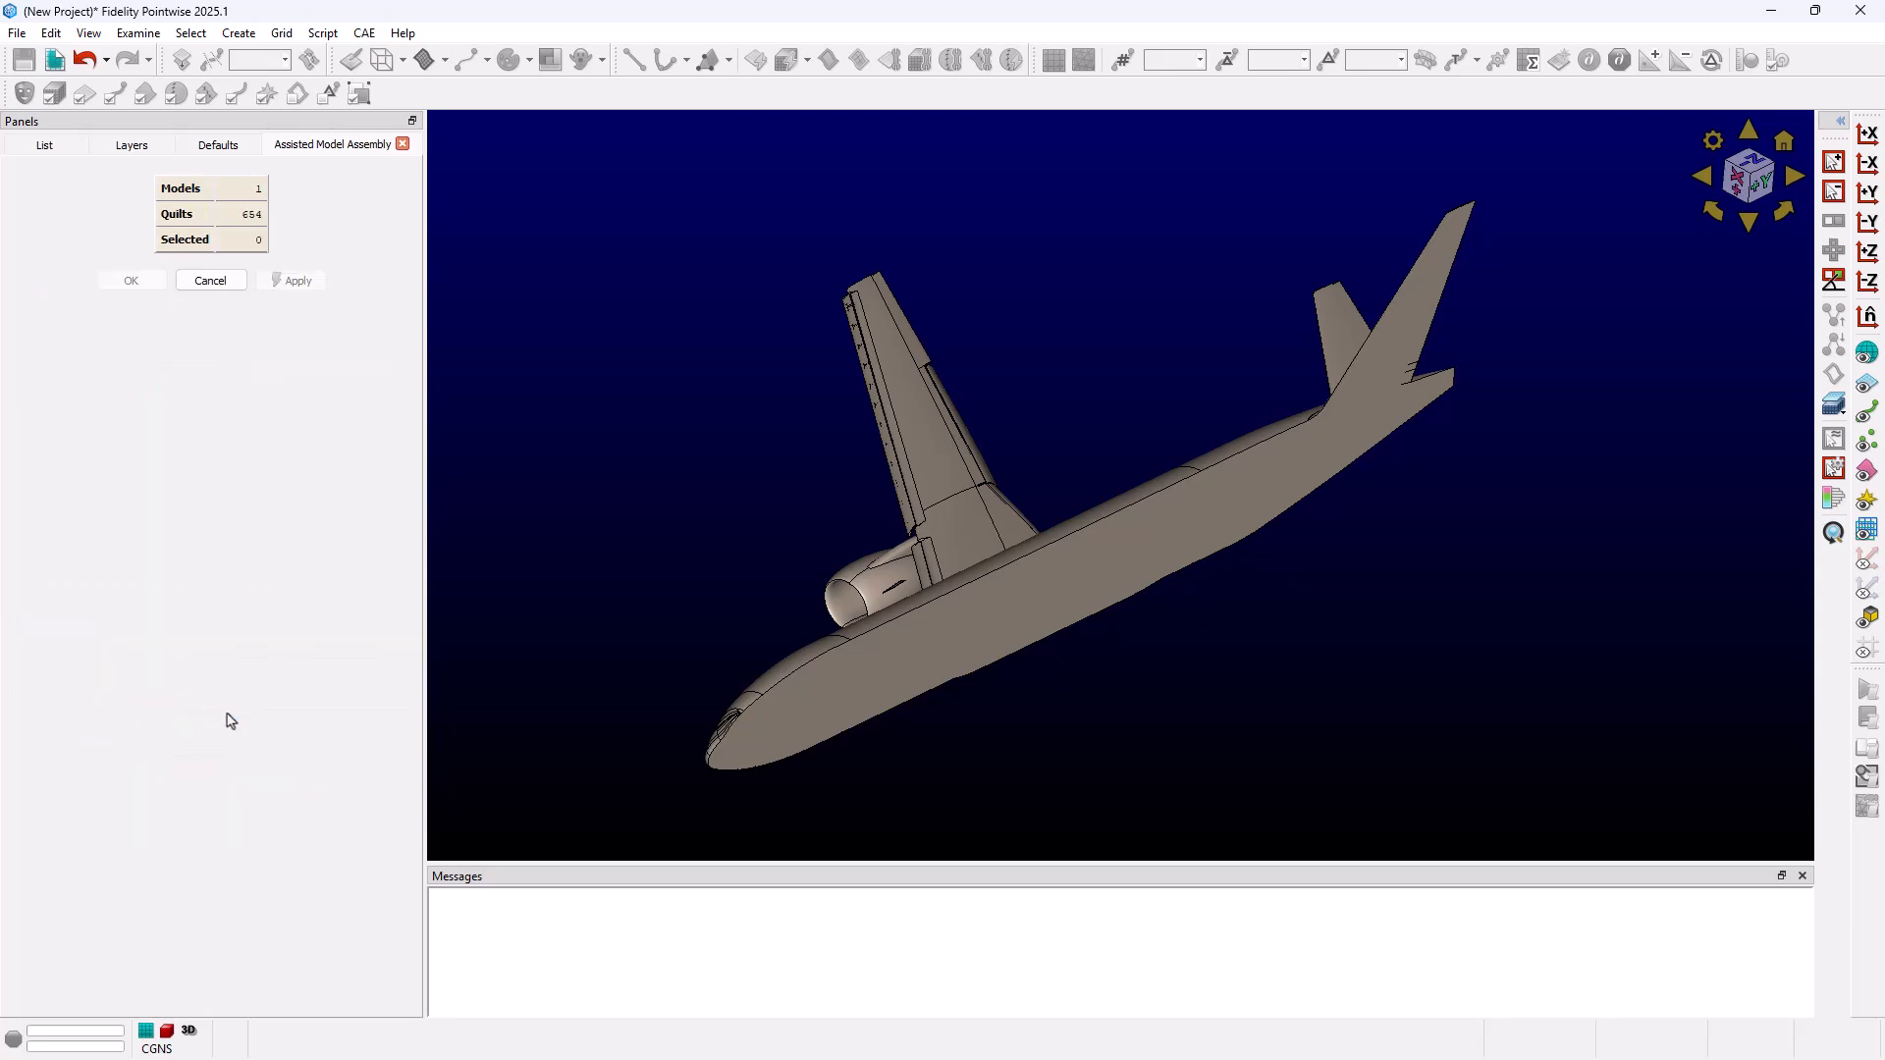
pyautogui.click(985, 629)
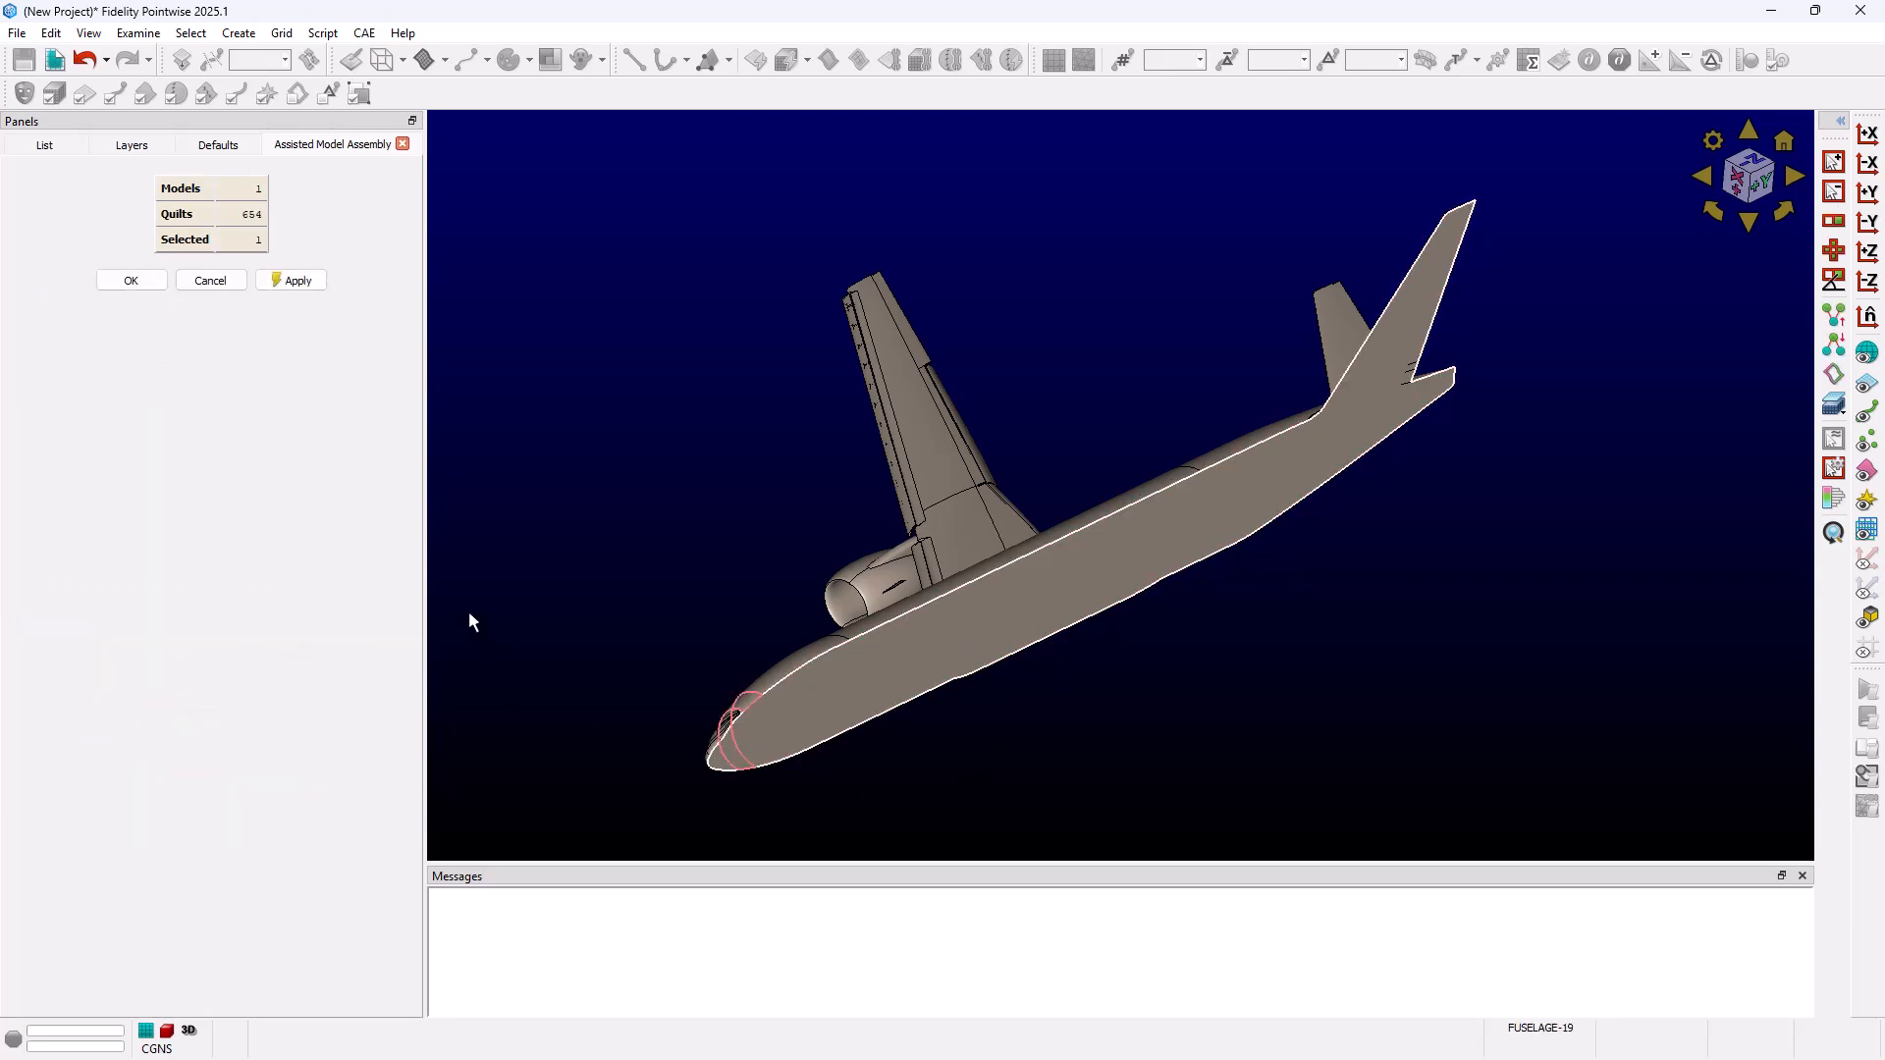
pyautogui.click(131, 283)
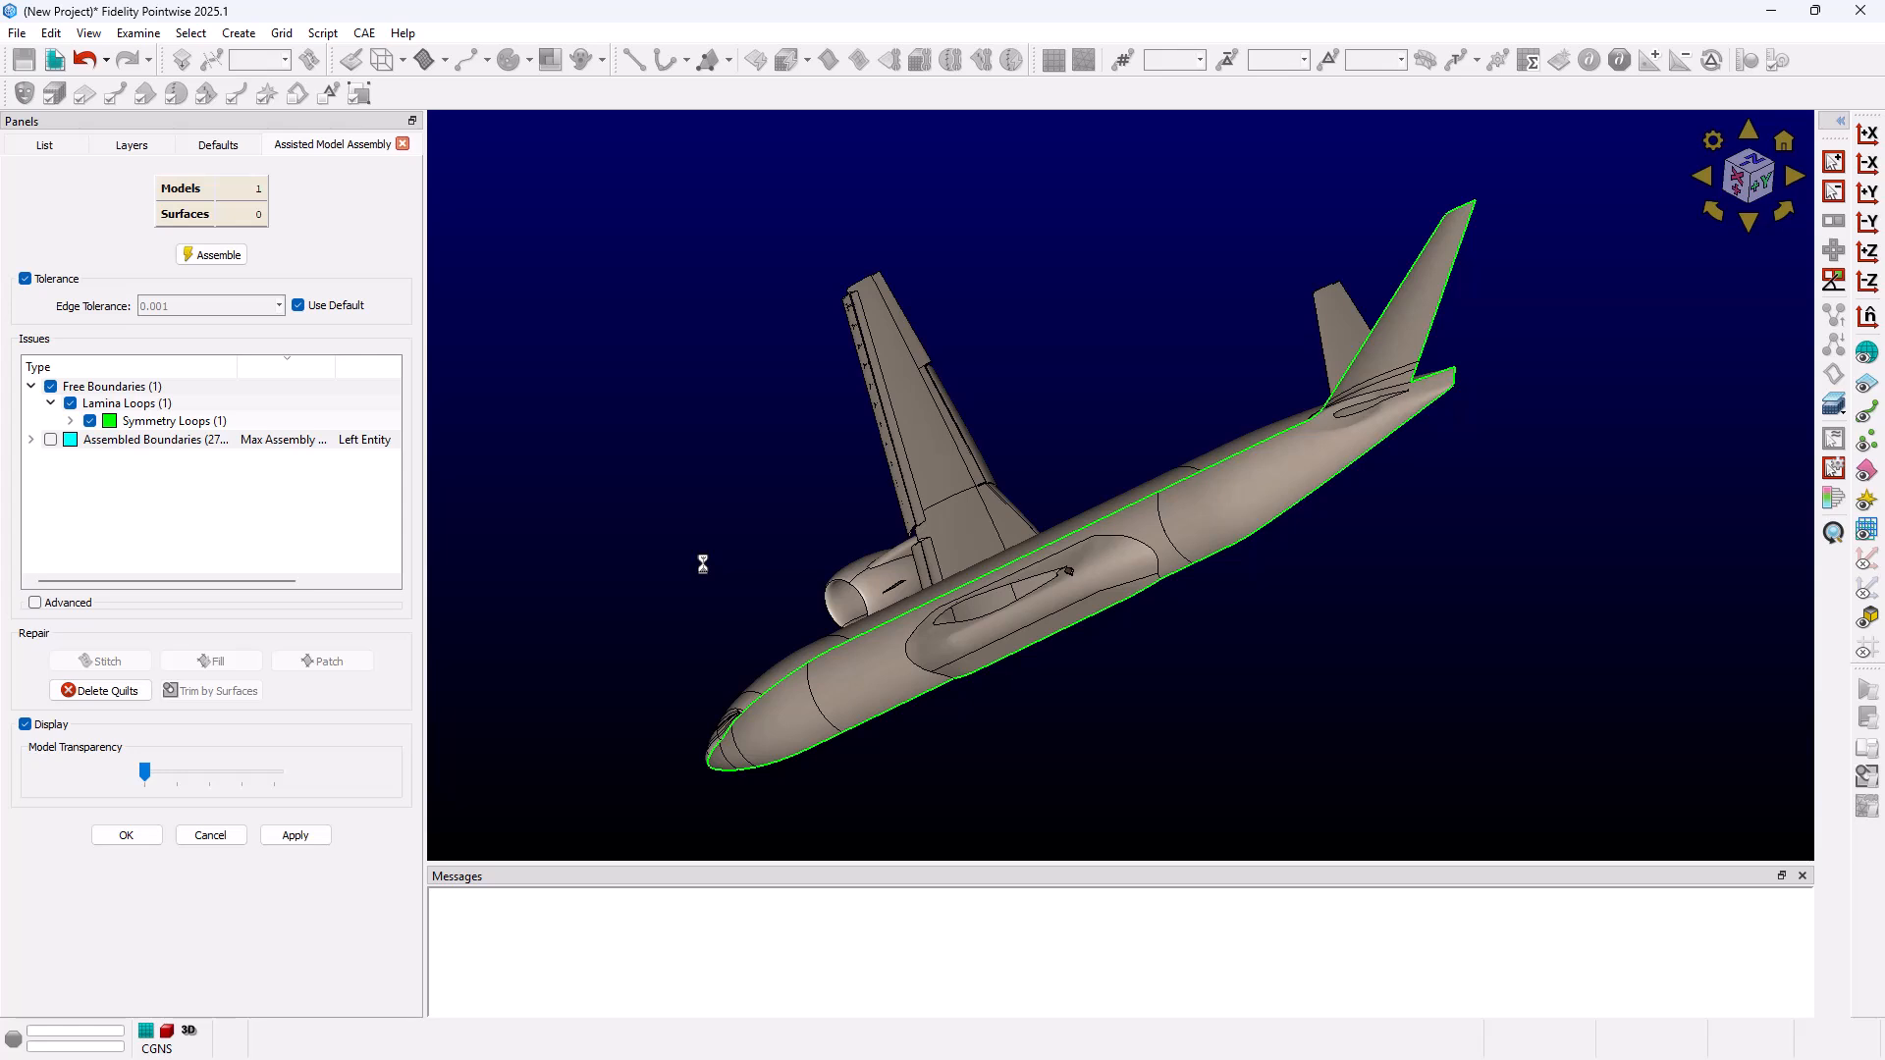
# - Examine the remaining symmetry loop around the fuselage and vertical tail from several directions
pyautogui.scroll(-1, 703, 563)
pyautogui.moveTo(1026, 580); pyautogui.dragTo(1276, 638, button='right')
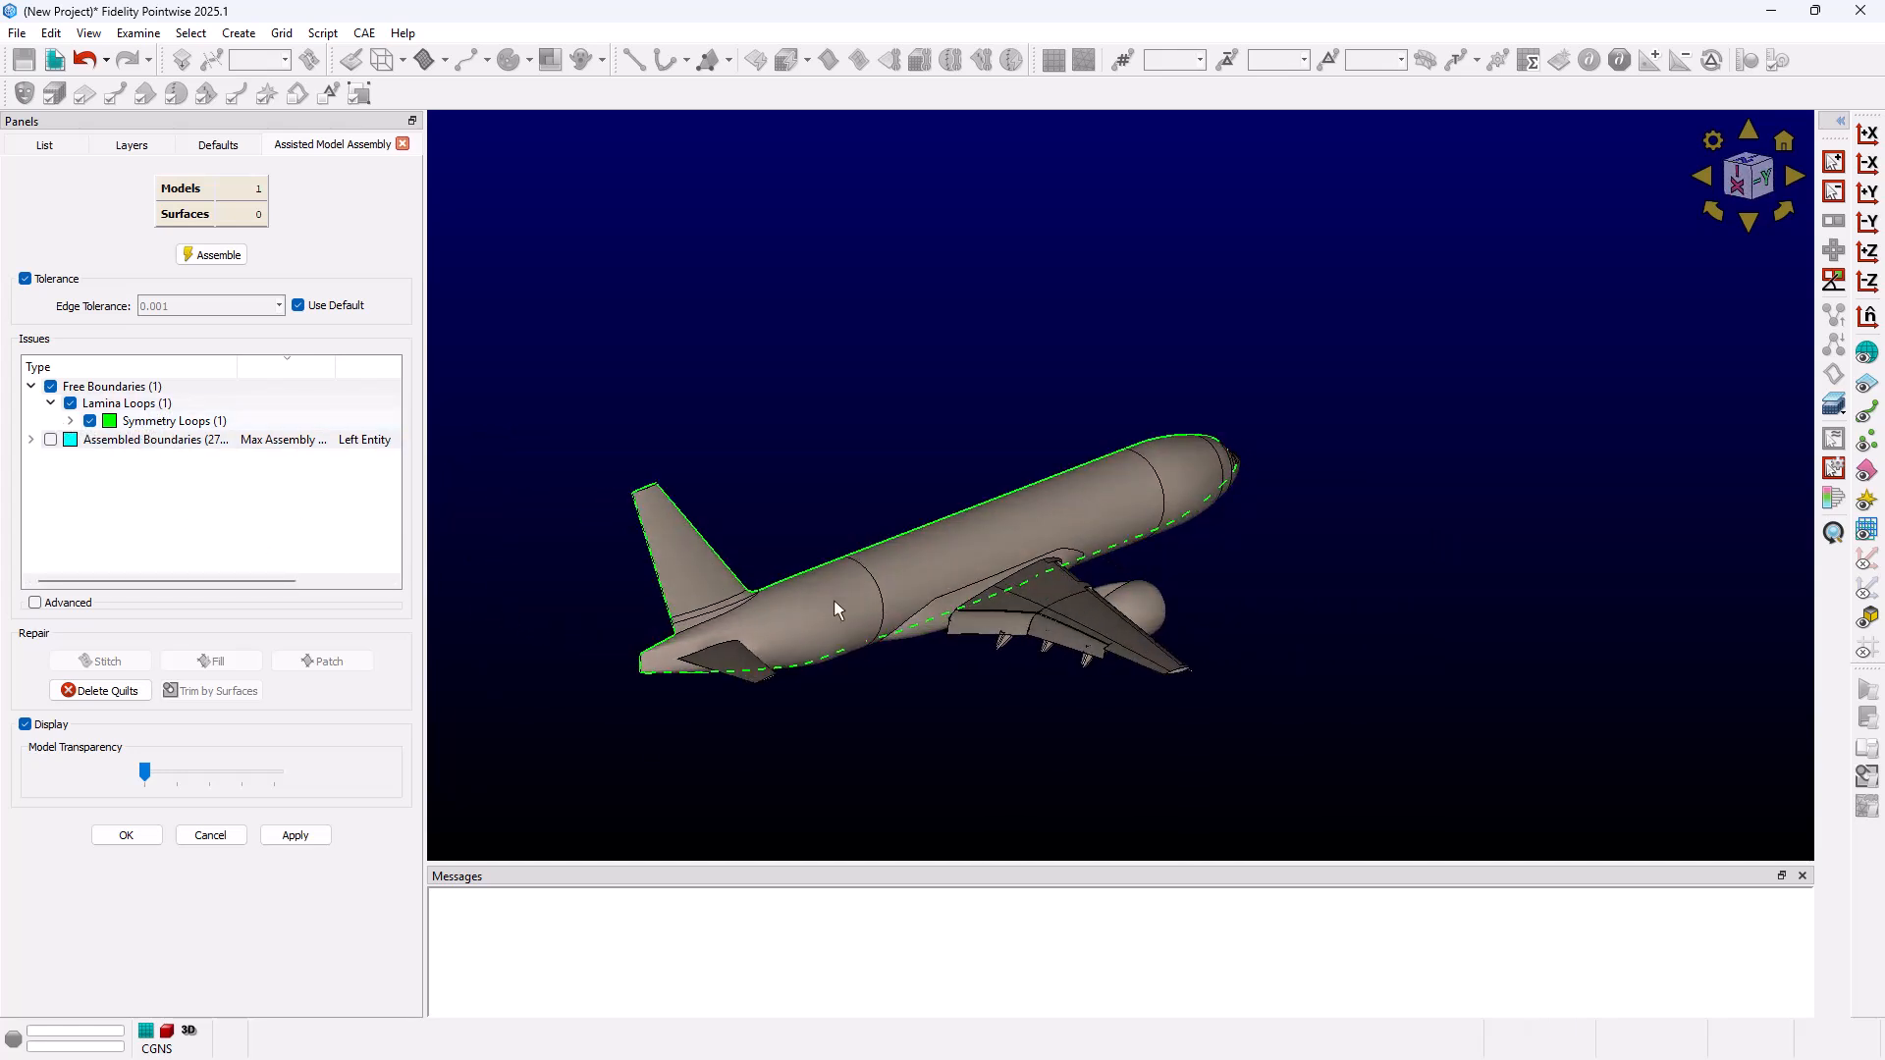
pyautogui.scroll(-2, 793, 623)
pyautogui.keyDown('ctrl'); pyautogui.moveTo(793, 623); pyautogui.dragTo(803, 692, button='right'); pyautogui.keyUp('ctrl')
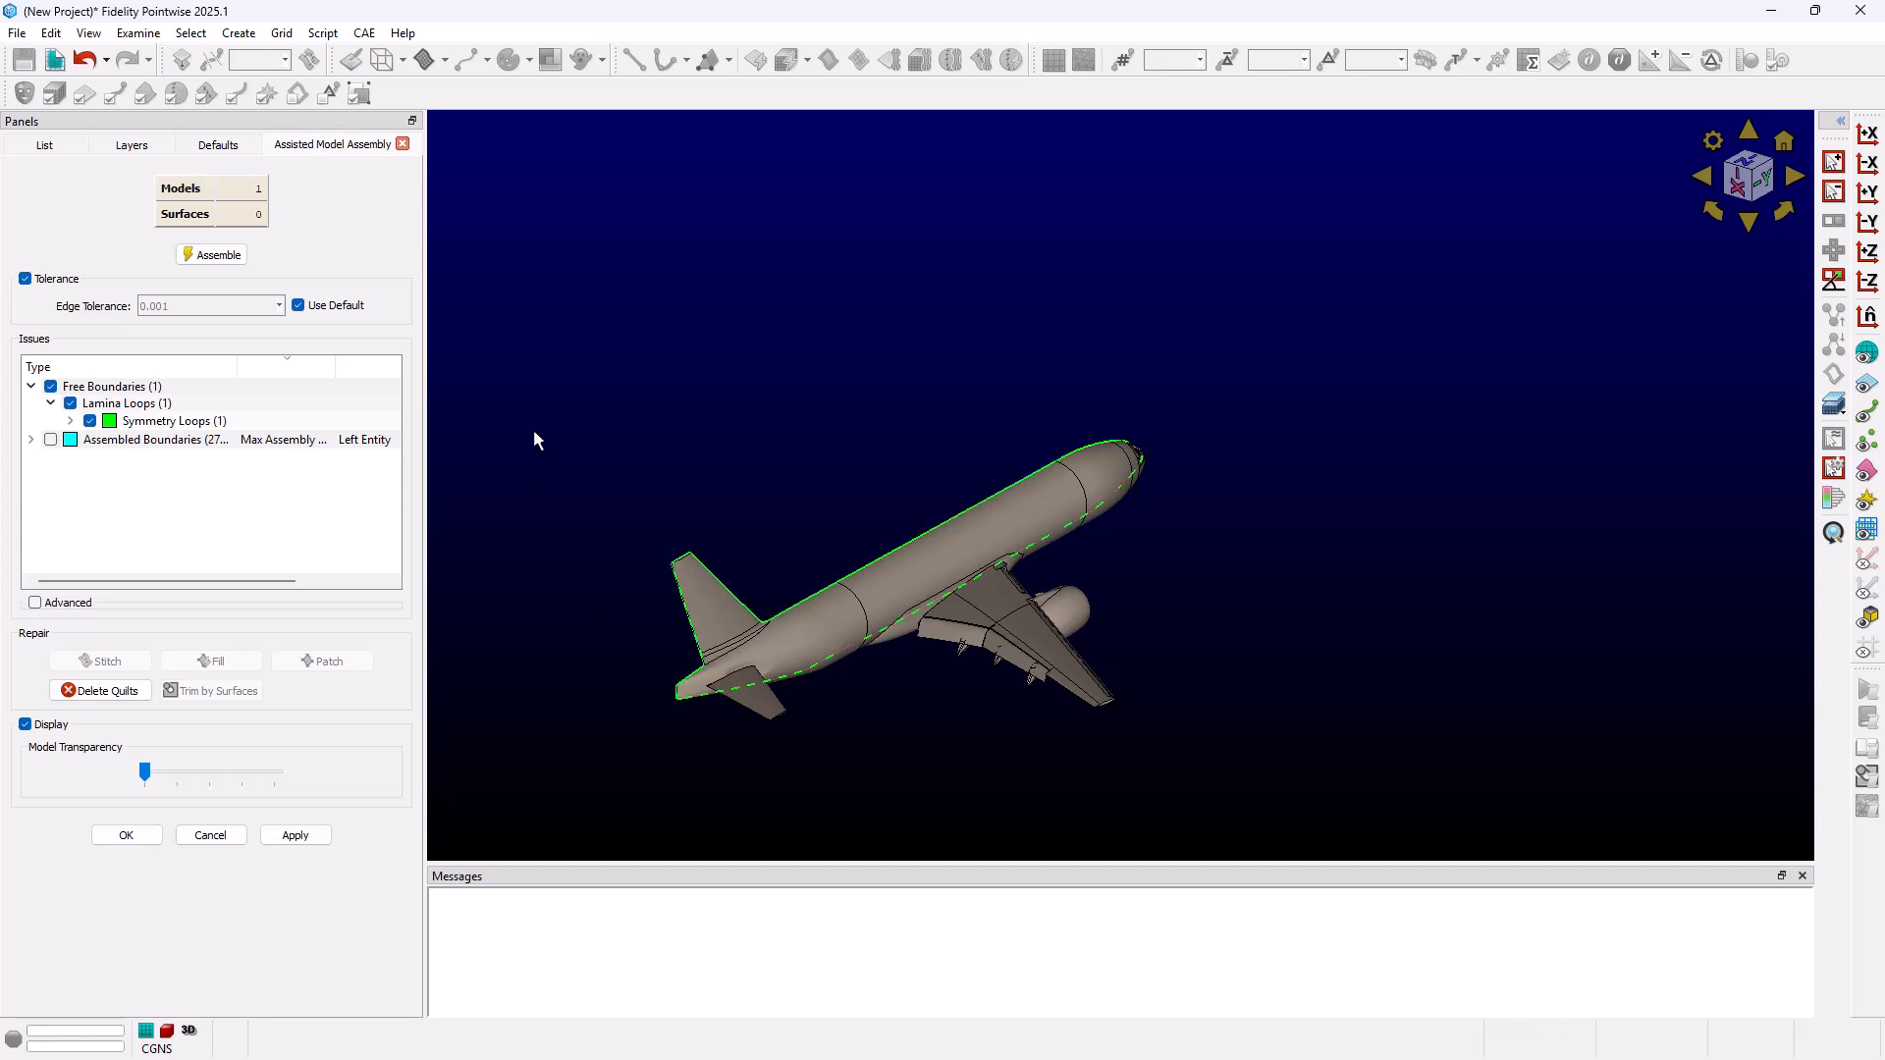
pyautogui.keyDown('ctrl'); pyautogui.moveTo(644, 640); pyautogui.dragTo(1043, 619, button='right'); pyautogui.keyUp('ctrl')
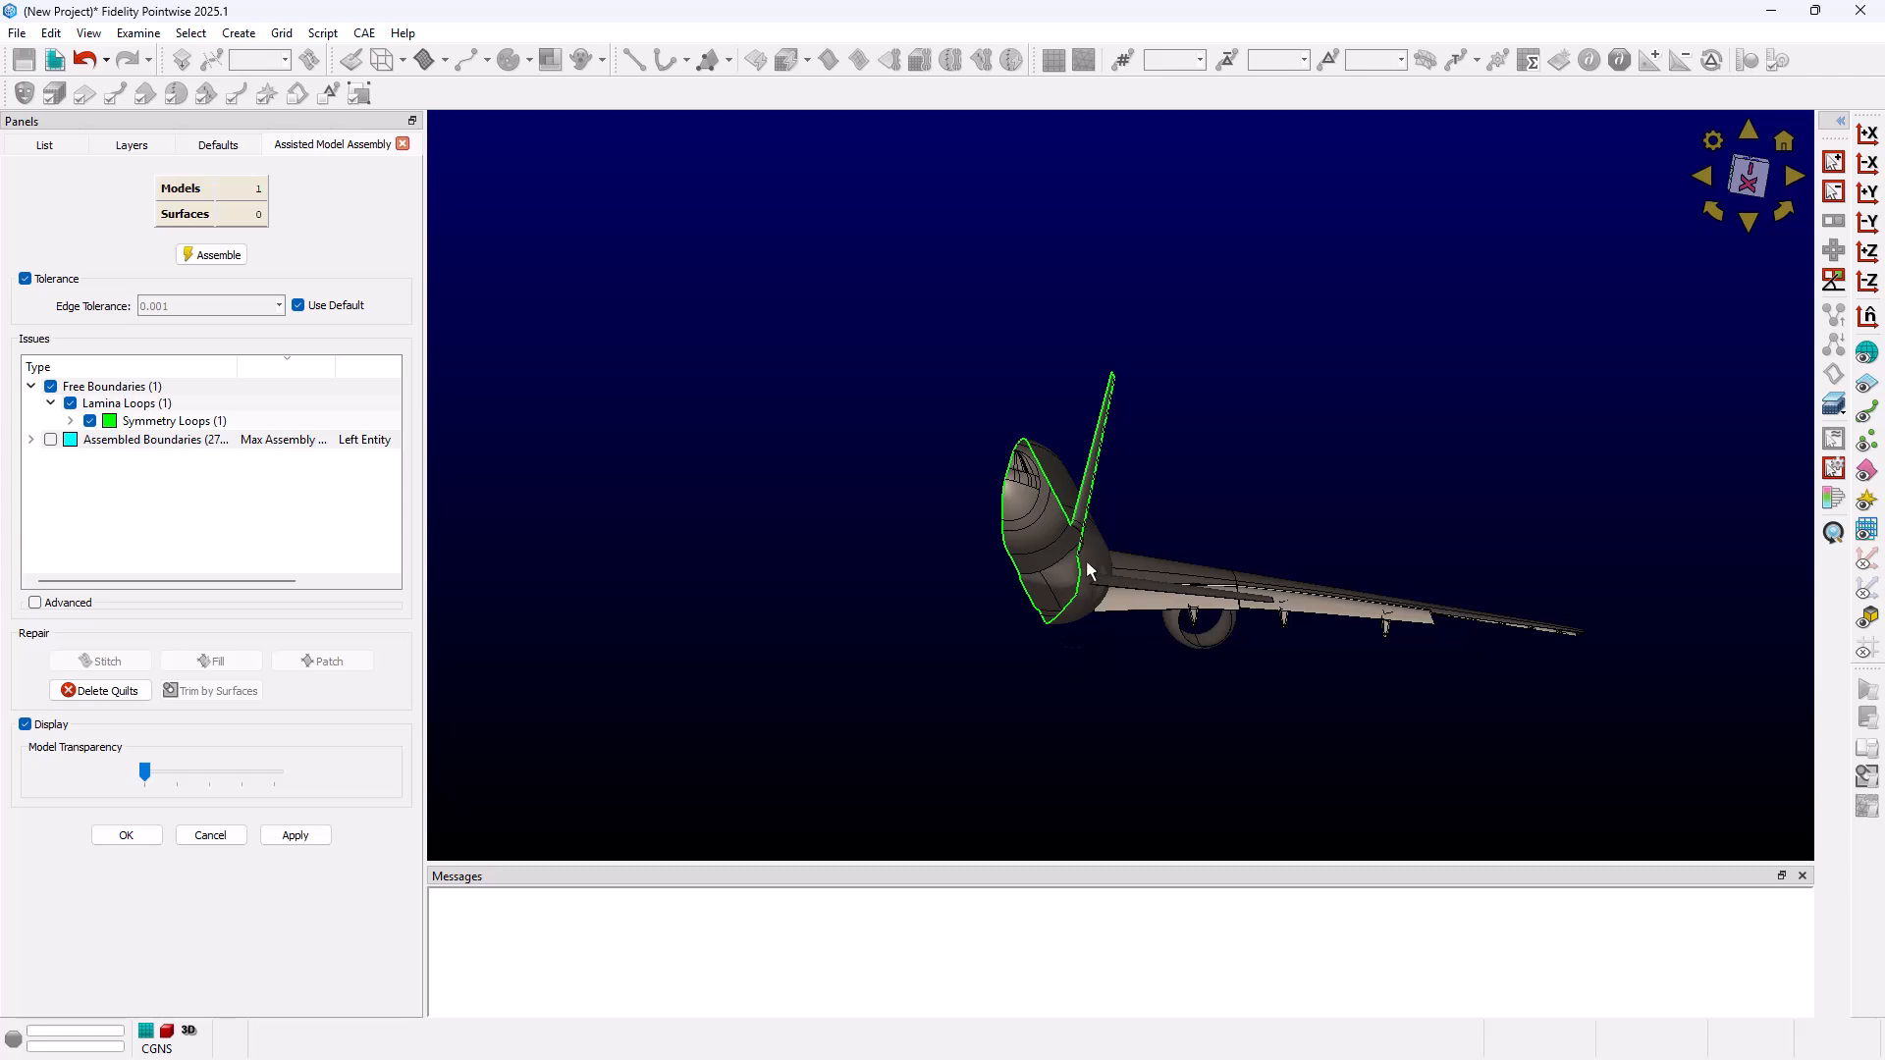
pyautogui.keyDown('ctrl'); pyautogui.moveTo(1148, 606); pyautogui.dragTo(904, 584, button='right'); pyautogui.keyUp('ctrl')
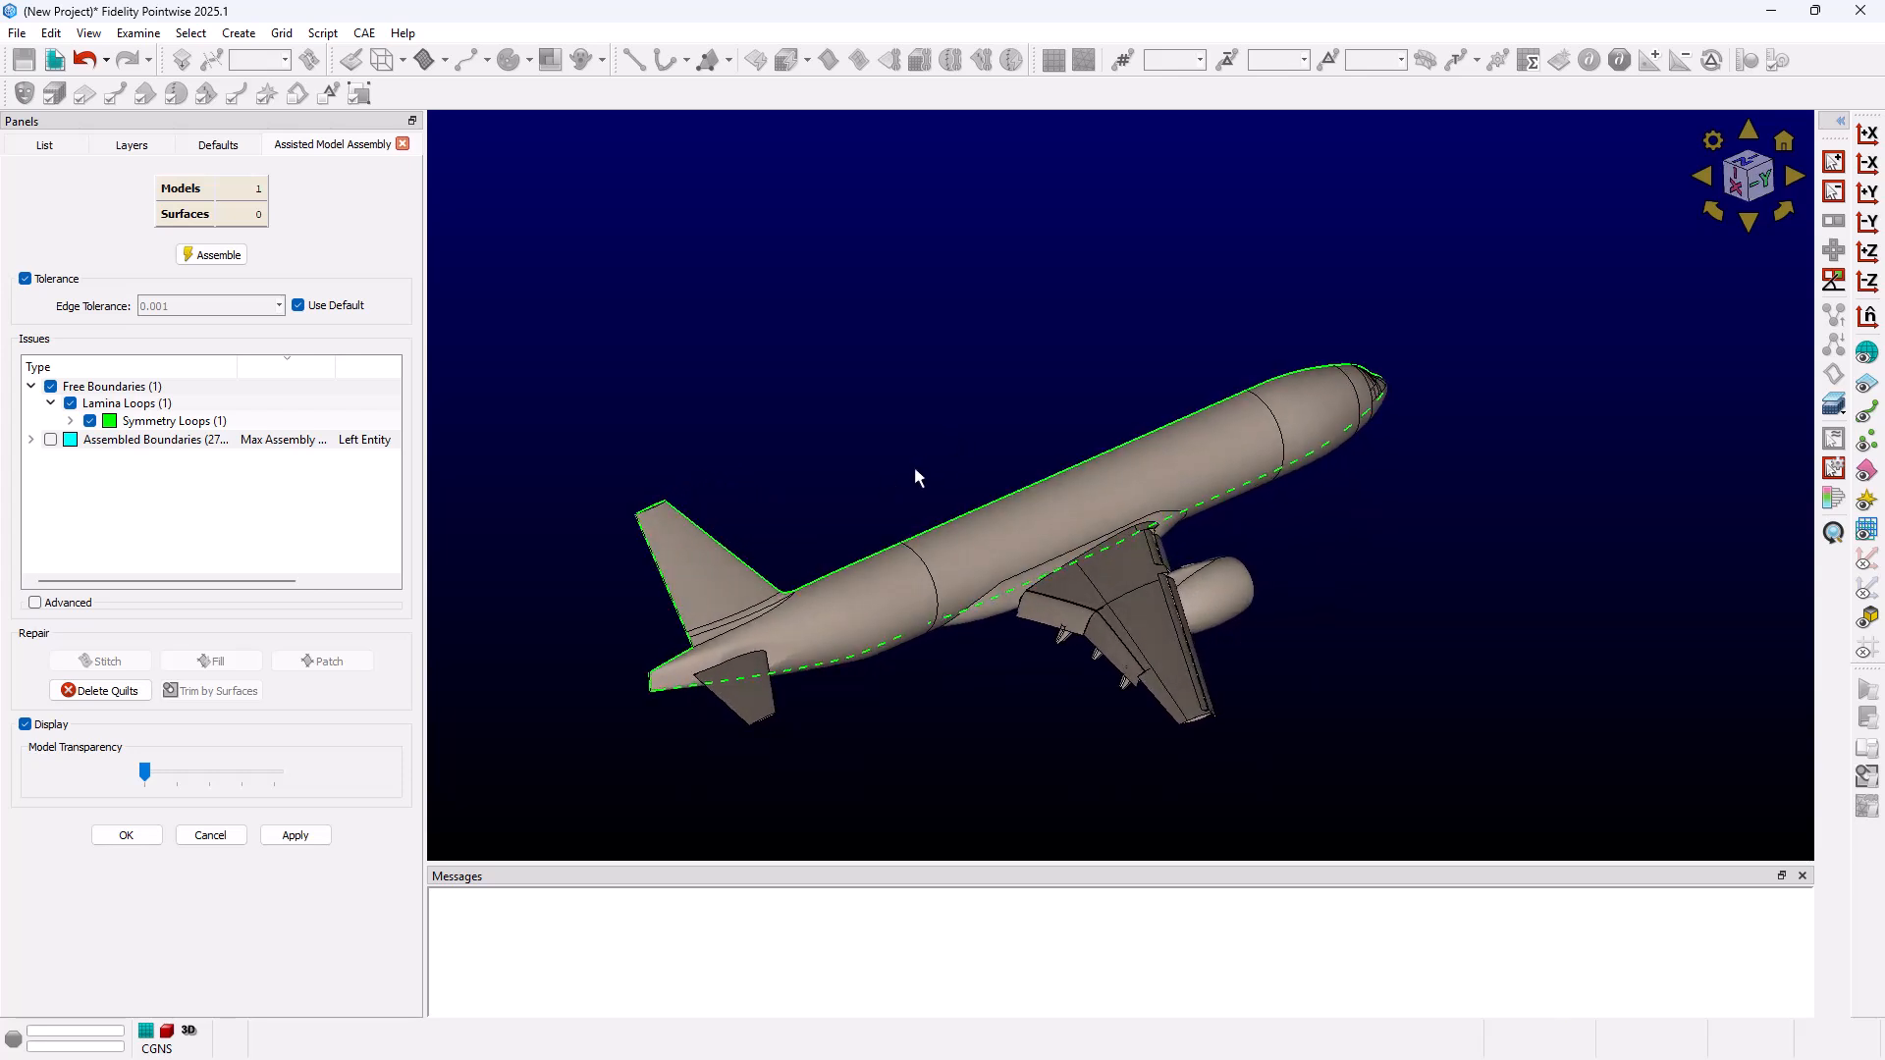
pyautogui.scroll(1, 915, 469)
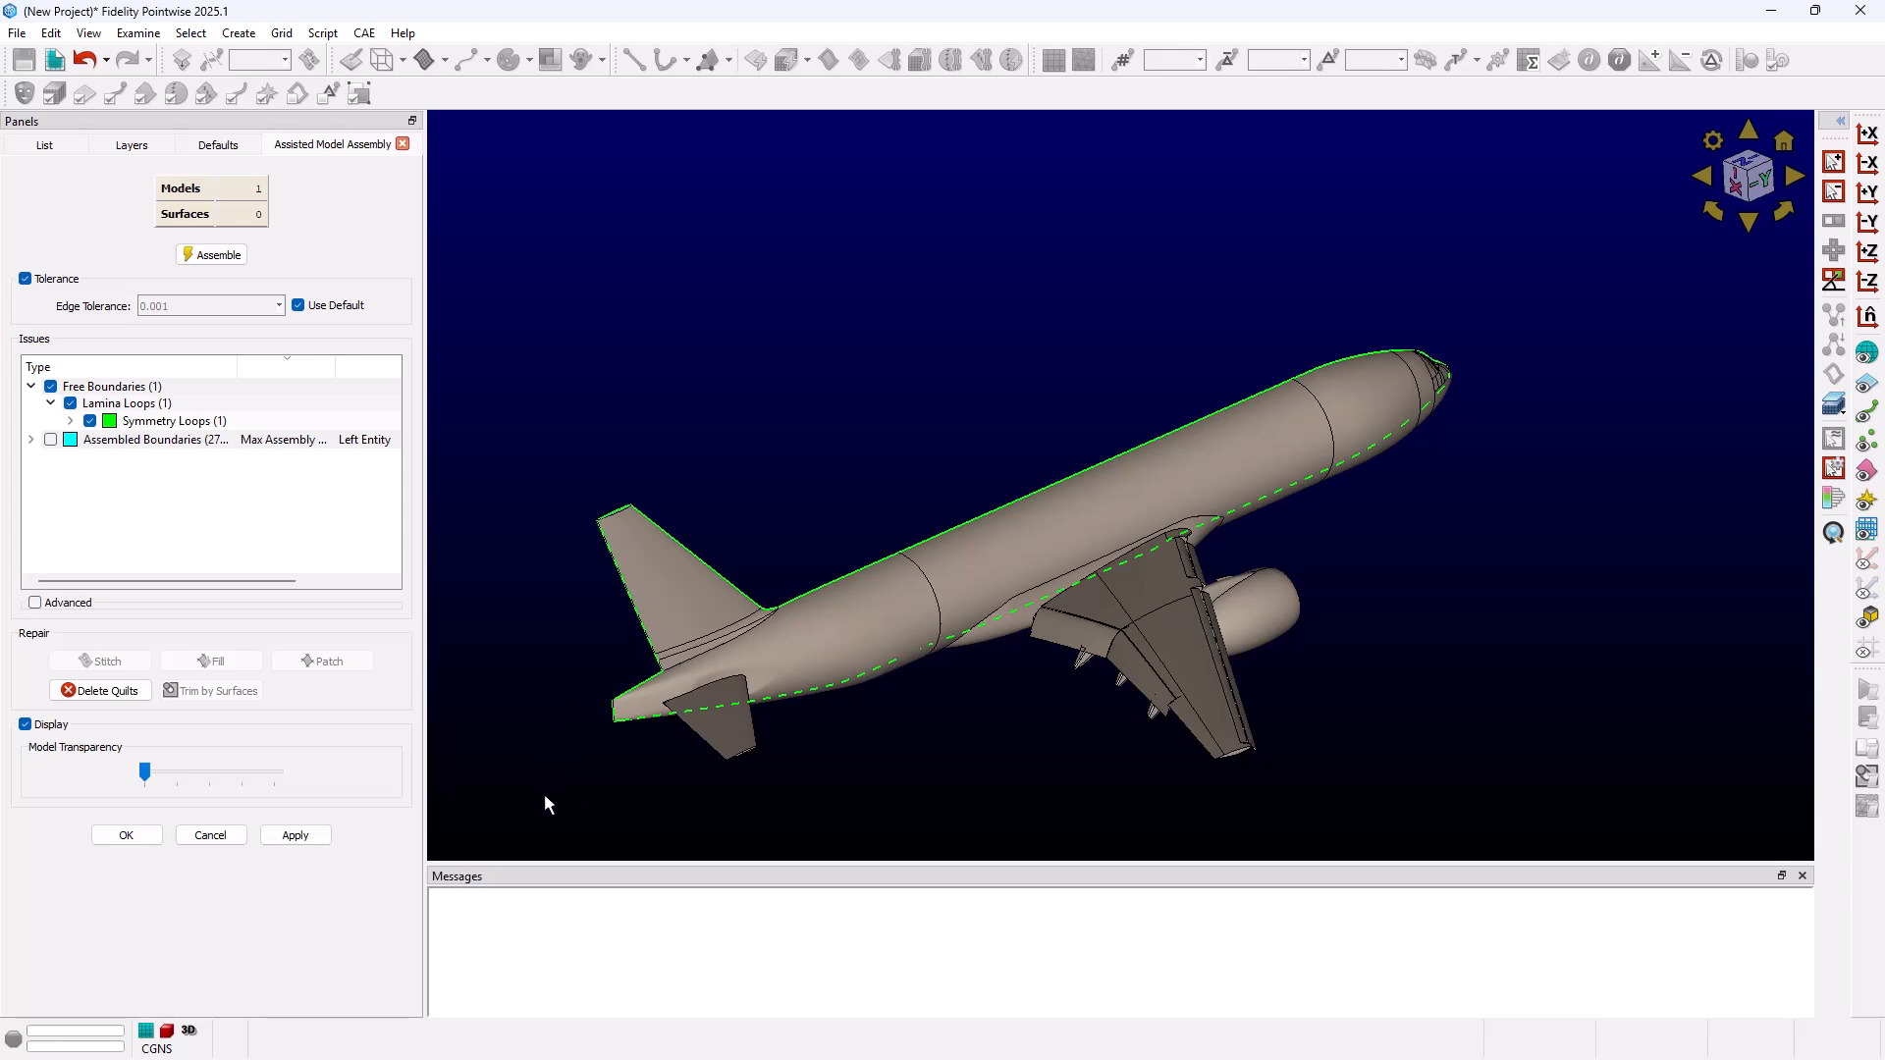
pyautogui.scroll(1, 550, 801)
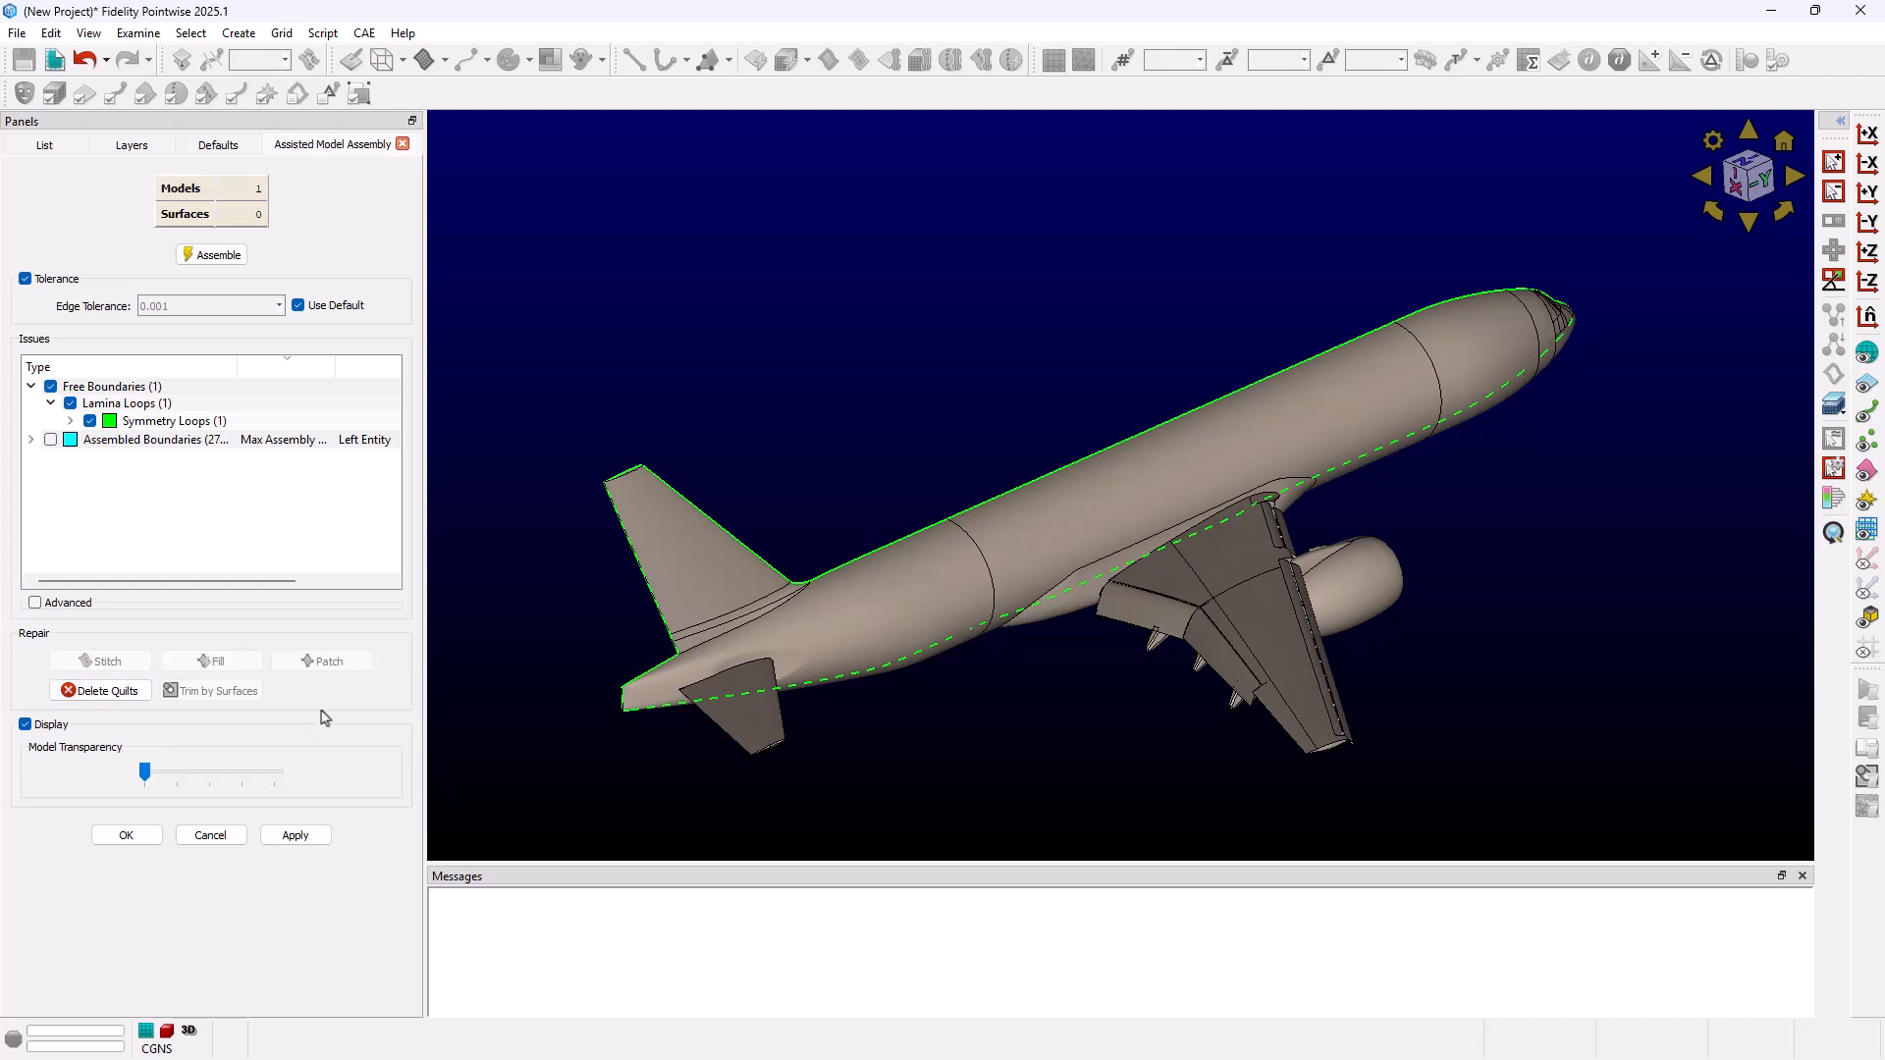
# - Undo the deletion of the symmetry-plane quilt, inspect the closed symmetry side, and redo the deletion
pyautogui.click(86, 65)
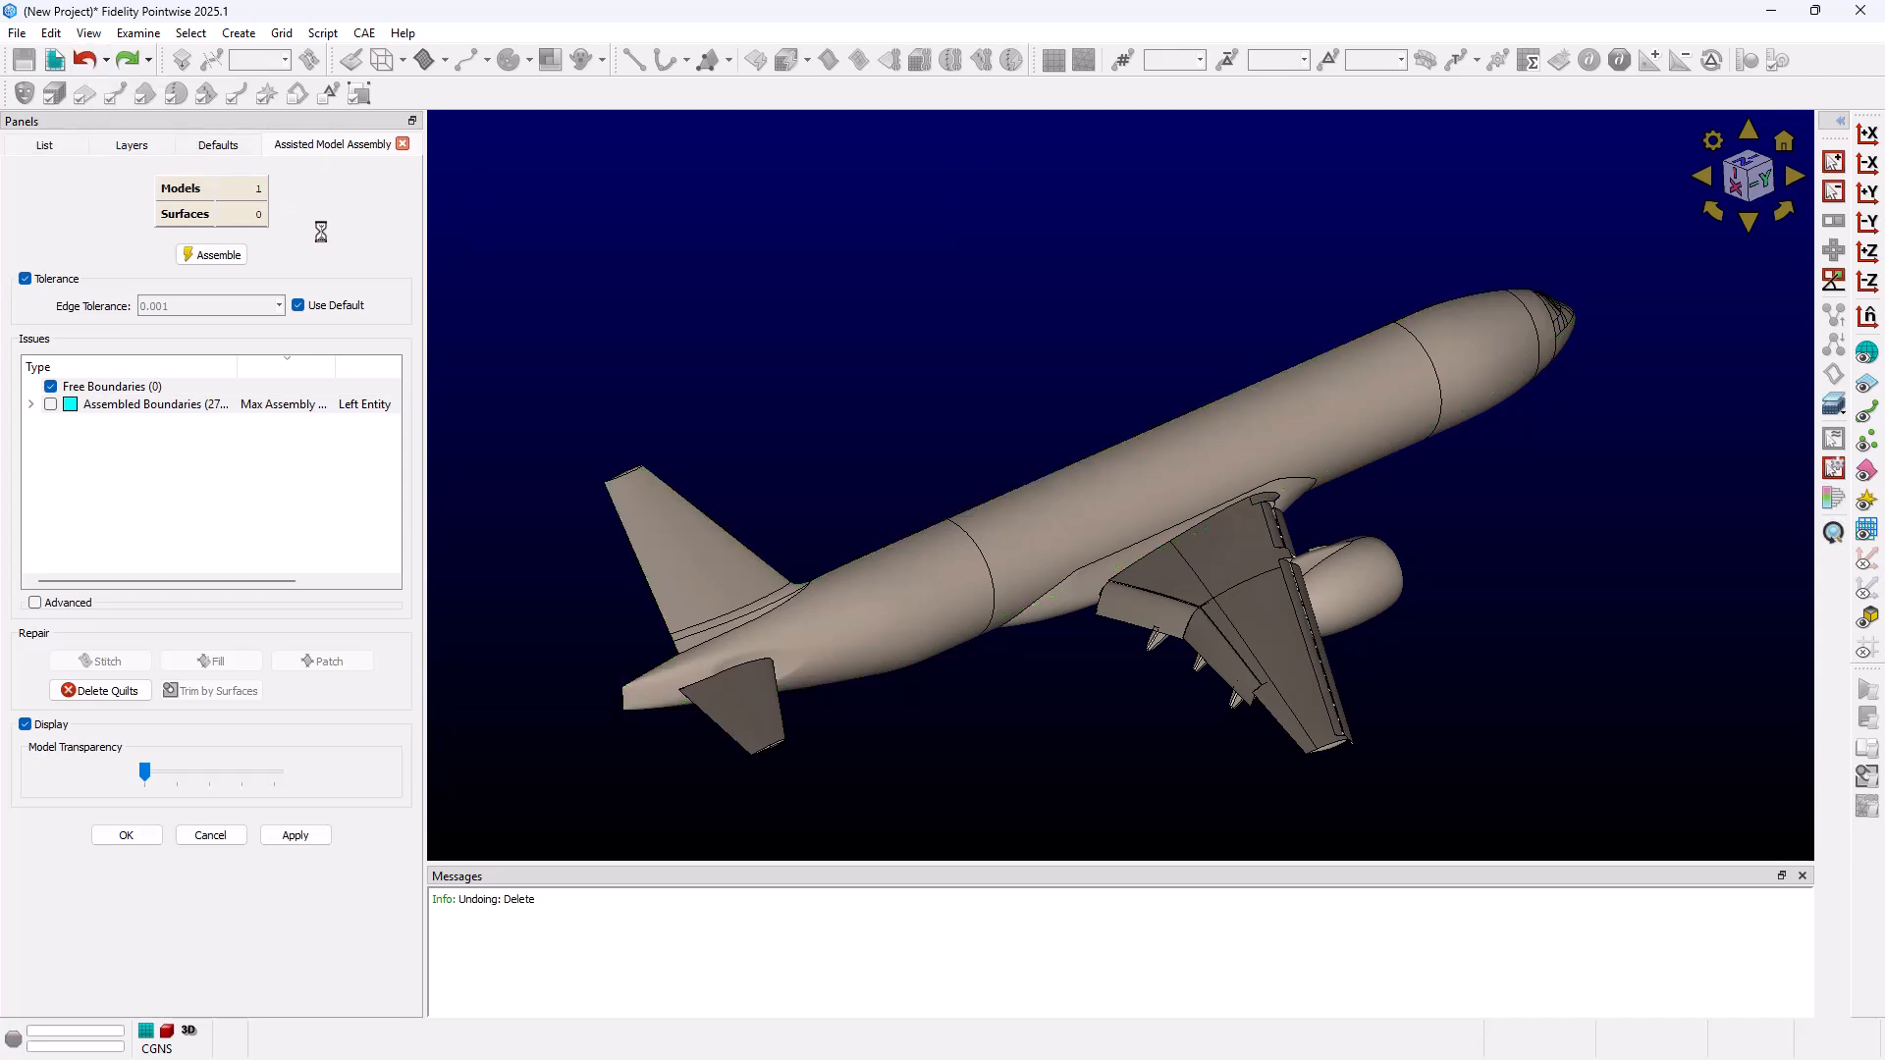
pyautogui.moveTo(707, 515); pyautogui.dragTo(944, 587, button='right')
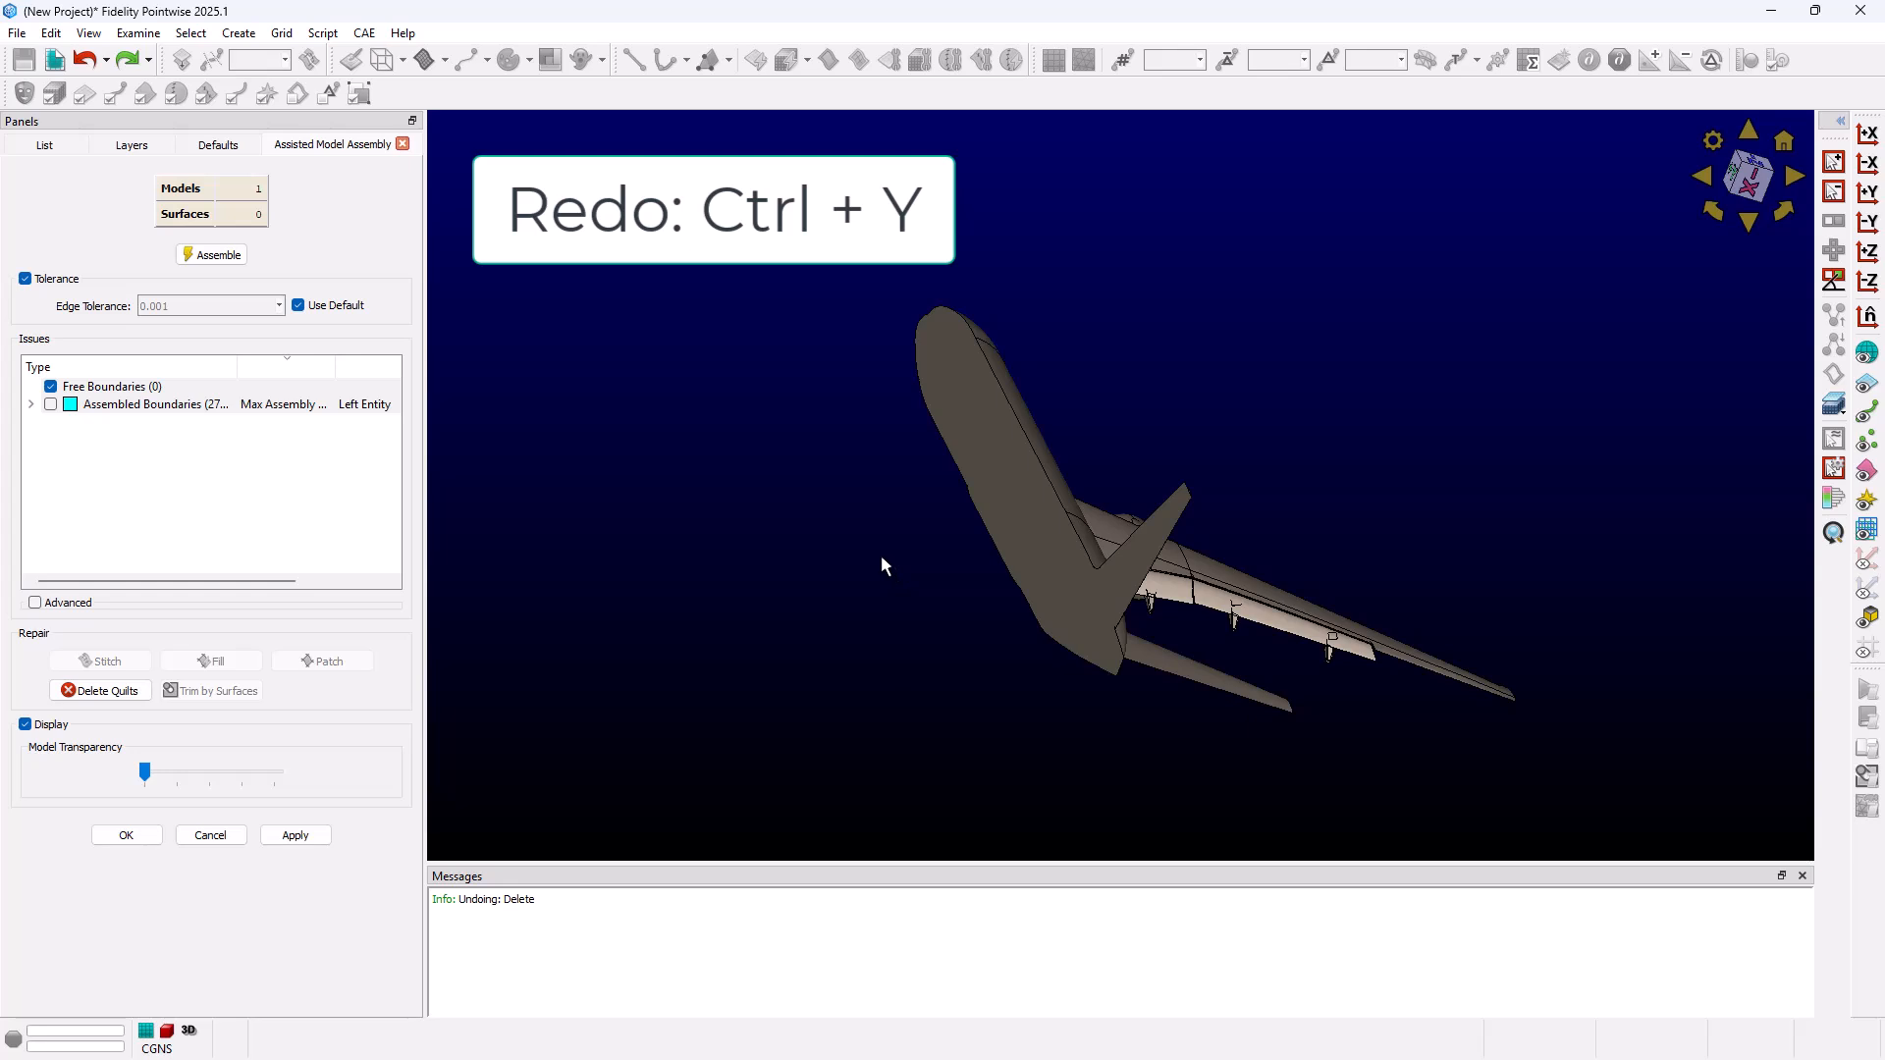
pyautogui.hotkey('ctrl', 'y')
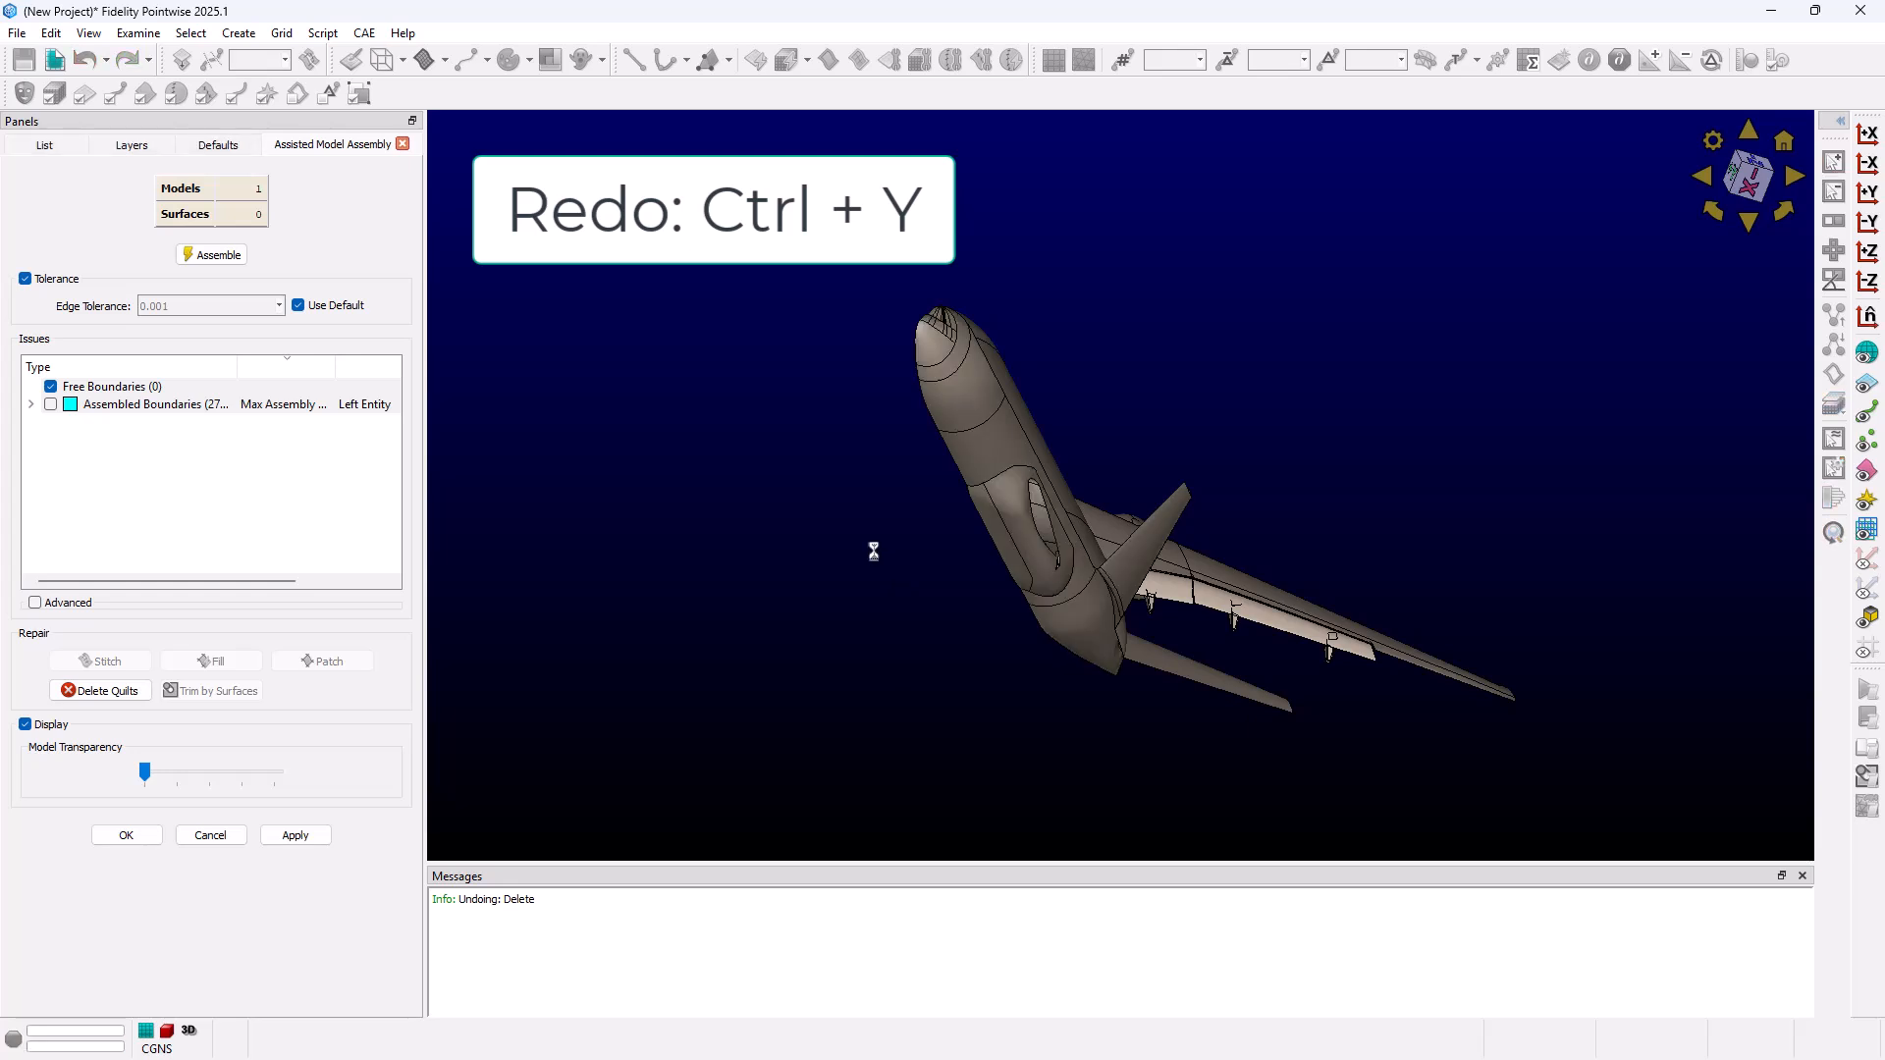
pyautogui.moveTo(1089, 597); pyautogui.dragTo(767, 576, button='right')
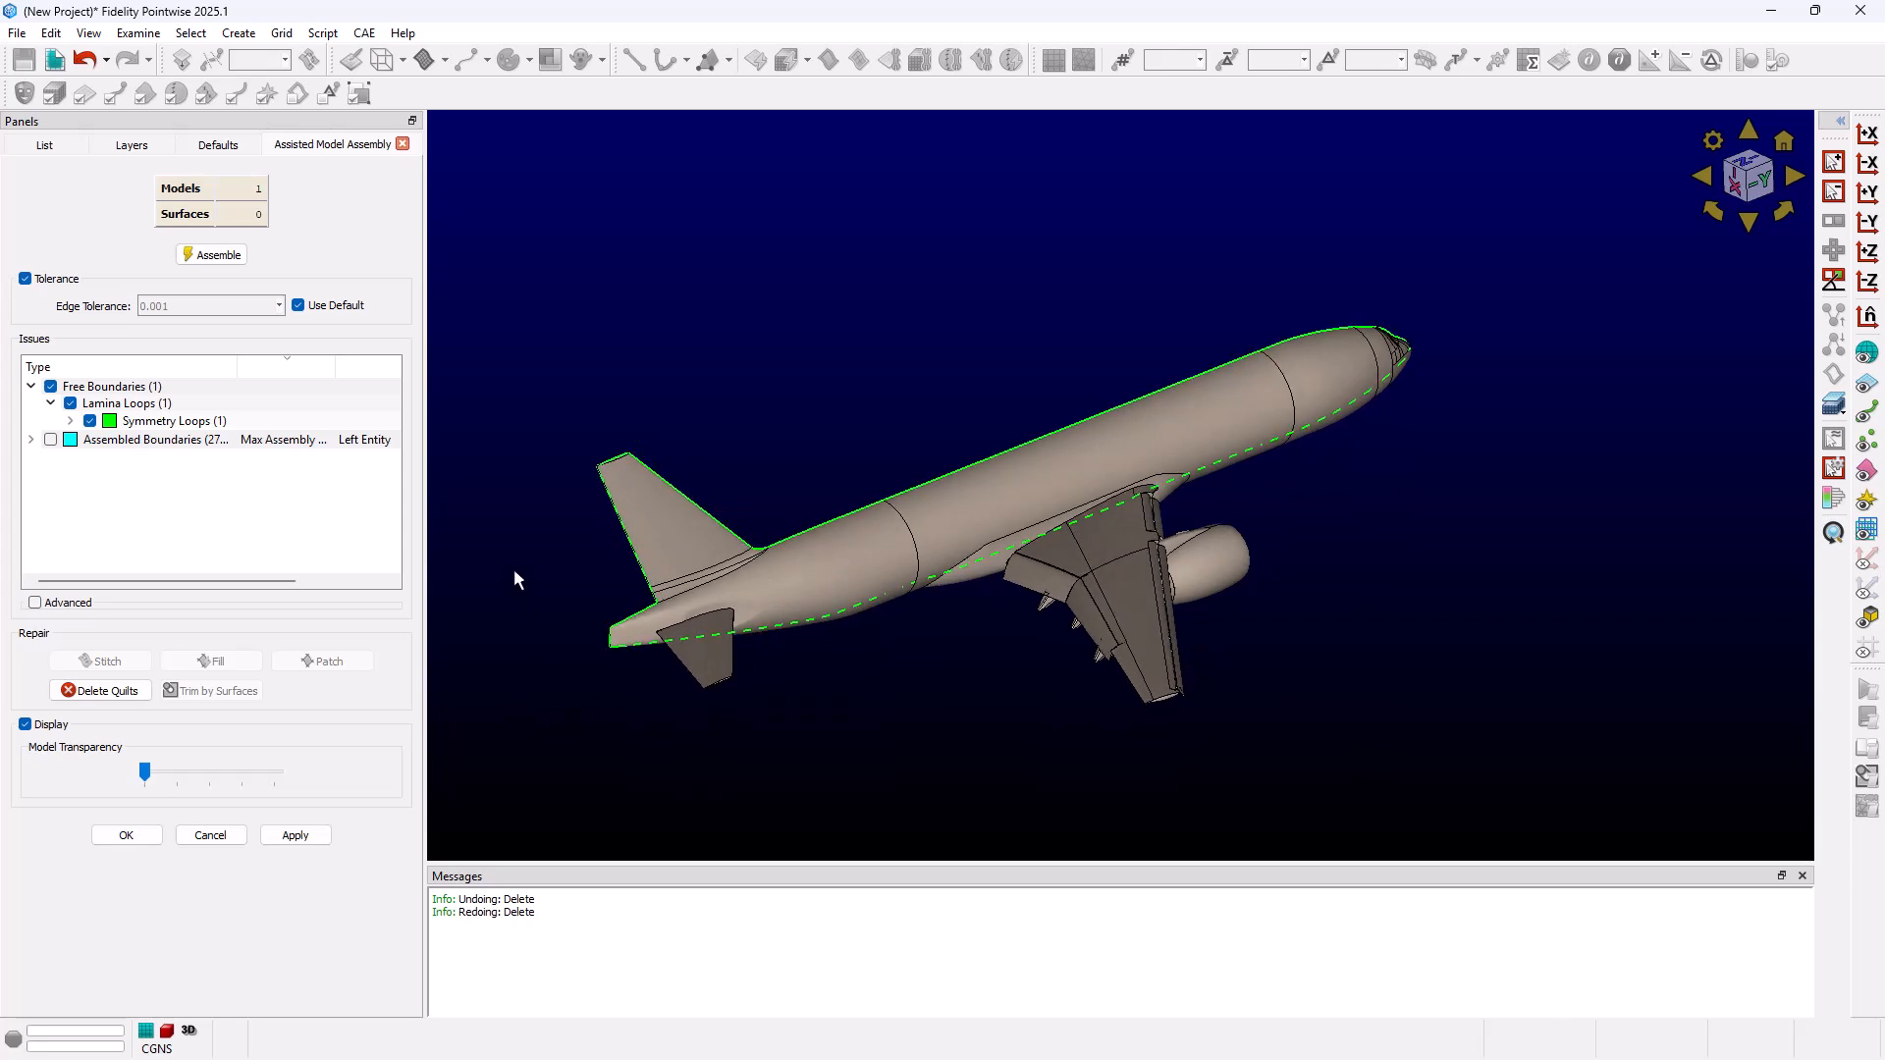
pyautogui.moveTo(857, 420); pyautogui.dragTo(795, 403, button='right')
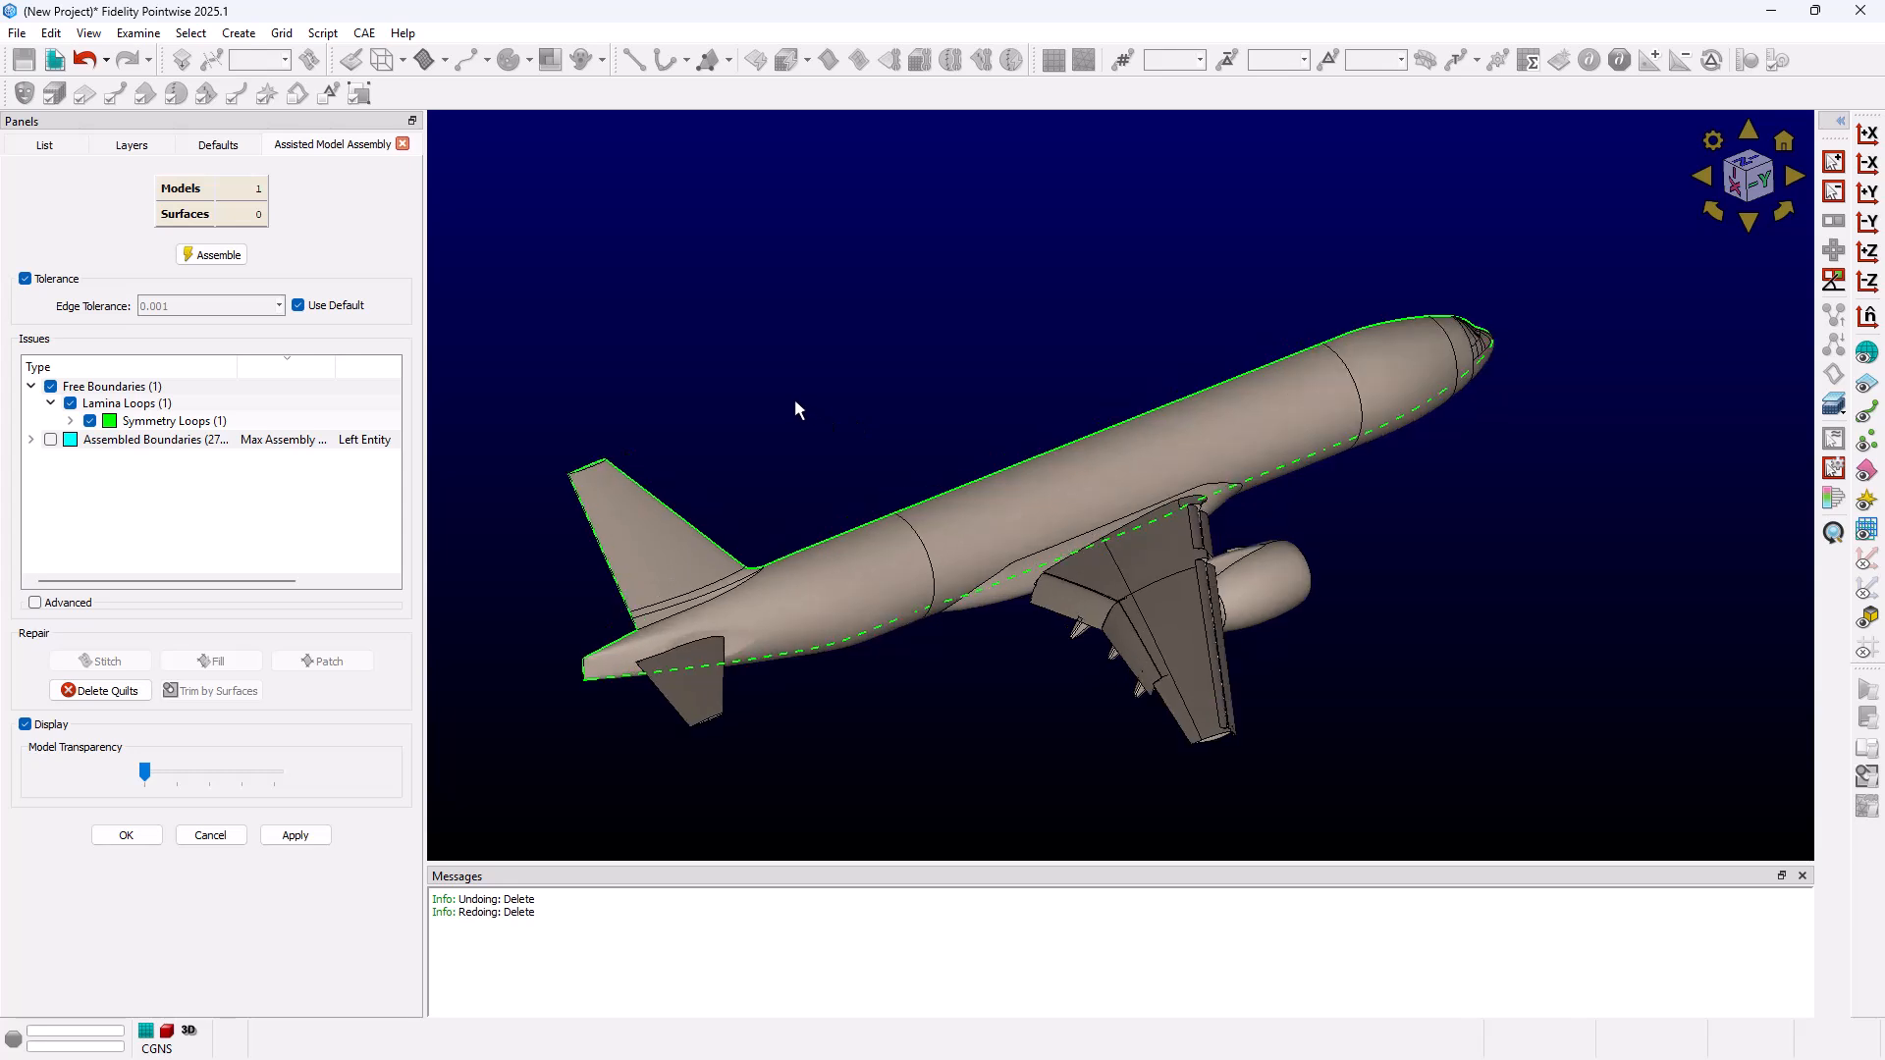
# - Accept the assisted model assembly and display the assembled aircraft surfaces shaded
pyautogui.click(137, 835)
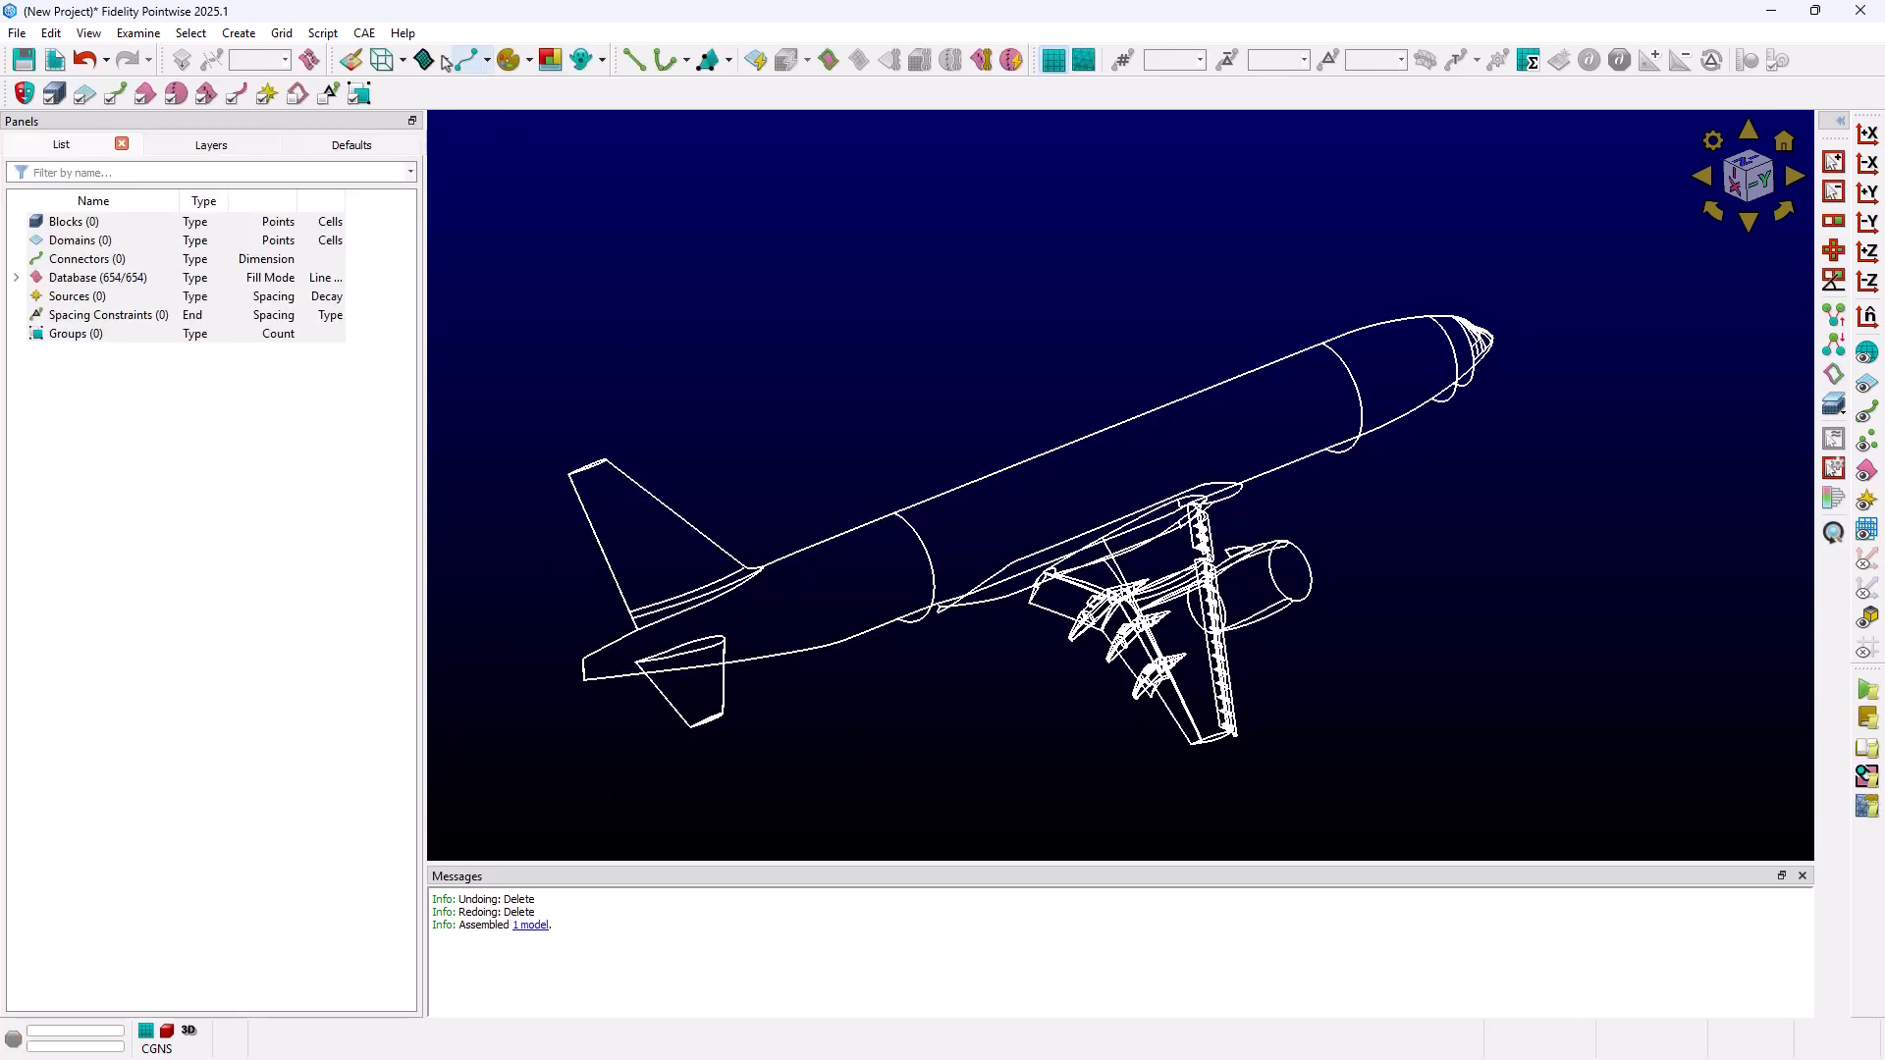
pyautogui.click(402, 60)
pyautogui.click(437, 131)
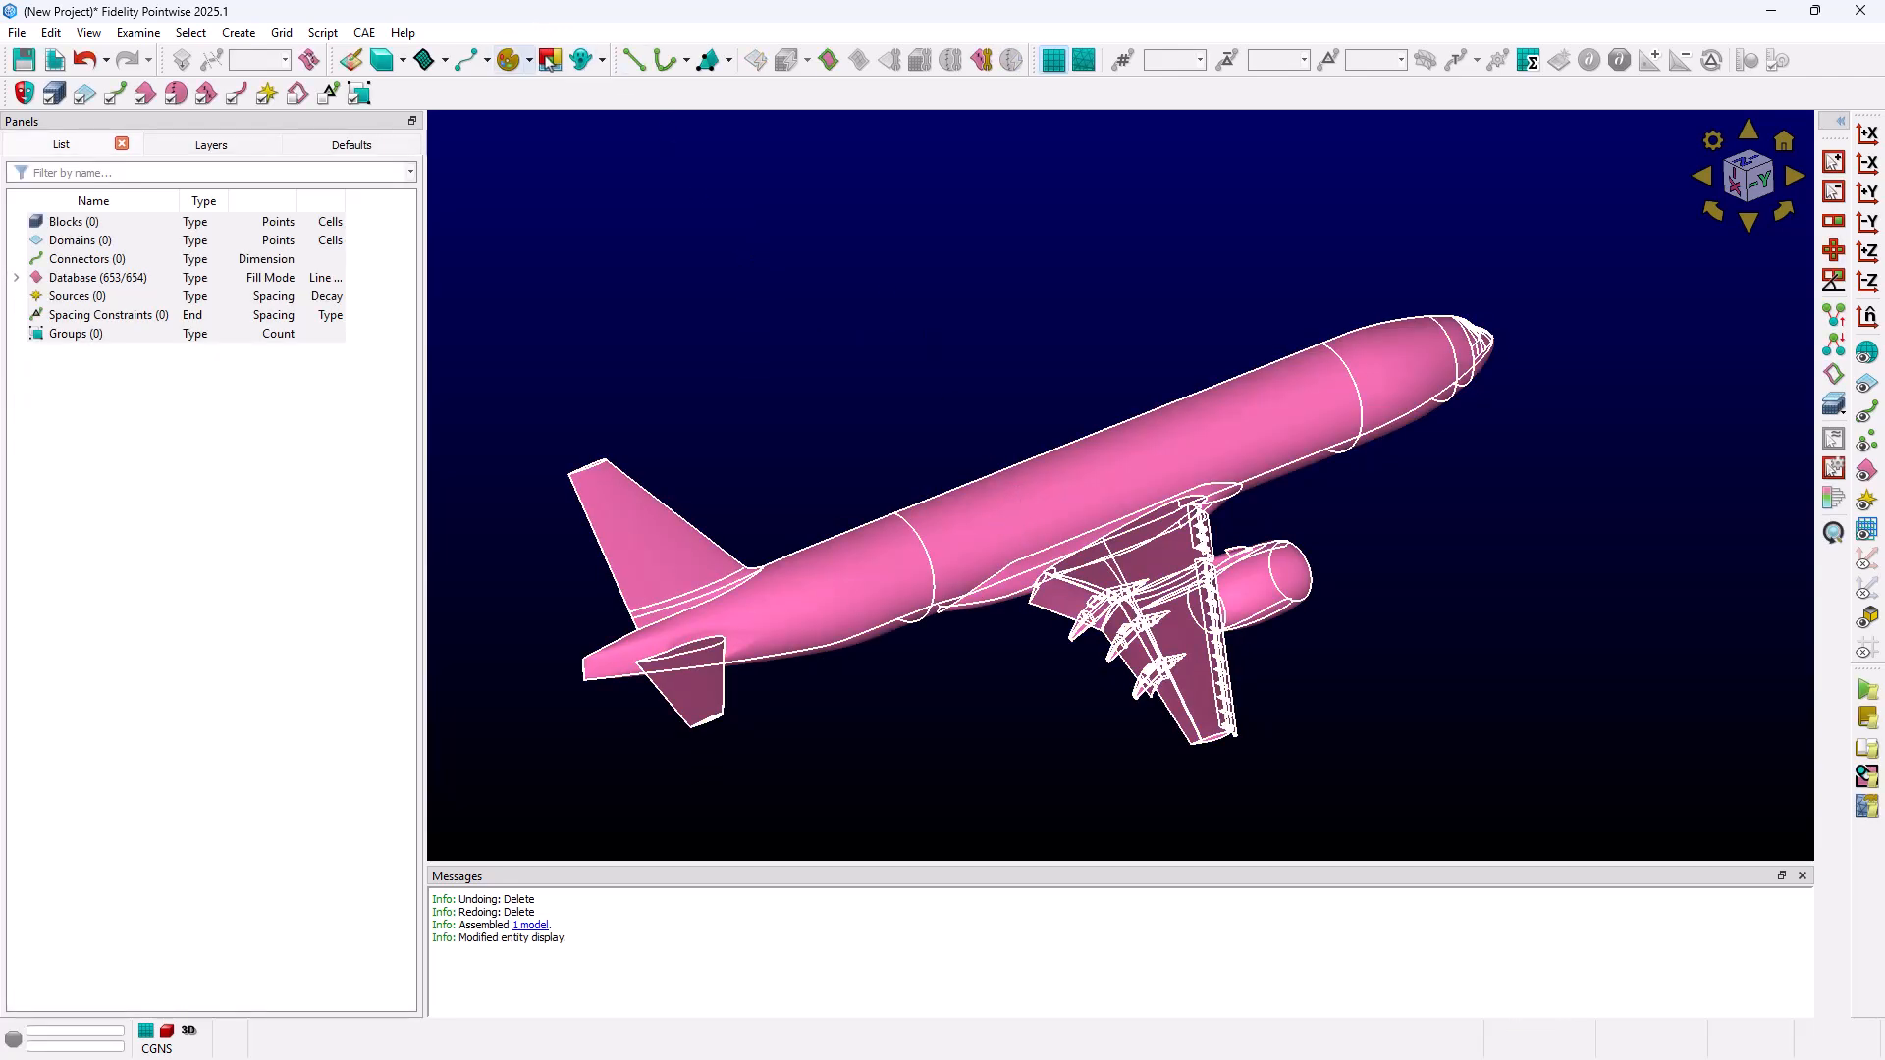
# - Color the aircraft's individual surfaces differently, clear the selection, and view the aircraft from its nose and wing side
pyautogui.click(510, 59)
pyautogui.click(902, 339)
pyautogui.moveTo(1008, 346); pyautogui.dragTo(939, 452, button='right')
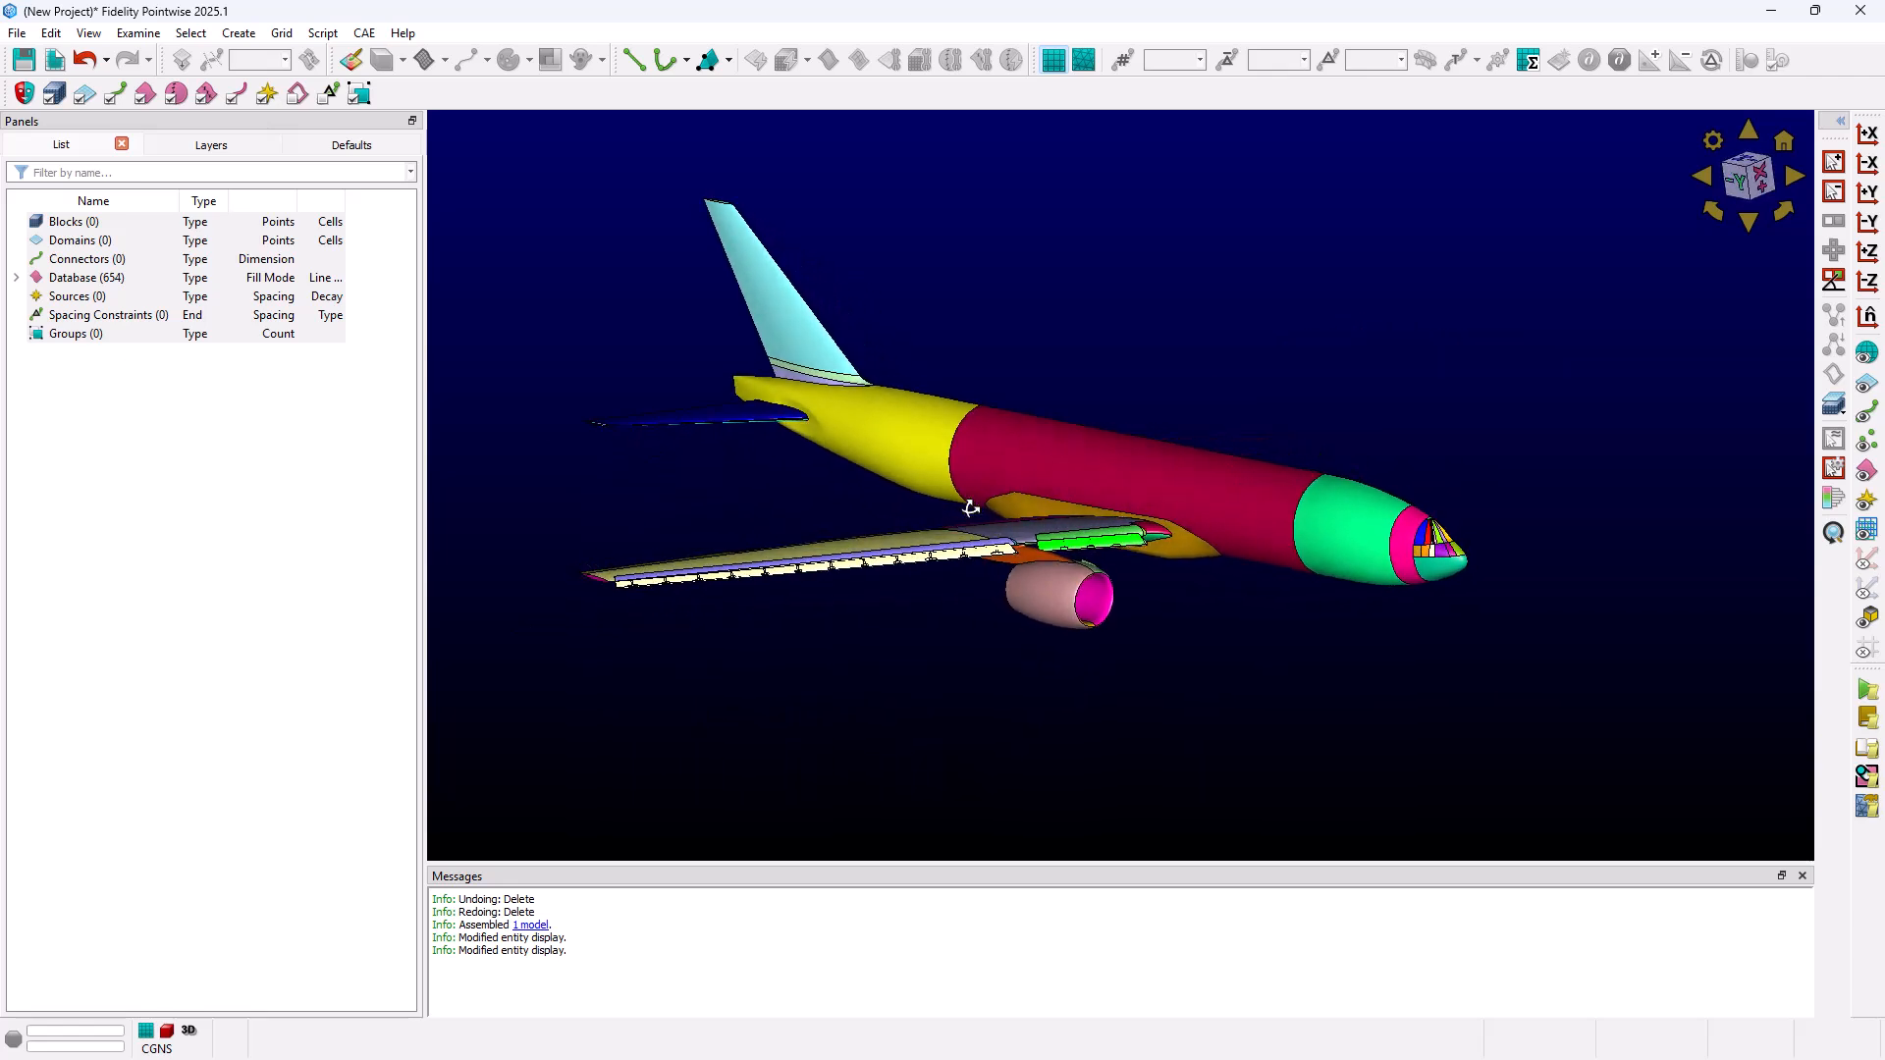
# - Select the assembled aircraft model and start Automatic Surface Mesh on it
pyautogui.click(936, 448)
pyautogui.click(258, 36)
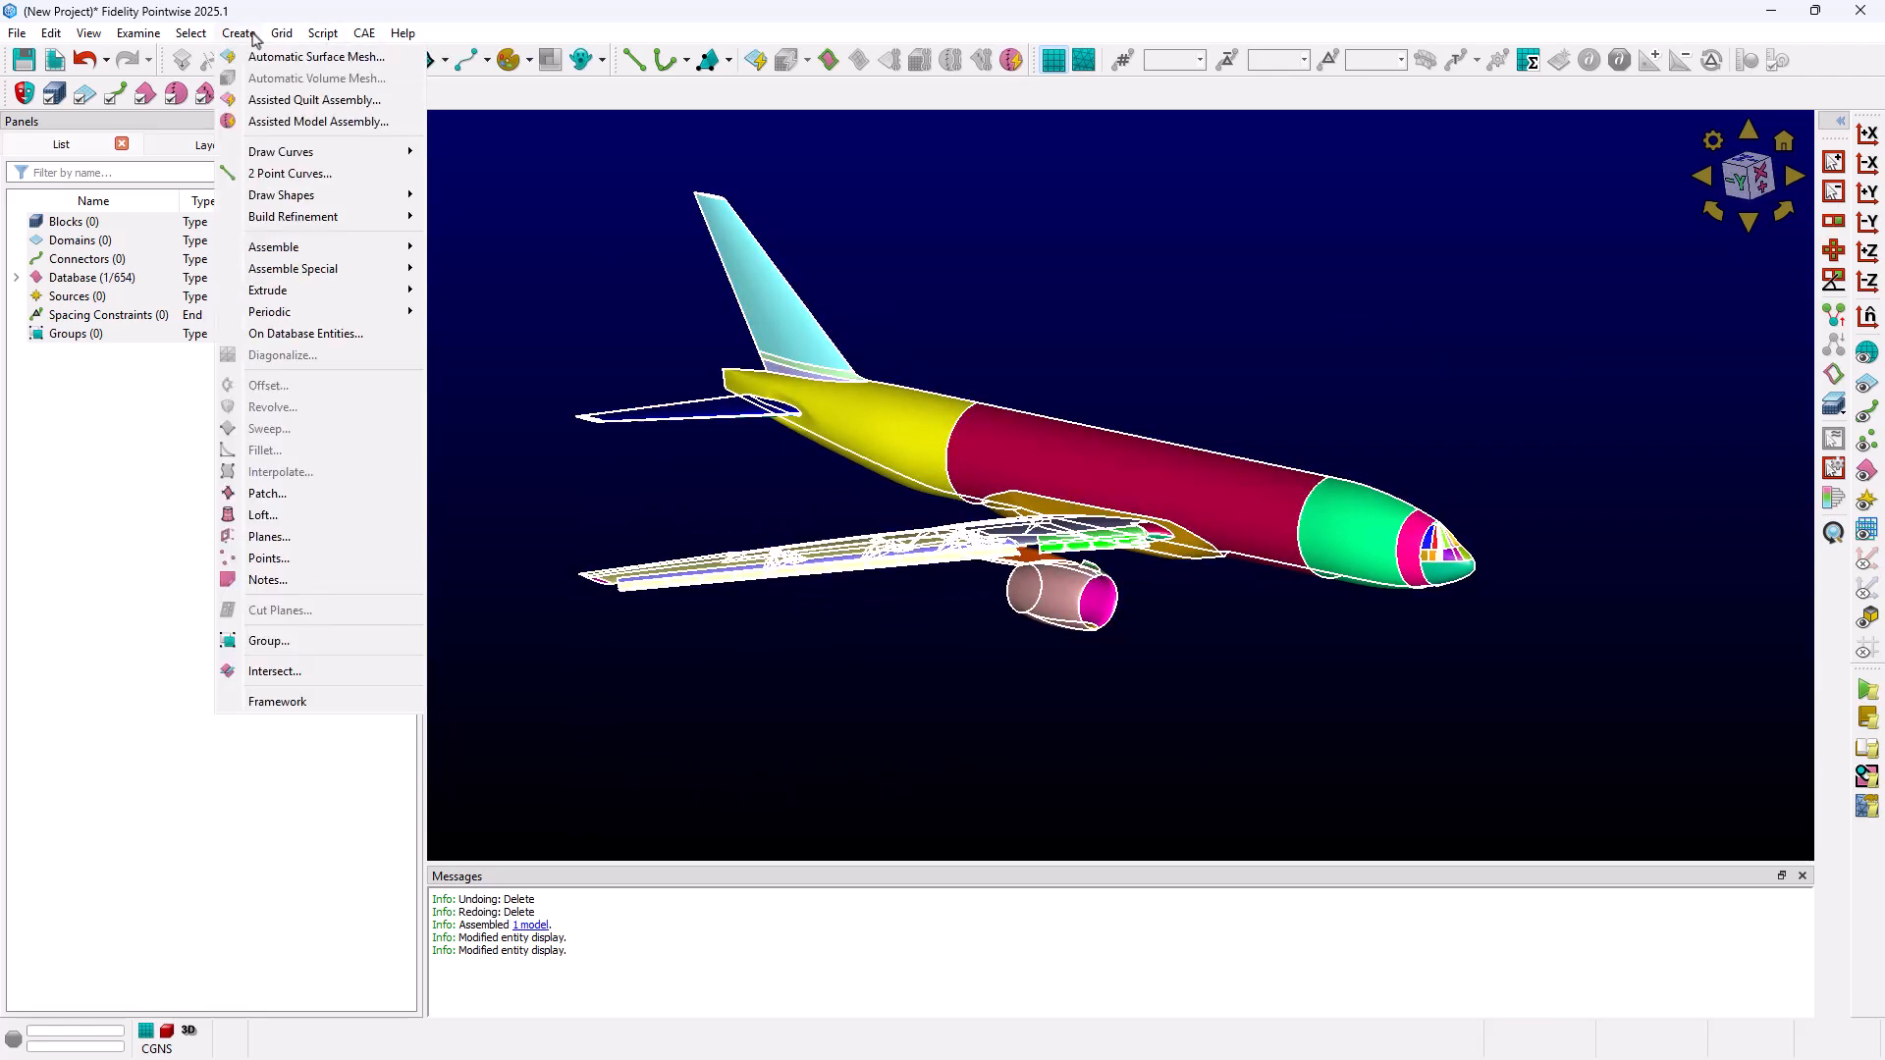
pyautogui.click(382, 62)
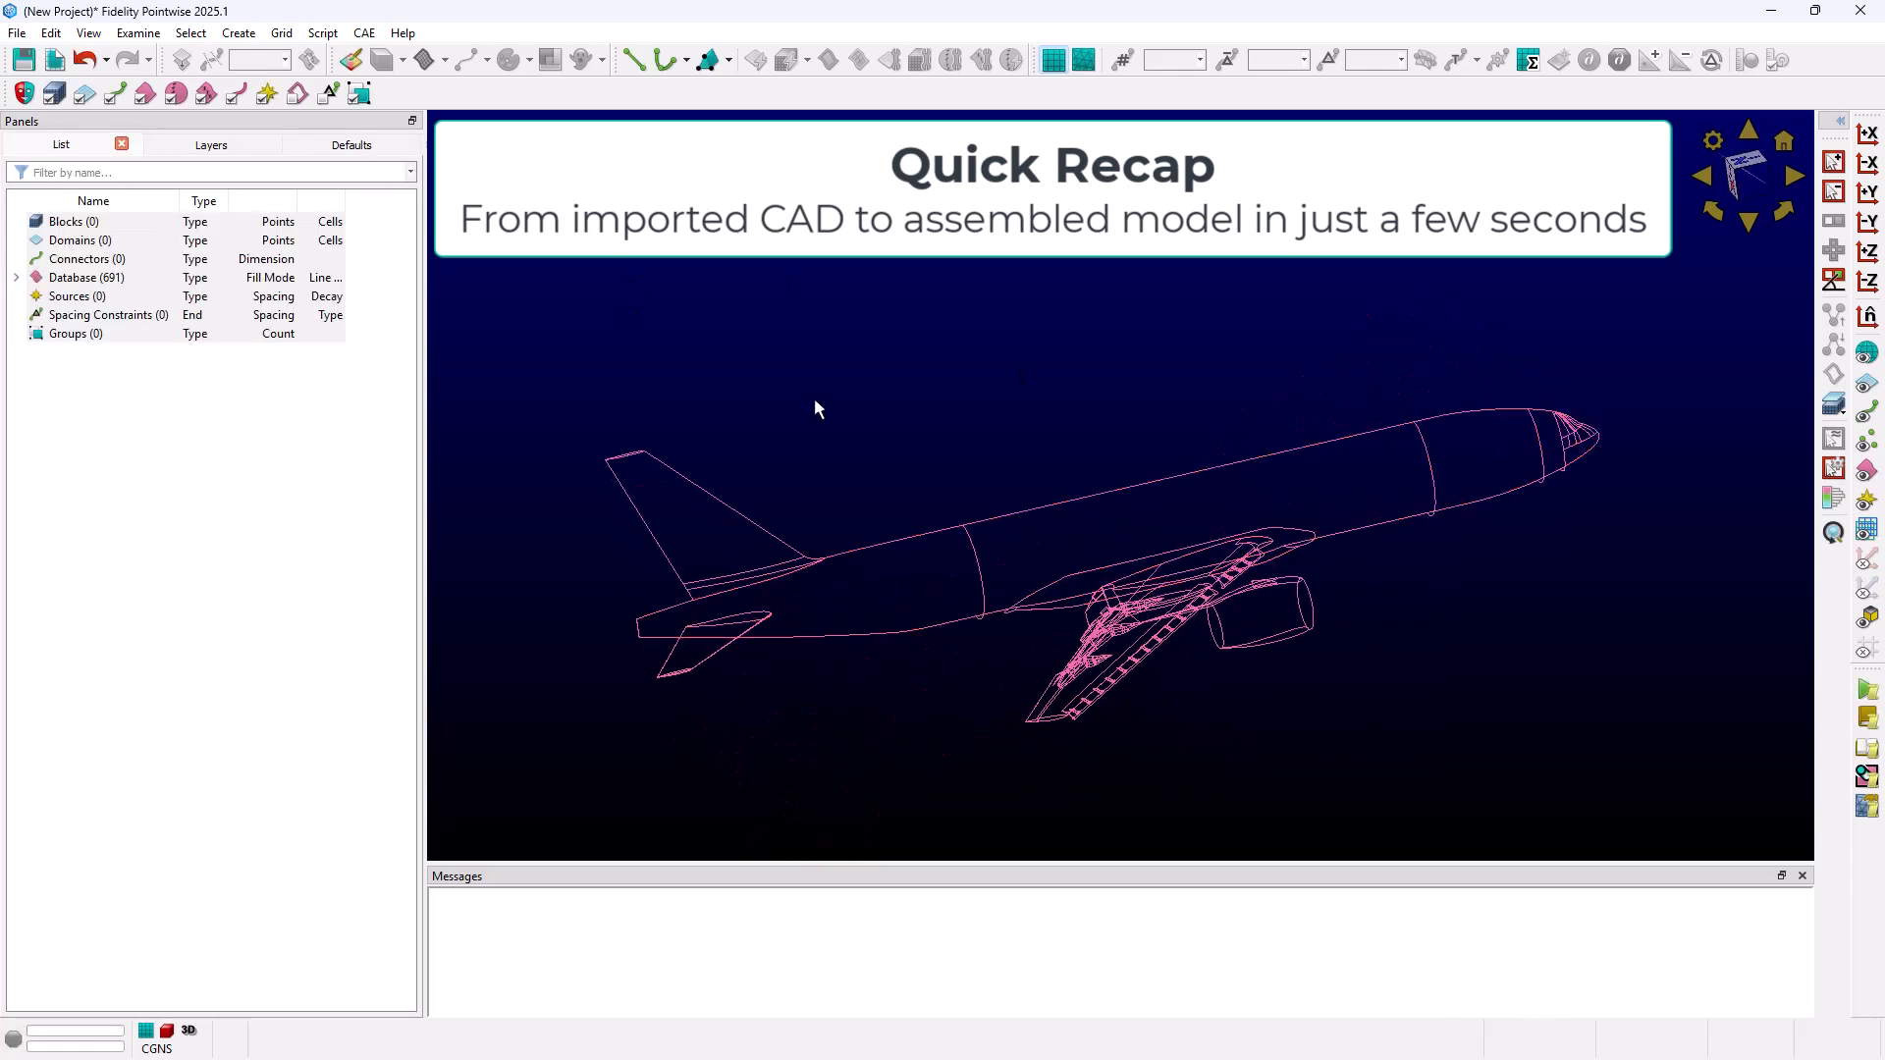
# - Start Assisted Model Assembly on the freshly imported aircraft geometry and assemble its models with the default edge tolerance
pyautogui.click(239, 33)
pyautogui.click(383, 120)
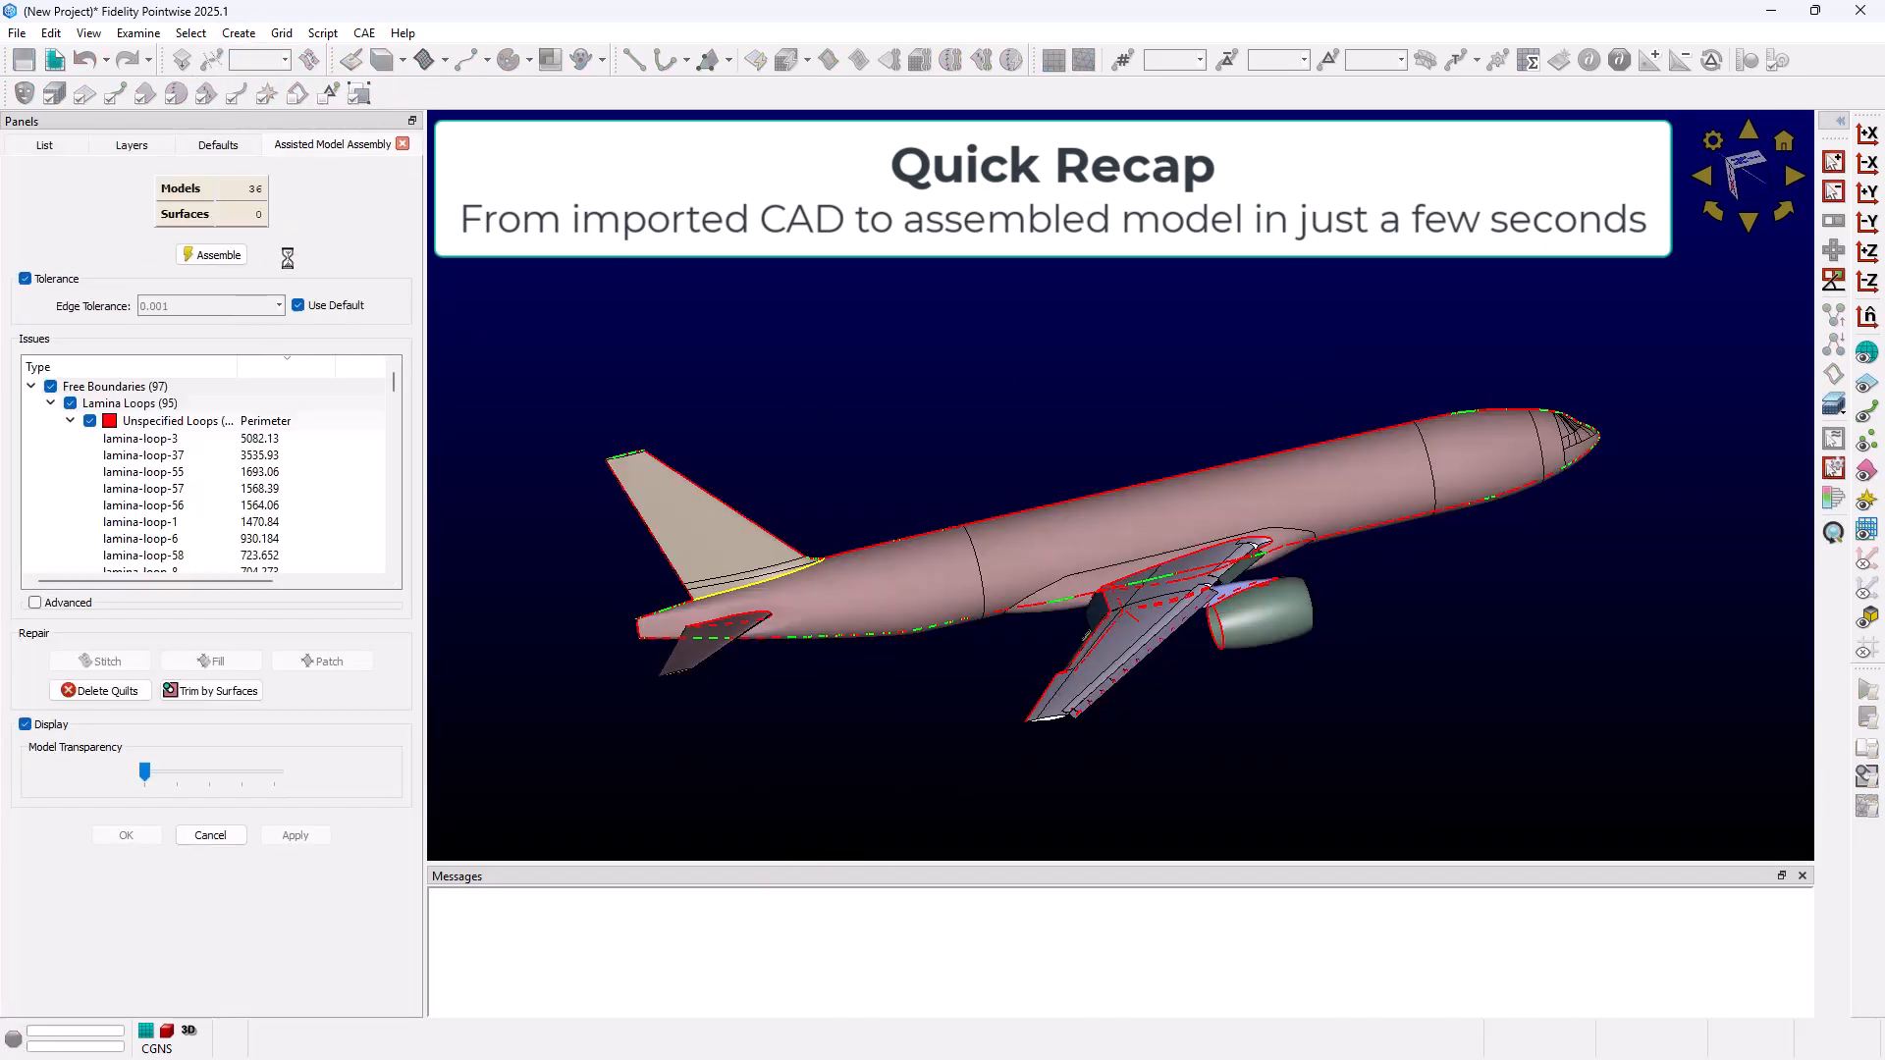
pyautogui.click(234, 257)
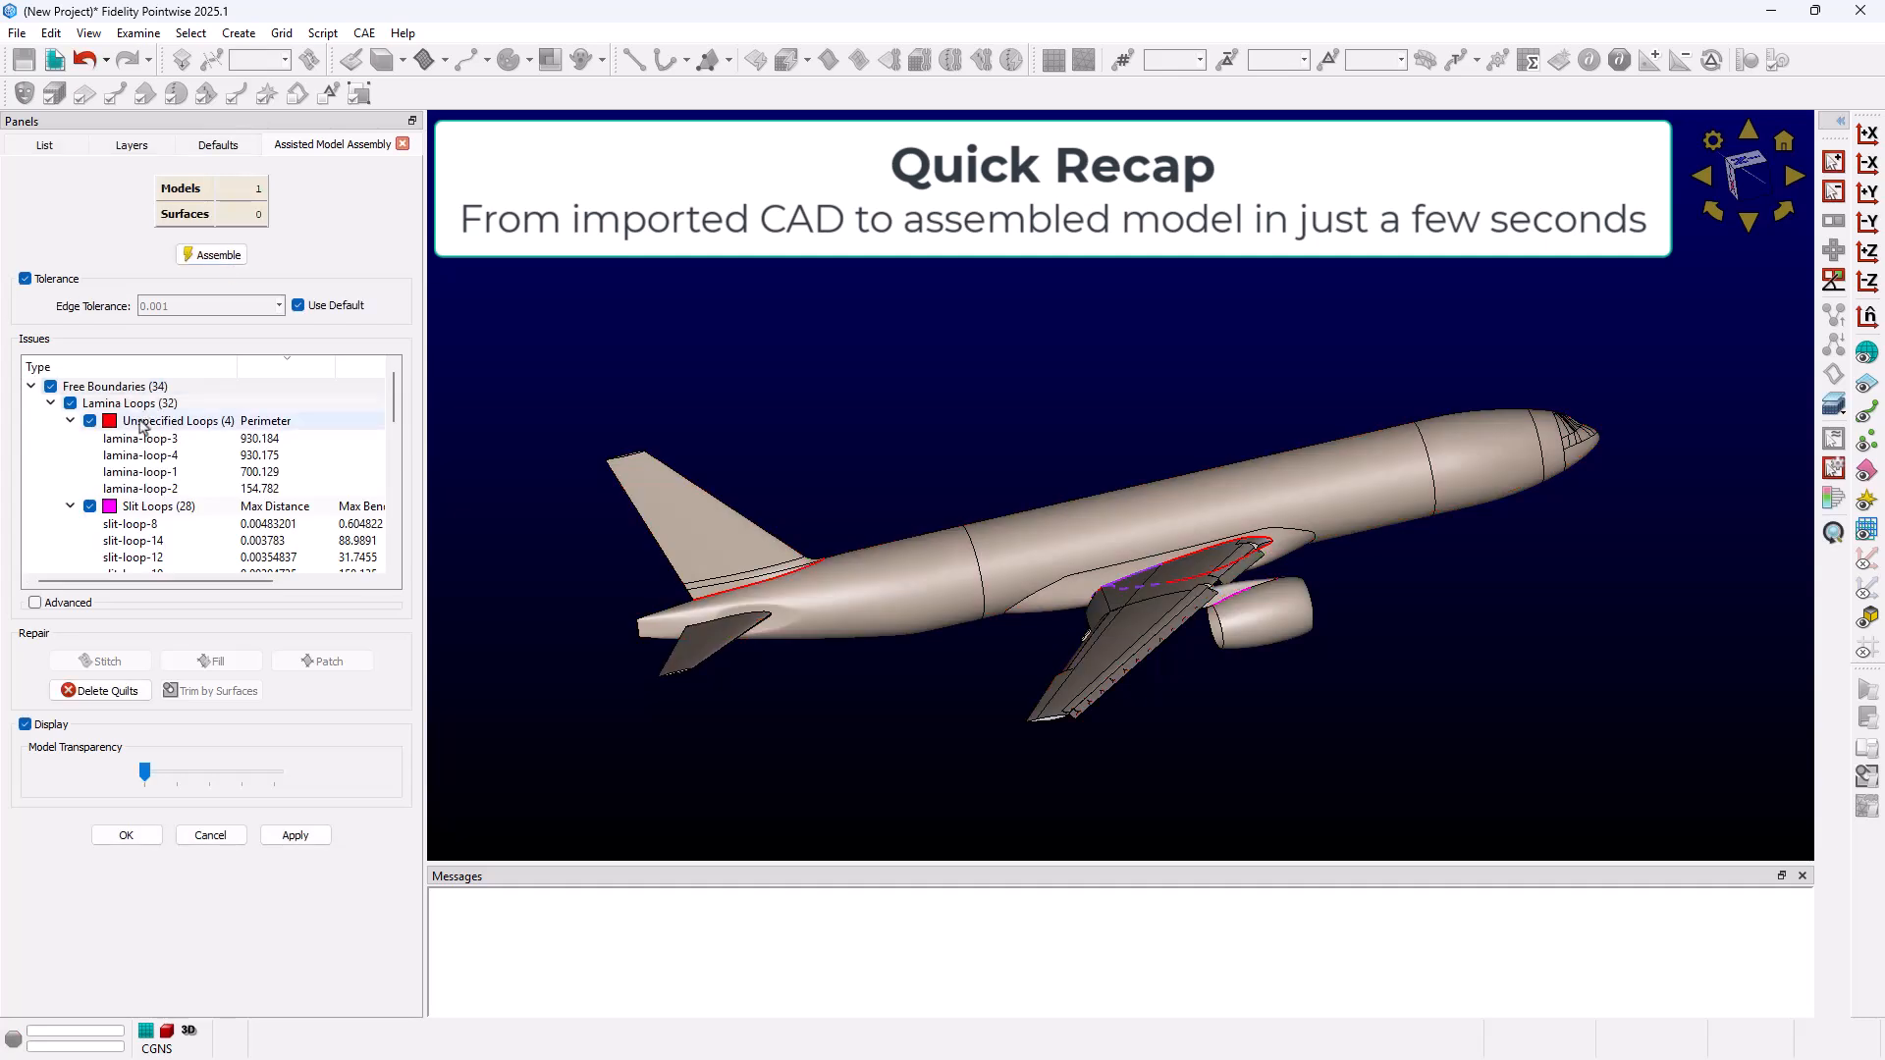
# - Collapse the unspecified loops, select all the slit loops, and stitch them closed
pyautogui.click(71, 421)
pyautogui.click(148, 440)
pyautogui.click(108, 662)
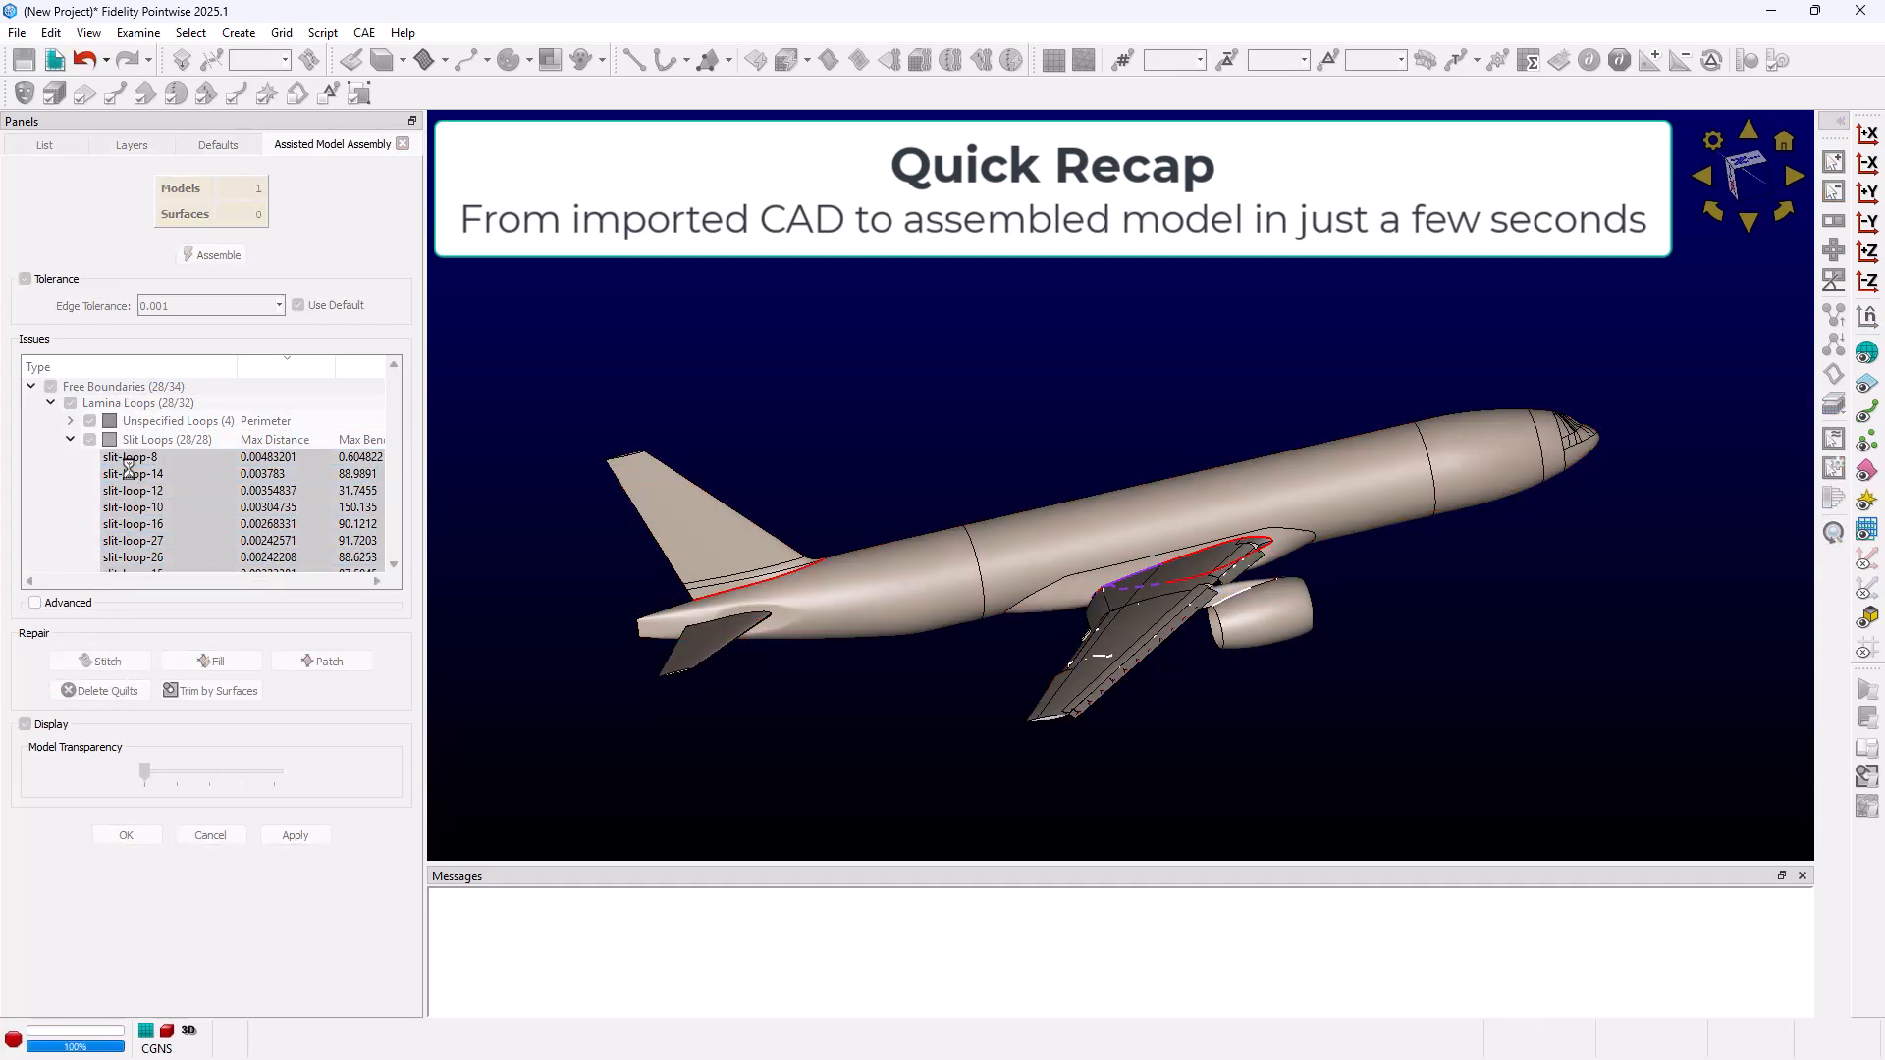
pyautogui.click(147, 664)
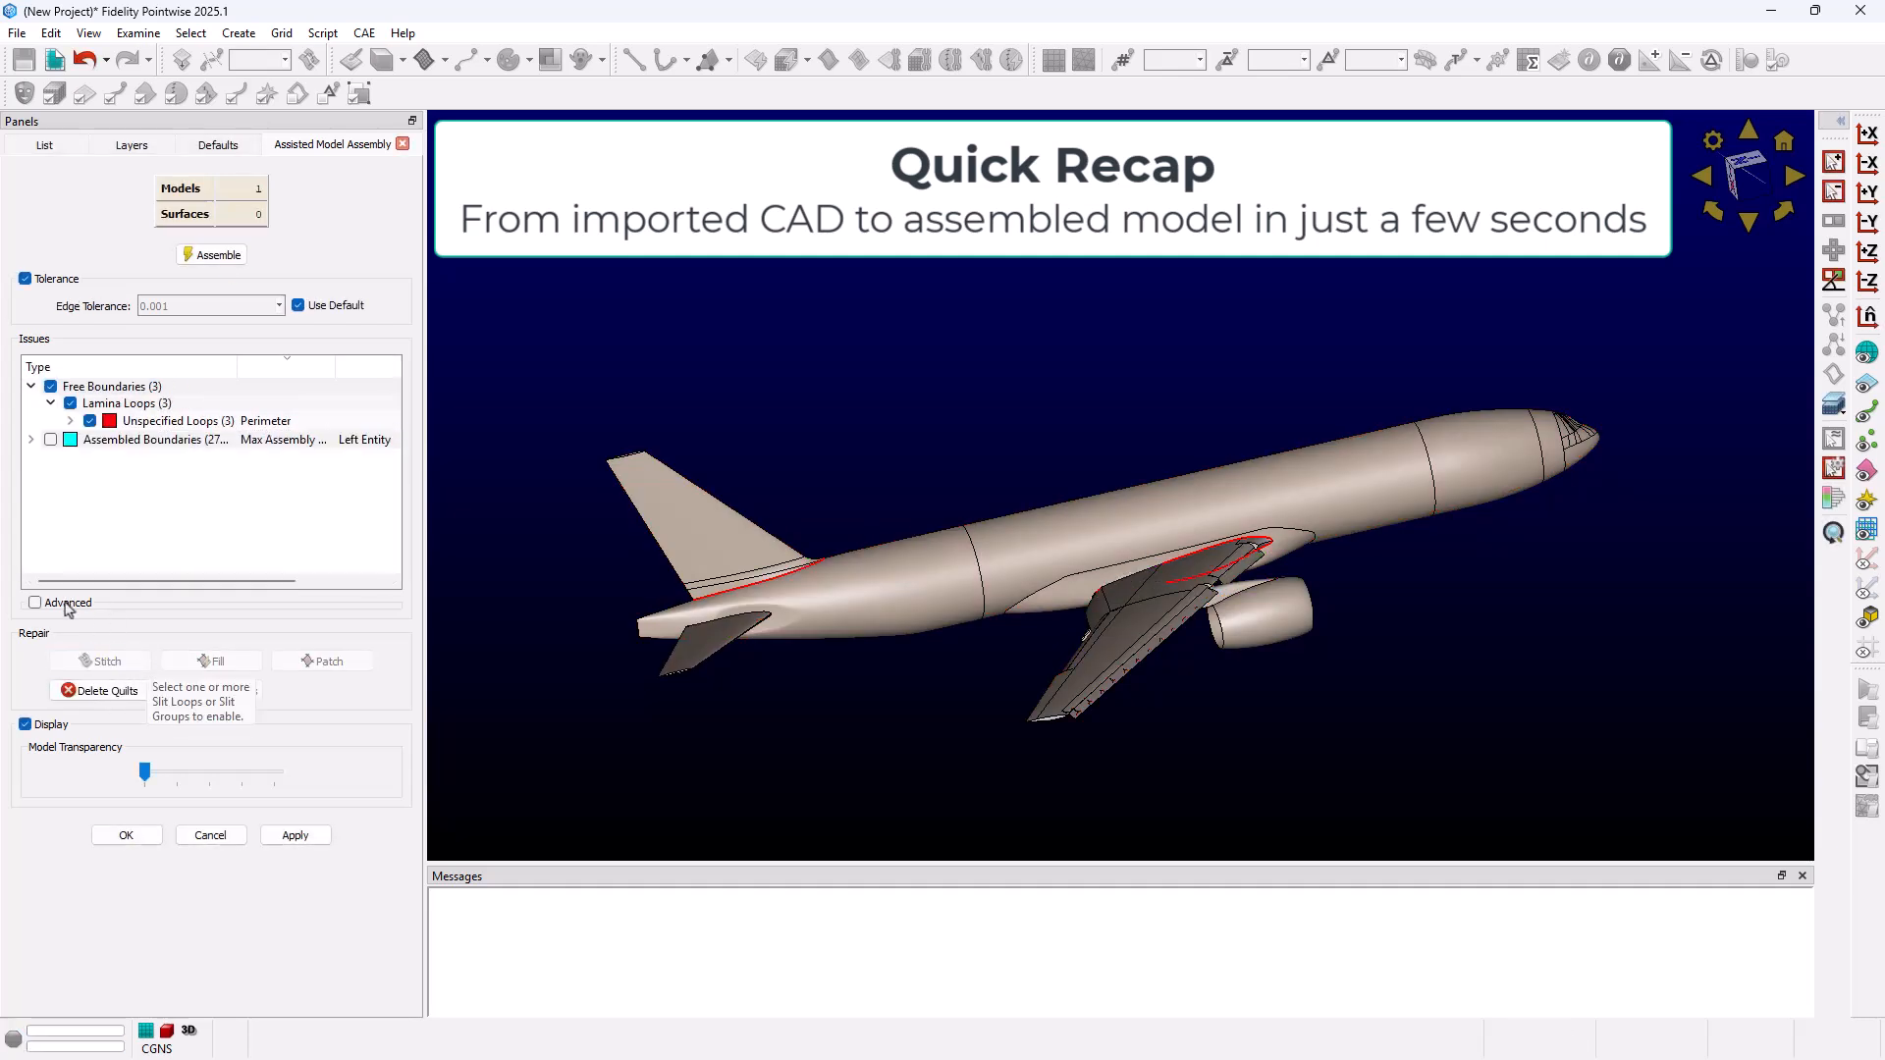